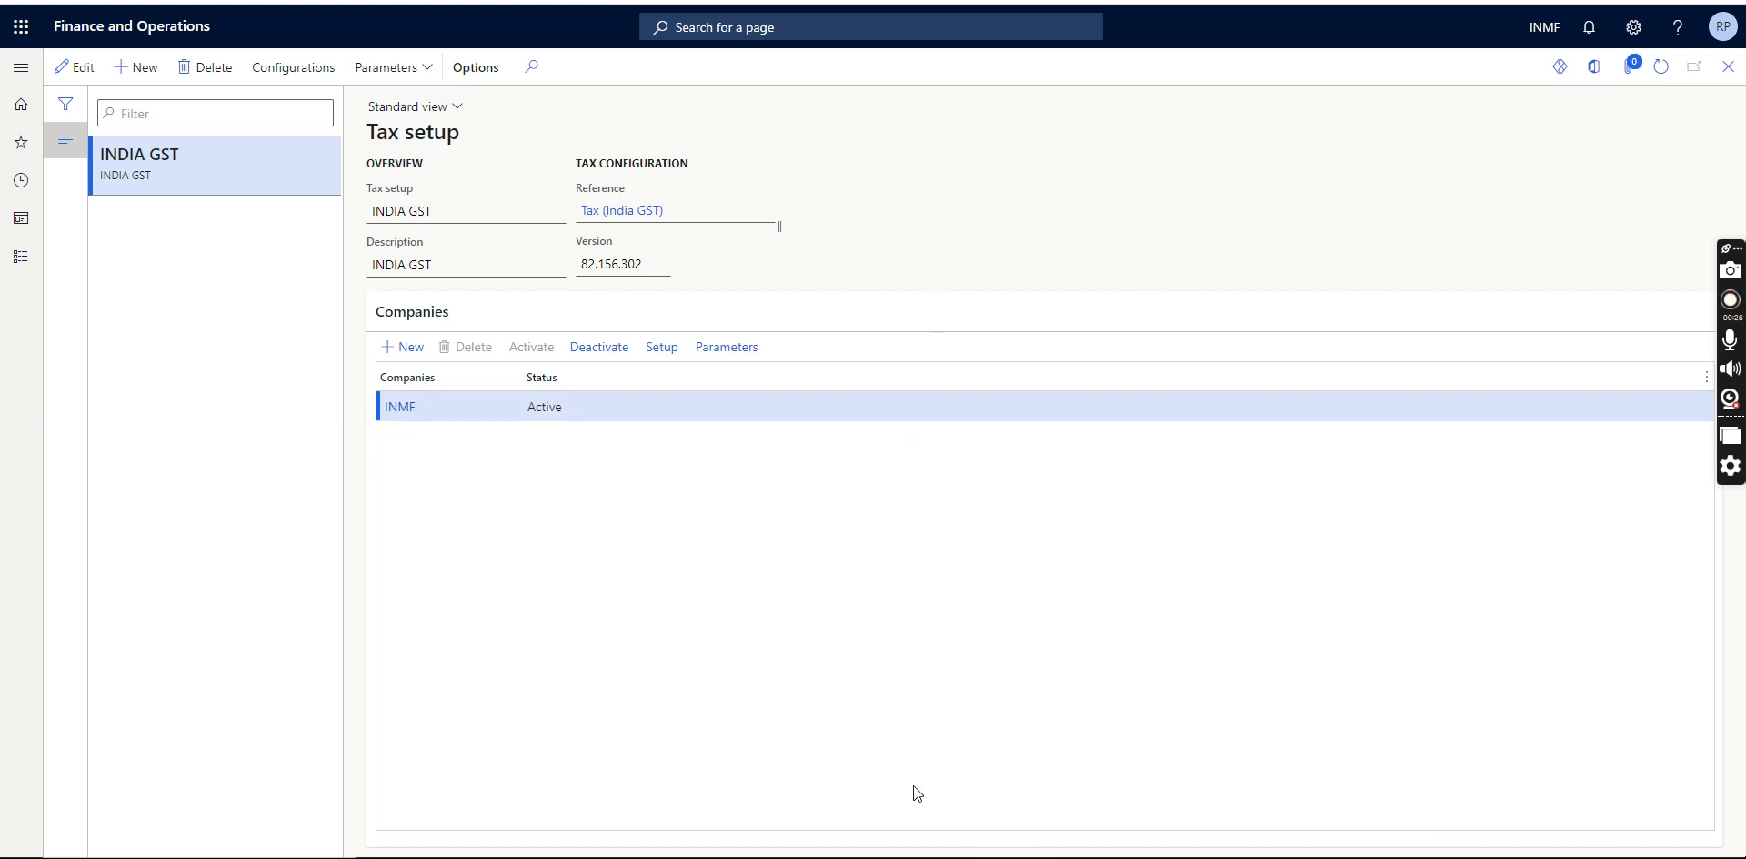
Confirm INDIA GST is active for INMF, then bring up the Word notes on HSN 2201 rates.
{"action": "left_click", "coordinate": [873, 782]}
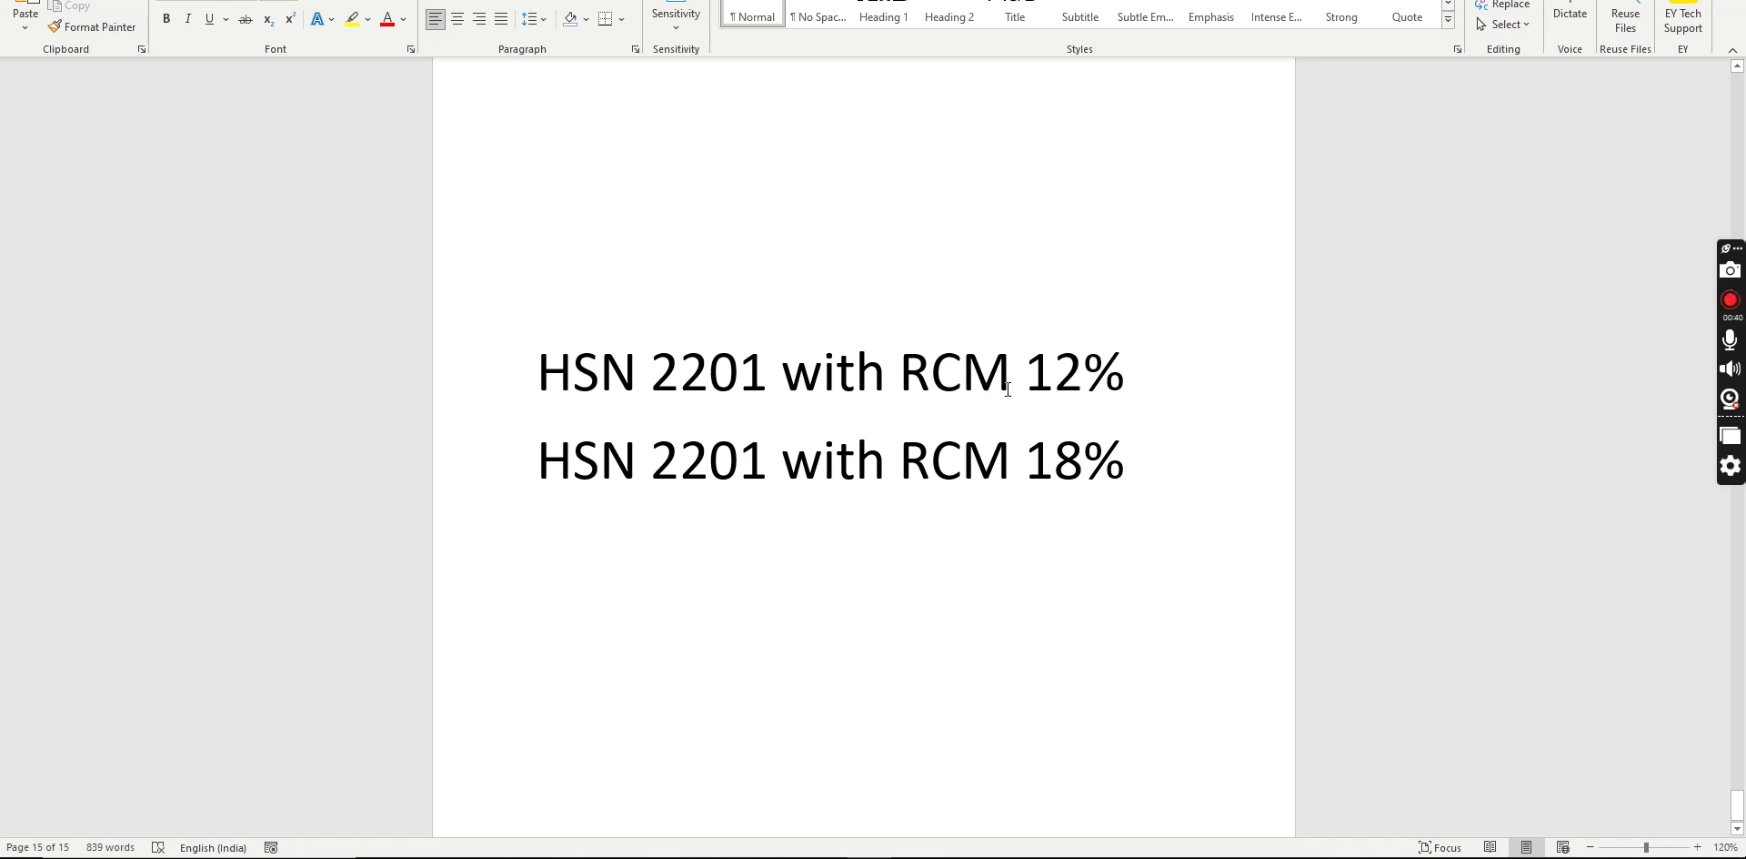
Review the HSN 2201 RCM 12% and 18% note lines, then return to Finance and Operations Tax setup.
{"action": "left_click", "coordinate": [1130, 377]}
{"action": "left_click", "coordinate": [507, 378]}
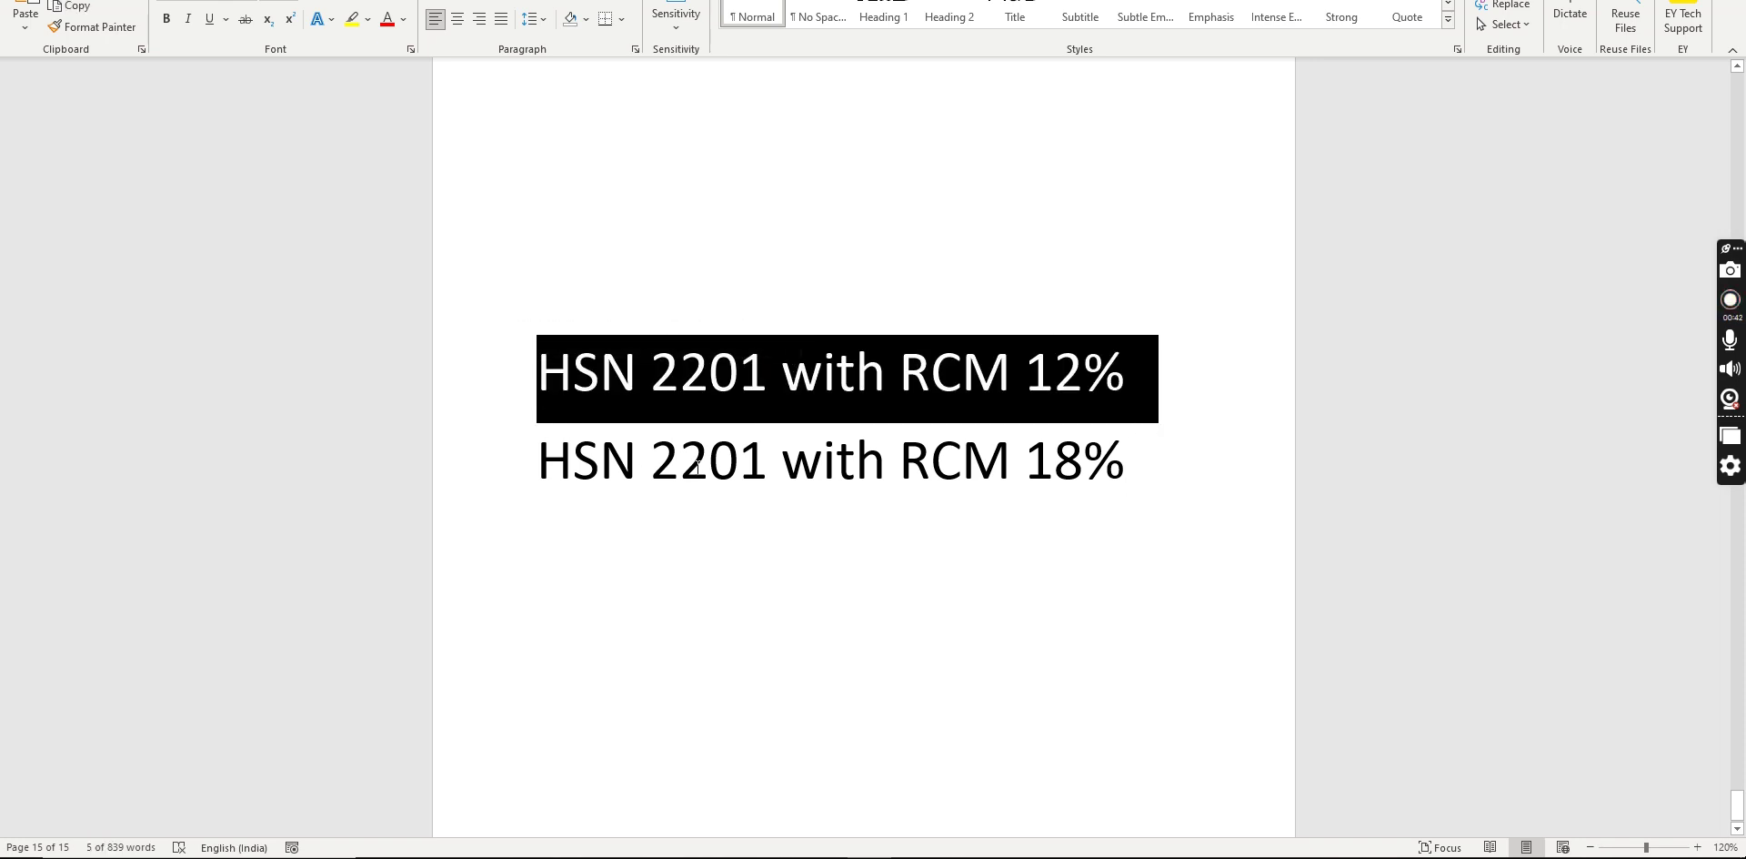
{"action": "left_click", "coordinate": [710, 459]}
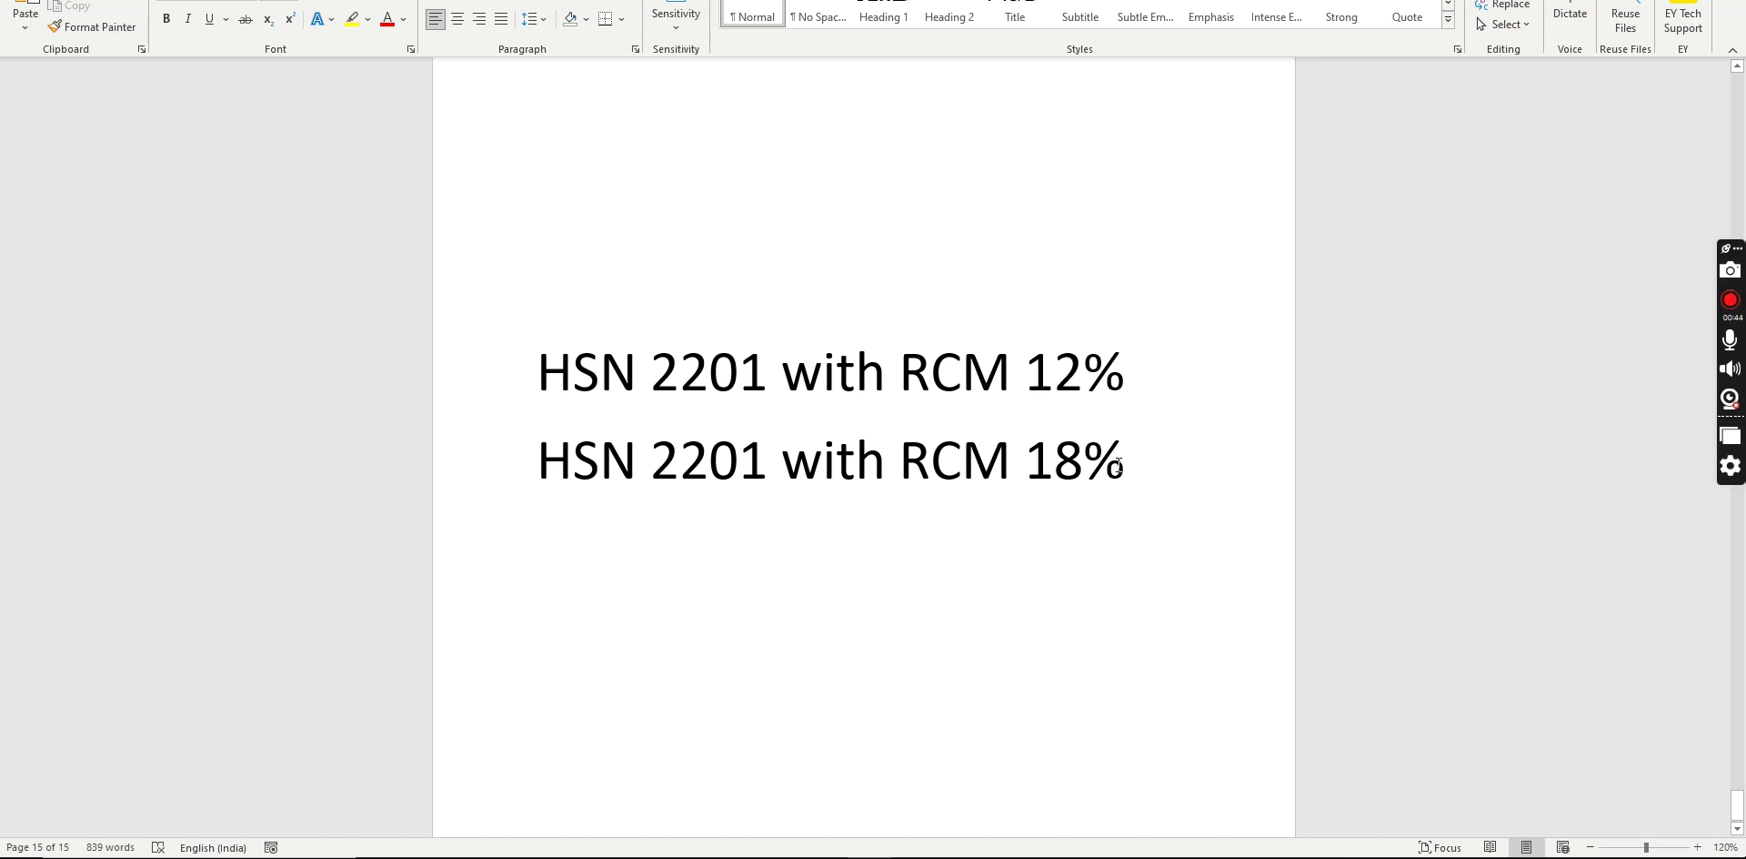
{"action": "left_click_drag", "start_coordinate": [1126, 459], "coordinate": [537, 459]}
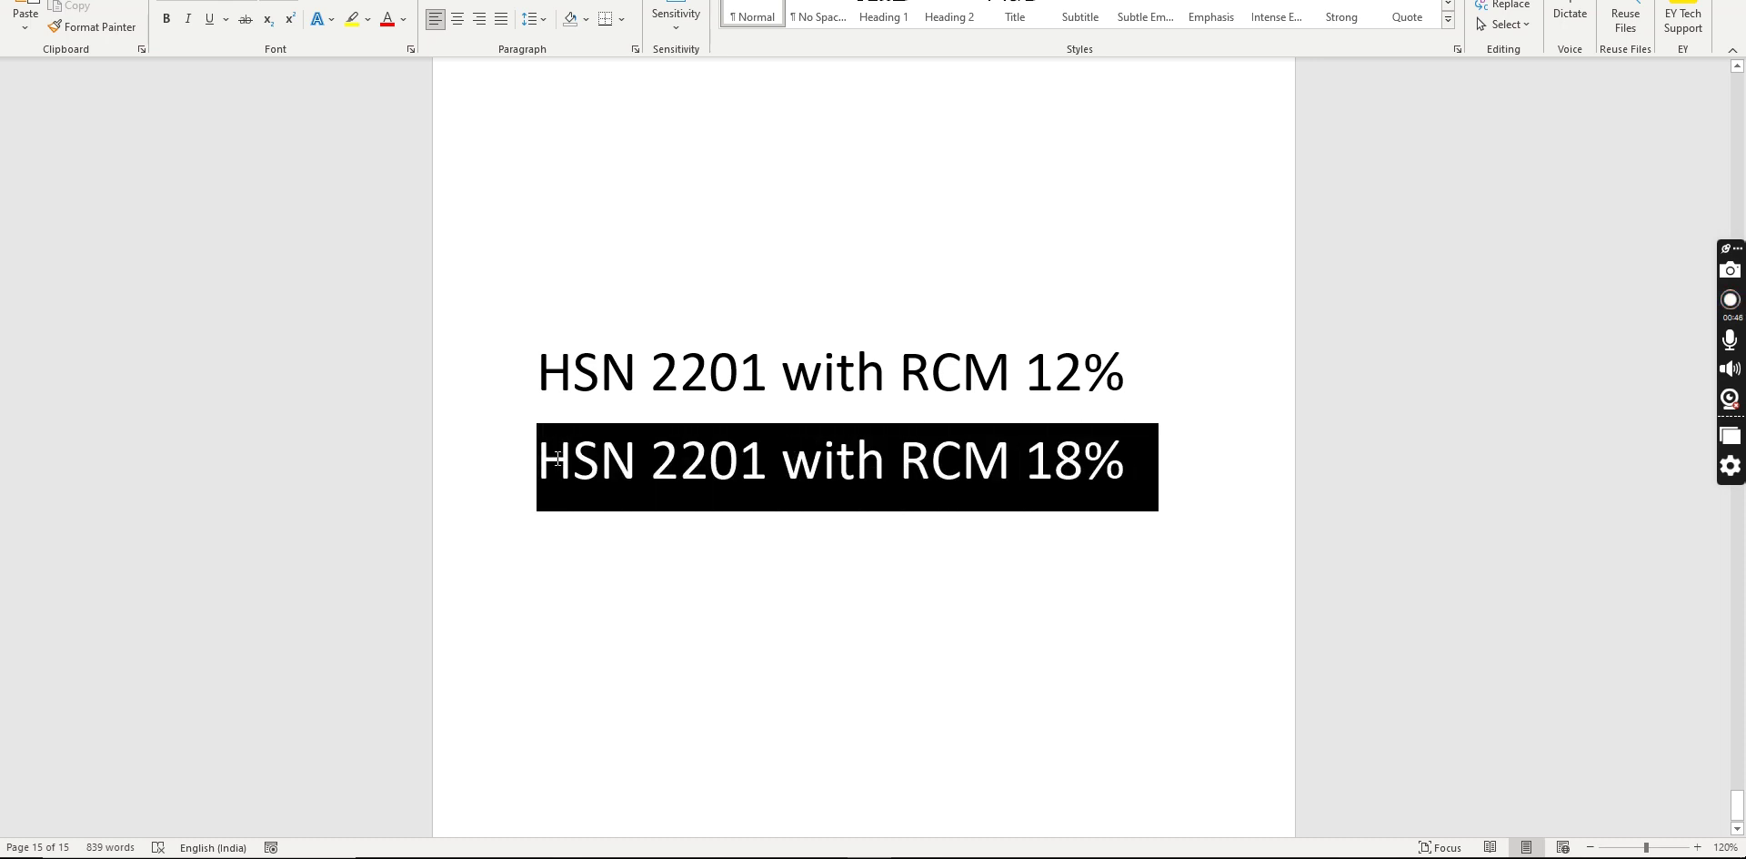
{"action": "left_click", "coordinate": [723, 471]}
{"action": "left_click", "coordinate": [1042, 459]}
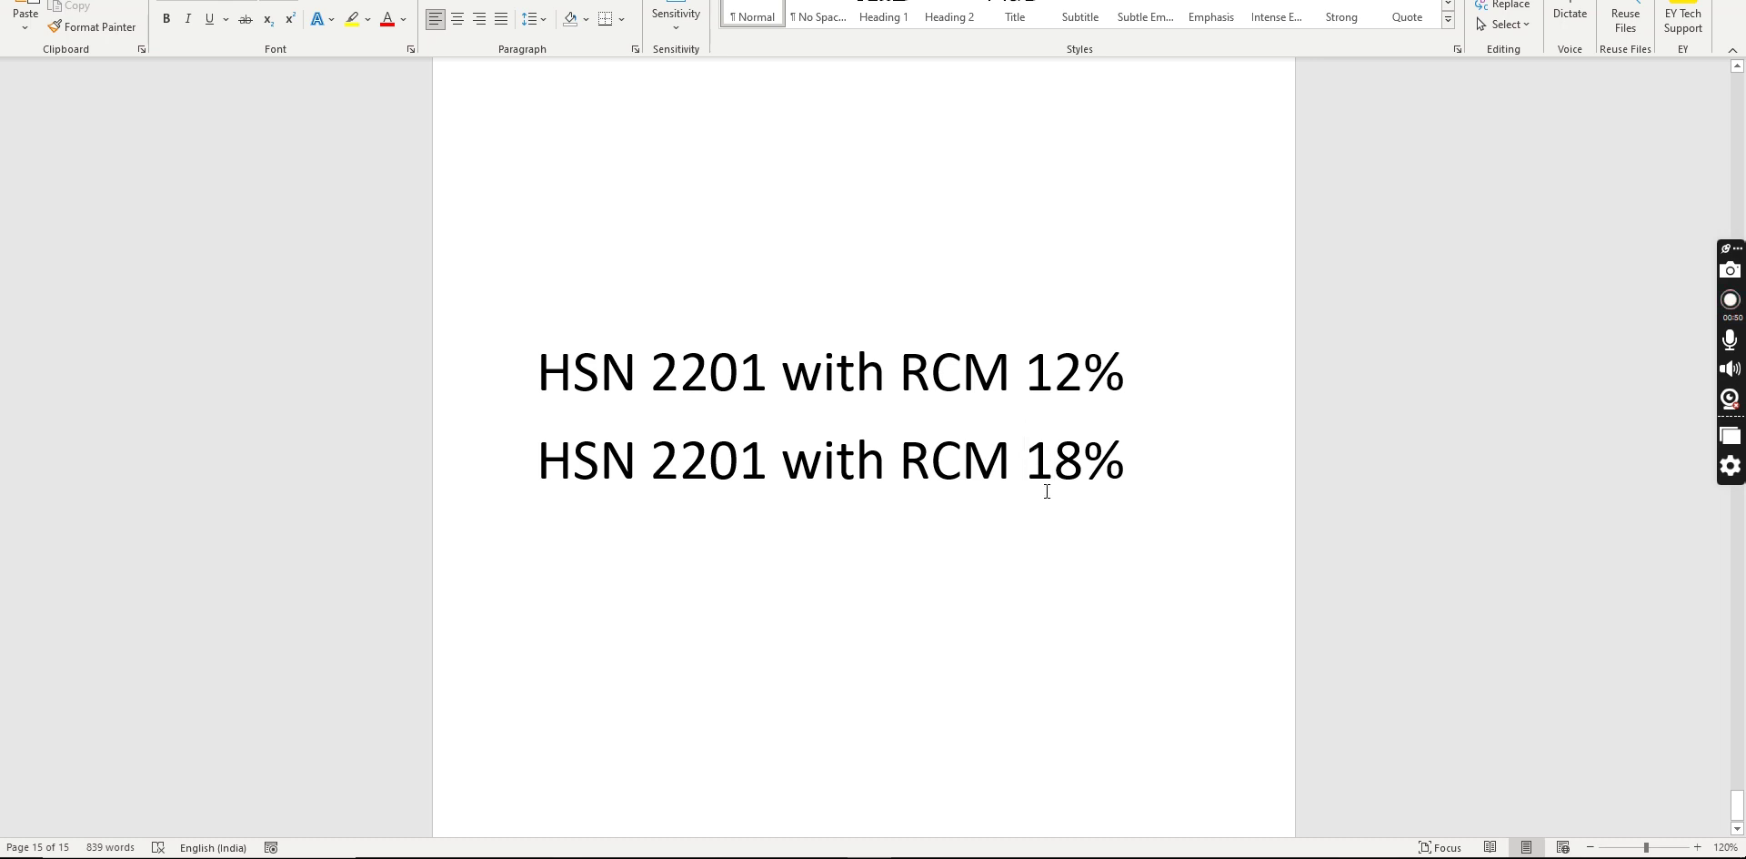
{"action": "left_click_drag", "start_coordinate": [1136, 468], "coordinate": [538, 379]}
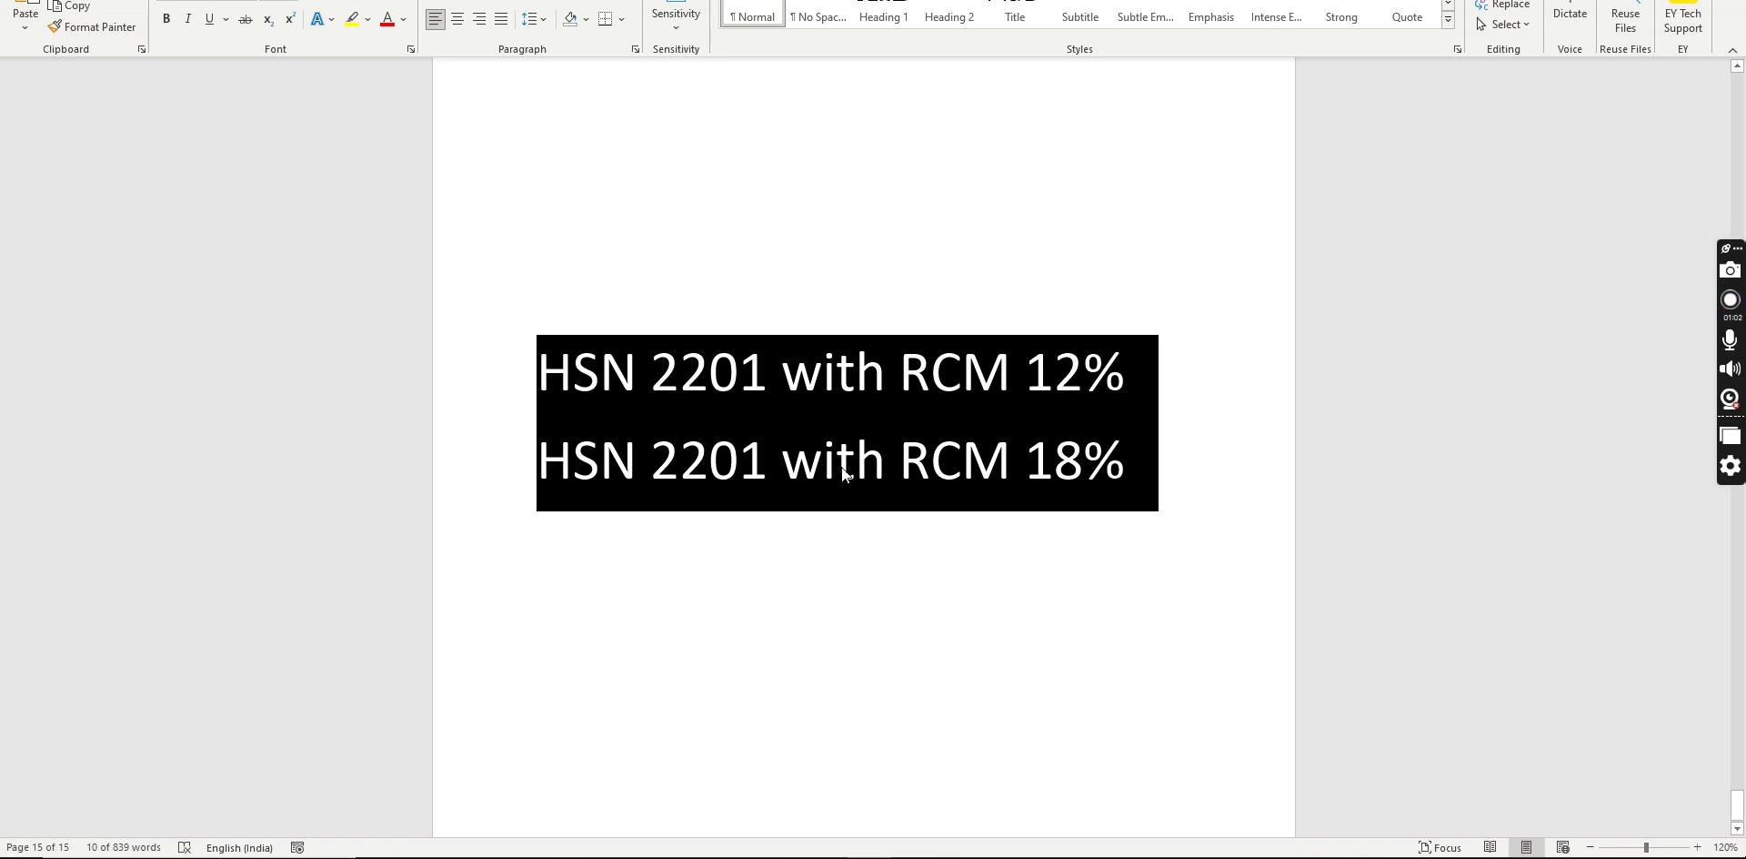
{"action": "left_click", "coordinate": [1121, 471]}
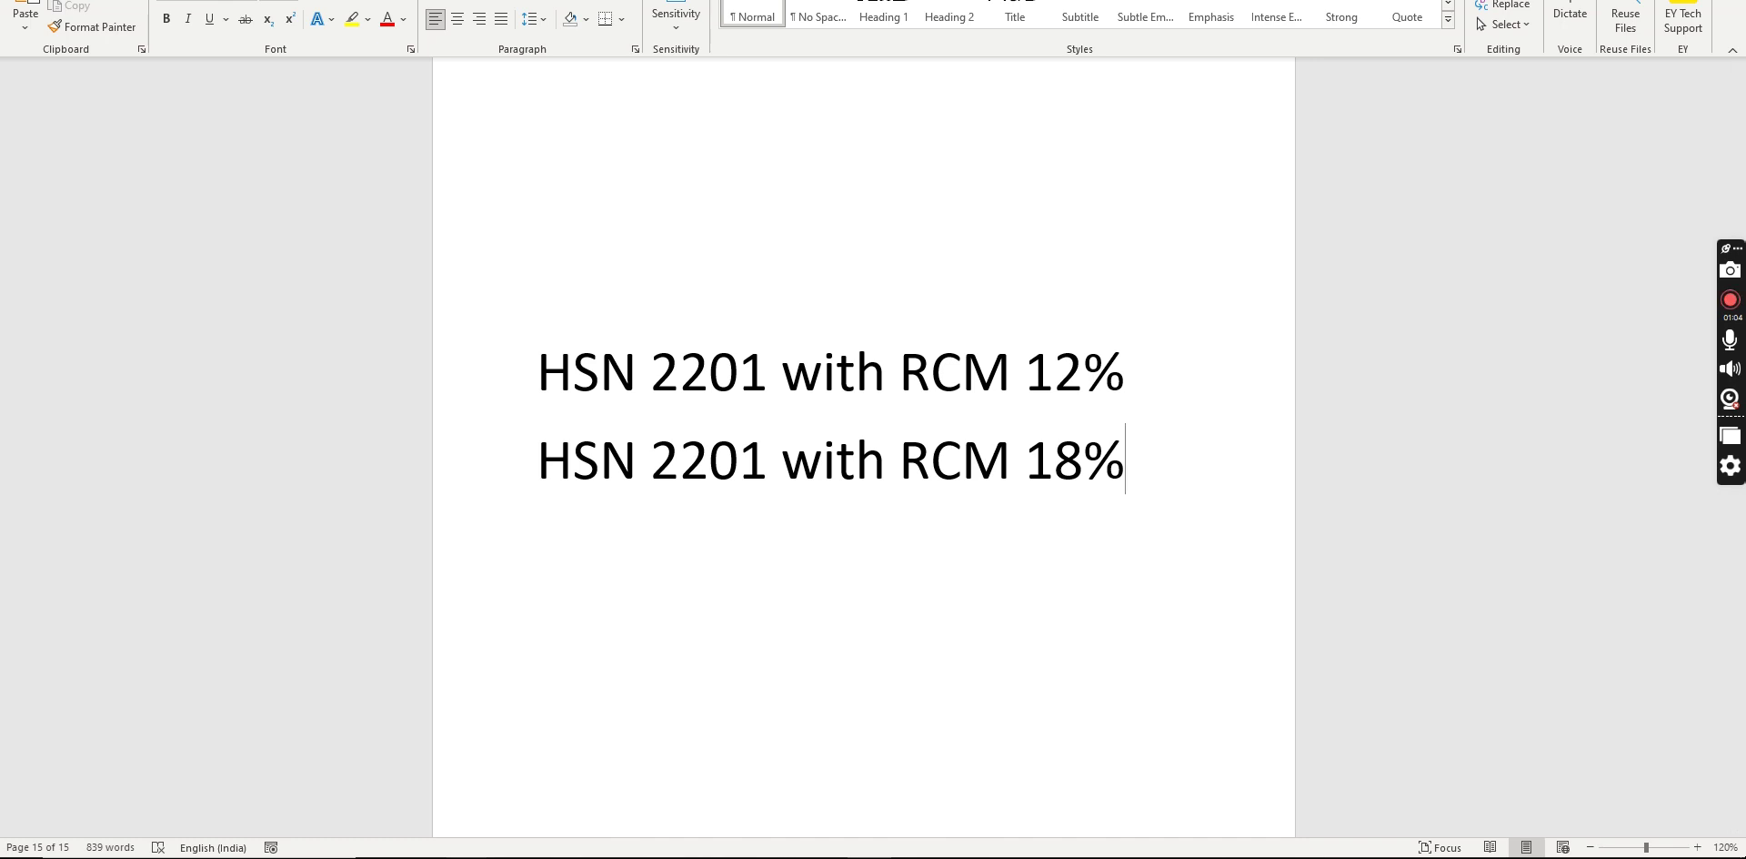
{"action": "mouse_move", "coordinate": [534, 850]}
{"action": "left_click", "coordinate": [429, 831]}
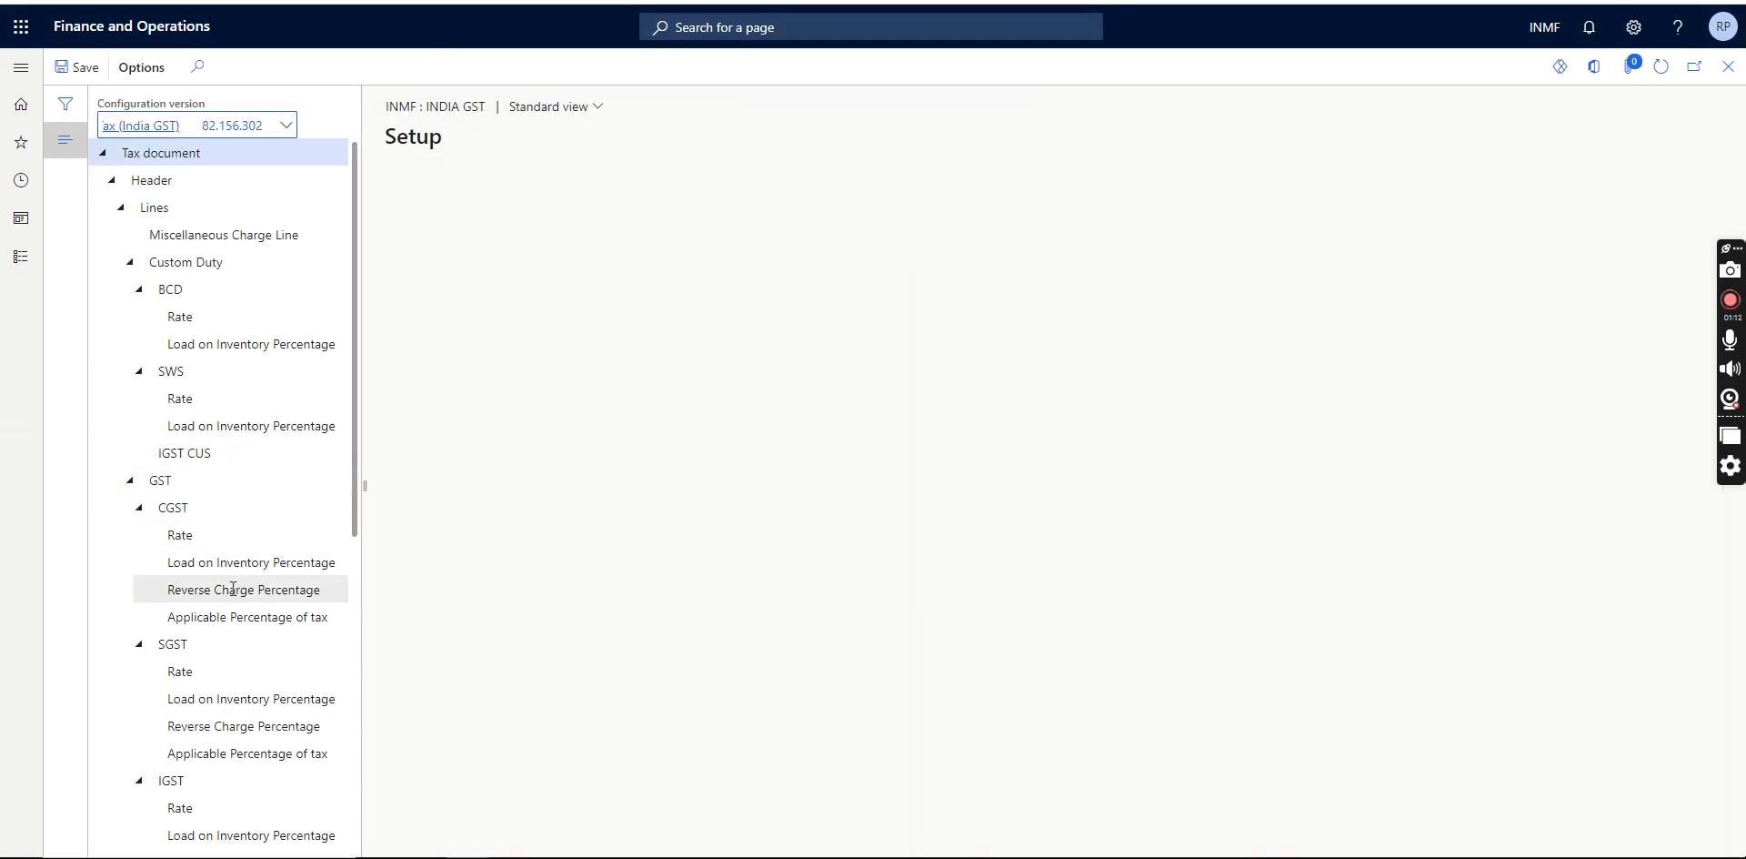
Check the CGST Reverse Charge Percentage first row: HSN 70119010 at 18 percent, compared against the Word notes.
{"action": "left_click", "coordinate": [291, 589]}
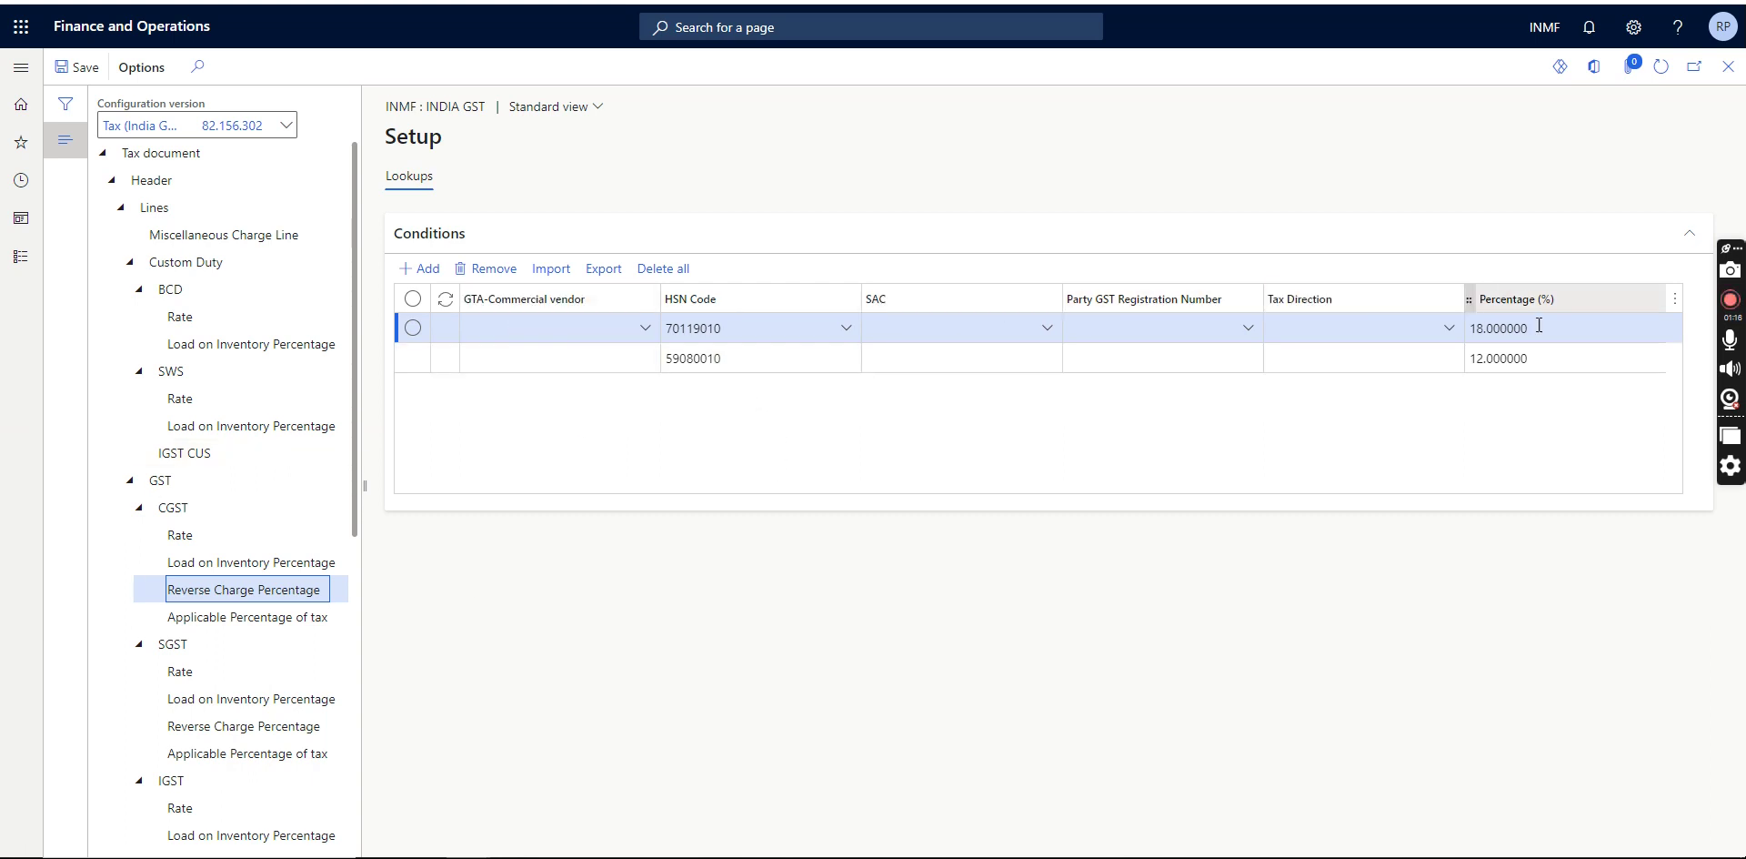
{"action": "left_click", "coordinate": [1322, 329]}
{"action": "left_click", "coordinate": [887, 334]}
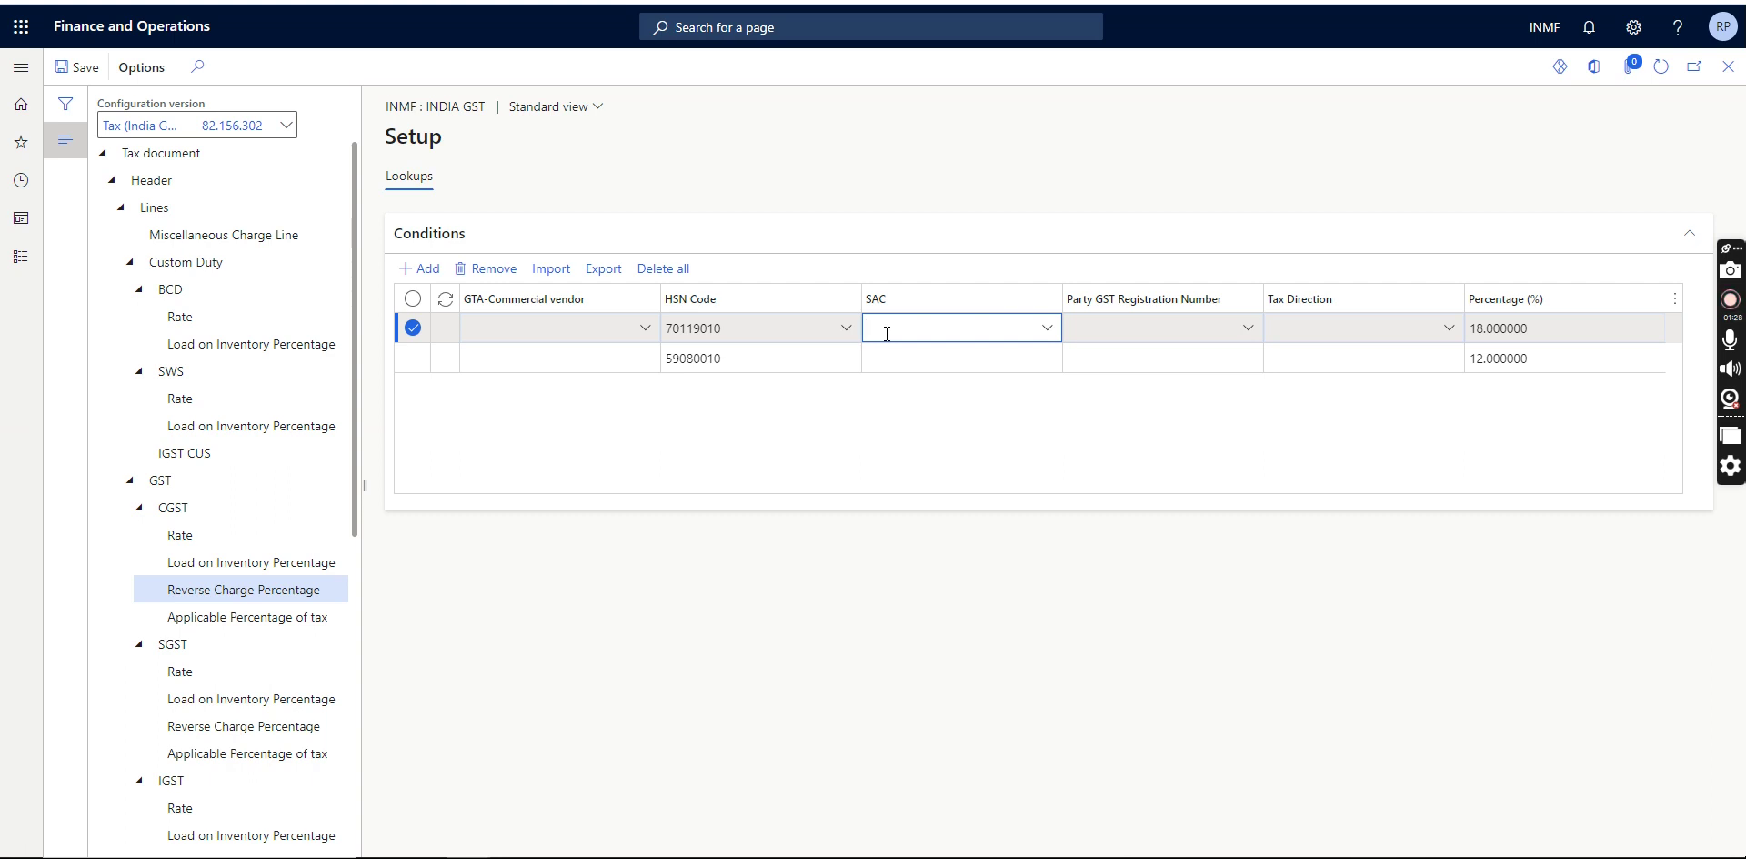
{"action": "left_click", "coordinate": [1539, 322]}
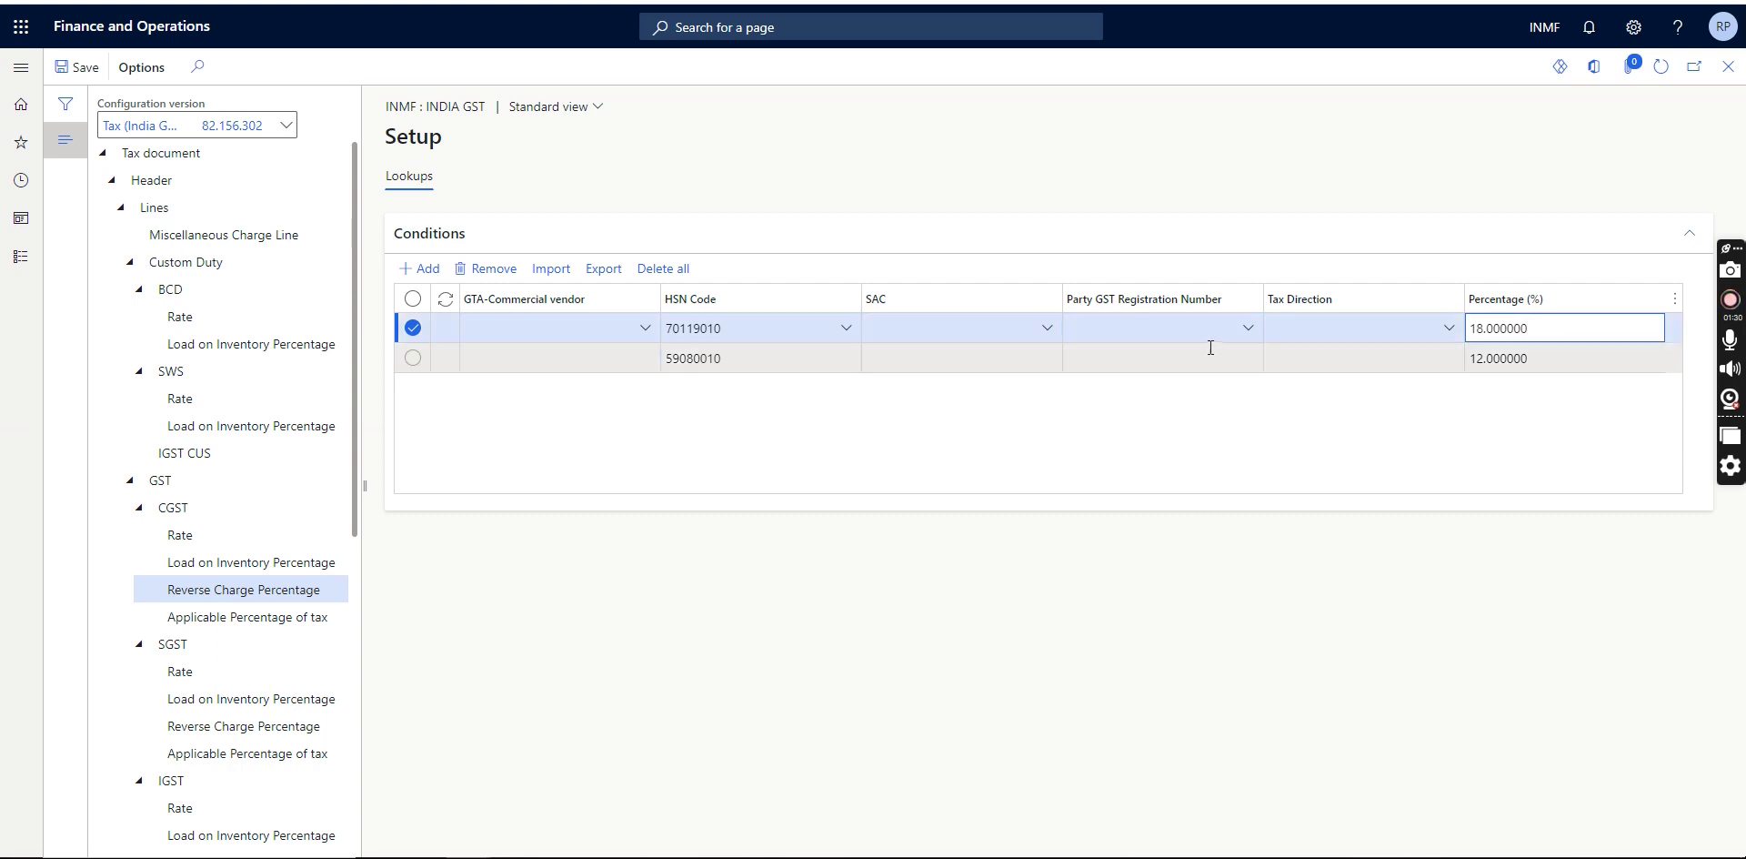
{"action": "left_click", "coordinate": [896, 842]}
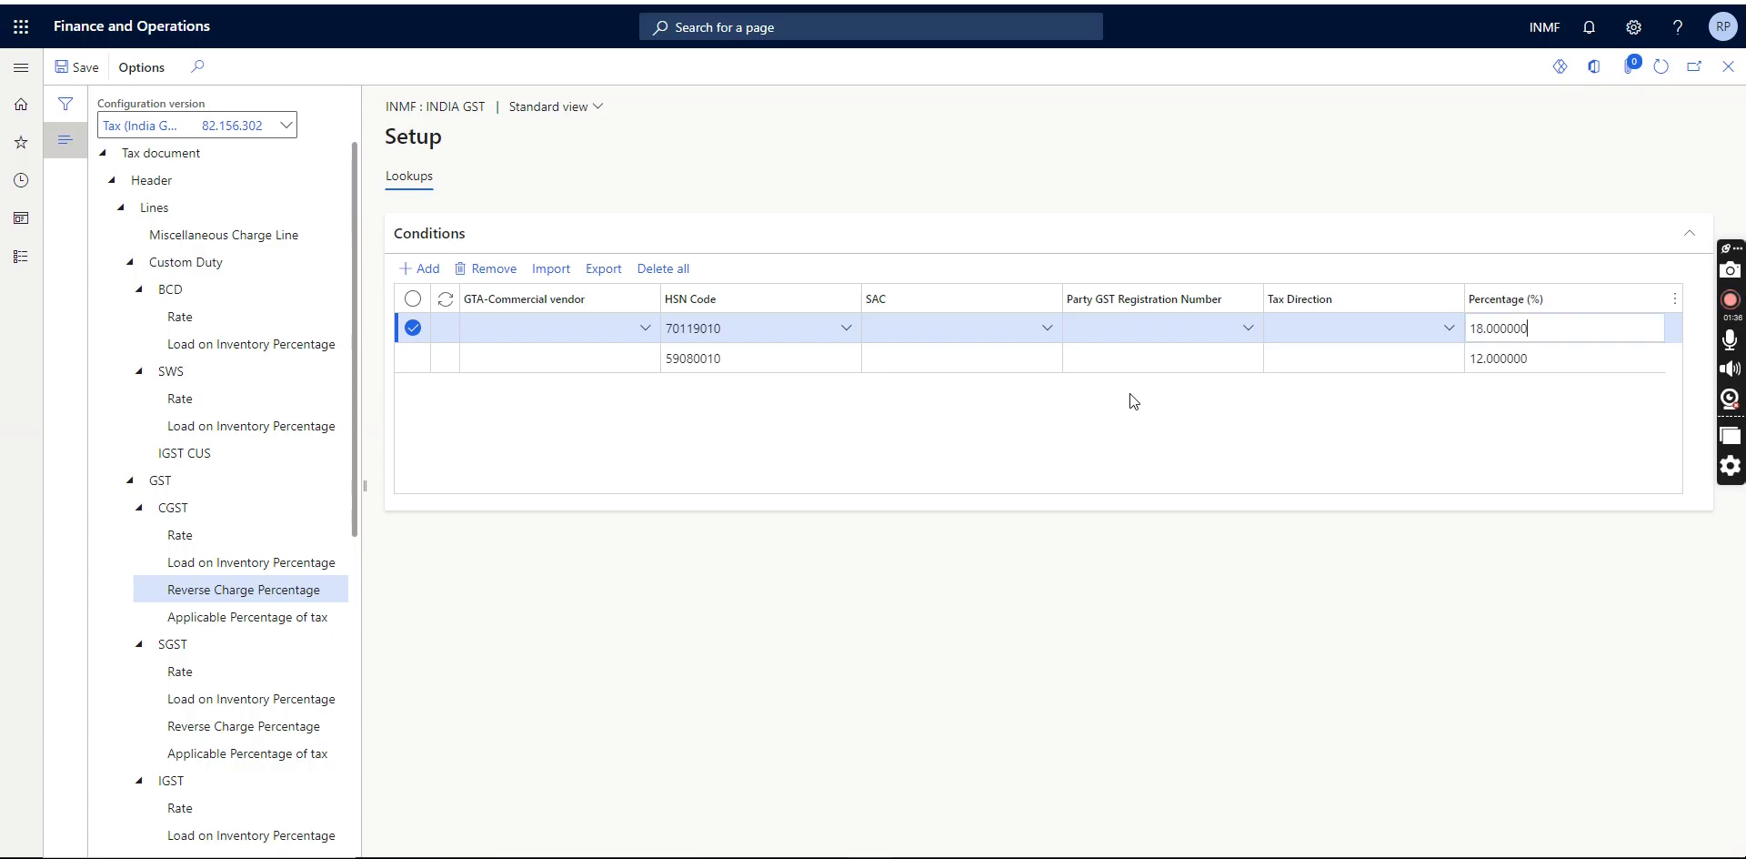
{"action": "key", "text": "alt+Tab"}
{"action": "left_click", "coordinate": [910, 328]}
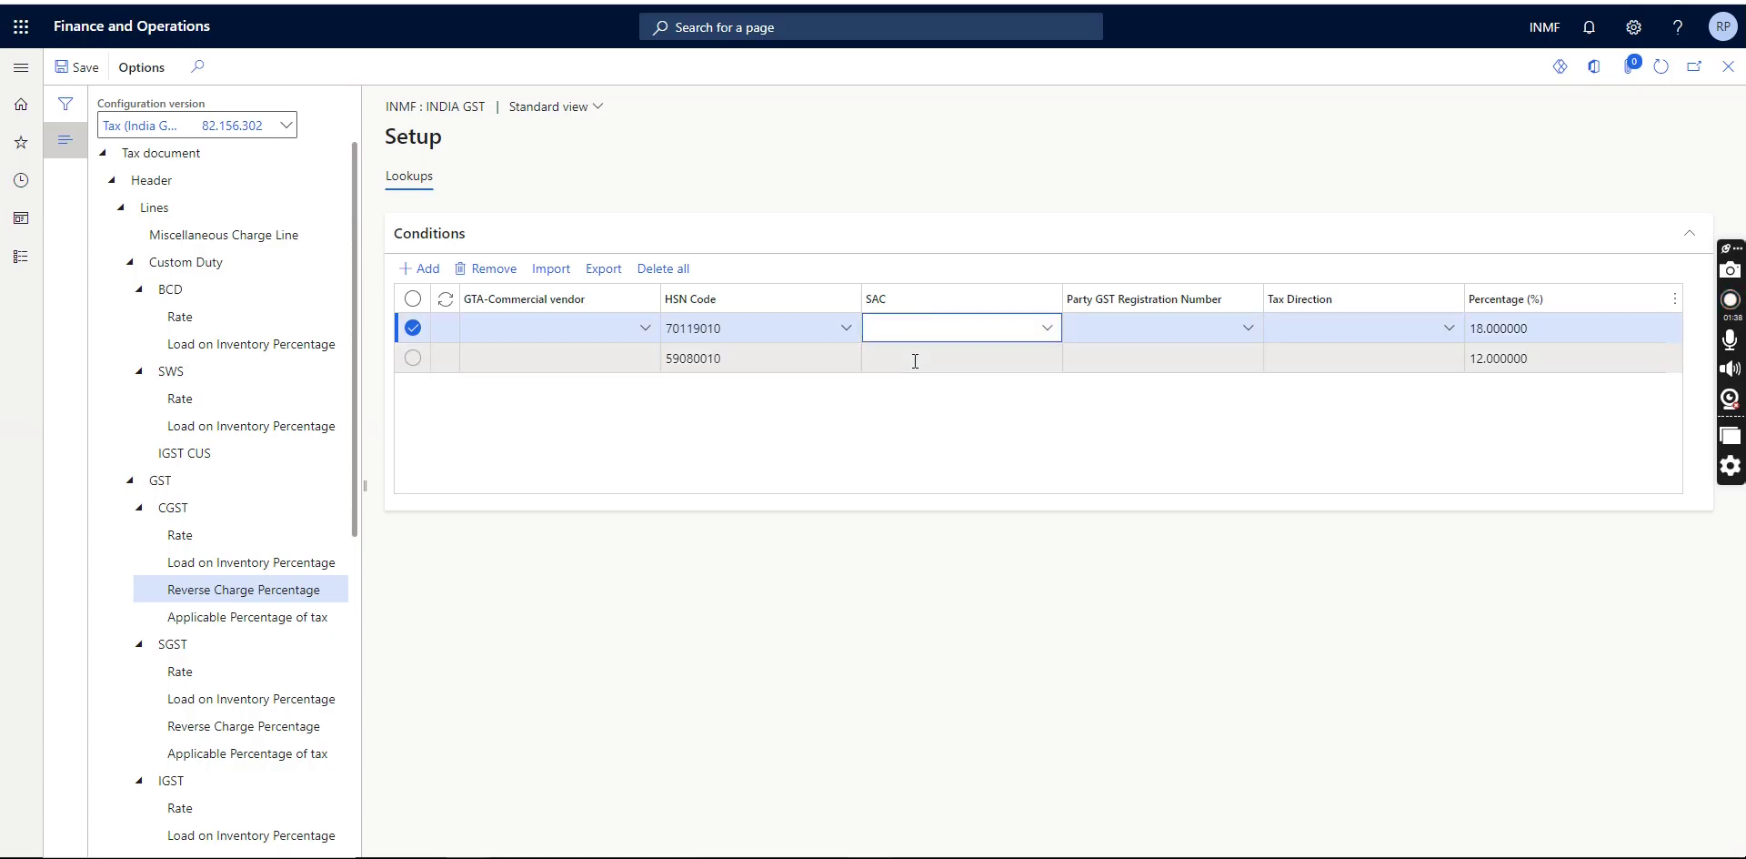
{"action": "left_click", "coordinate": [789, 336]}
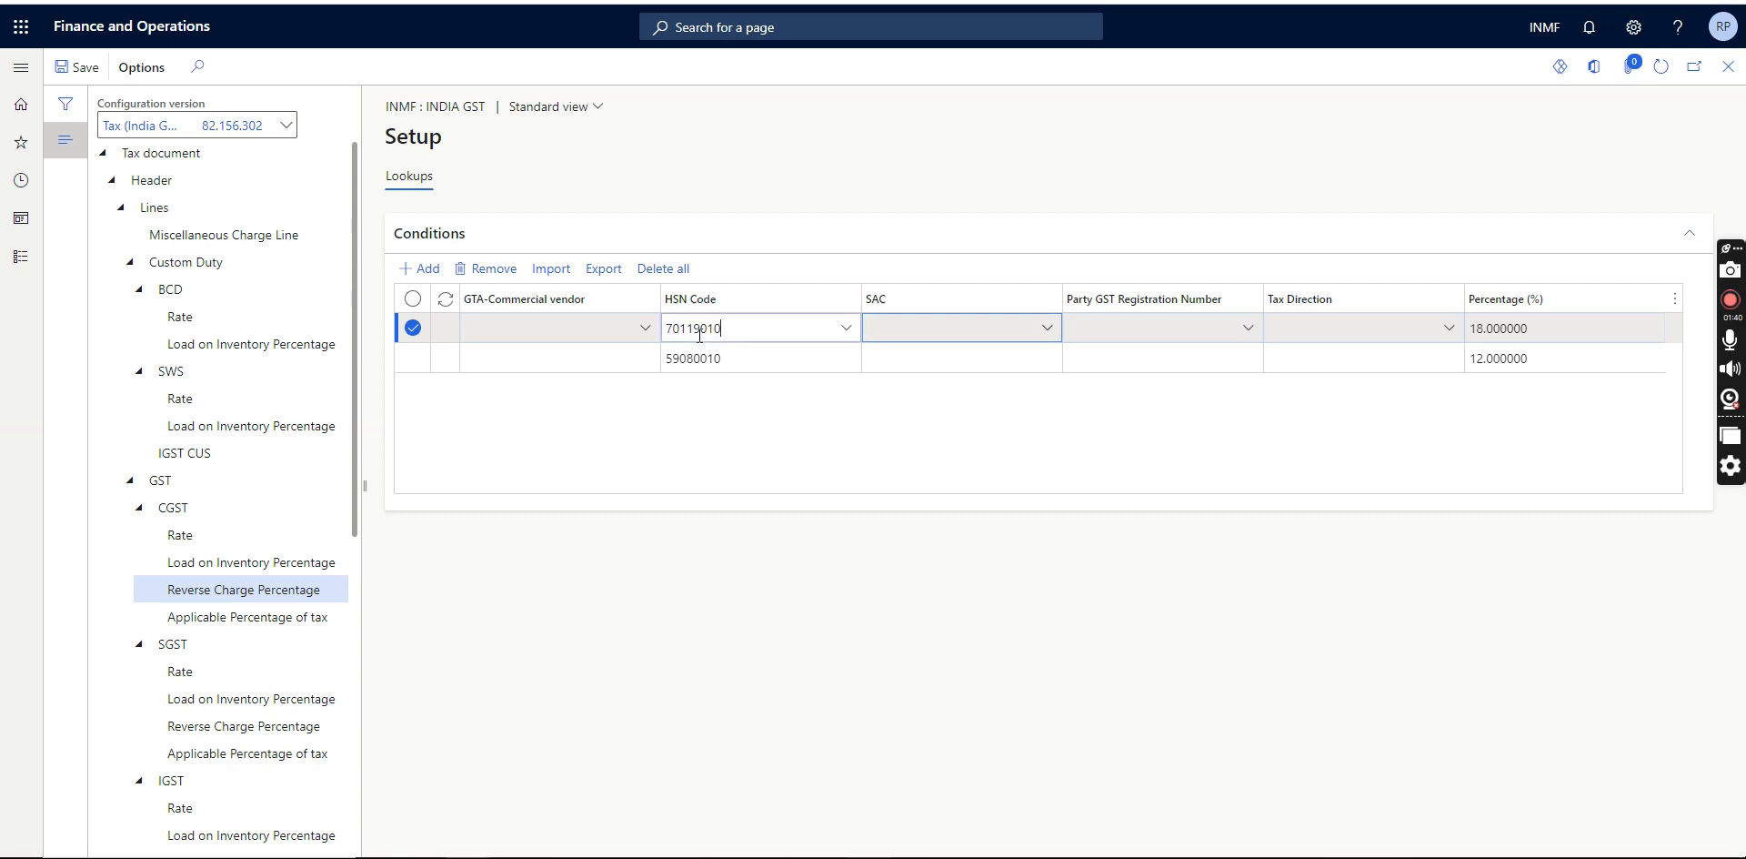
{"action": "left_click", "coordinate": [899, 331]}
{"action": "left_click", "coordinate": [1546, 333]}
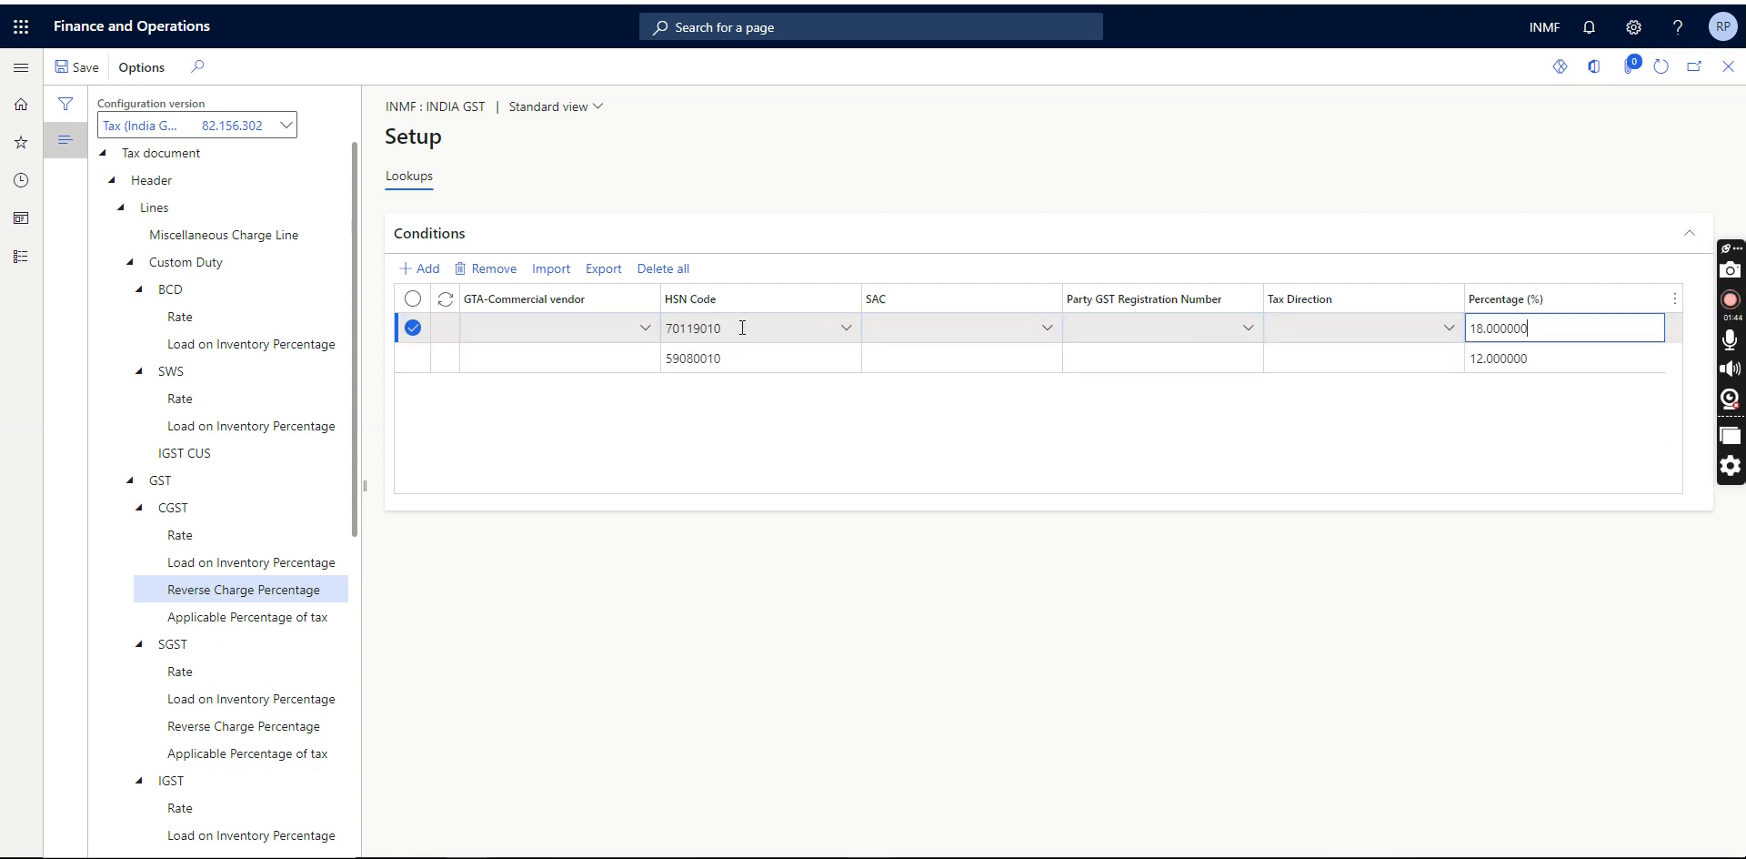
{"action": "left_click", "coordinate": [889, 327]}
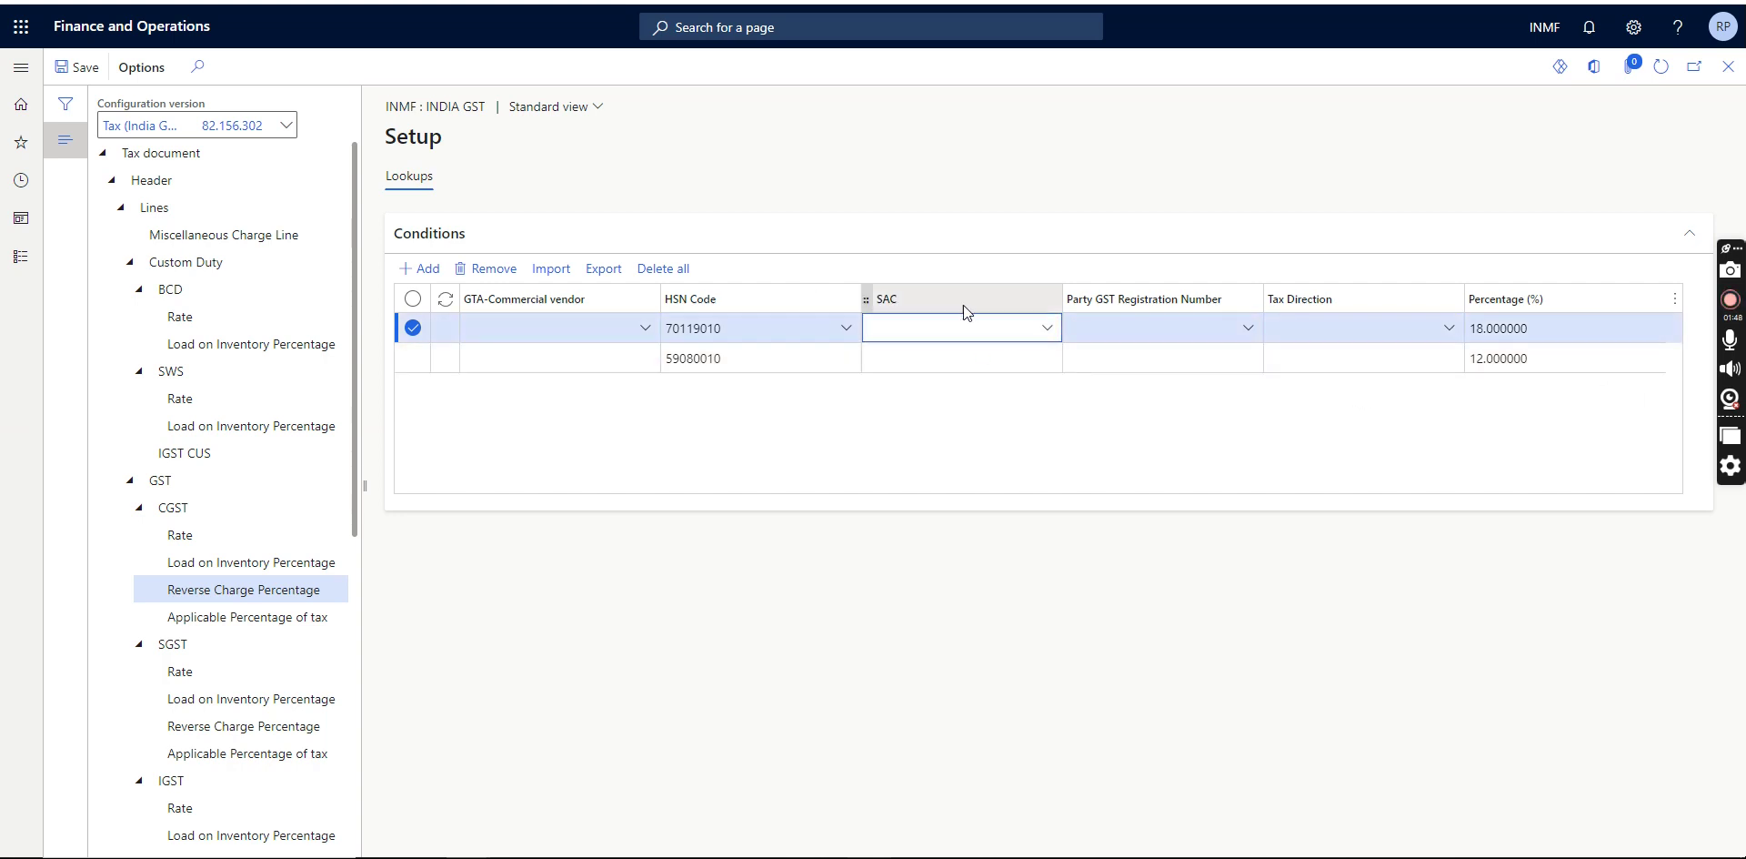
Compare the CGST Rate and Load on Inventory lookups, then check row 59080010 at 12 percent.
{"action": "left_click", "coordinate": [230, 546]}
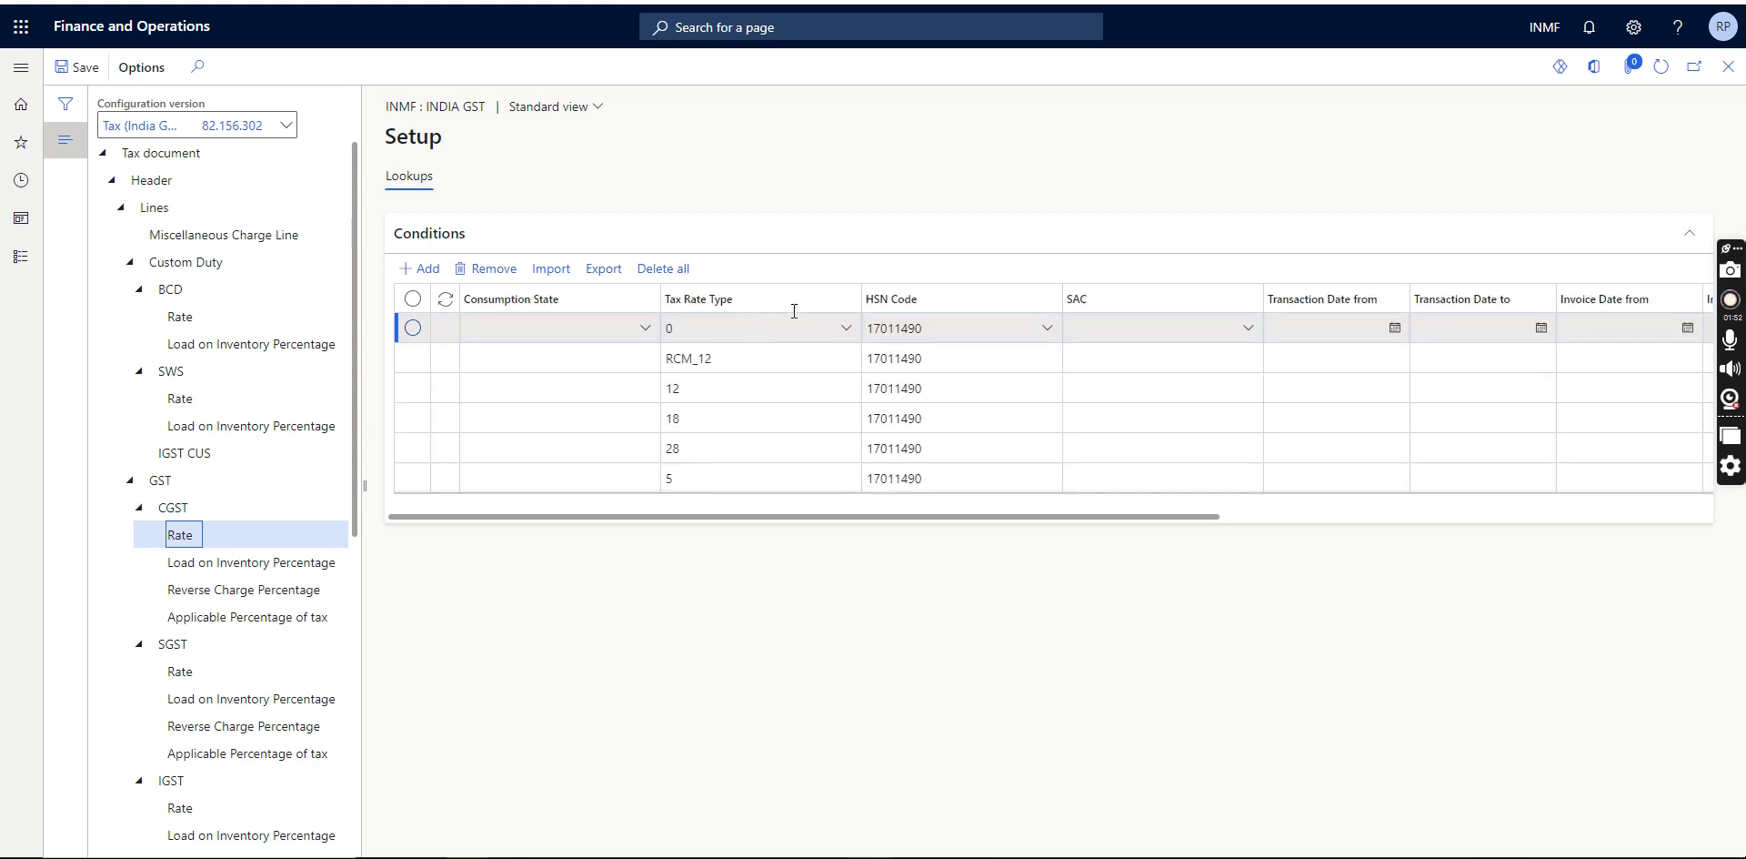
{"action": "left_click", "coordinate": [244, 589]}
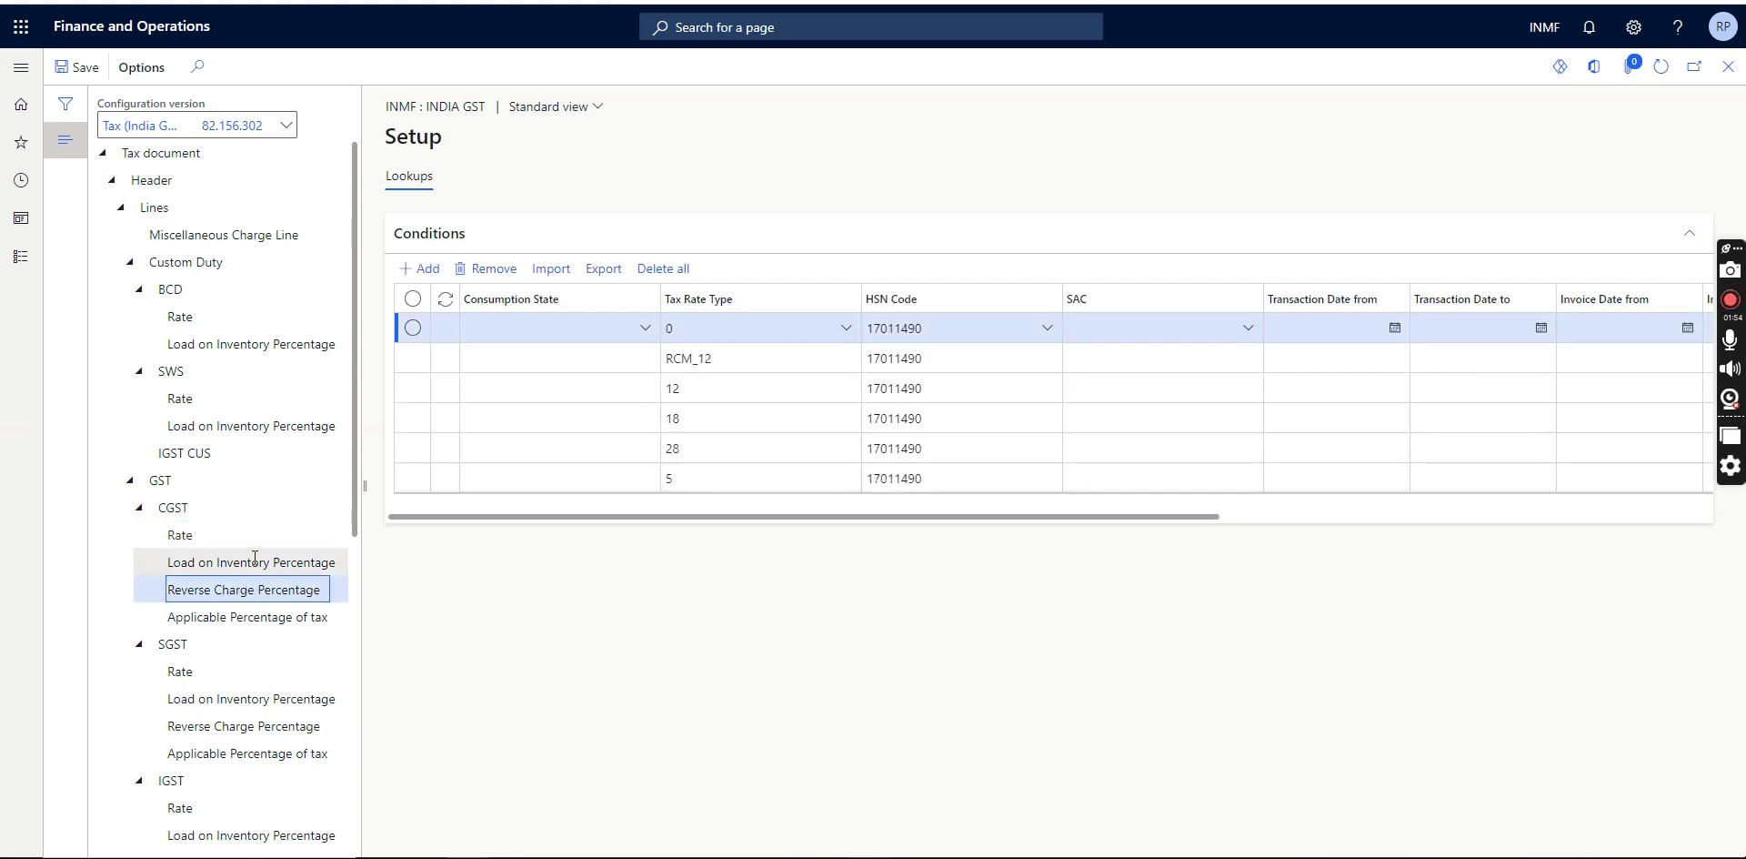
{"action": "left_click", "coordinate": [276, 562]}
{"action": "left_click", "coordinate": [278, 588]}
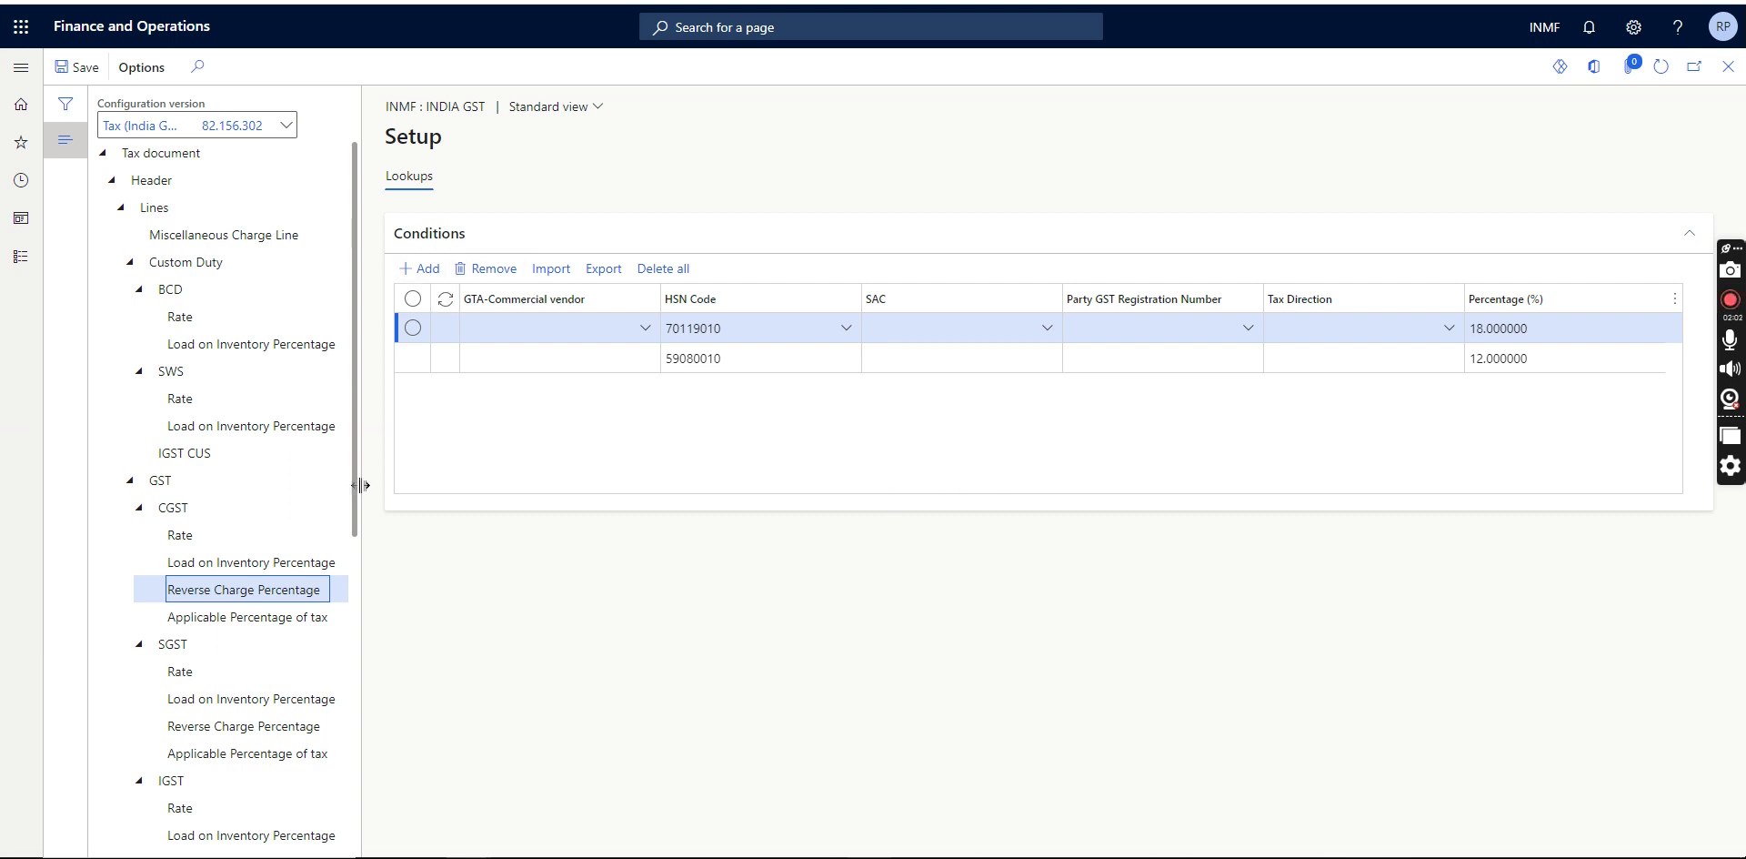
{"action": "left_click", "coordinate": [938, 360]}
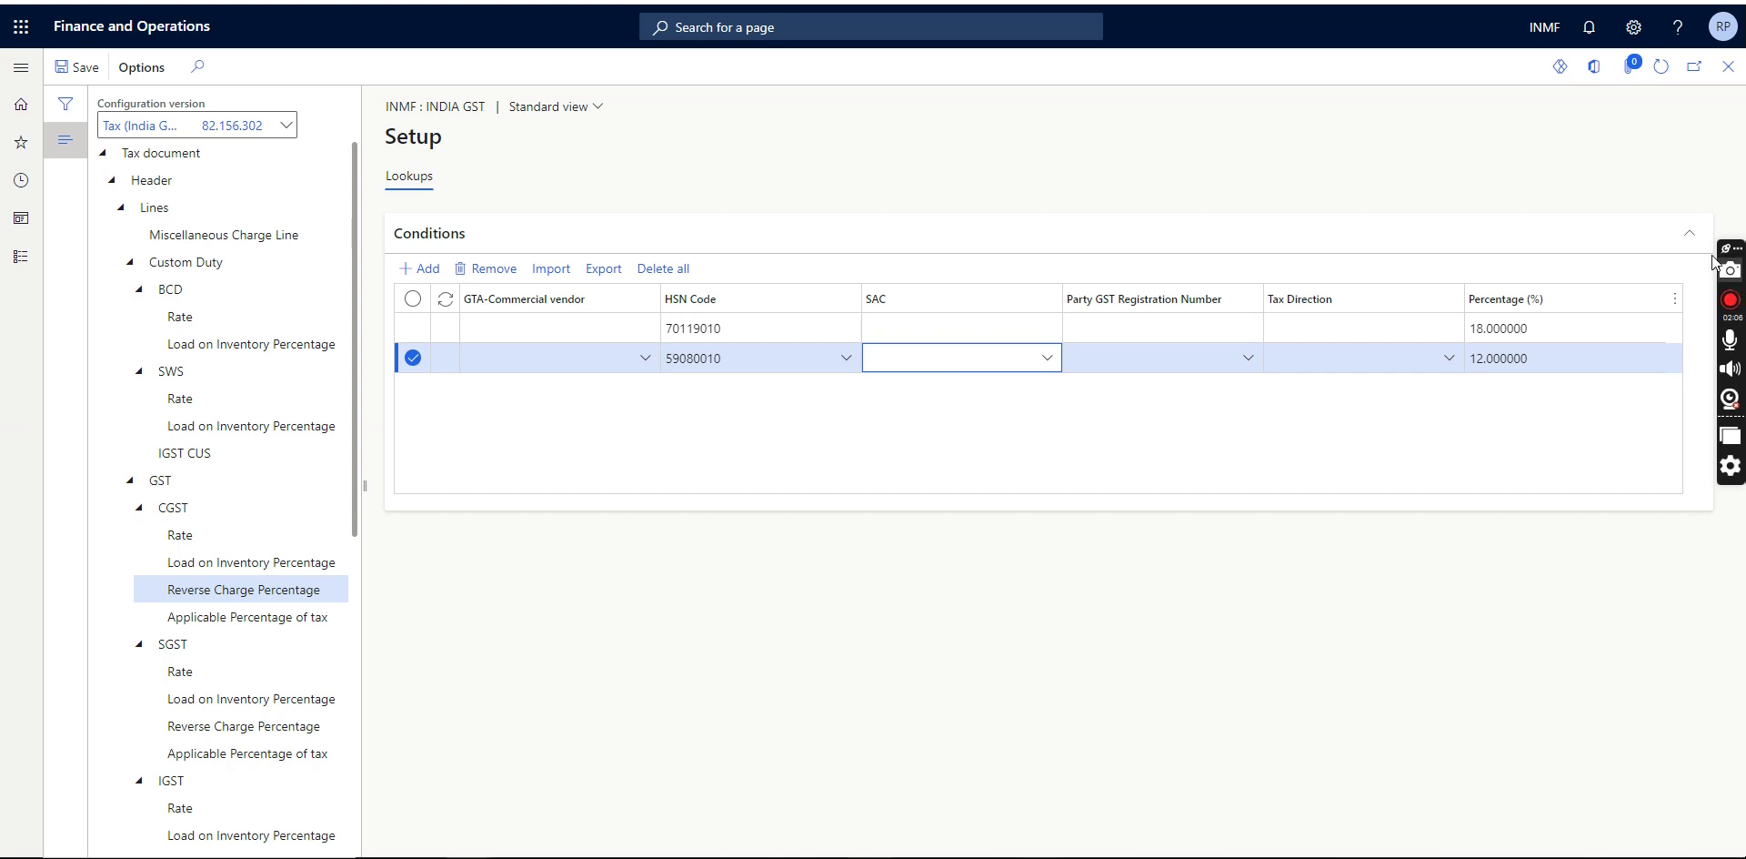
Close the GST setup and return to Tax setup with the modules list showing.
{"action": "left_click", "coordinate": [528, 270]}
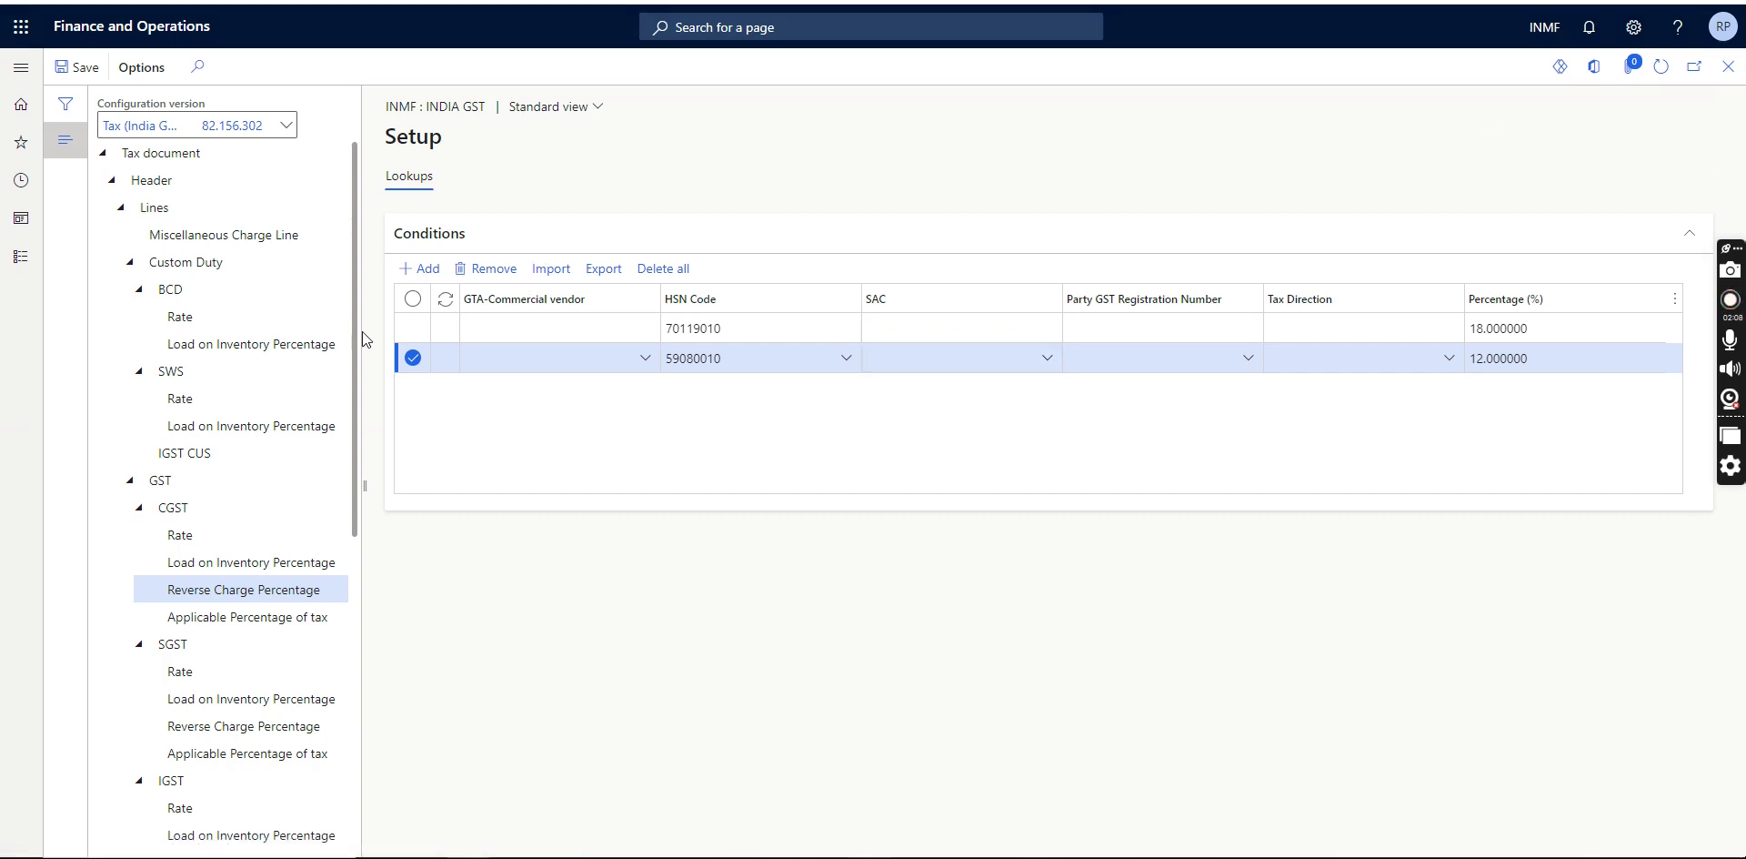
{"action": "left_click", "coordinate": [21, 256]}
{"action": "scroll", "coordinate": [146, 636], "scroll_direction": "down", "scroll_amount": 8}
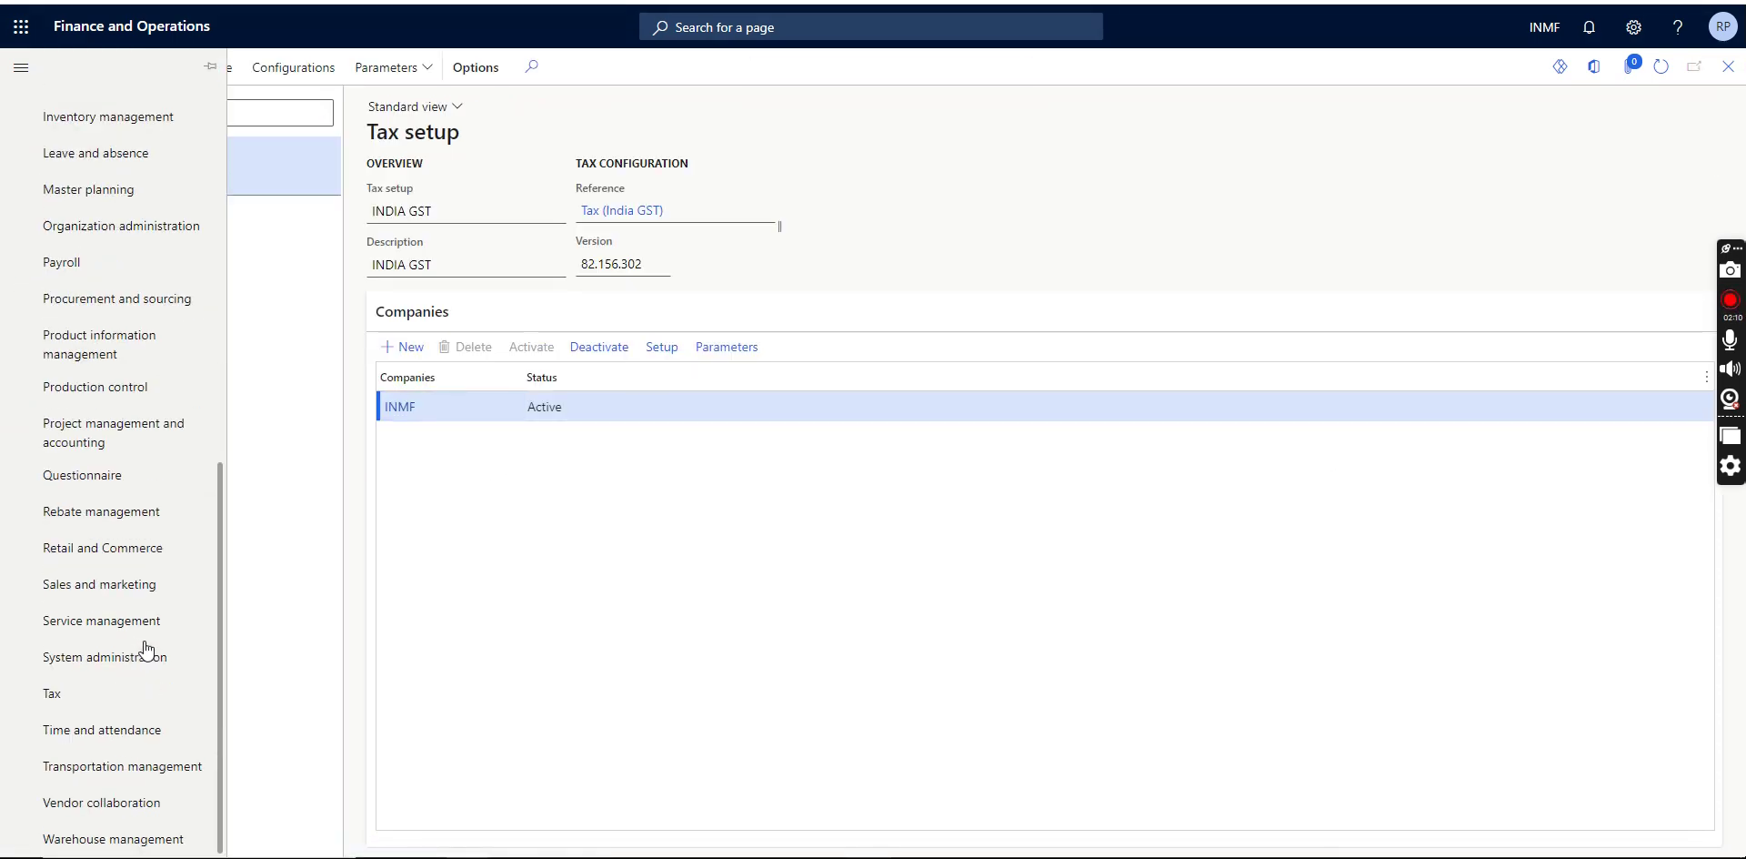
Go to Organization administration > Electronic reporting and open the configuration providers table.
{"action": "left_click", "coordinate": [155, 228]}
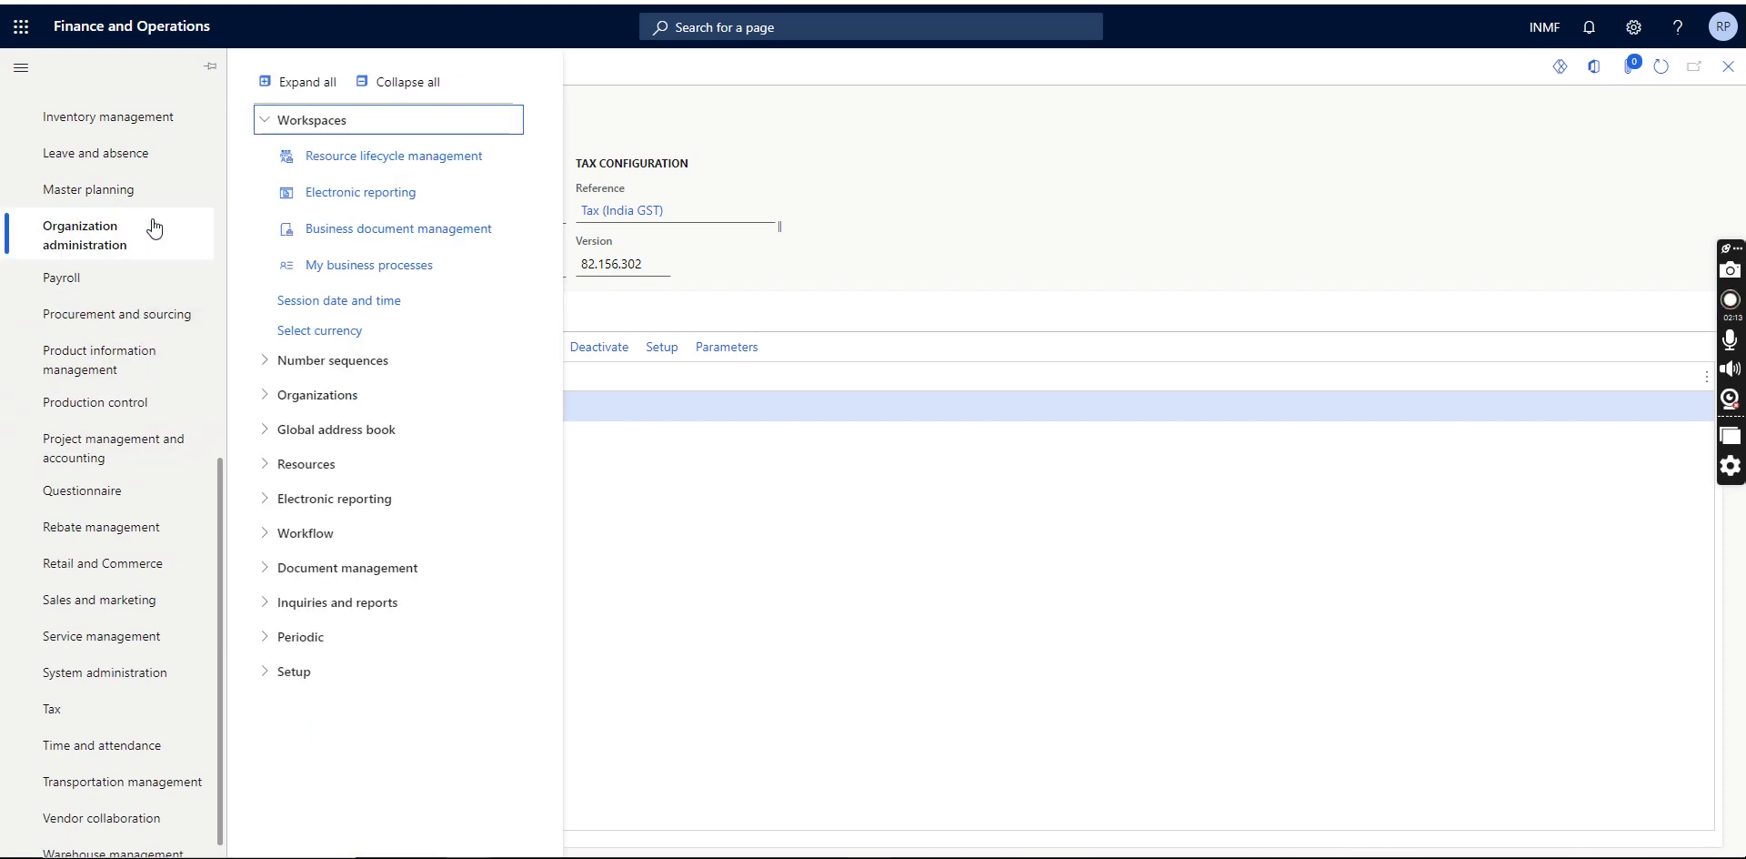
{"action": "left_click", "coordinate": [363, 193]}
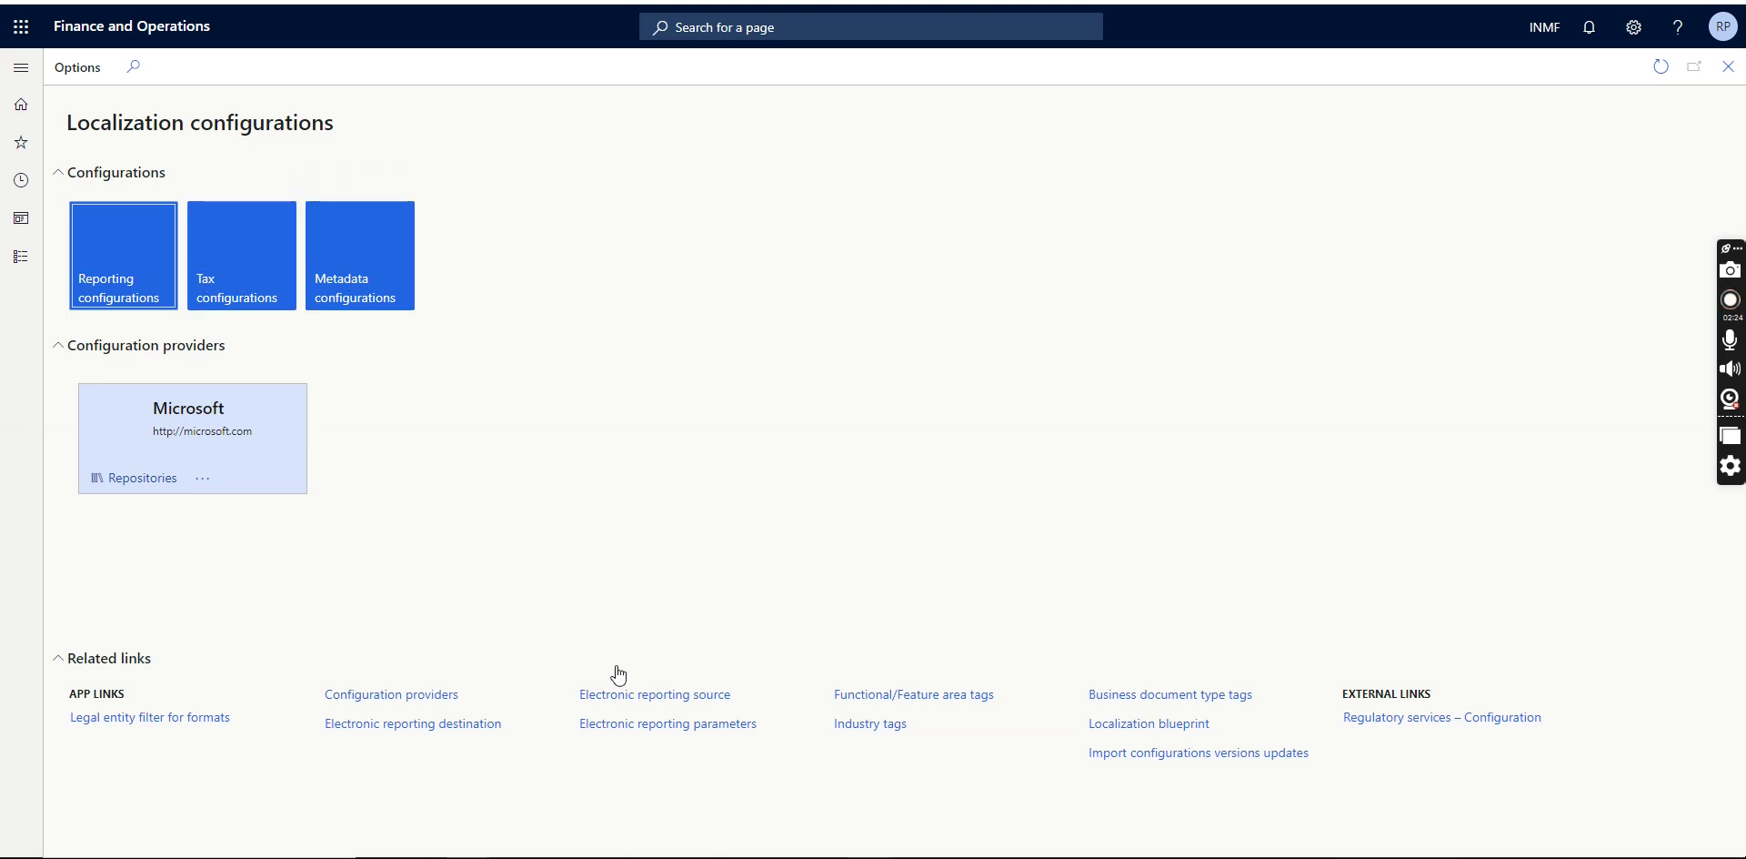
{"action": "left_click", "coordinate": [443, 694]}
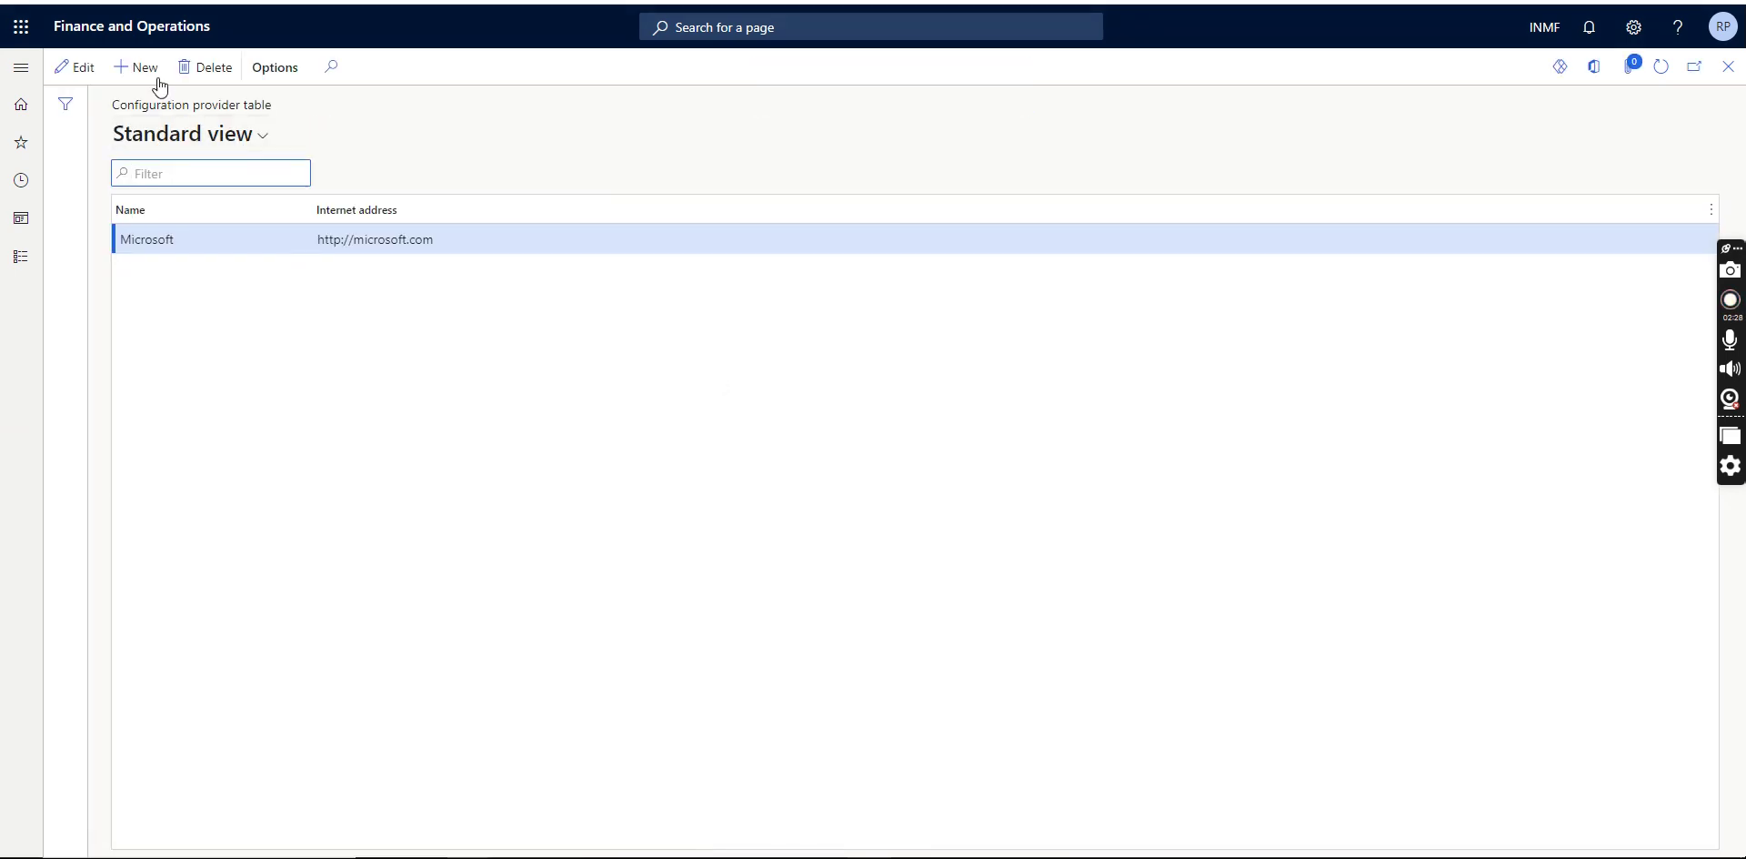
Add configuration provider GST INDIA with internet address GST INDIA and save it.
{"action": "key", "text": "alt+n"}
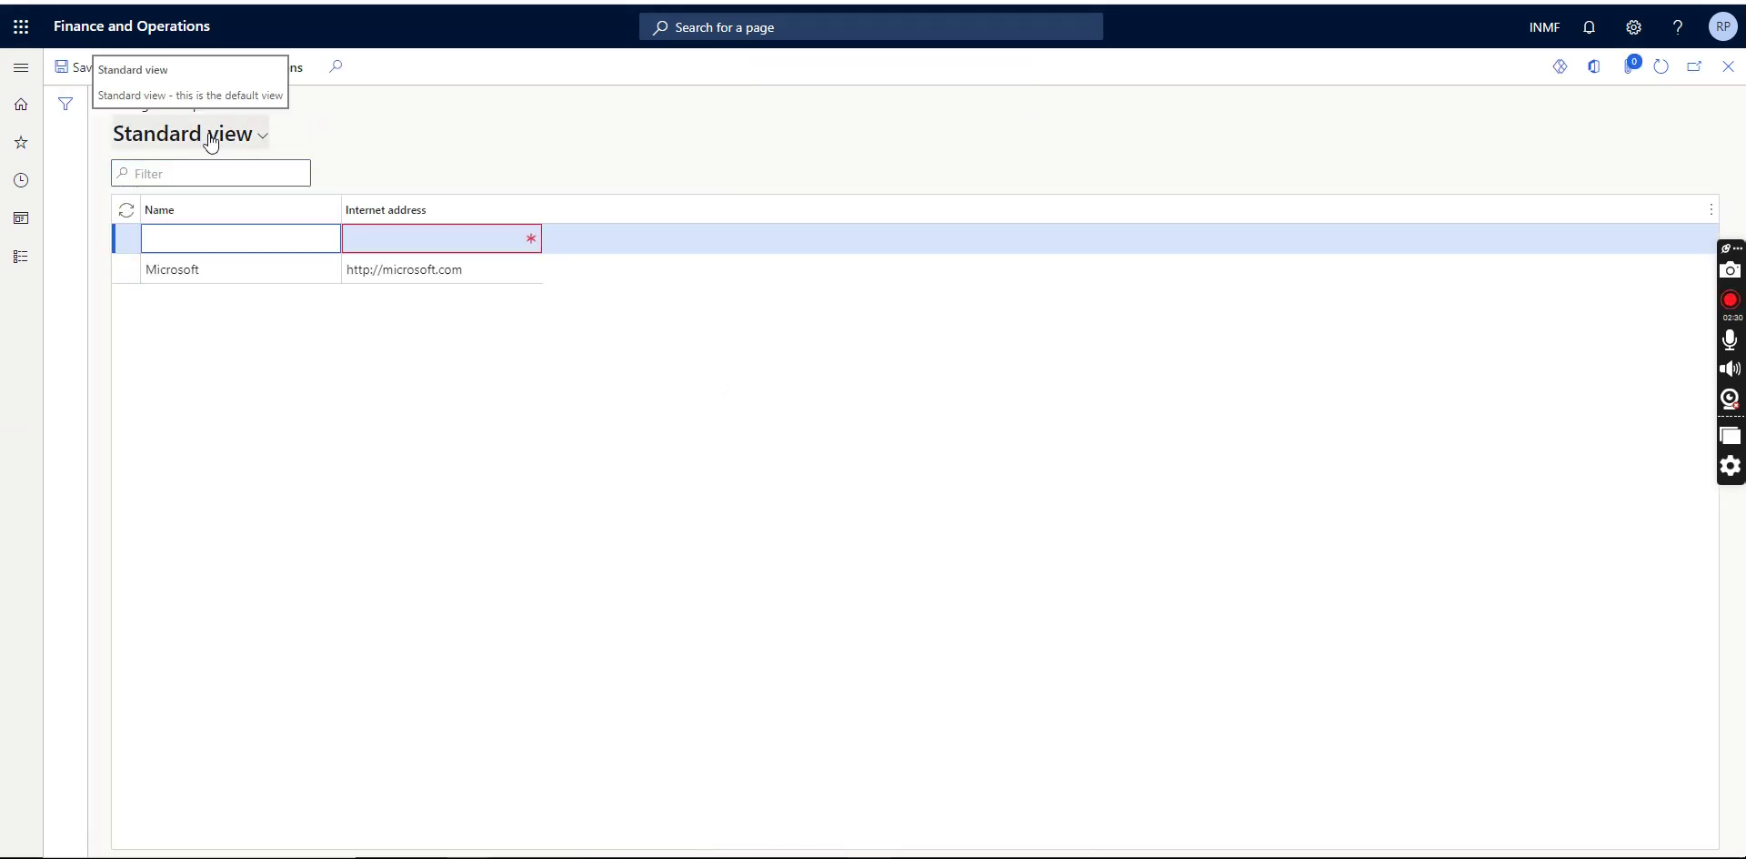
{"action": "type", "text": "GST INDIA"}
{"action": "key", "text": "Tab"}
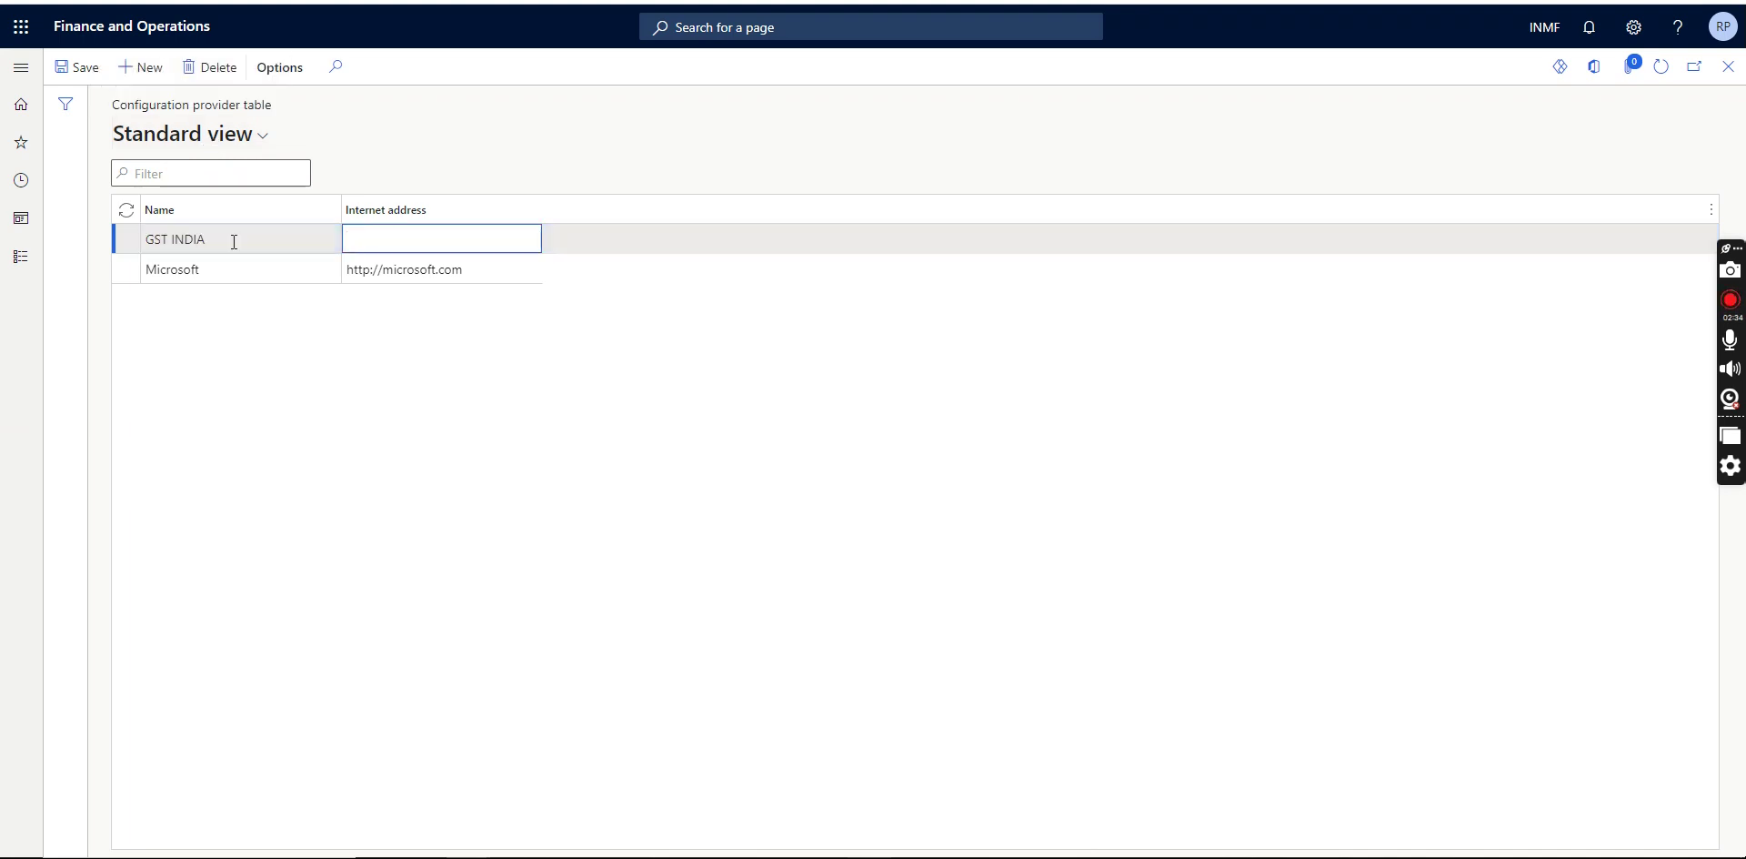
{"action": "left_click", "coordinate": [234, 239]}
{"action": "key", "text": "ctrl+c"}
{"action": "left_click", "coordinate": [479, 236]}
{"action": "key", "text": "ctrl+v"}
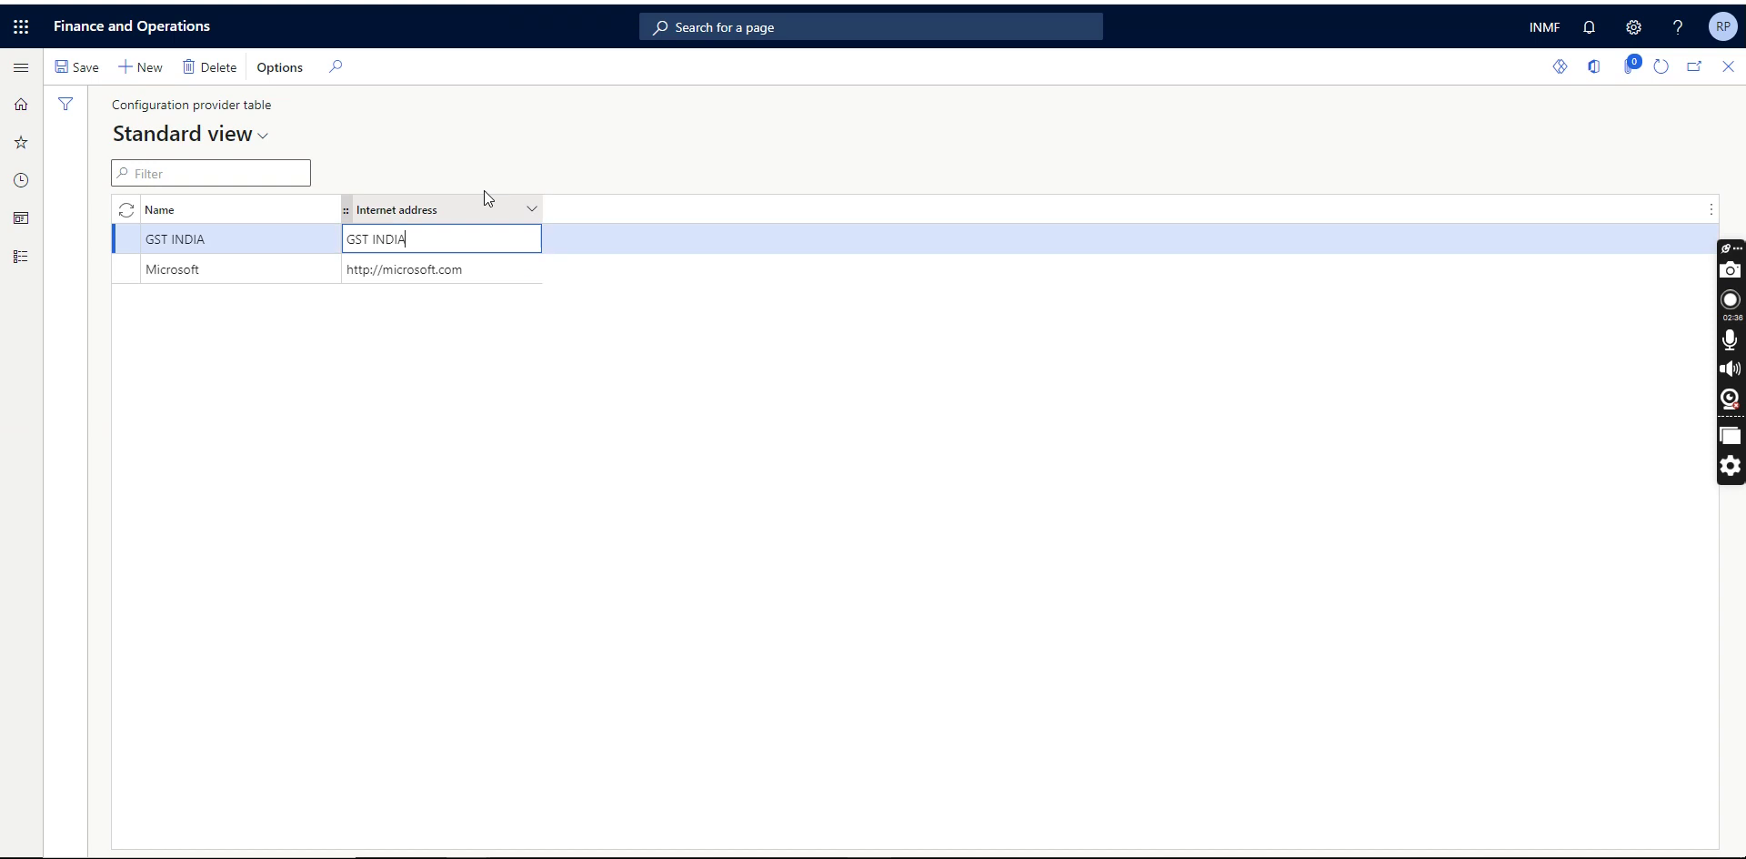
{"action": "left_click", "coordinate": [85, 72]}
Set GST INDIA as the active configuration provider and go to Tax configurations.
{"action": "left_click", "coordinate": [1729, 73]}
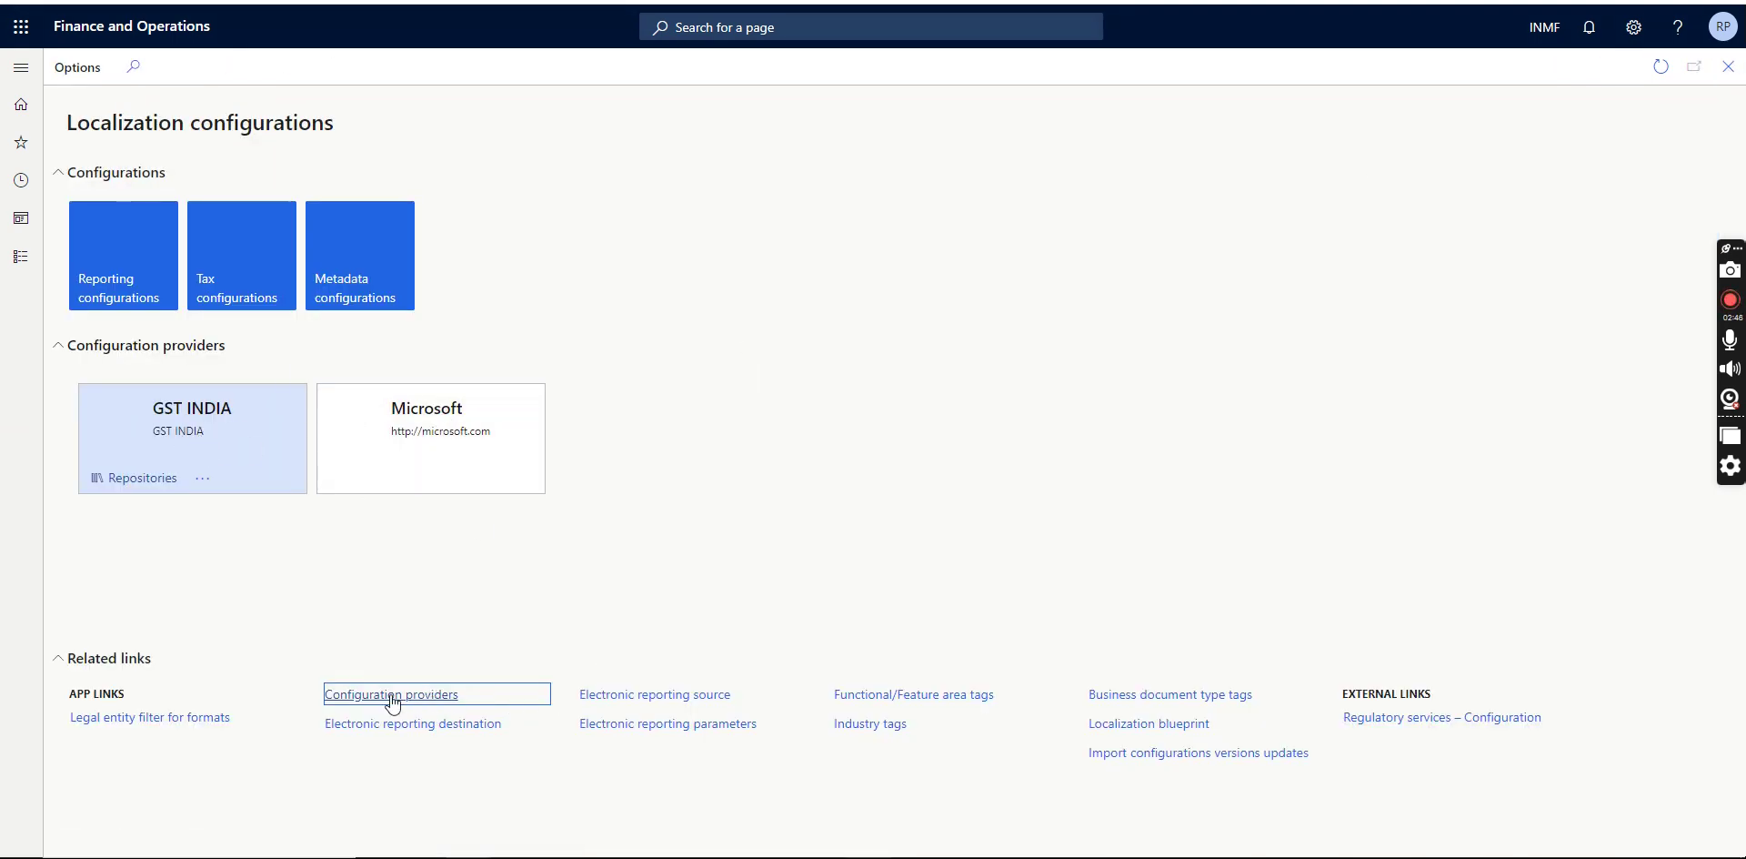
{"action": "left_click", "coordinate": [208, 481]}
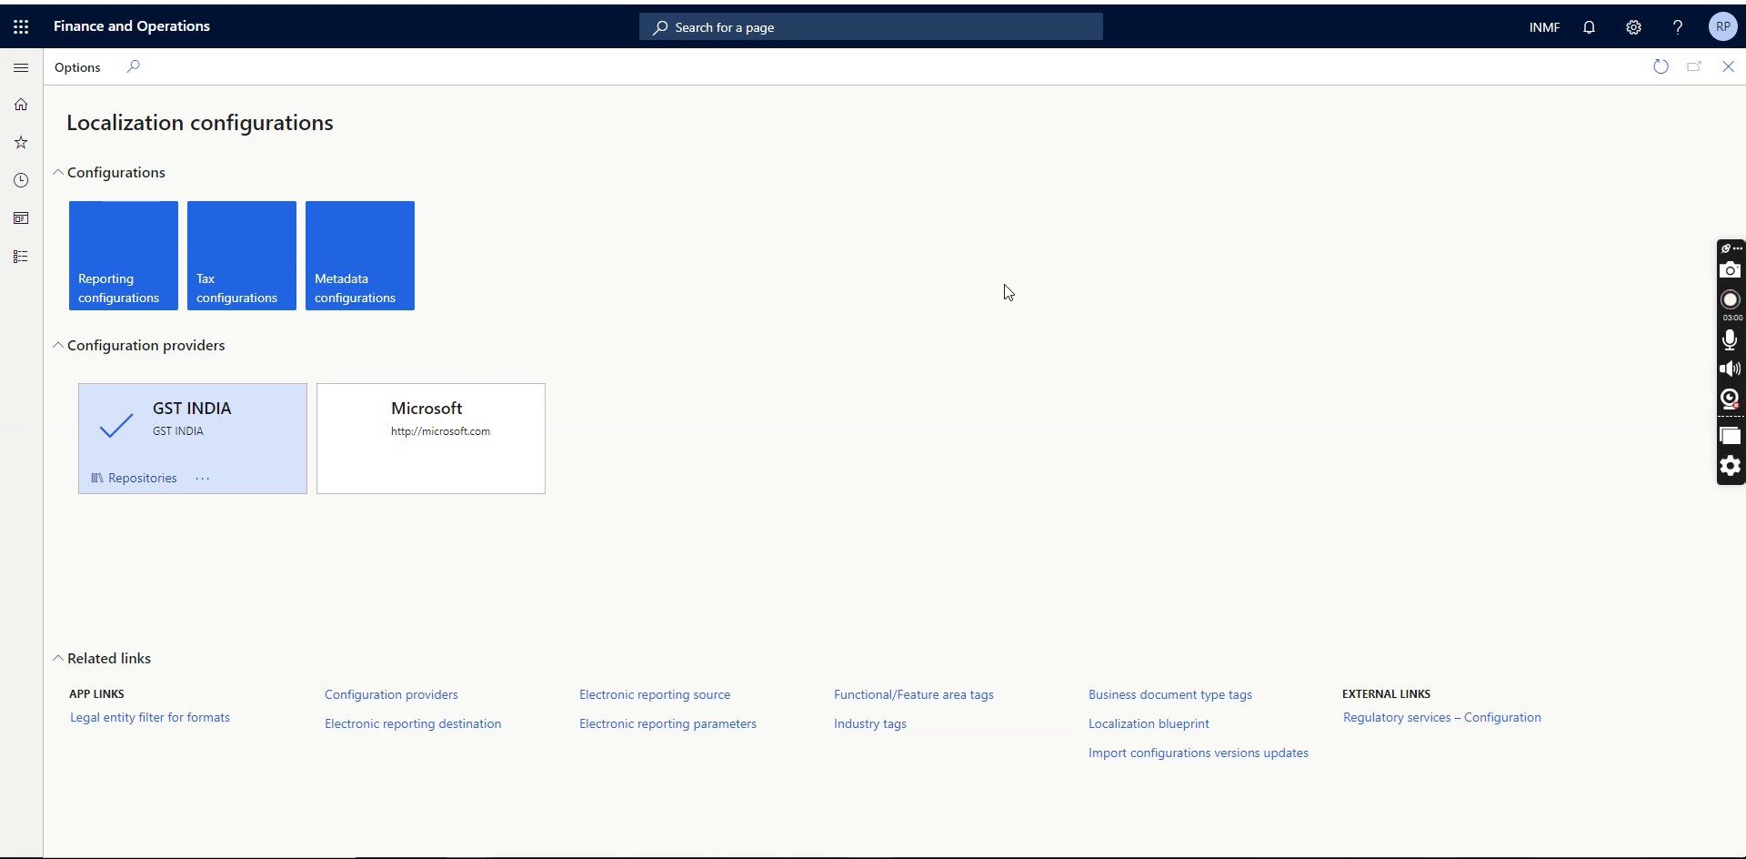
{"action": "left_click", "coordinate": [234, 284]}
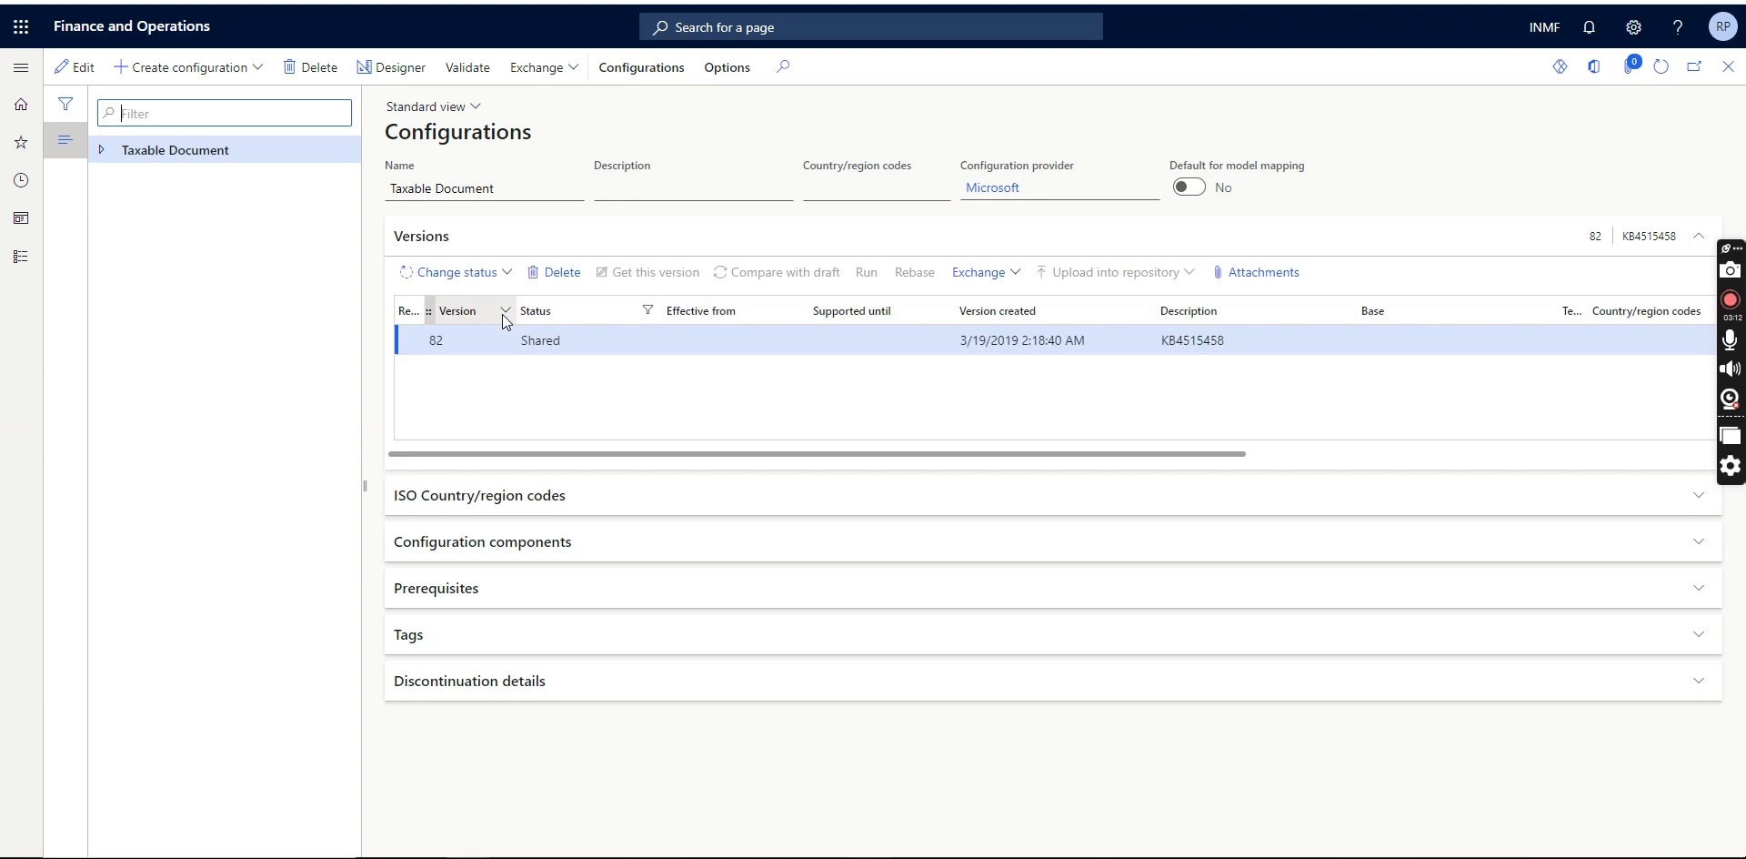
Expand Taxable Document > Taxable Document (India) and select Tax (India GST) to view its versions.
{"action": "left_click", "coordinate": [101, 149]}
{"action": "left_click", "coordinate": [113, 179]}
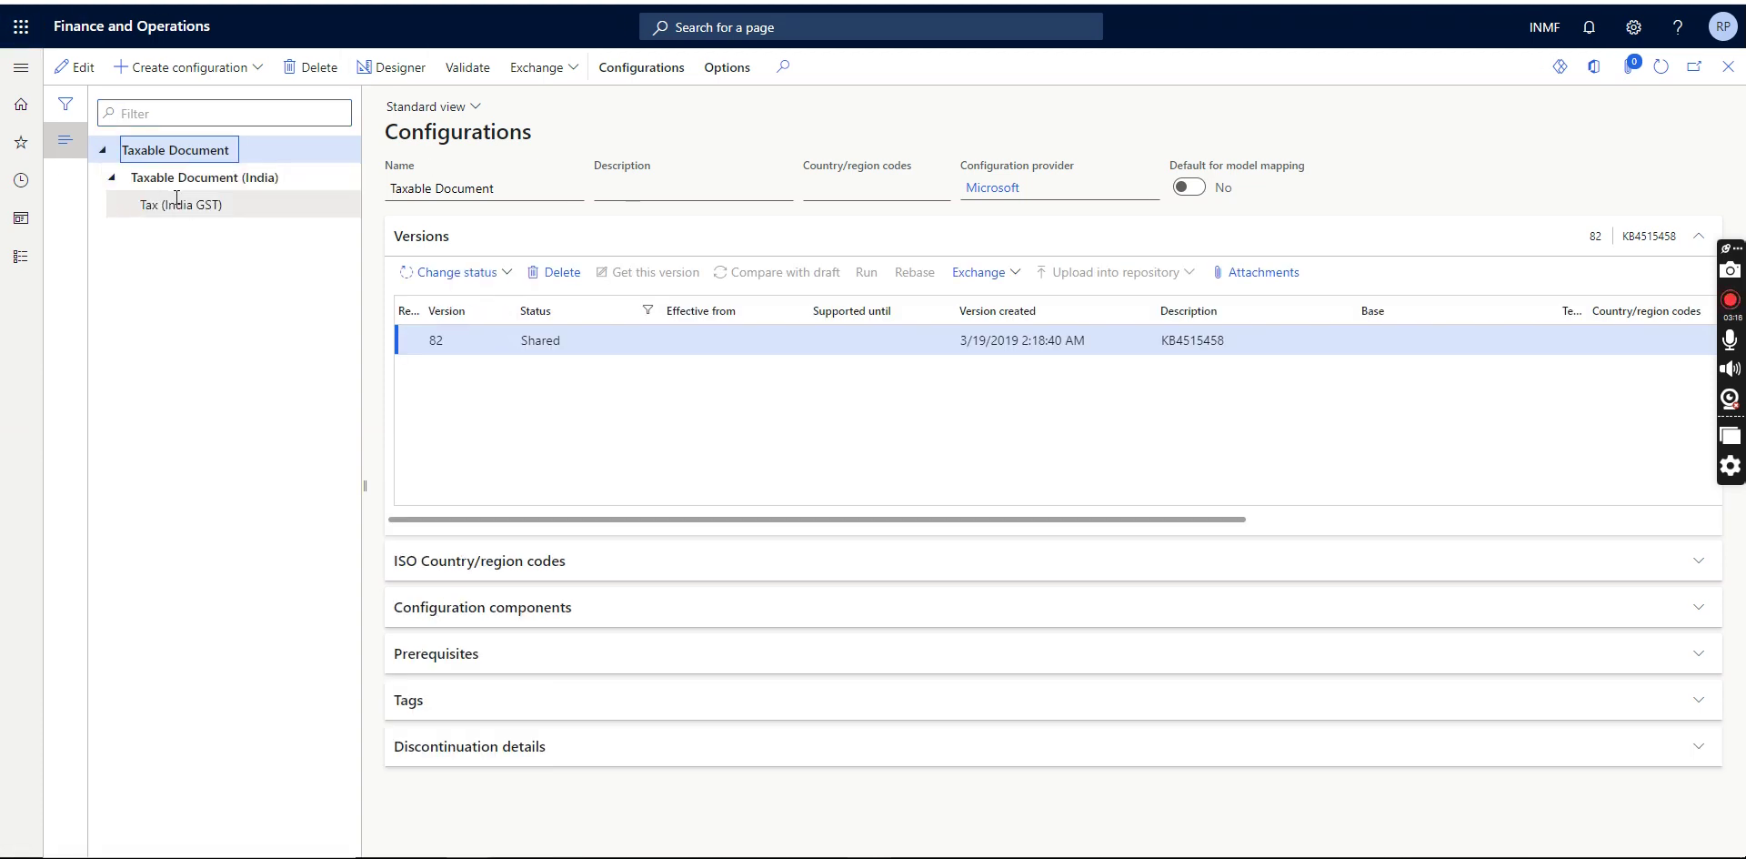
{"action": "left_click", "coordinate": [254, 214]}
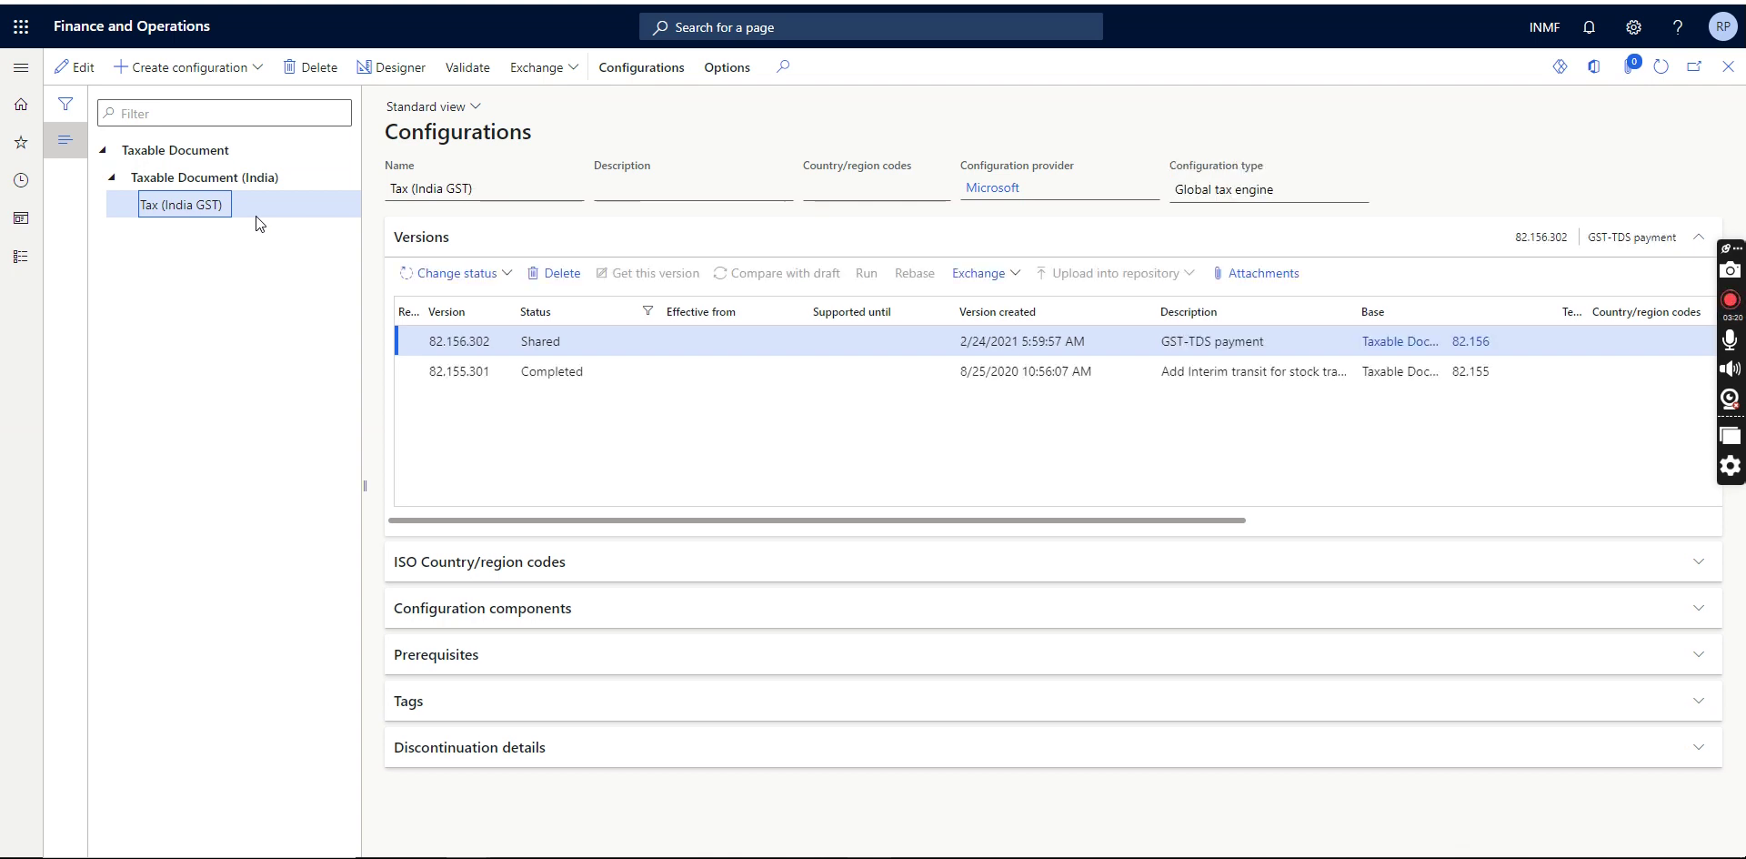
{"action": "left_click", "coordinate": [605, 344]}
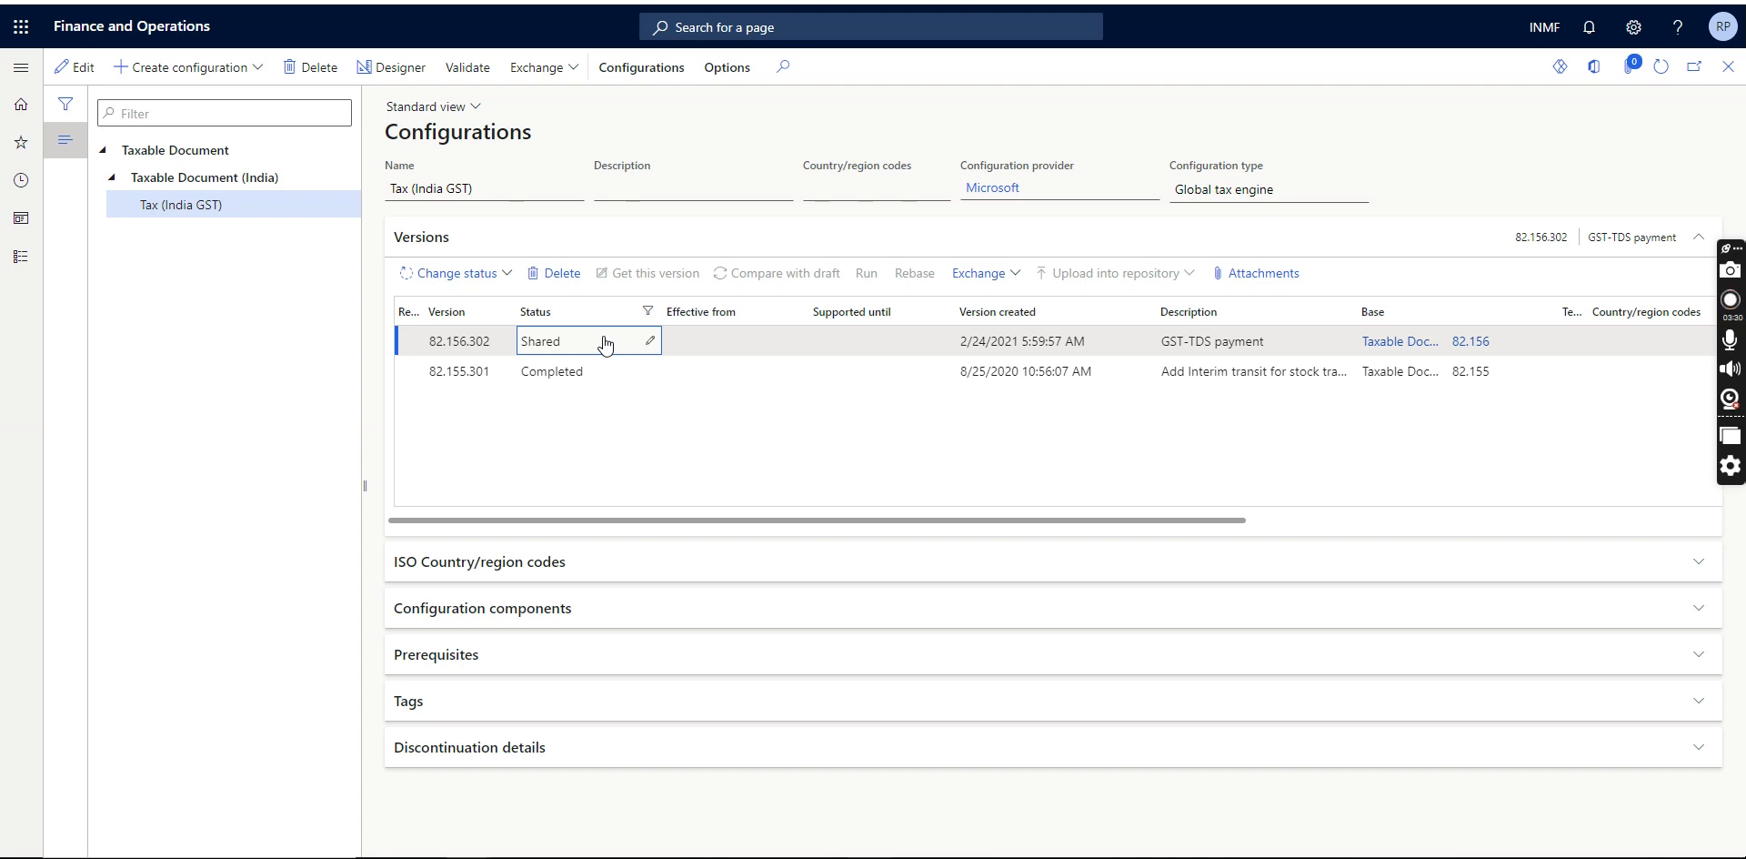
{"action": "left_click", "coordinate": [192, 205]}
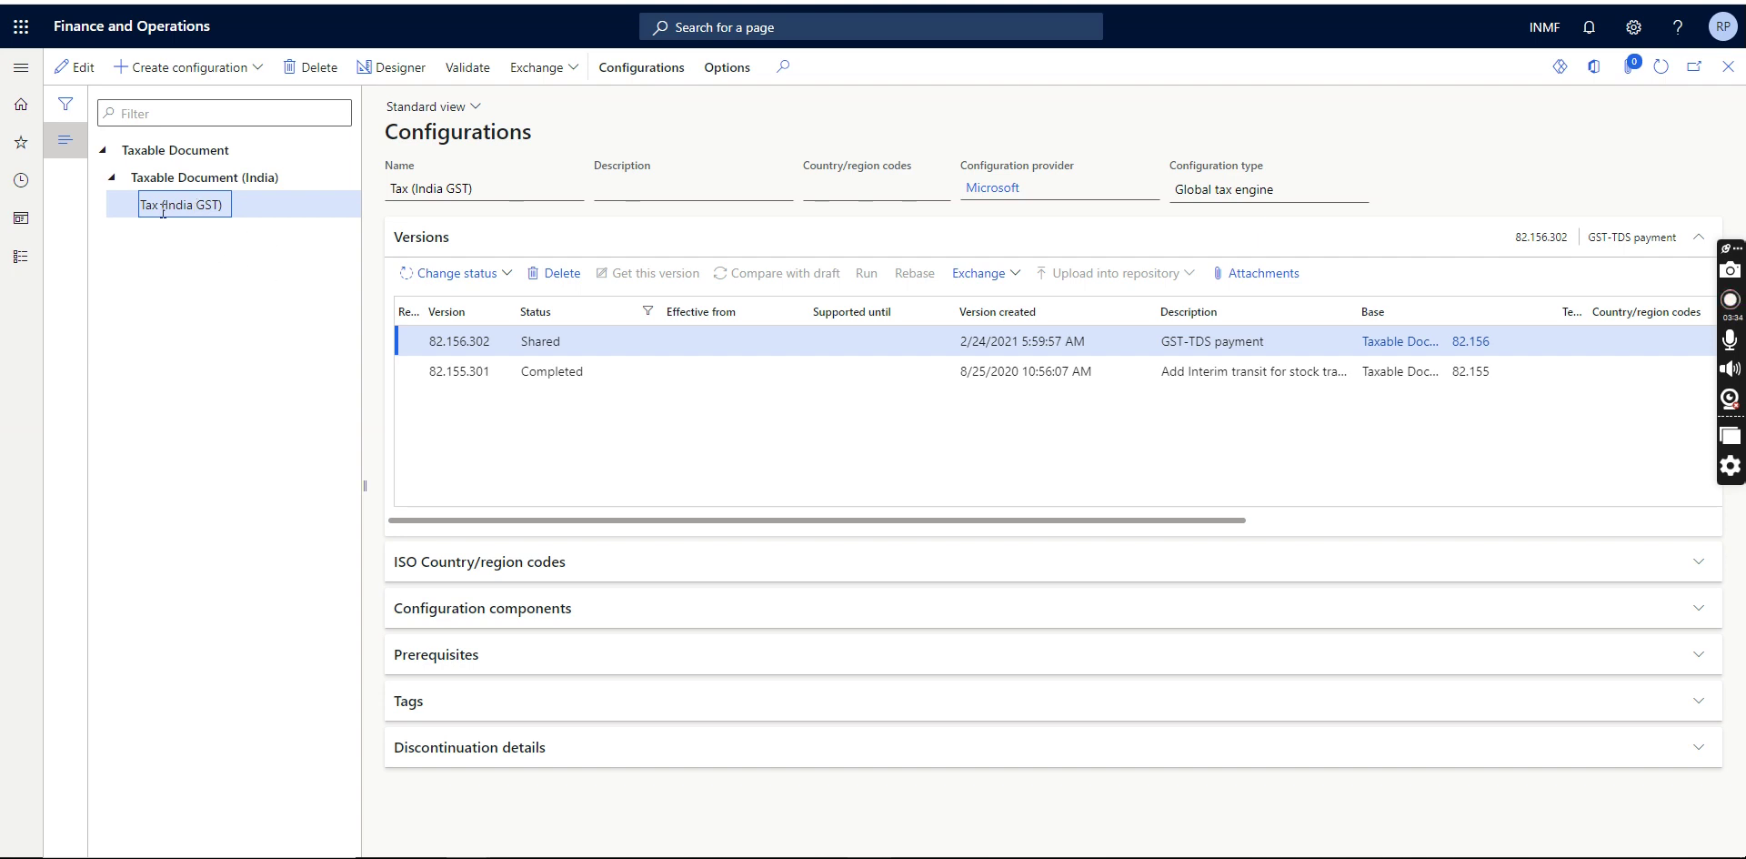
{"action": "left_click_drag", "start_coordinate": [147, 201], "coordinate": [199, 207]}
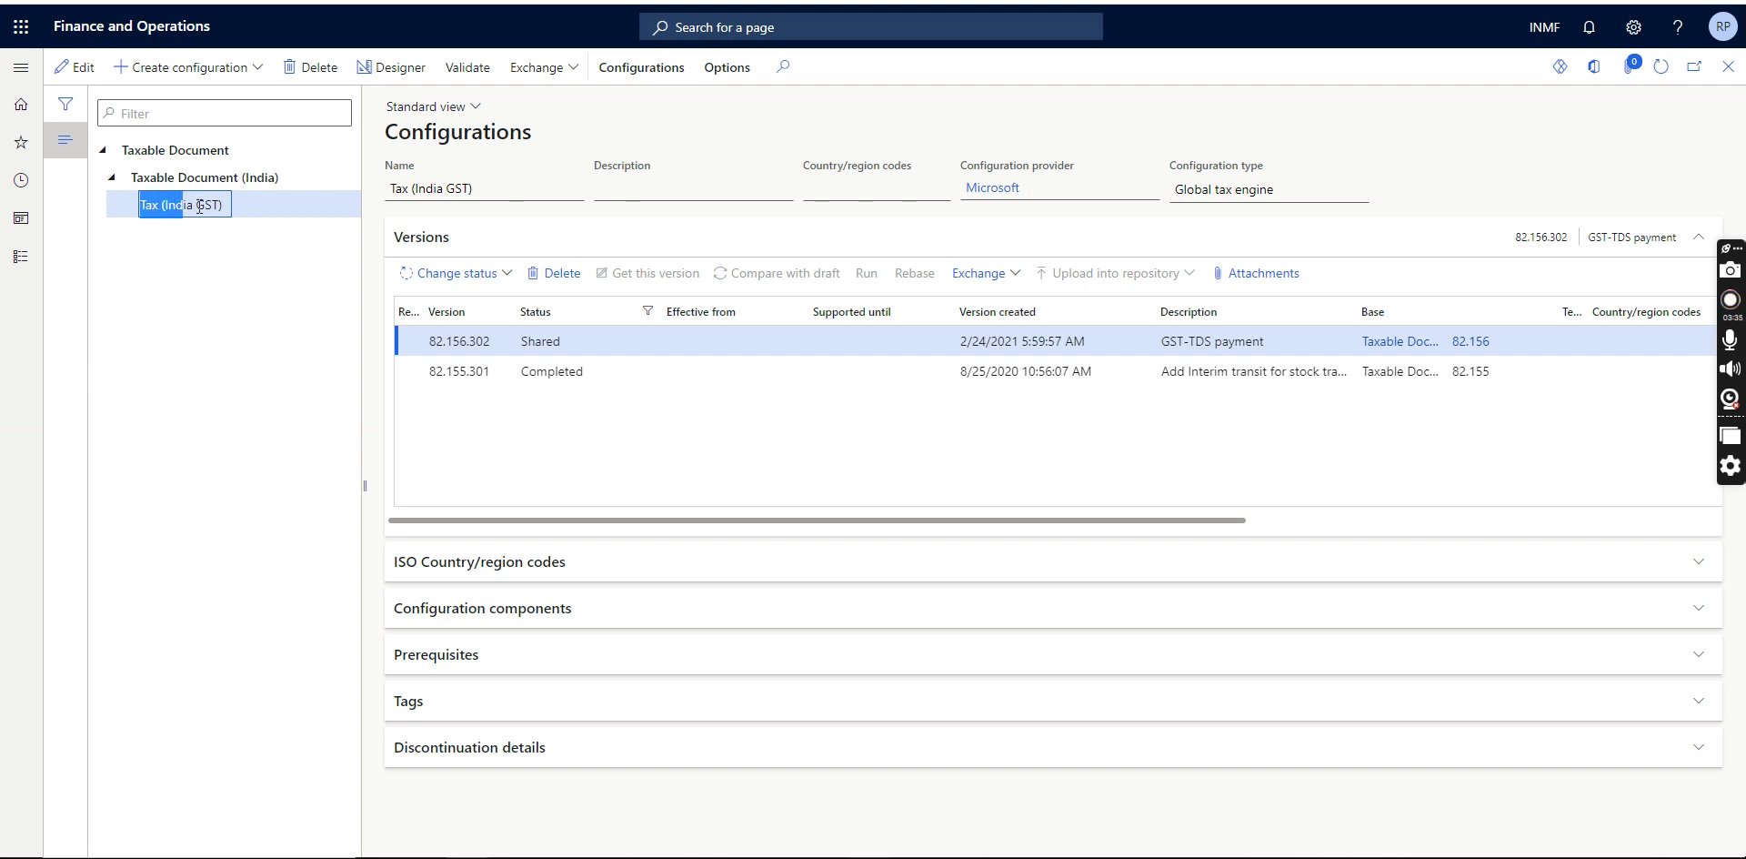
Derive a new tax configuration from Tax (India GST) named GST INDIA Extension.
{"action": "left_click", "coordinate": [260, 71]}
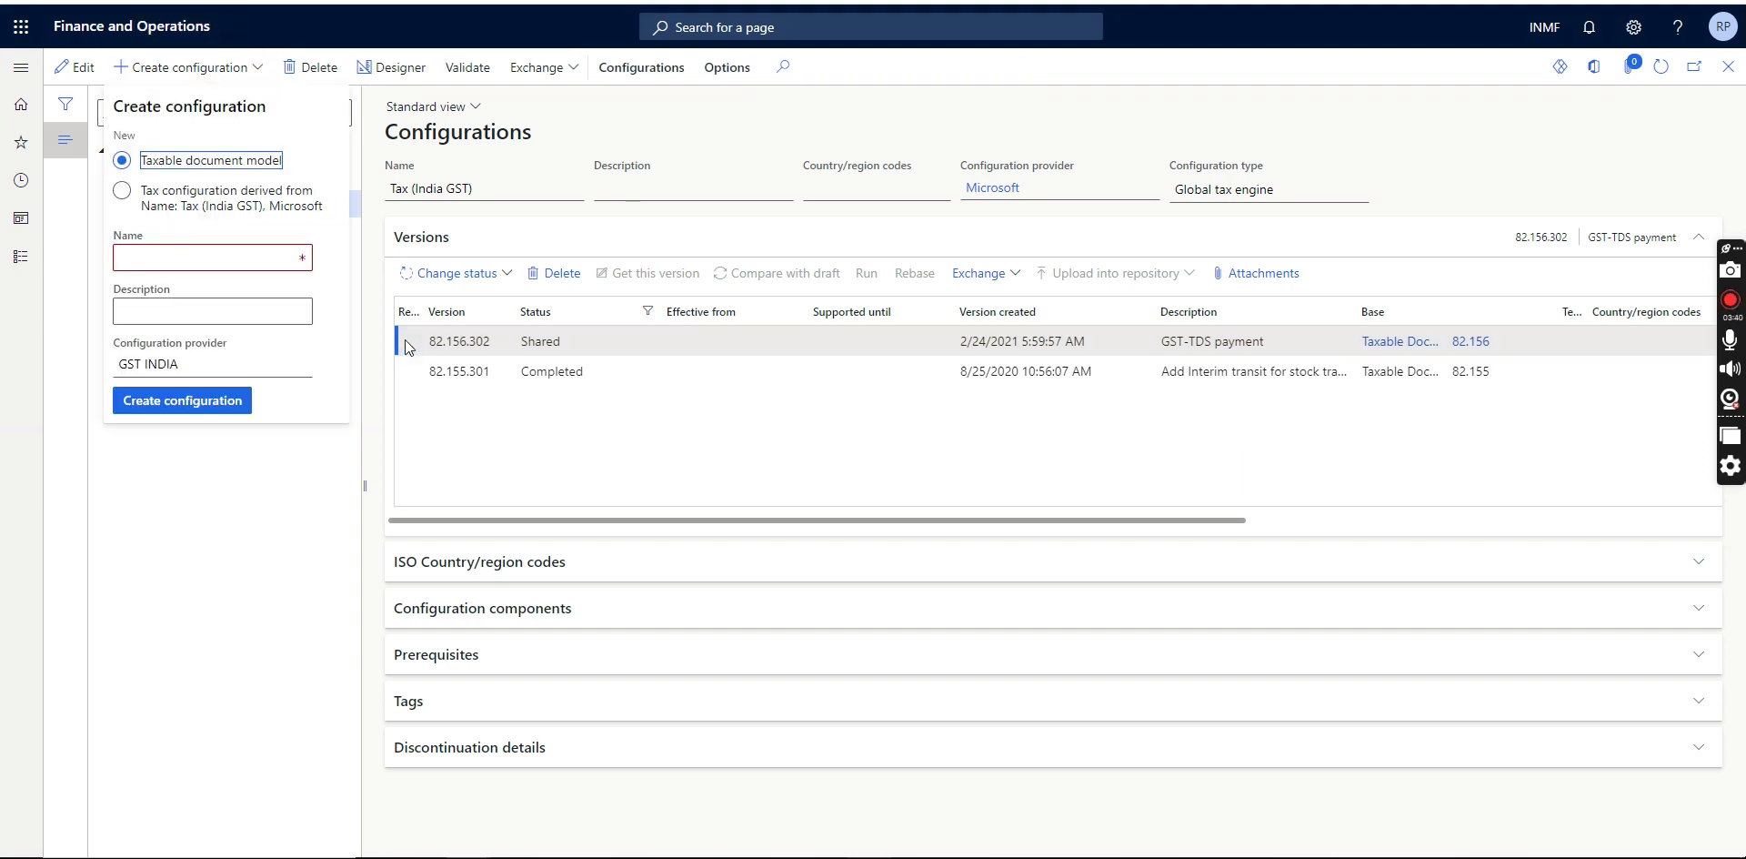
{"action": "left_click", "coordinate": [124, 202]}
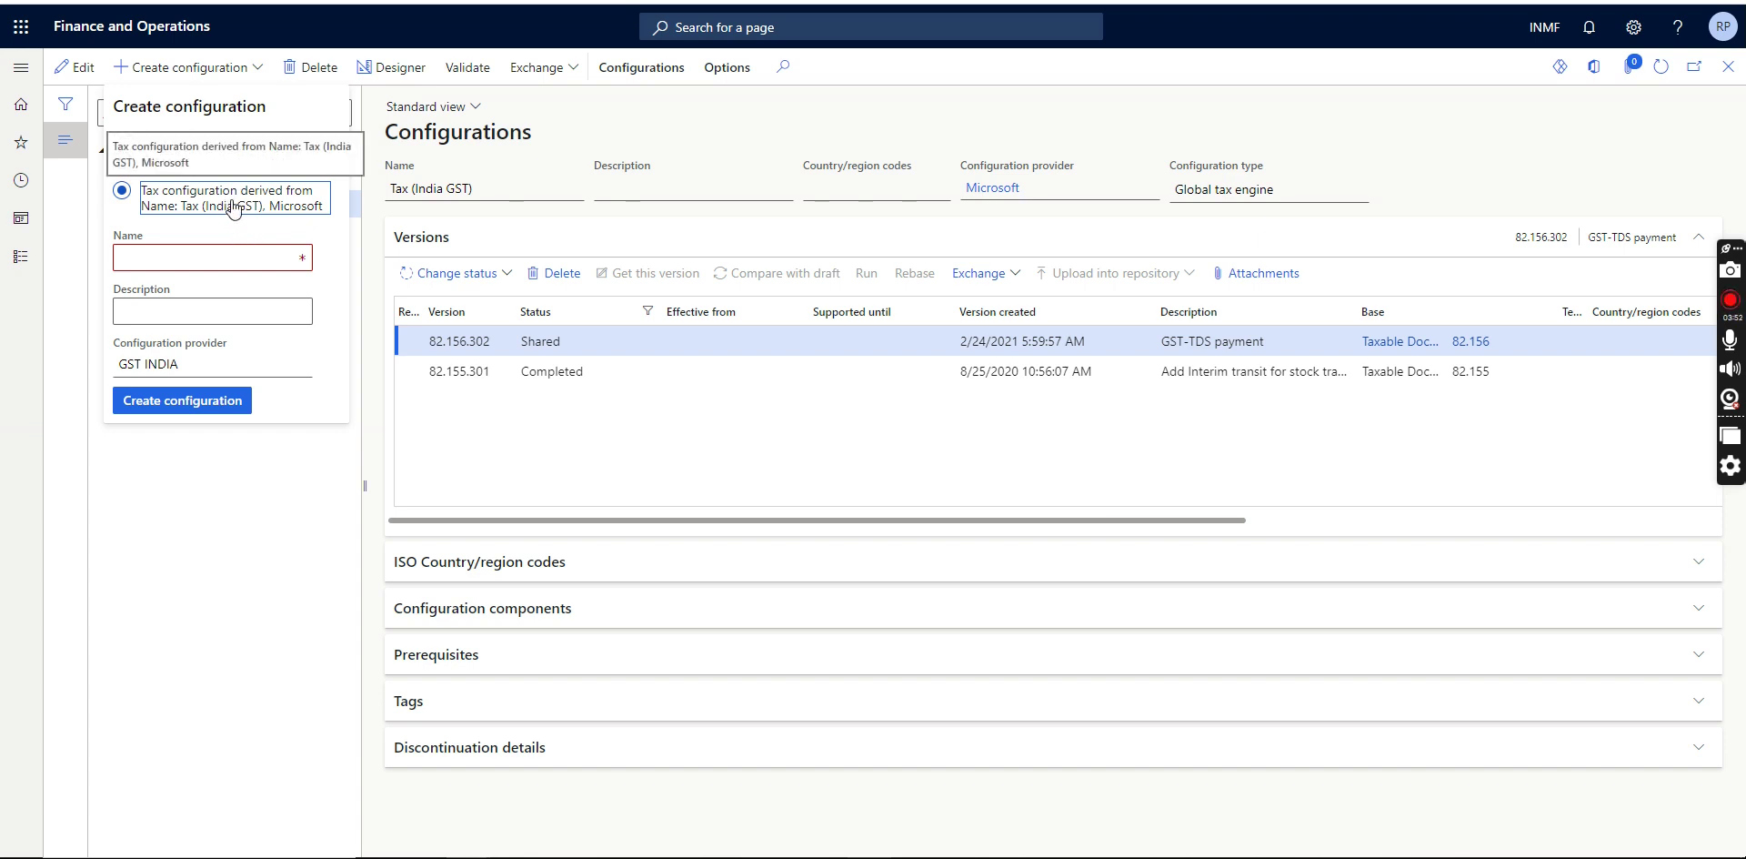
{"action": "left_click", "coordinate": [221, 255]}
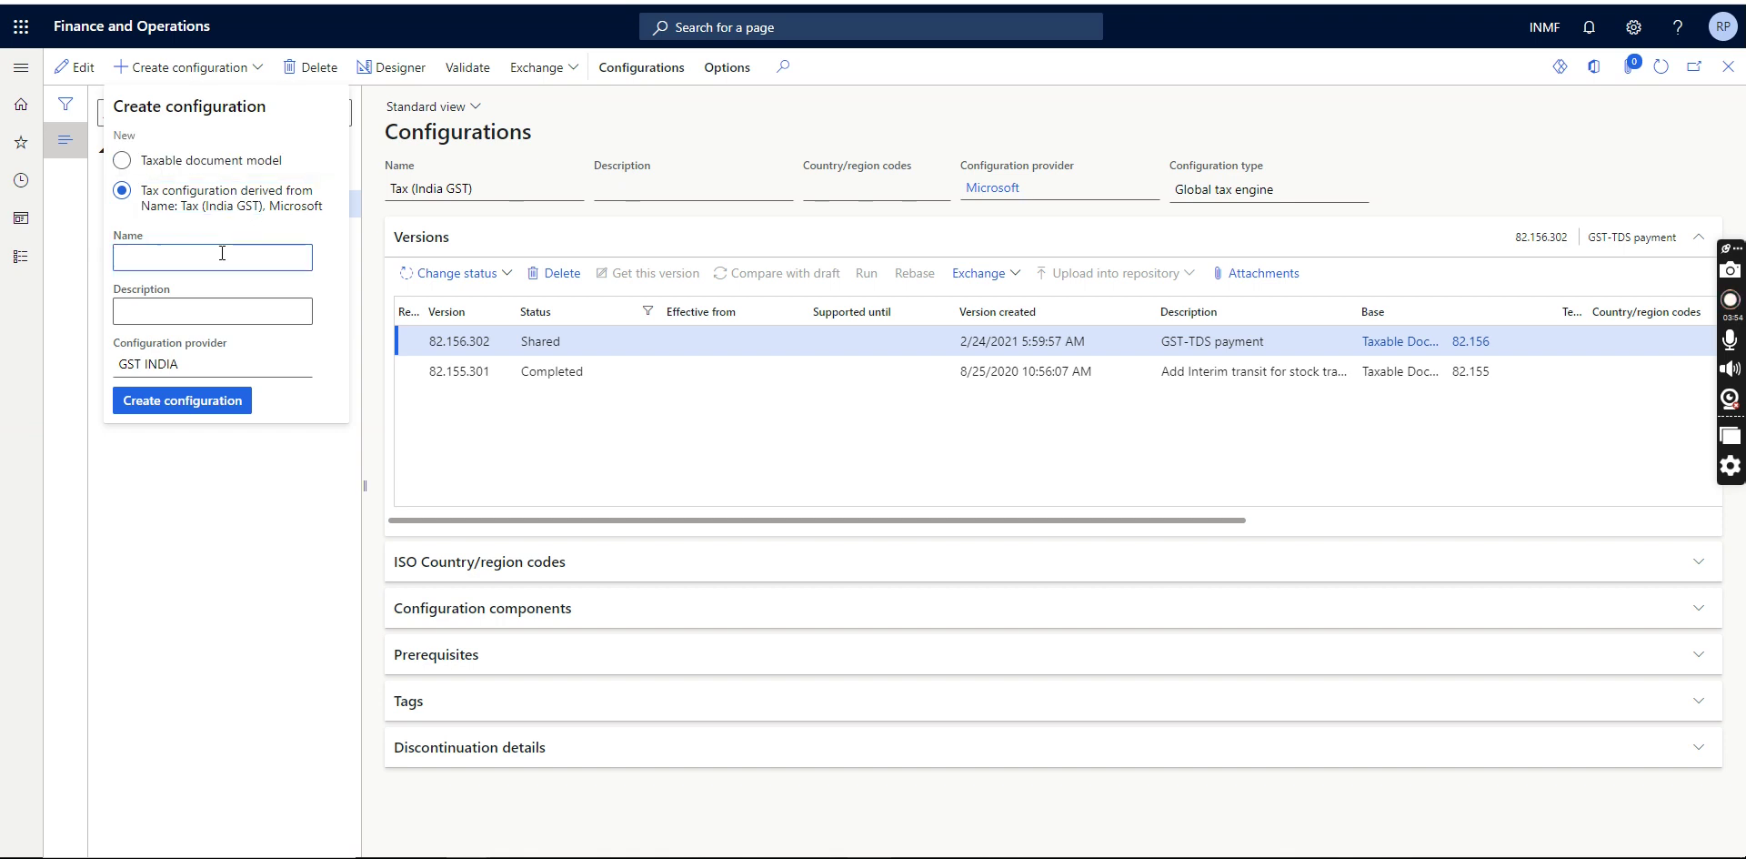
{"action": "type", "text": "GST INDIA"}
{"action": "type", "text": "Extesnion"}
{"action": "key", "text": "BackSpace"}
{"action": "key", "text": "BackSpace"}
{"action": "key", "text": "BackSpace"}
{"action": "type", "text": "nsion"}
Use GST INDIA Extension as the description, keep provider GST INDIA, and create the configuration.
{"action": "key", "text": "ctrl+a"}
{"action": "key", "text": "ctrl+c"}
{"action": "key", "text": "Tab"}
{"action": "key", "text": "ctrl+v"}
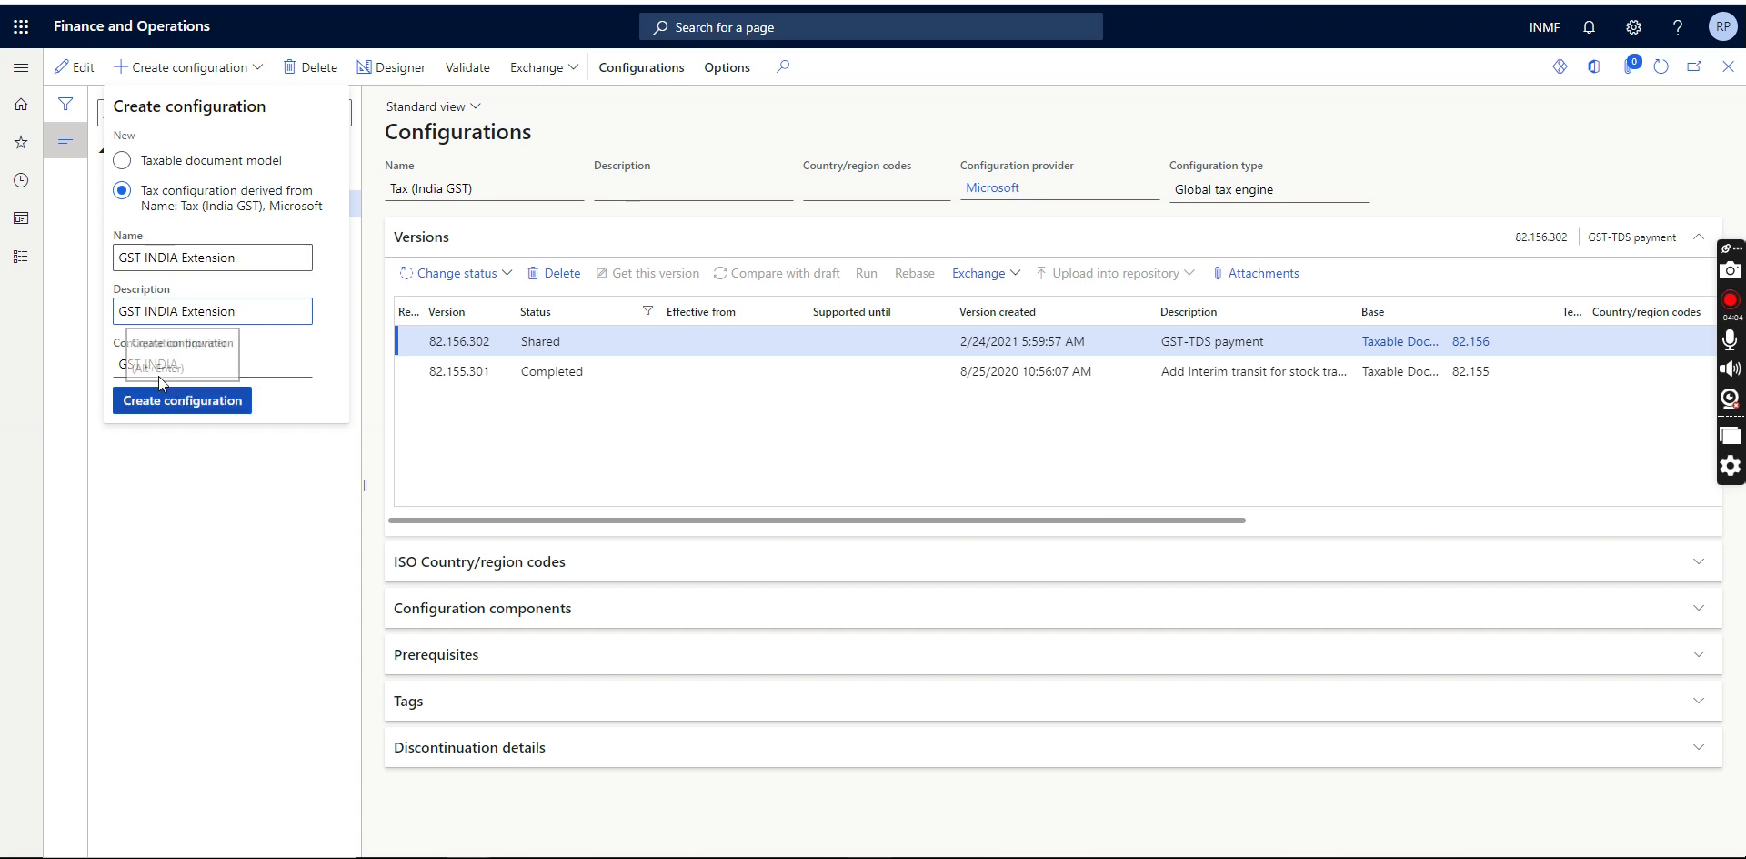
{"action": "left_click_drag", "start_coordinate": [127, 363], "coordinate": [206, 371]}
{"action": "left_click", "coordinate": [206, 371]}
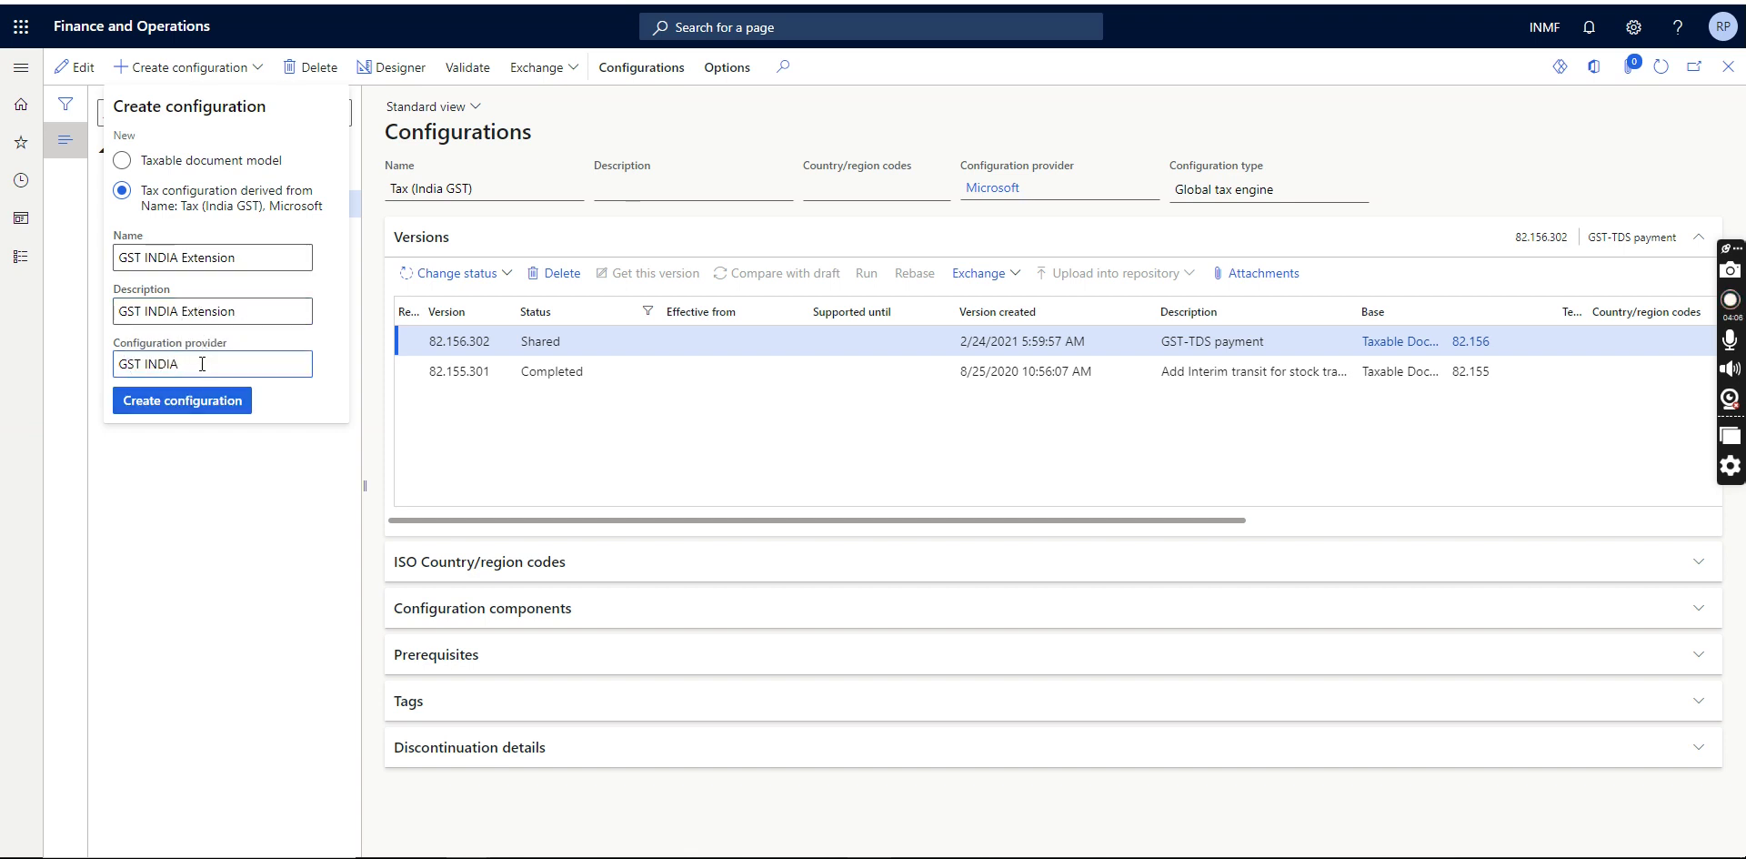
{"action": "left_click", "coordinate": [195, 403]}
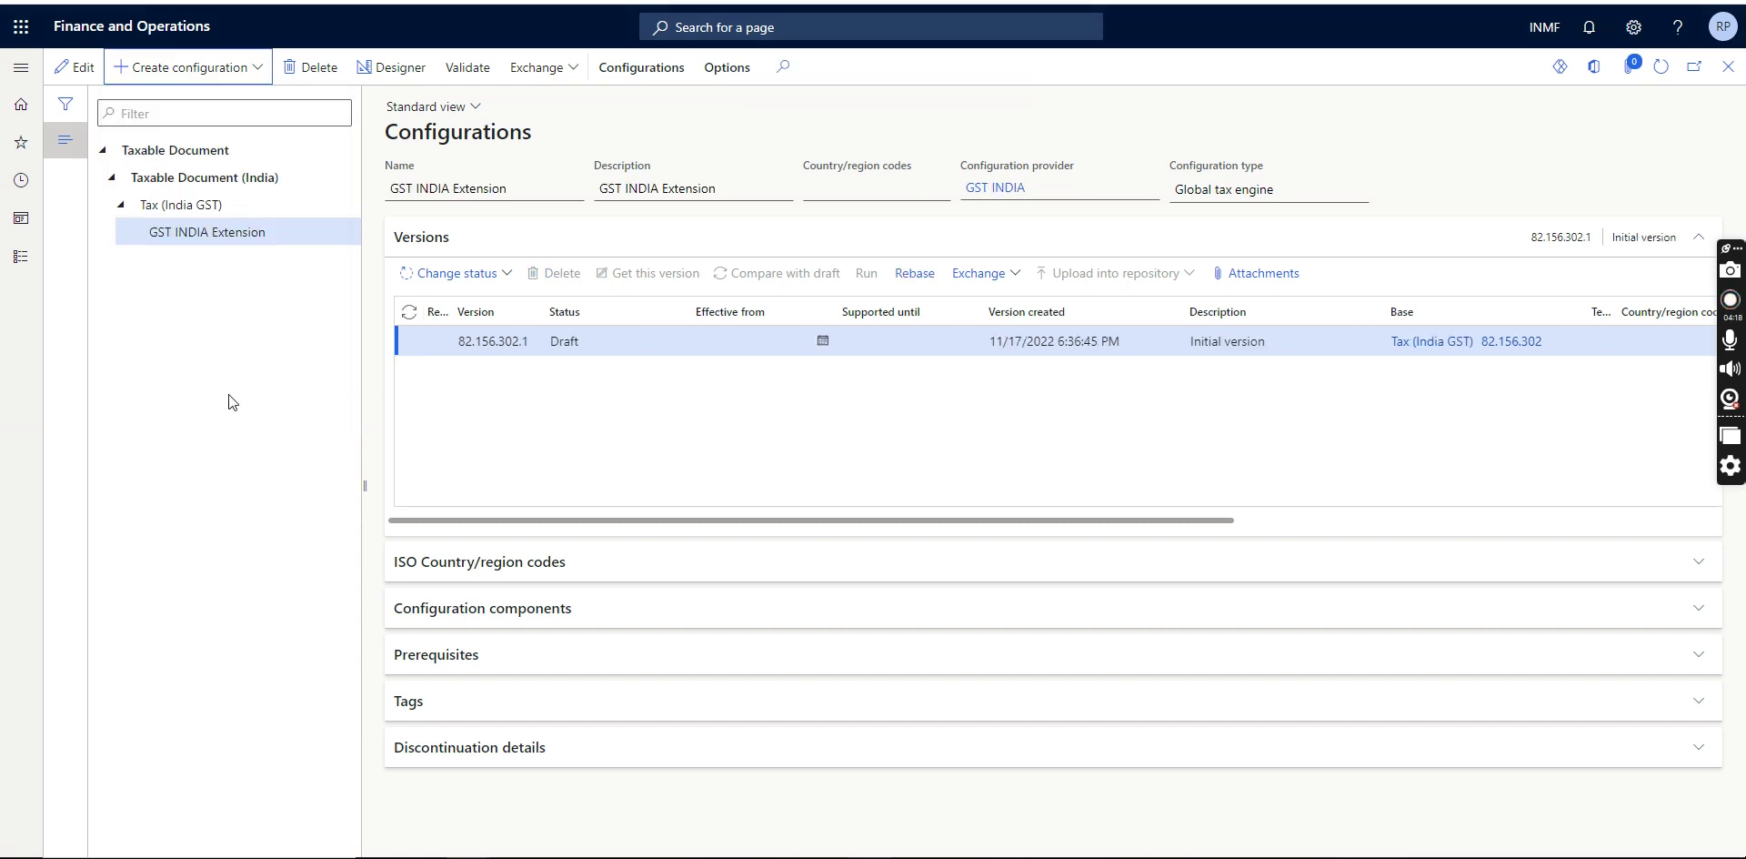
Select GST INDIA Extension's draft version 82.156.302.1 and open it in the tax document designer.
{"action": "left_click", "coordinate": [148, 209]}
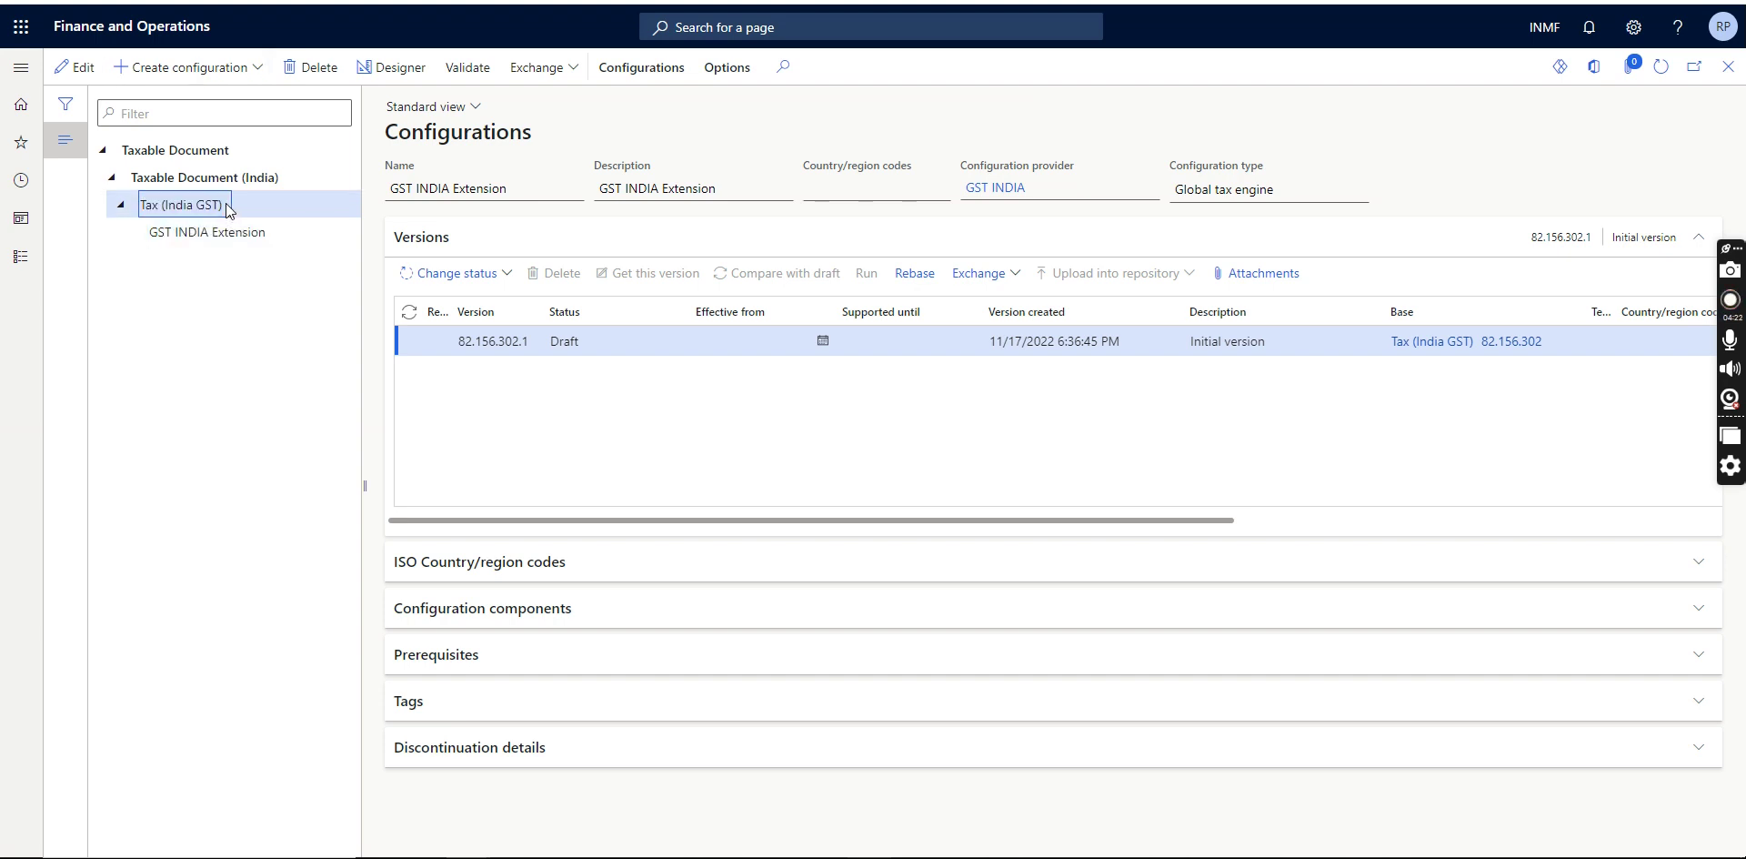
{"action": "left_click", "coordinate": [269, 237]}
{"action": "left_click_drag", "start_coordinate": [269, 237], "coordinate": [153, 250]}
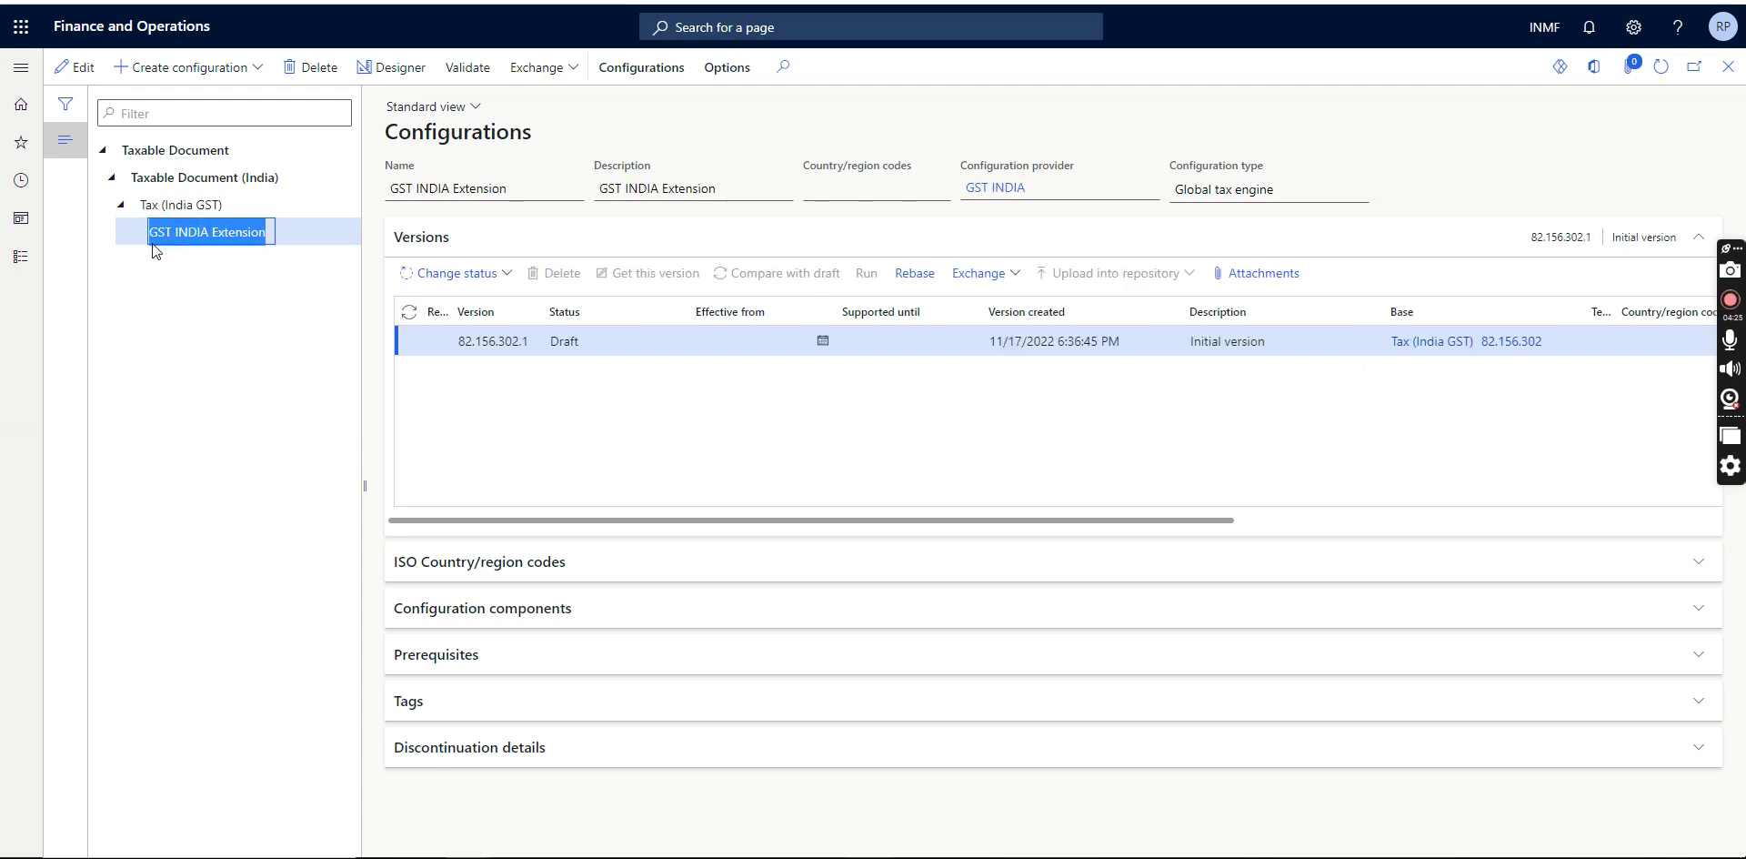
{"action": "left_click", "coordinate": [199, 205]}
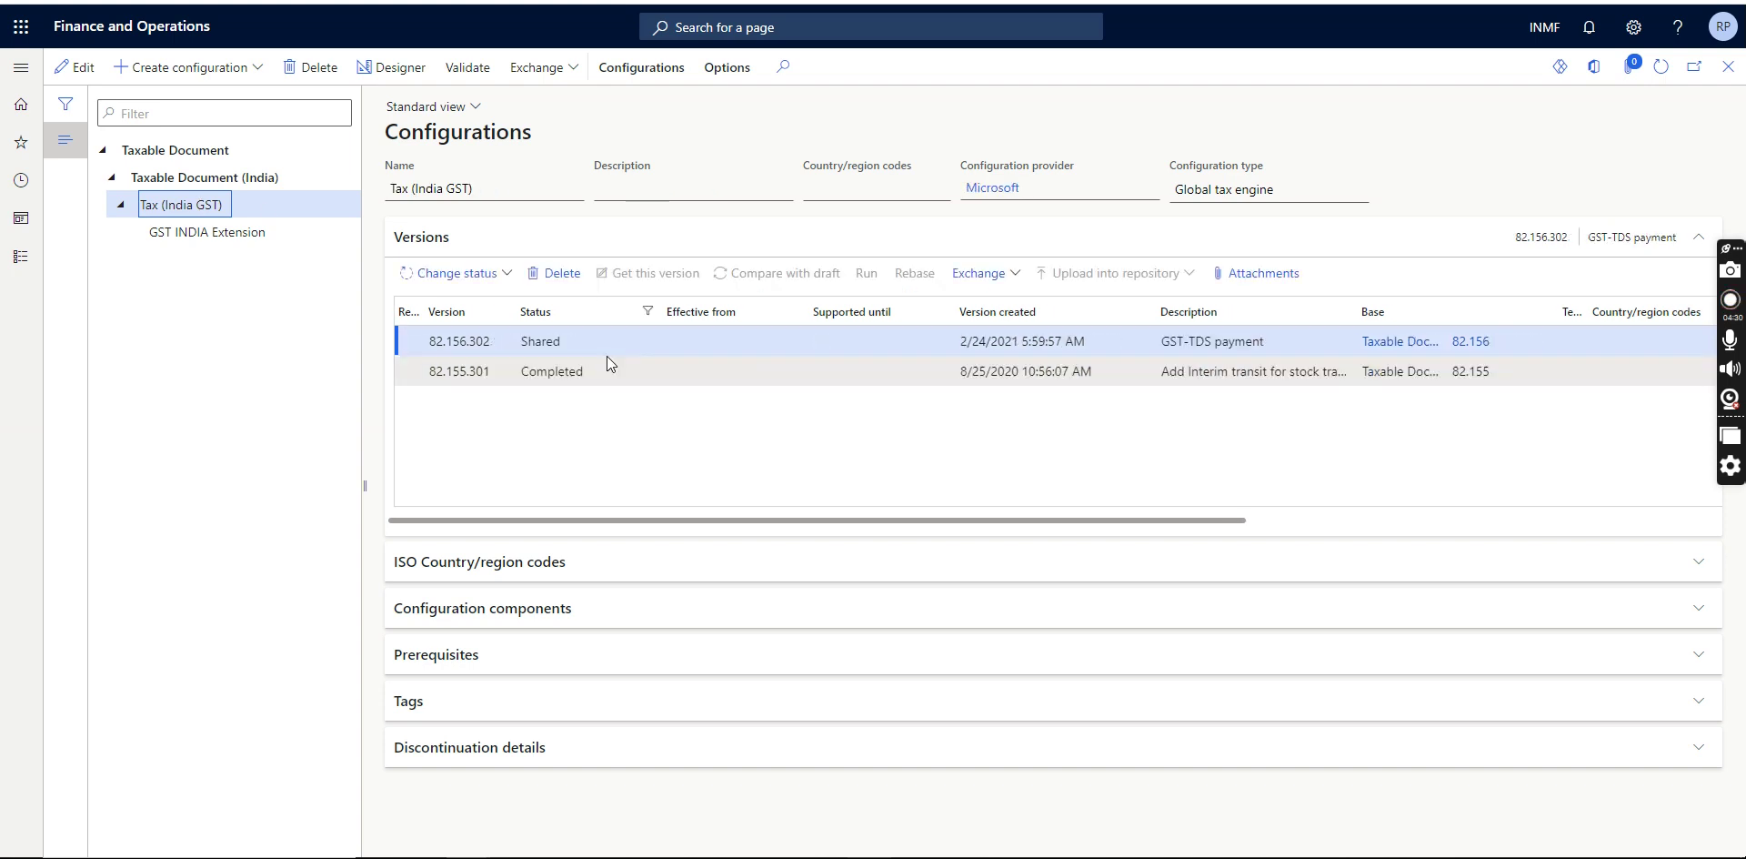
{"action": "left_click", "coordinate": [239, 234]}
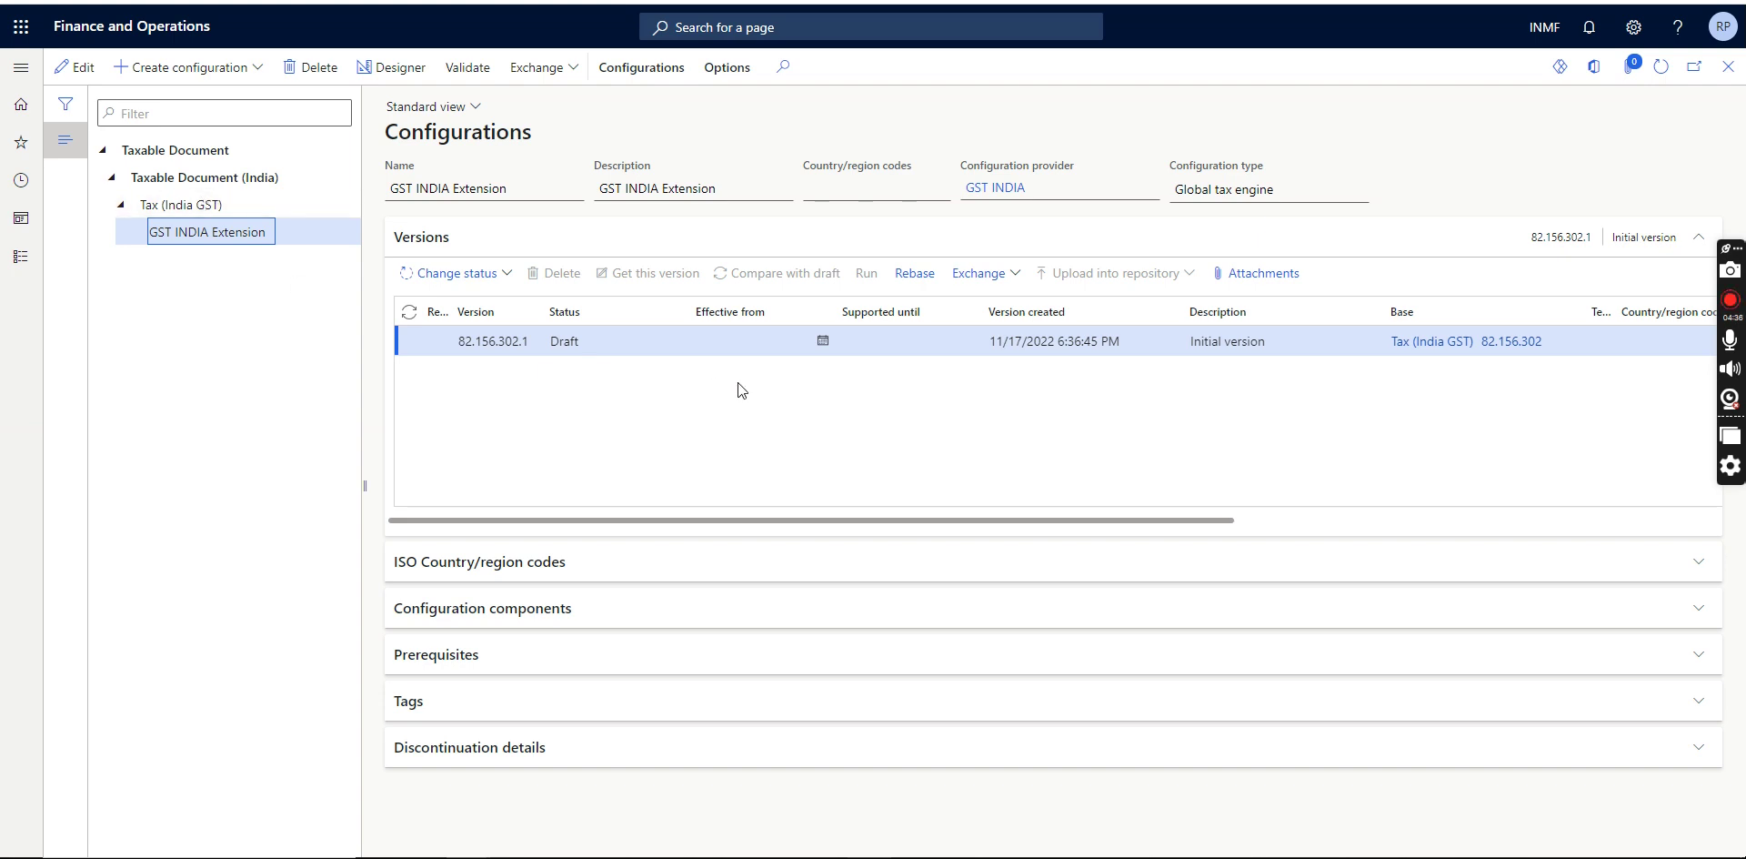
{"action": "left_click", "coordinate": [612, 351]}
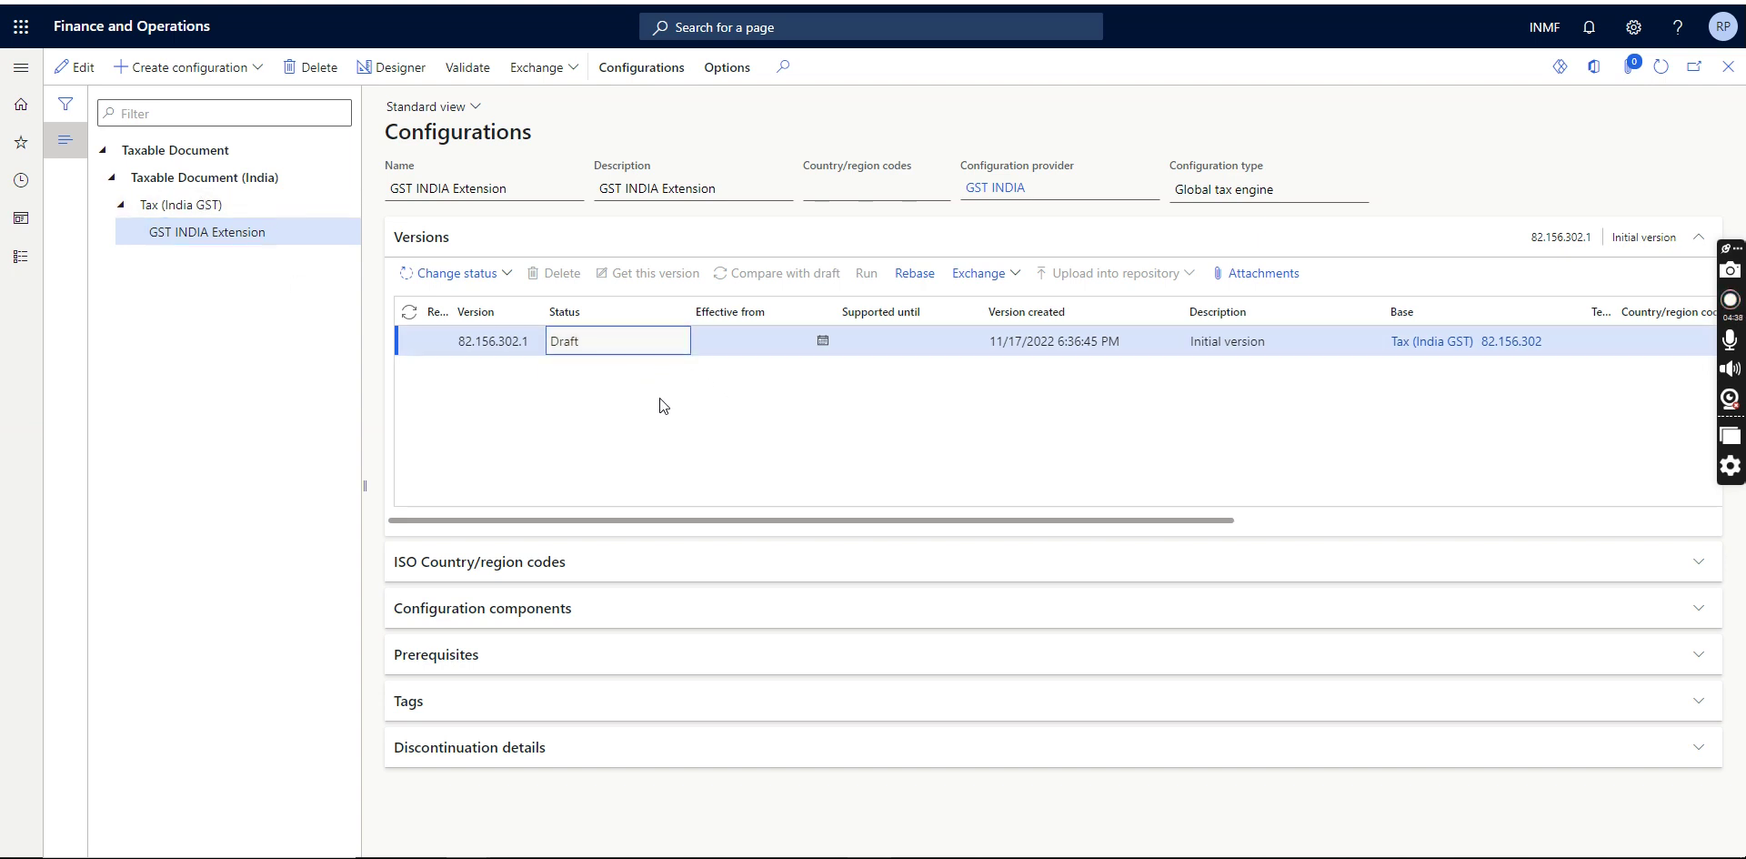
{"action": "left_click", "coordinate": [80, 71]}
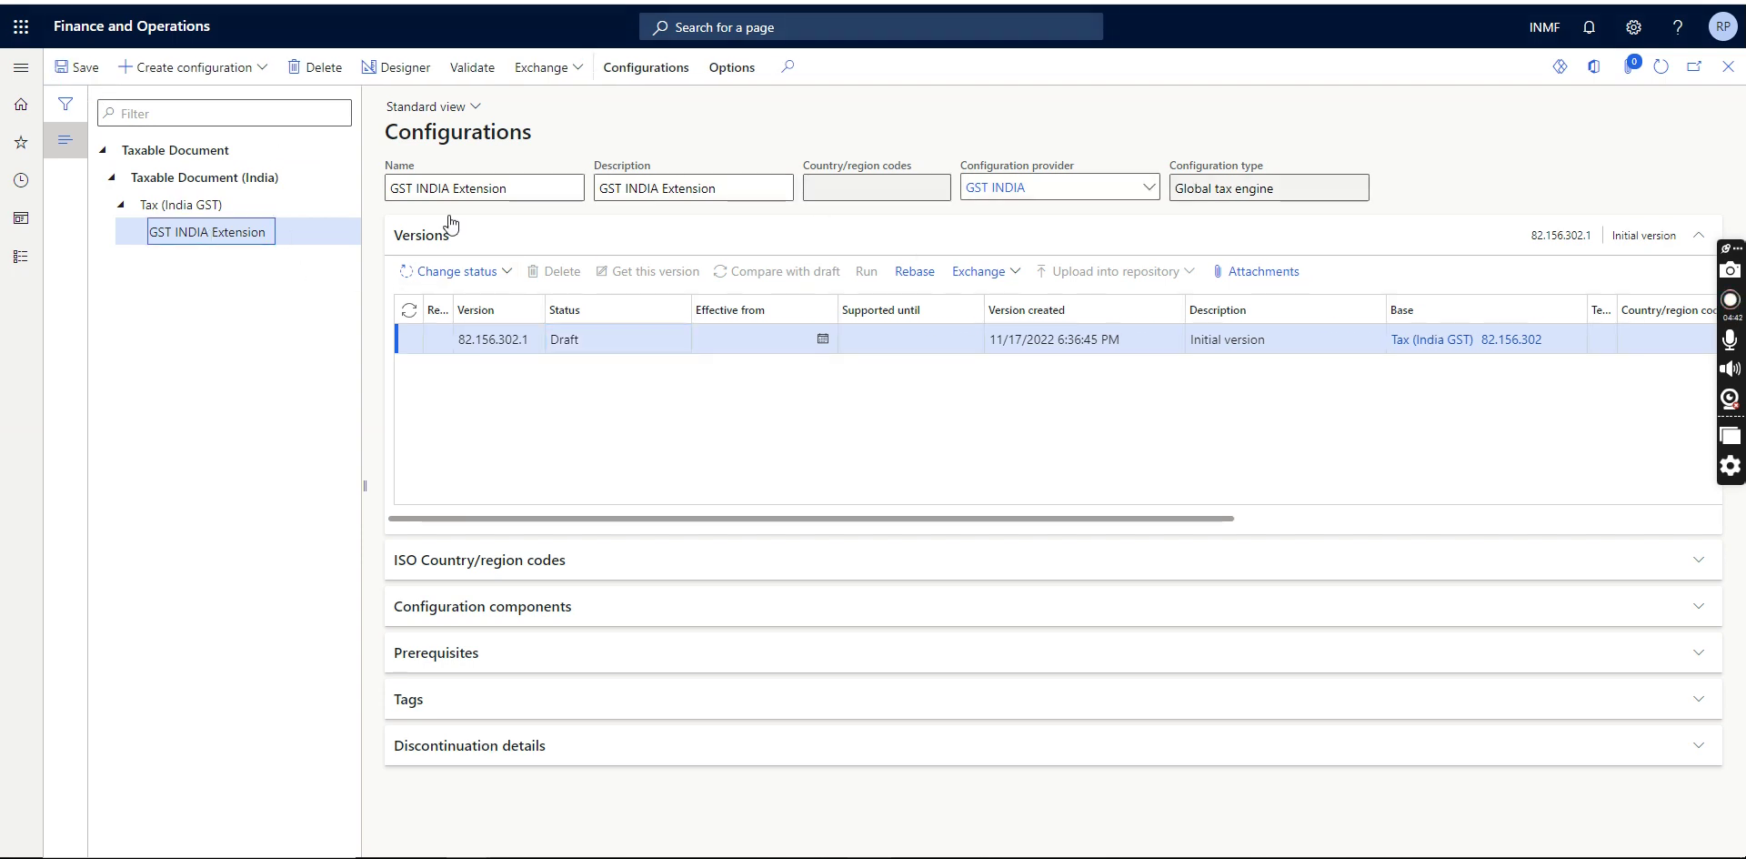
{"action": "left_click", "coordinate": [397, 73]}
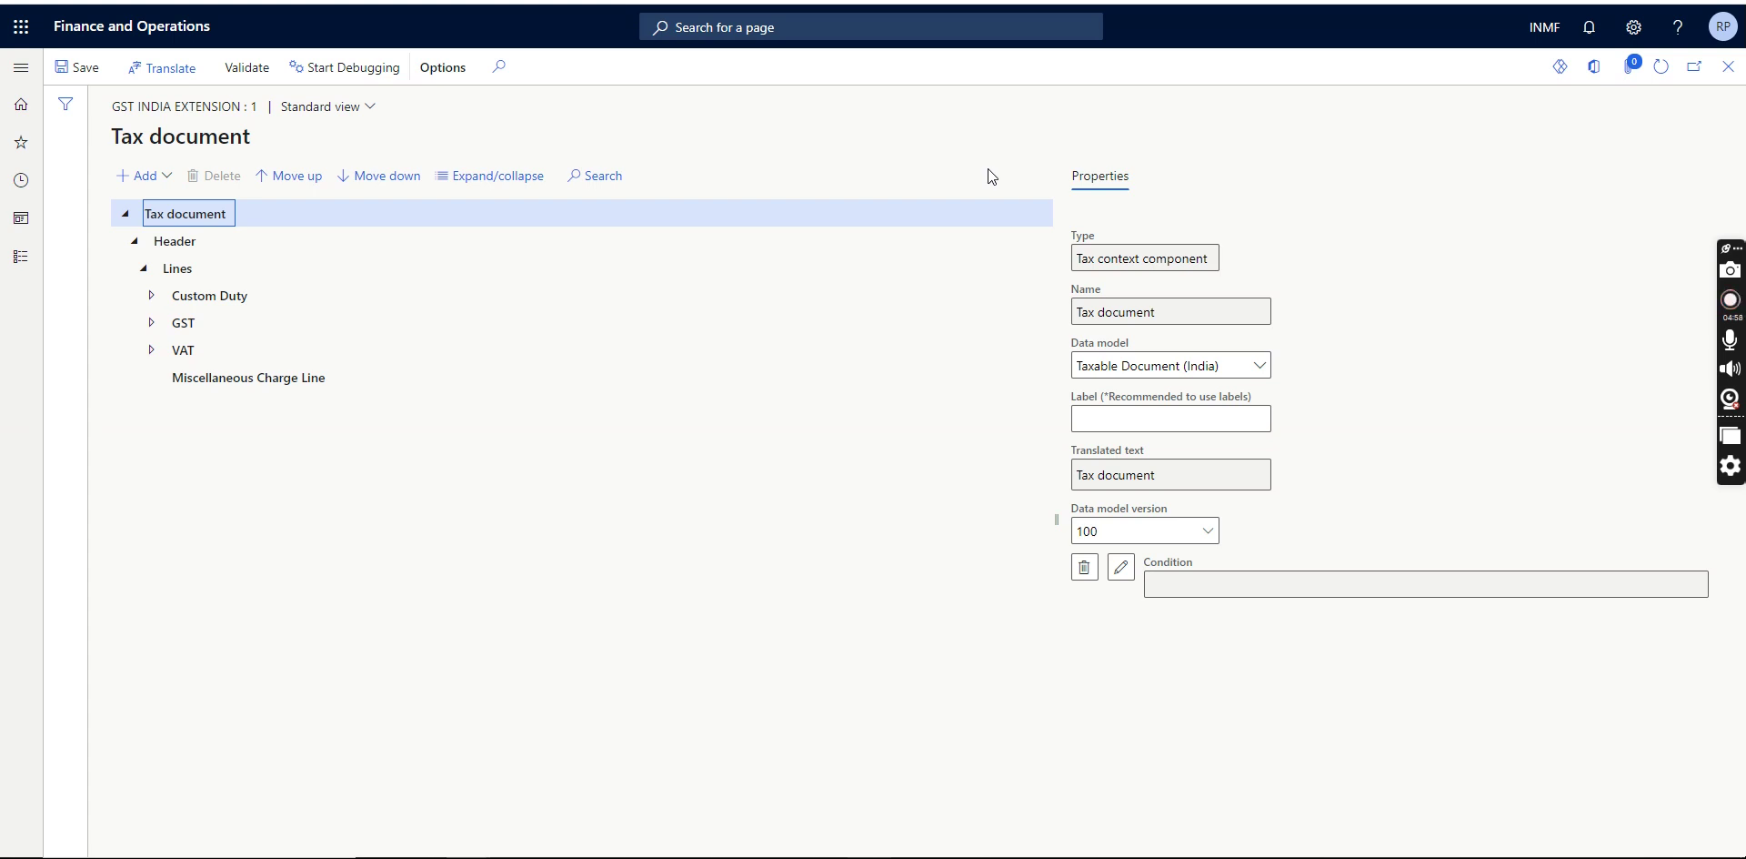
Expand the GST group and its CGST, SGST and IGST subgroups in the tax document tree.
{"action": "left_click", "coordinate": [150, 328]}
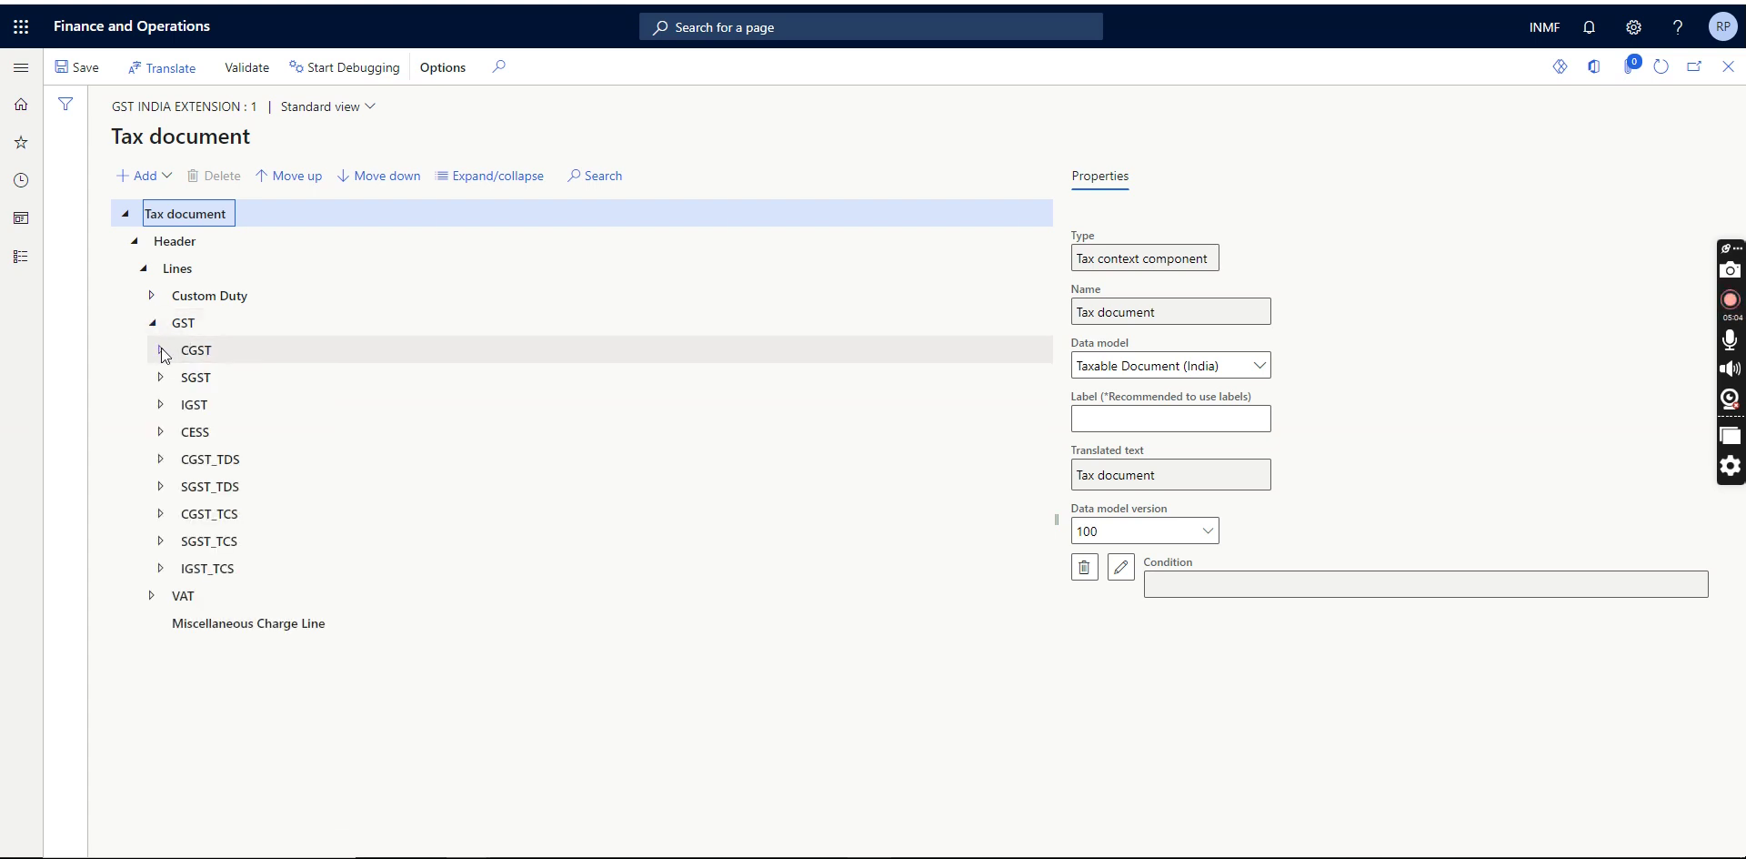
{"action": "left_click", "coordinate": [162, 351]}
{"action": "left_click_drag", "start_coordinate": [1045, 325], "coordinate": [1050, 555]}
{"action": "left_click", "coordinate": [162, 595]}
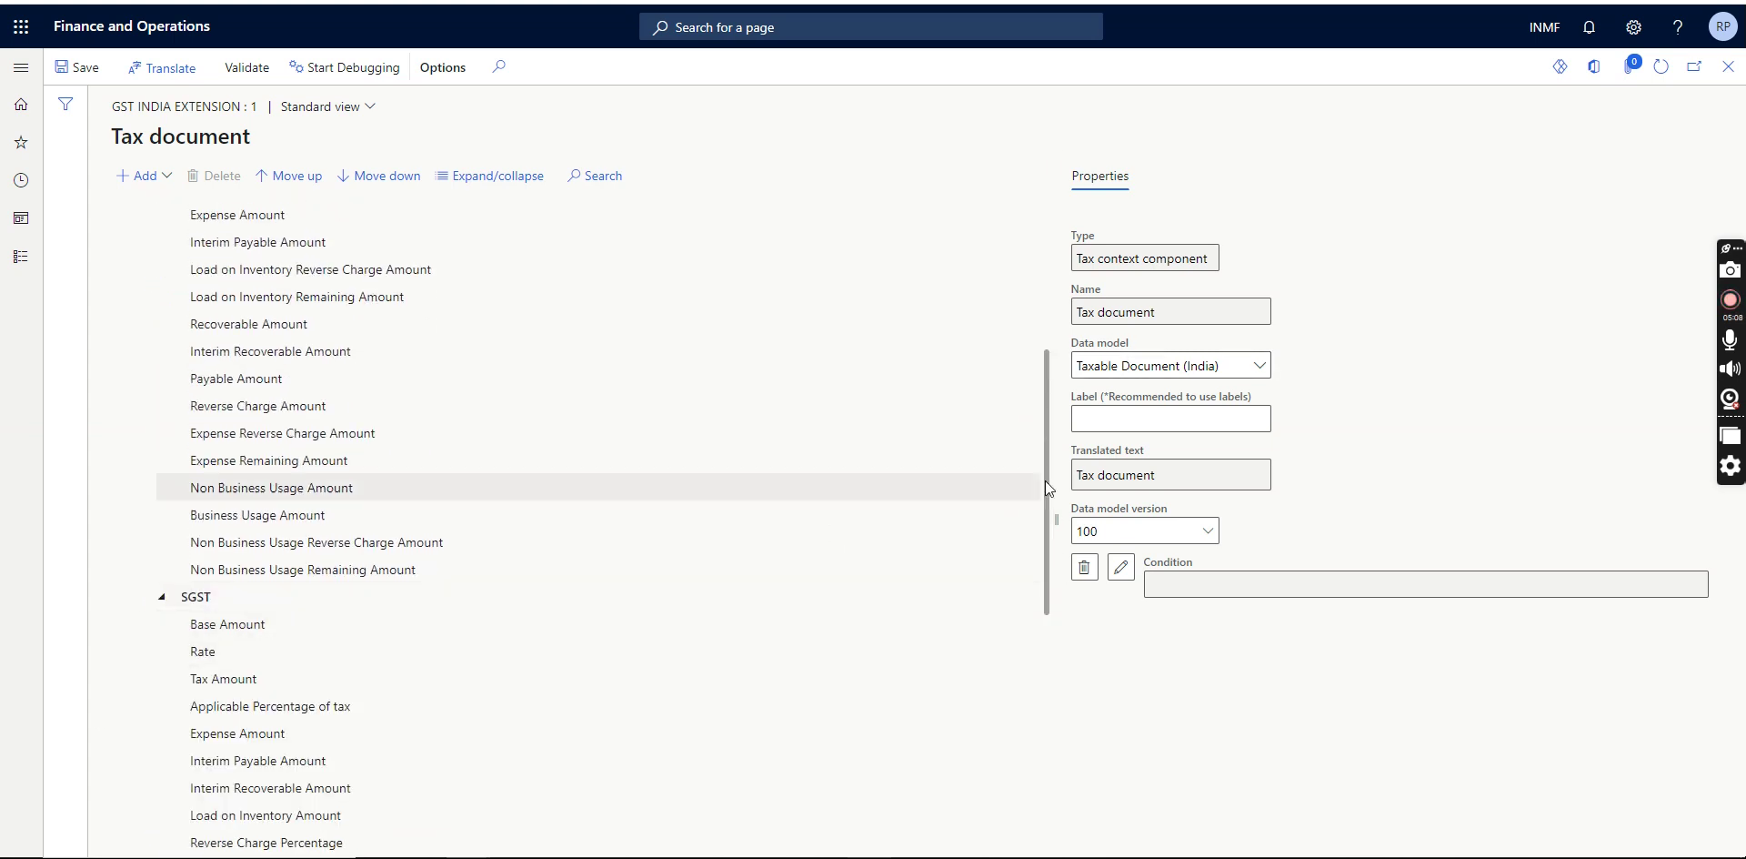
{"action": "scroll", "coordinate": [263, 552], "scroll_direction": "down", "scroll_amount": 5}
{"action": "left_click", "coordinate": [160, 740]}
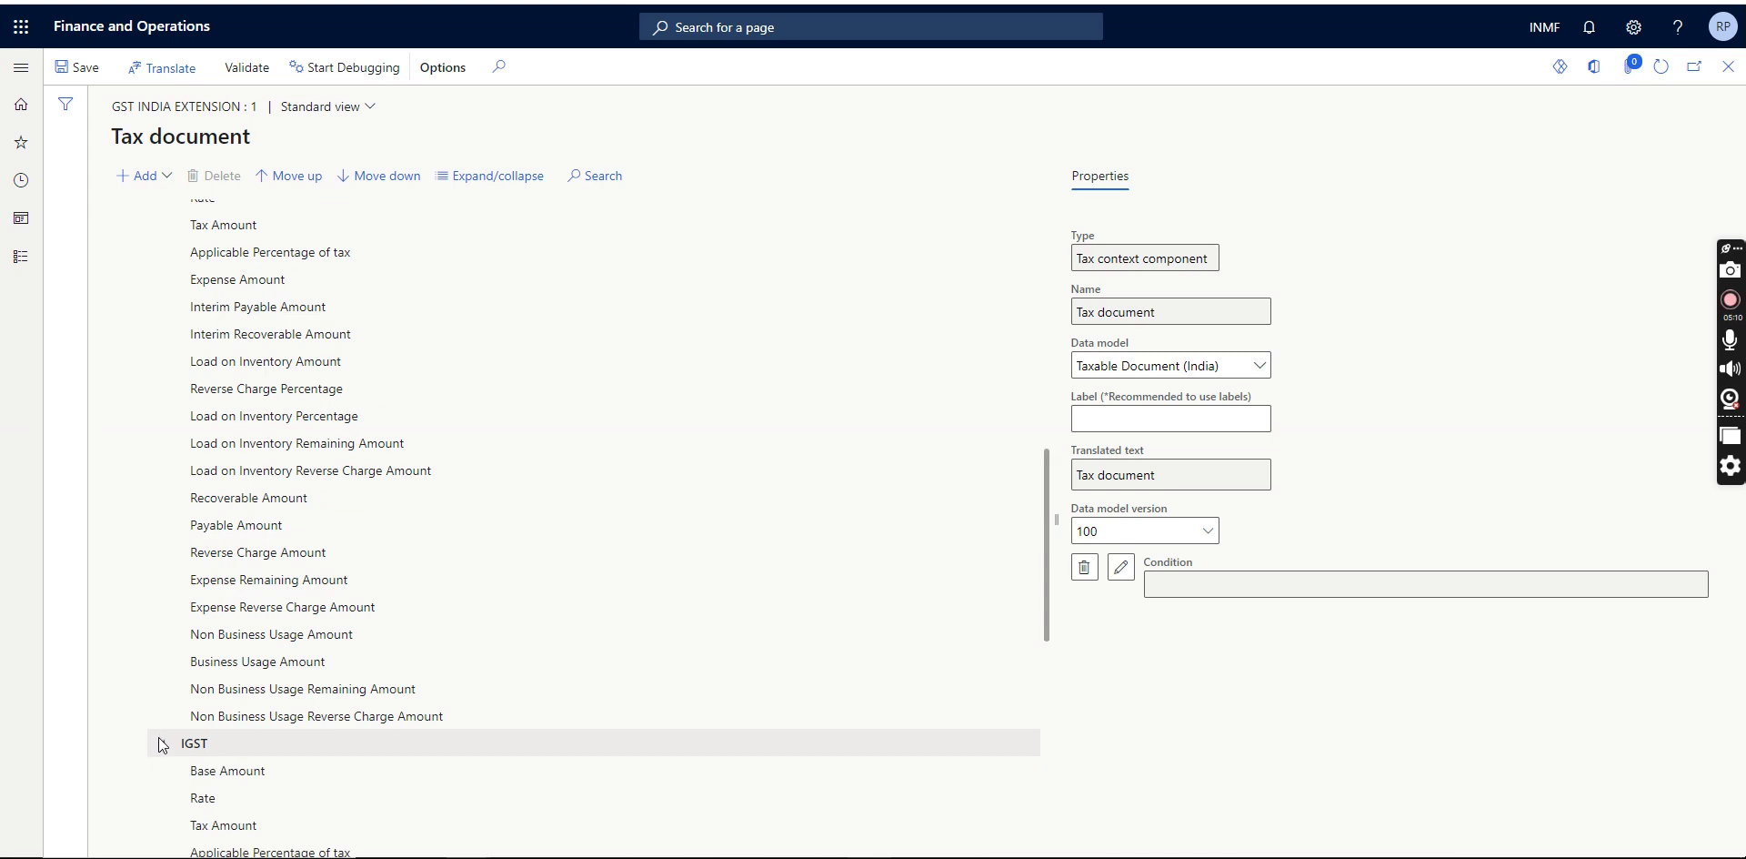
{"action": "left_click_drag", "start_coordinate": [1047, 521], "coordinate": [1051, 231]}
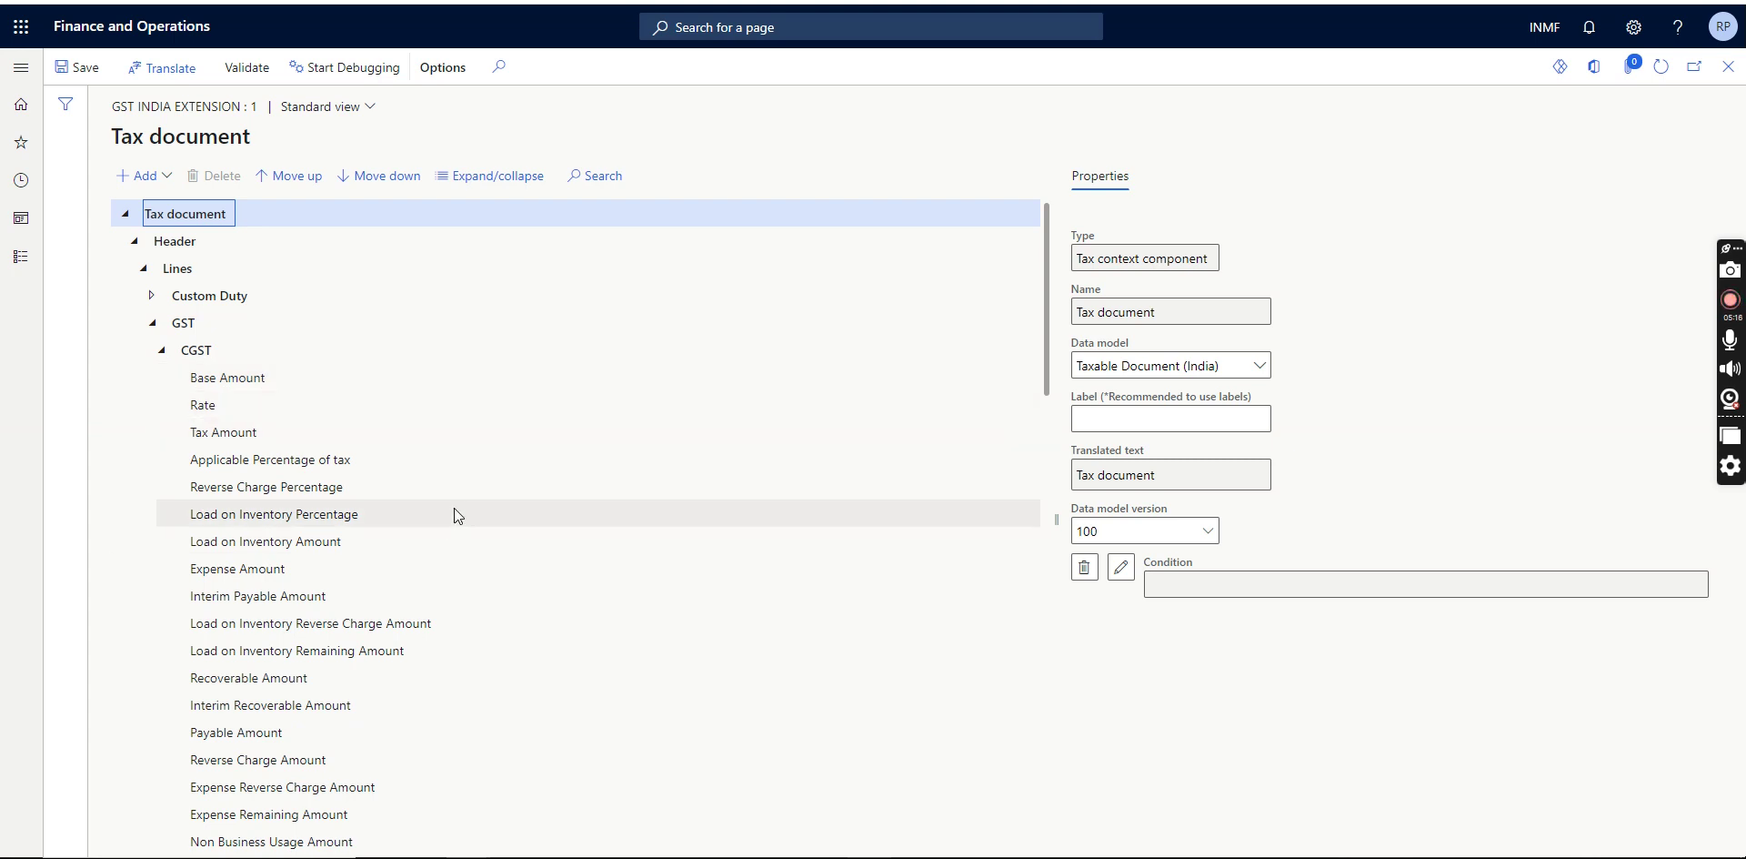
Select the CGST Reverse Charge Percentage measure and show its lookups.
{"action": "left_click", "coordinate": [250, 489]}
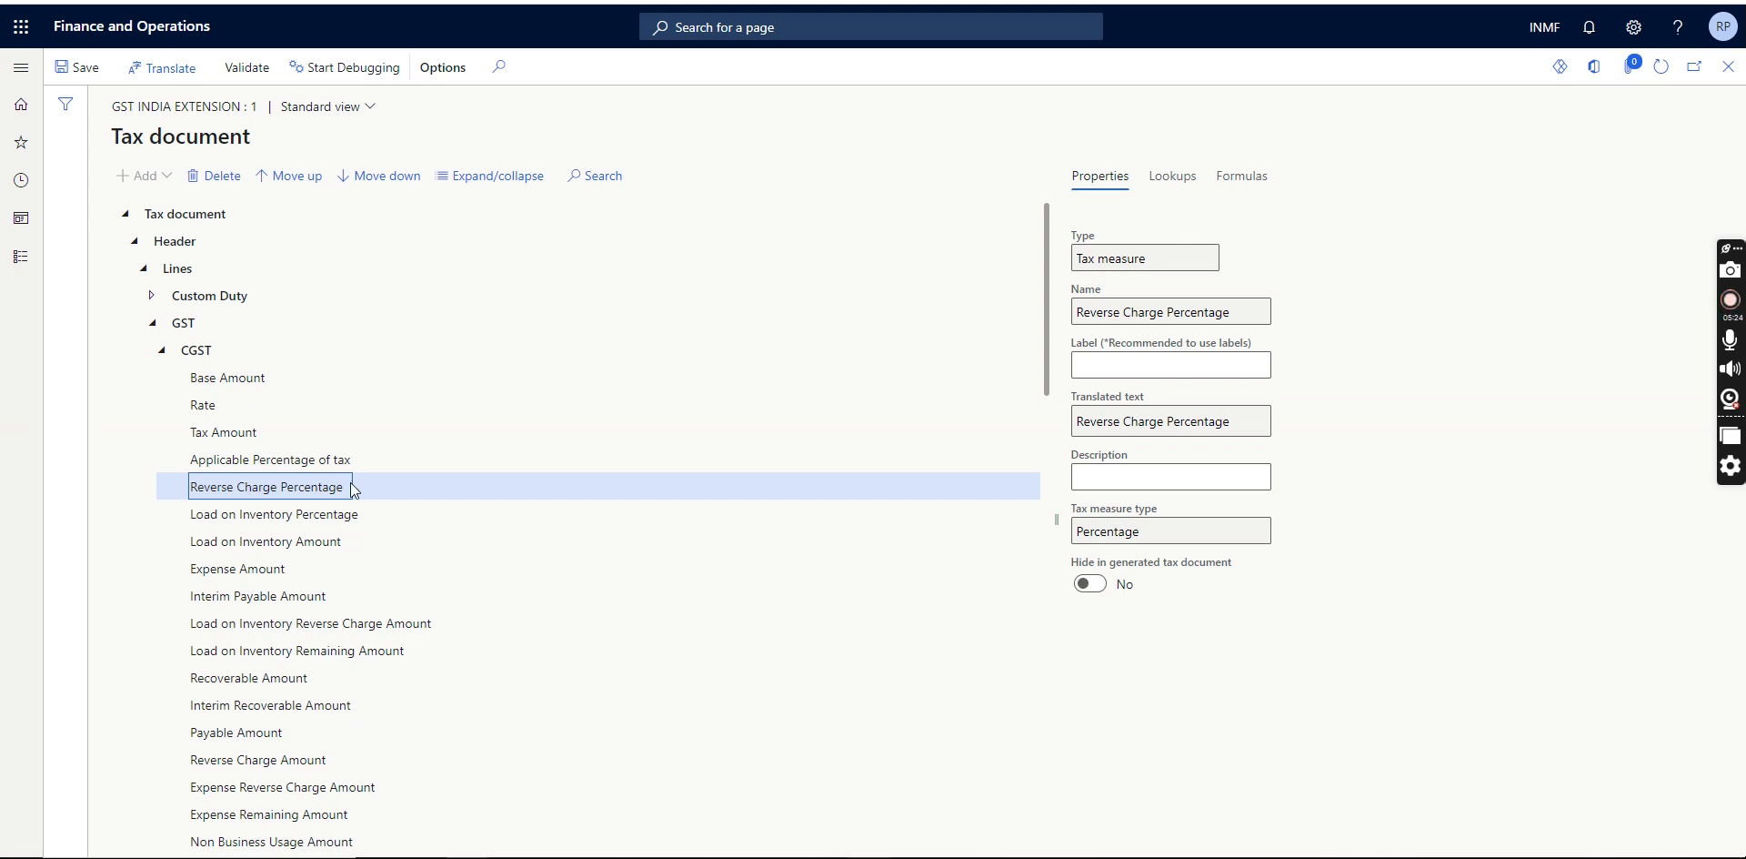
{"action": "left_click_drag", "start_coordinate": [349, 489], "coordinate": [198, 489]}
{"action": "left_click", "coordinate": [252, 516]}
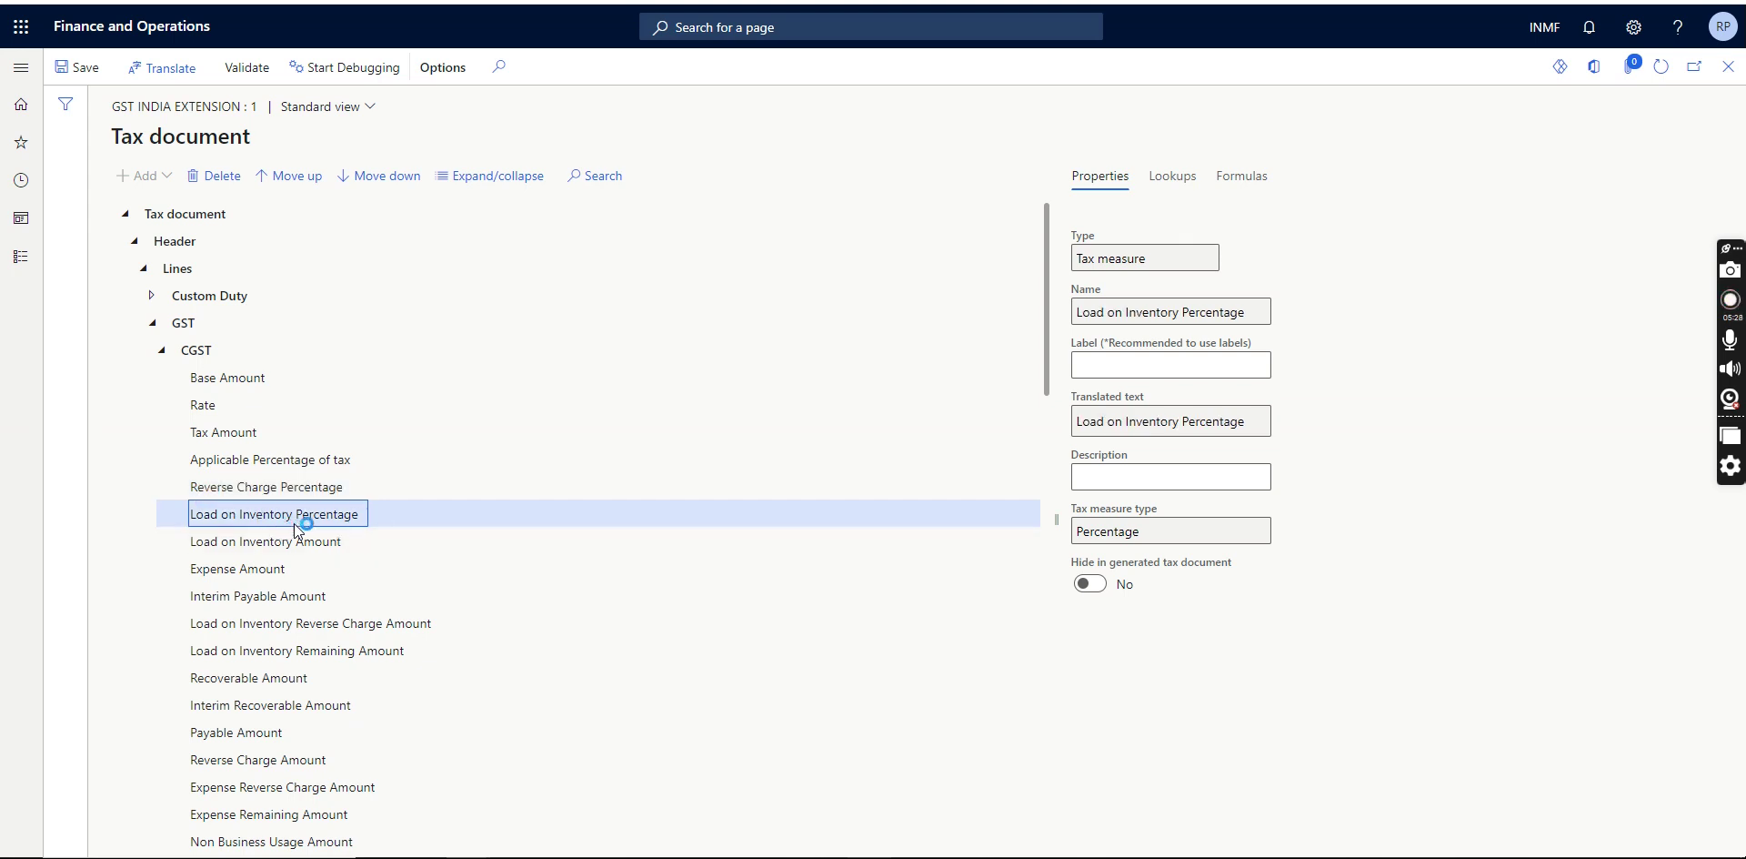
{"action": "left_click", "coordinate": [313, 490]}
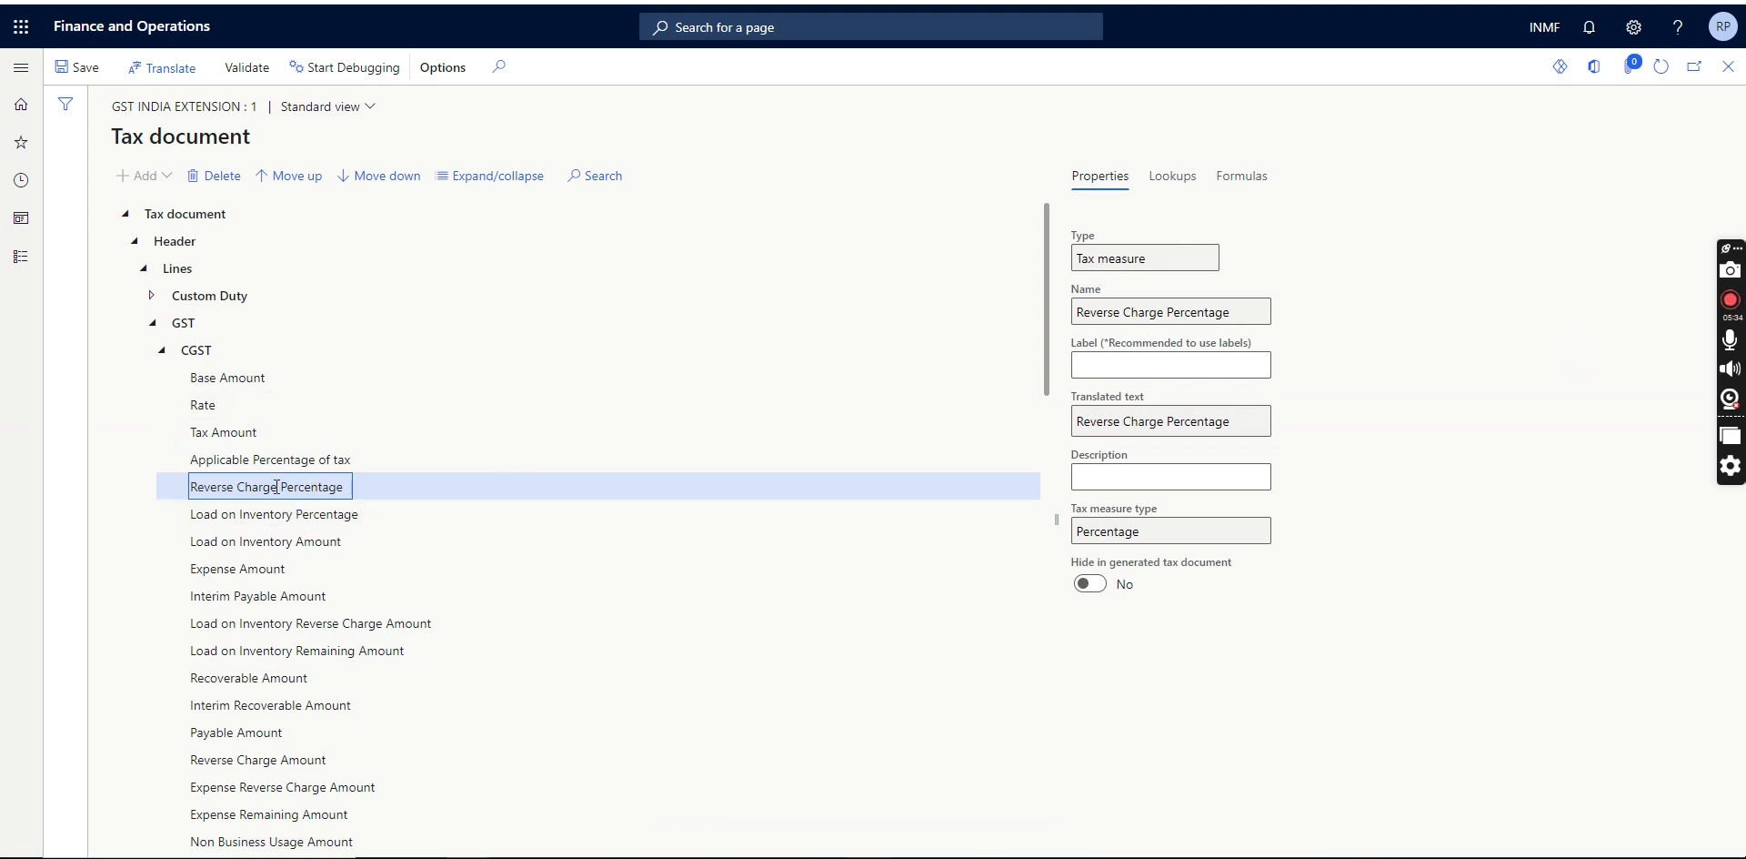
{"action": "left_click", "coordinate": [1164, 182]}
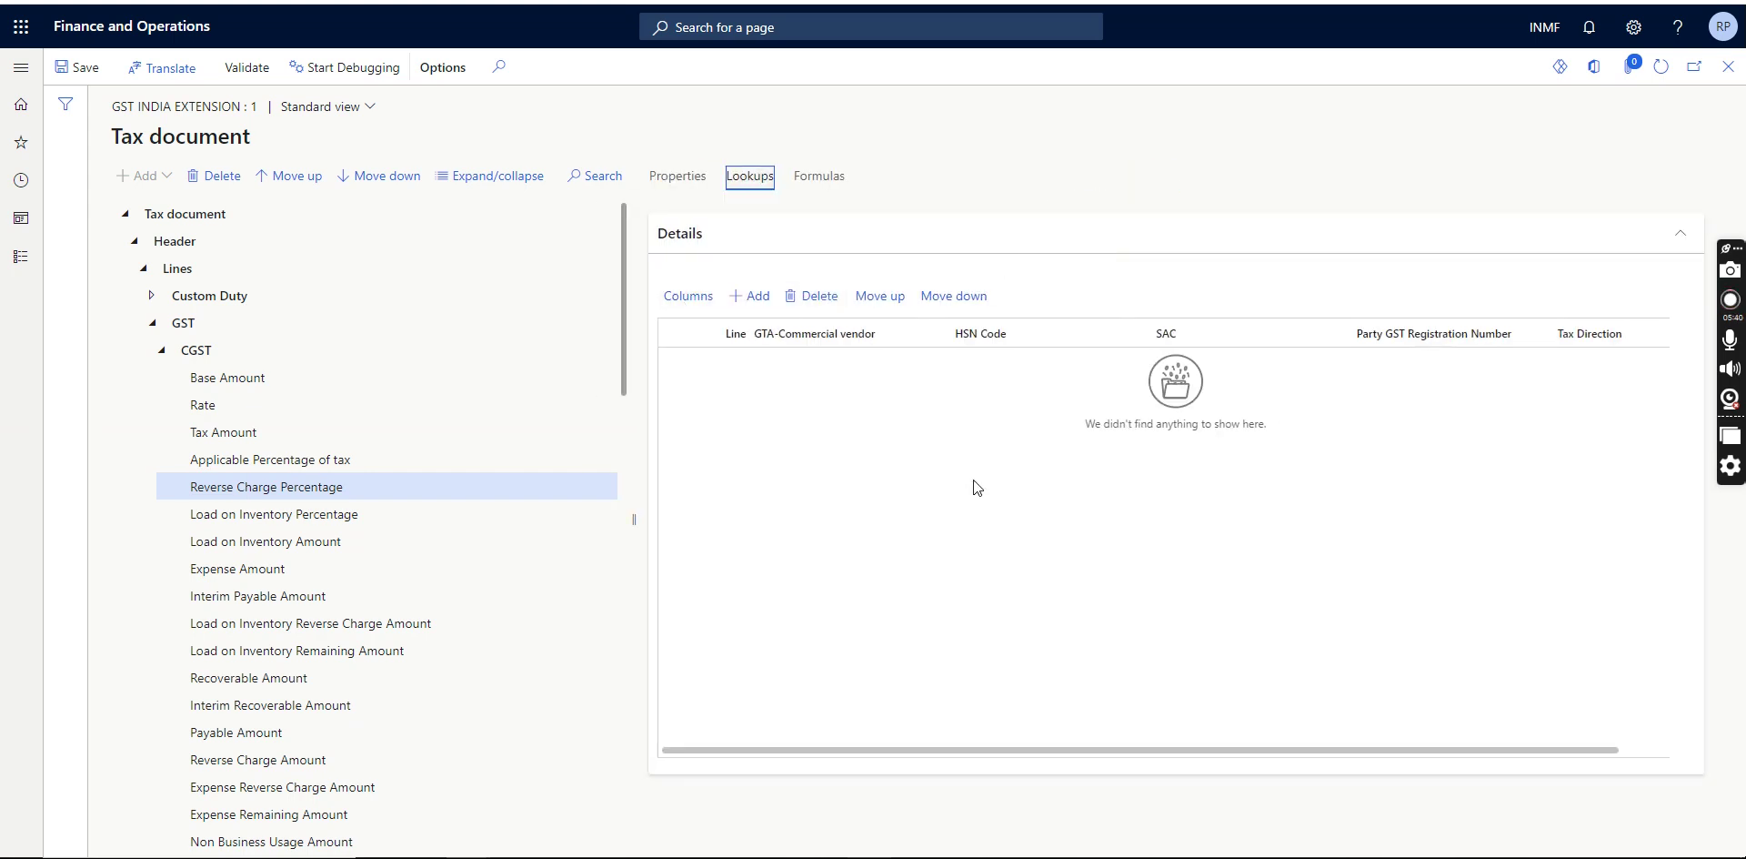
Add the Header > Lines Tax Rate Type field to the lookup's selected columns.
{"action": "left_click", "coordinate": [691, 298]}
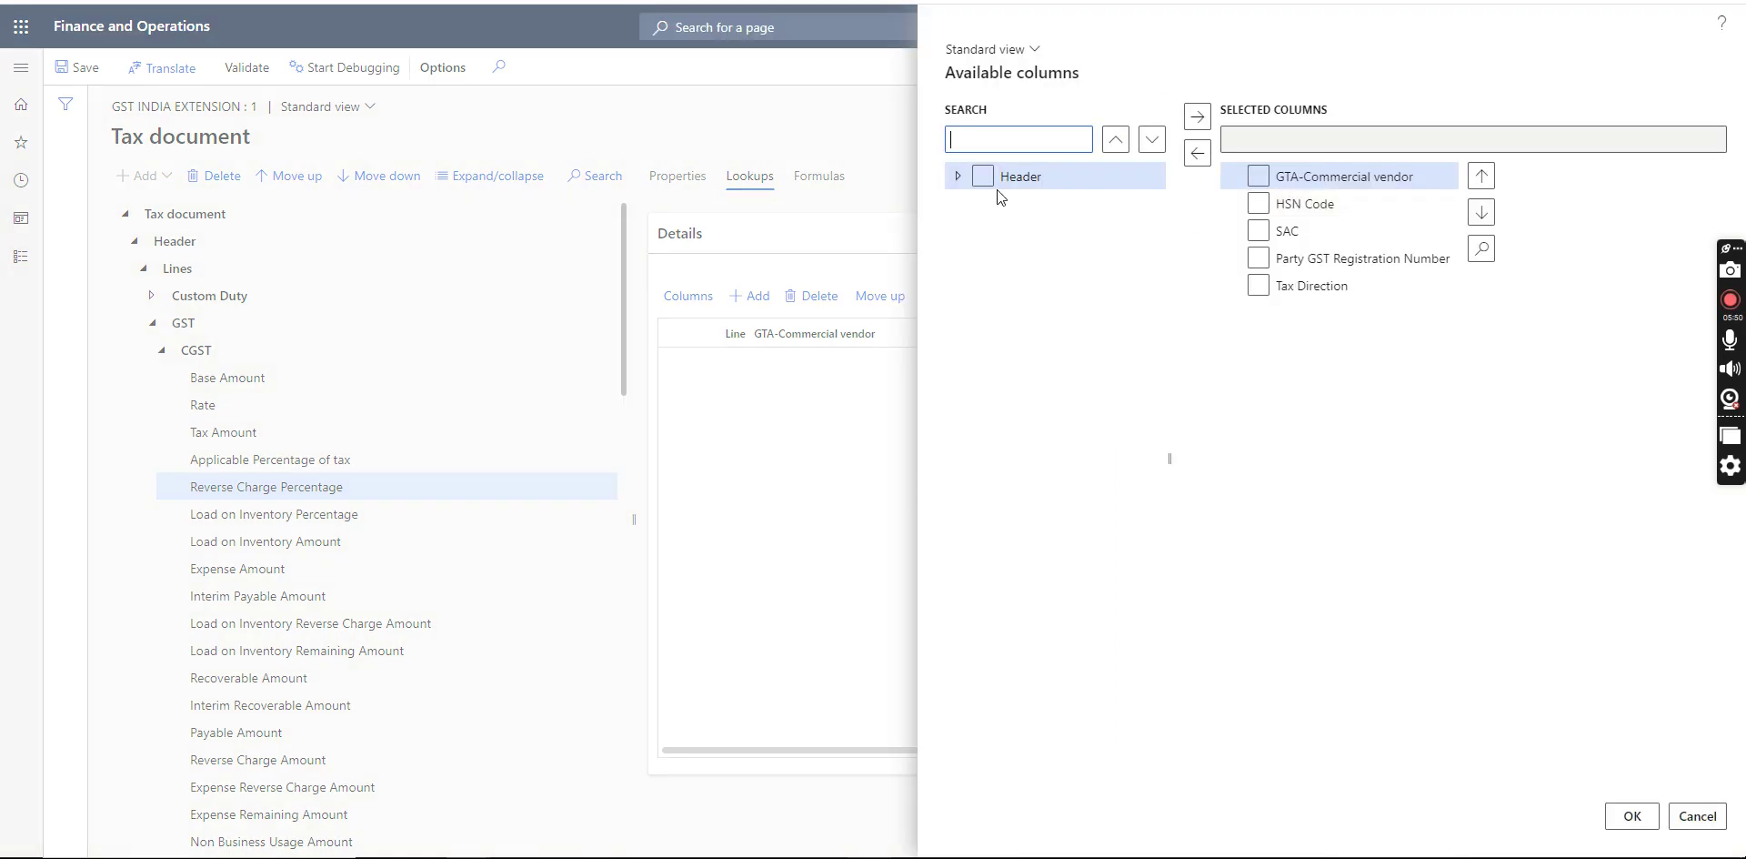
{"action": "left_click", "coordinate": [959, 178]}
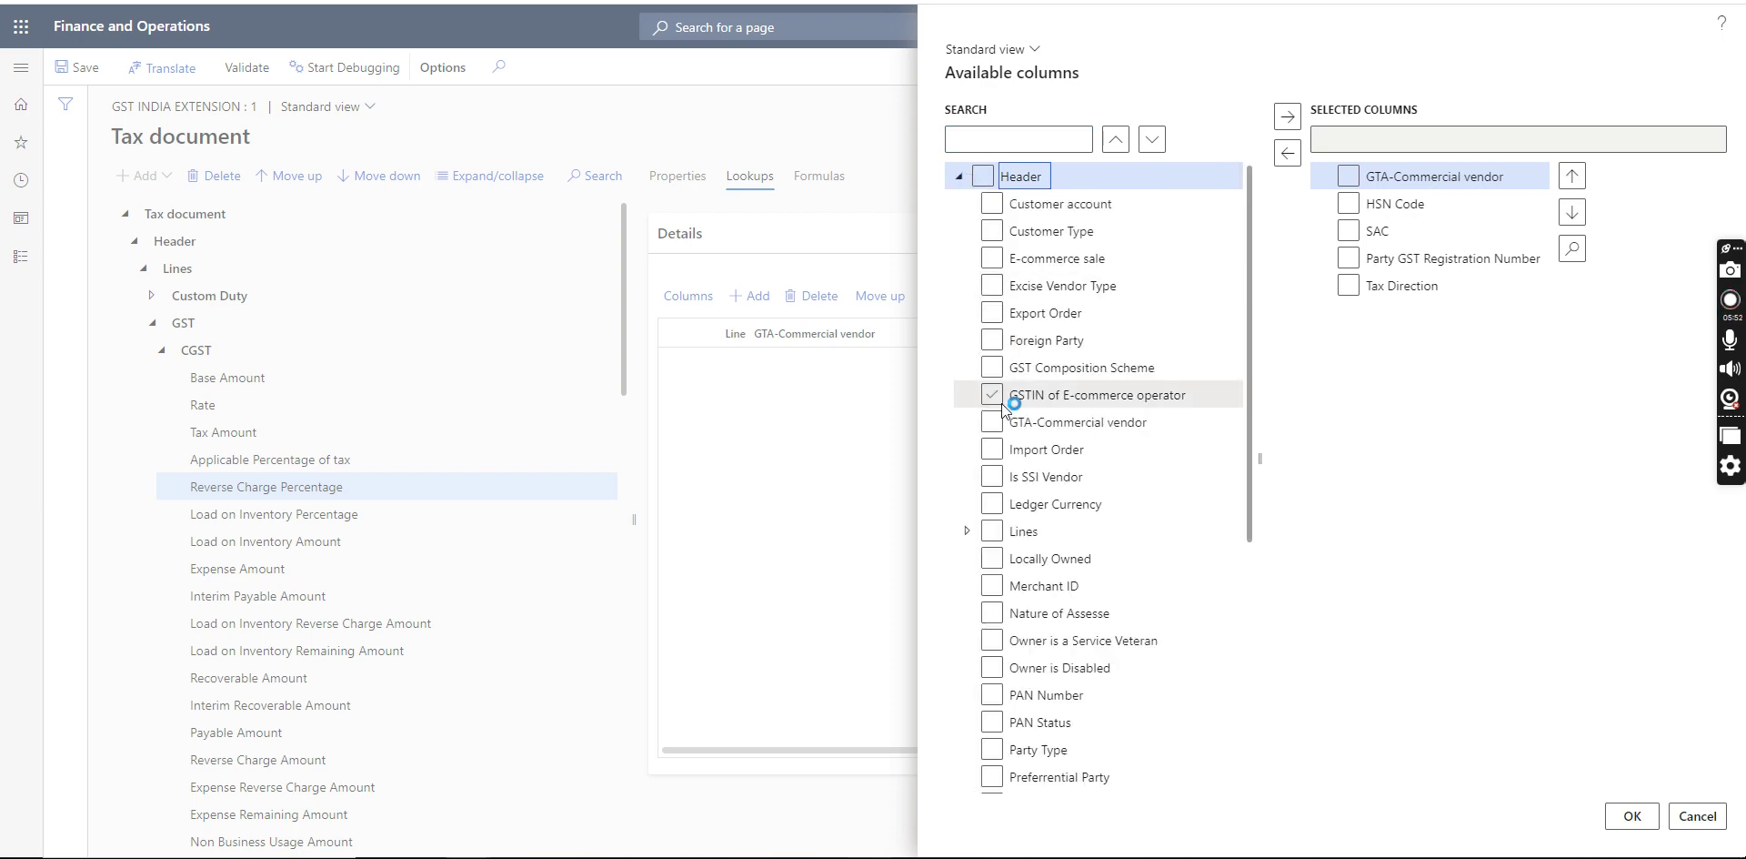
{"action": "left_click", "coordinate": [966, 530]}
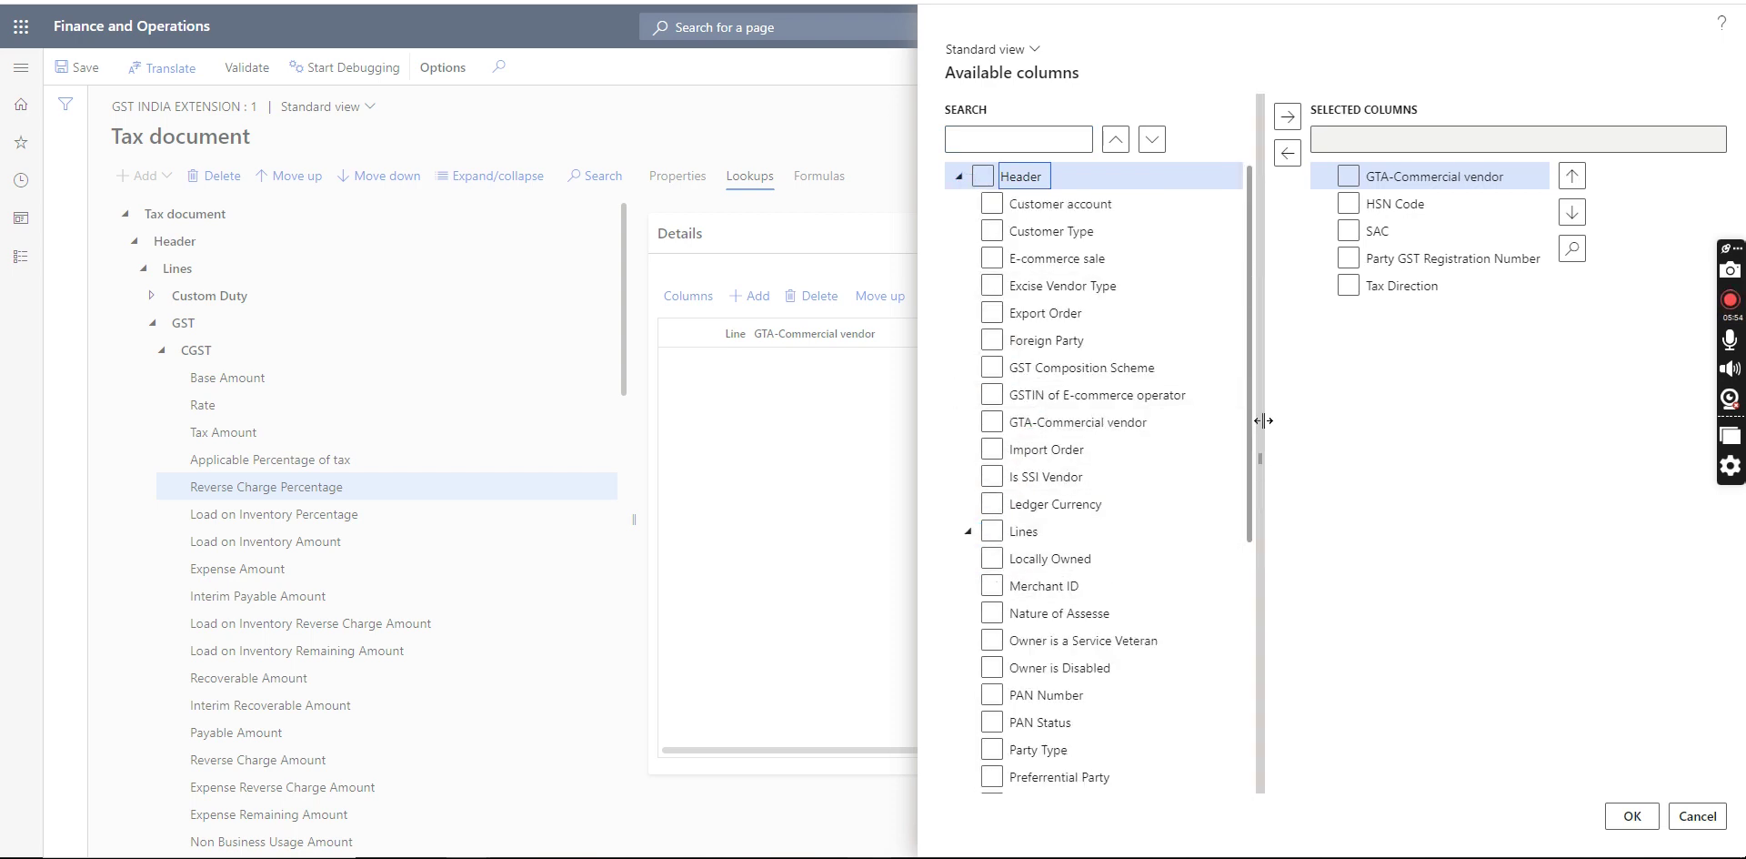
{"action": "left_click_drag", "start_coordinate": [1252, 221], "coordinate": [1263, 288]}
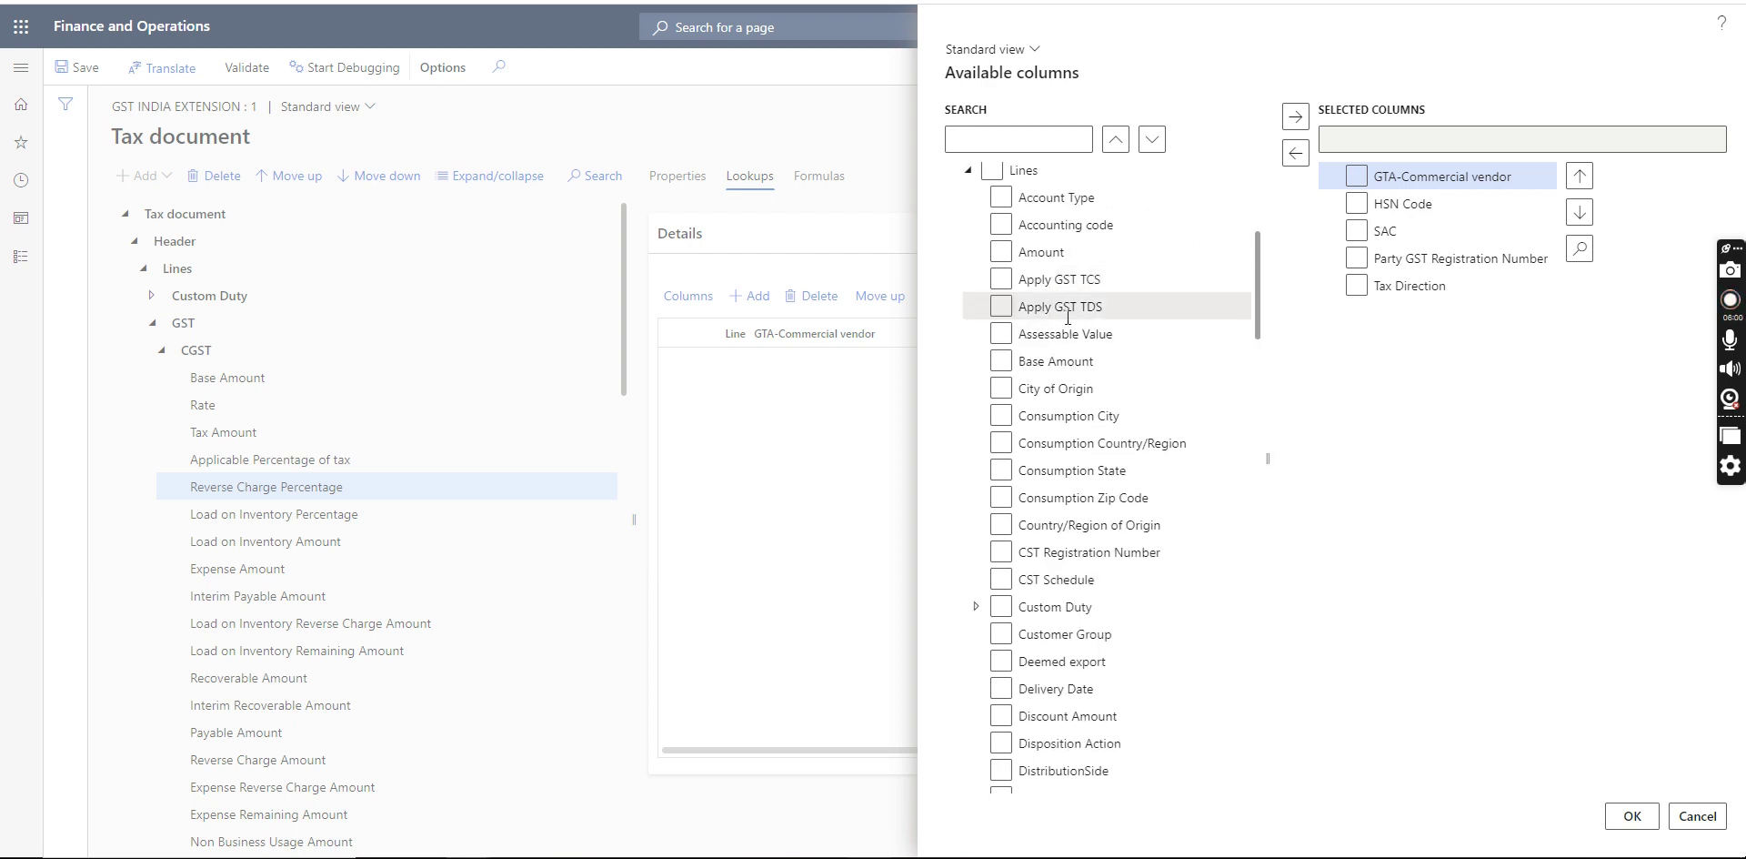
{"action": "left_click_drag", "start_coordinate": [1257, 295], "coordinate": [1298, 617]}
{"action": "left_click", "coordinate": [991, 614]}
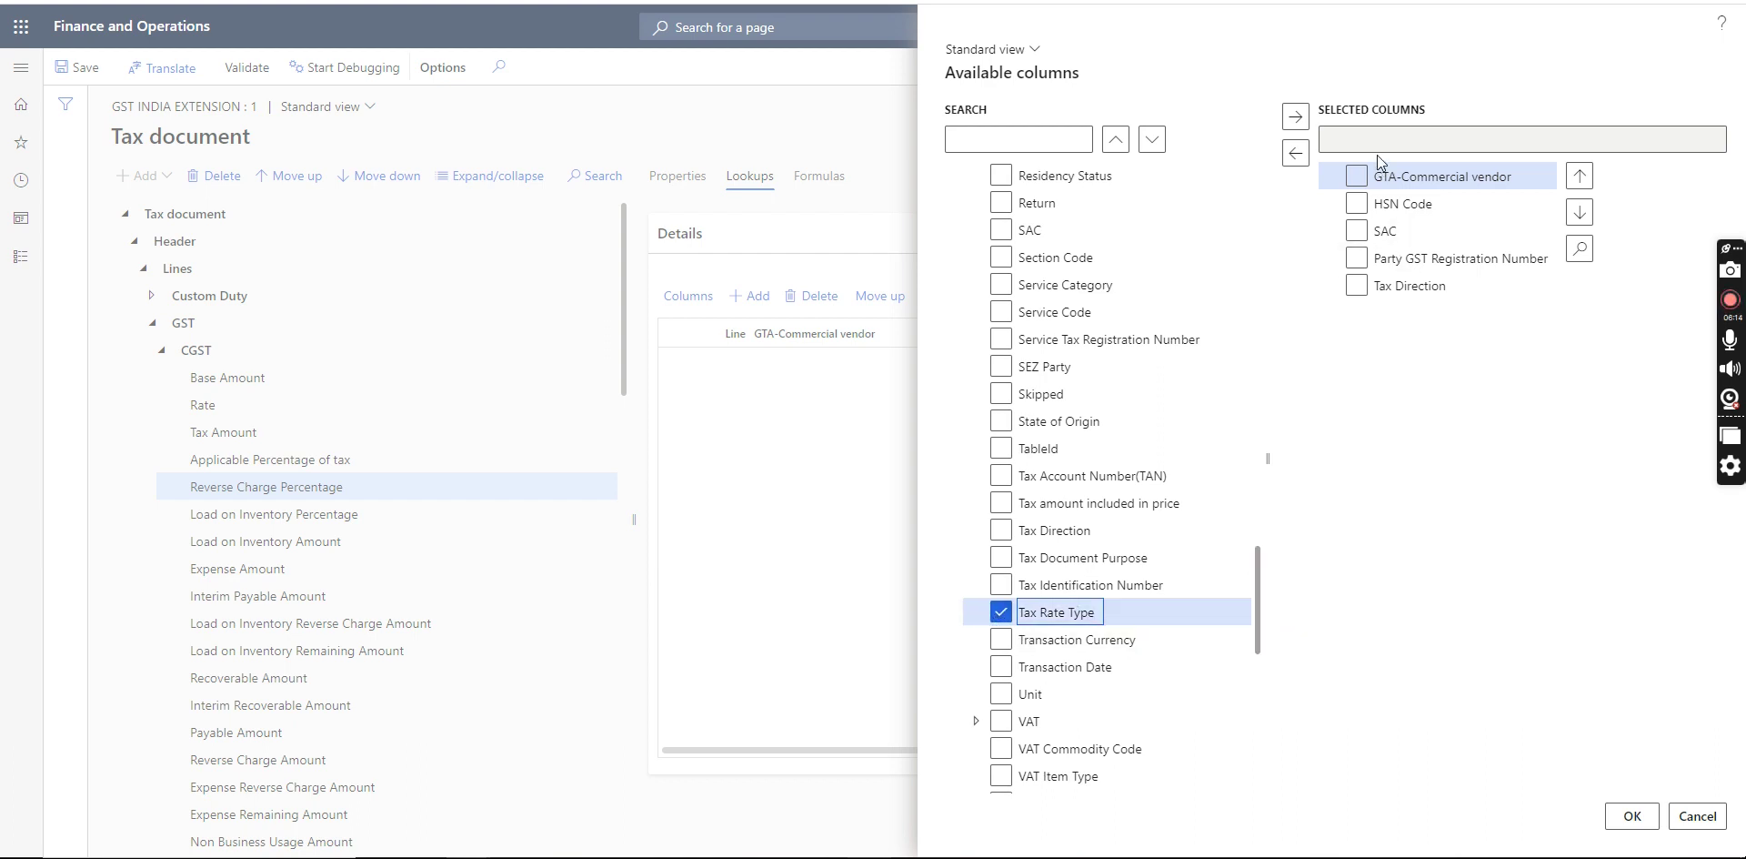
{"action": "left_click", "coordinate": [1295, 116]}
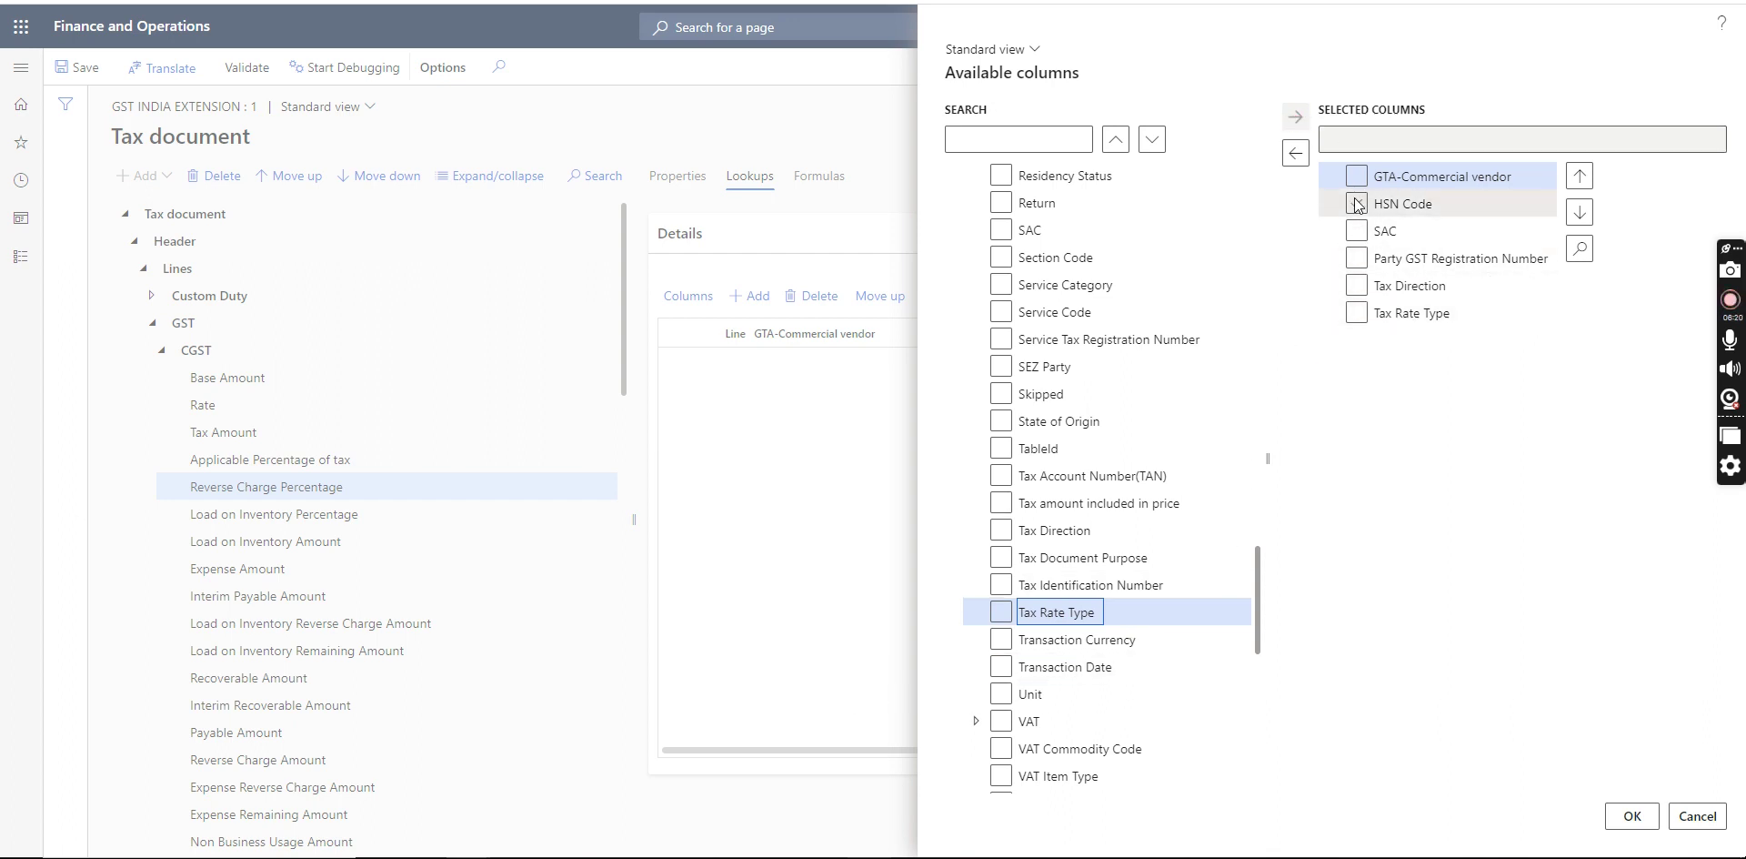
{"action": "left_click", "coordinate": [1632, 816]}
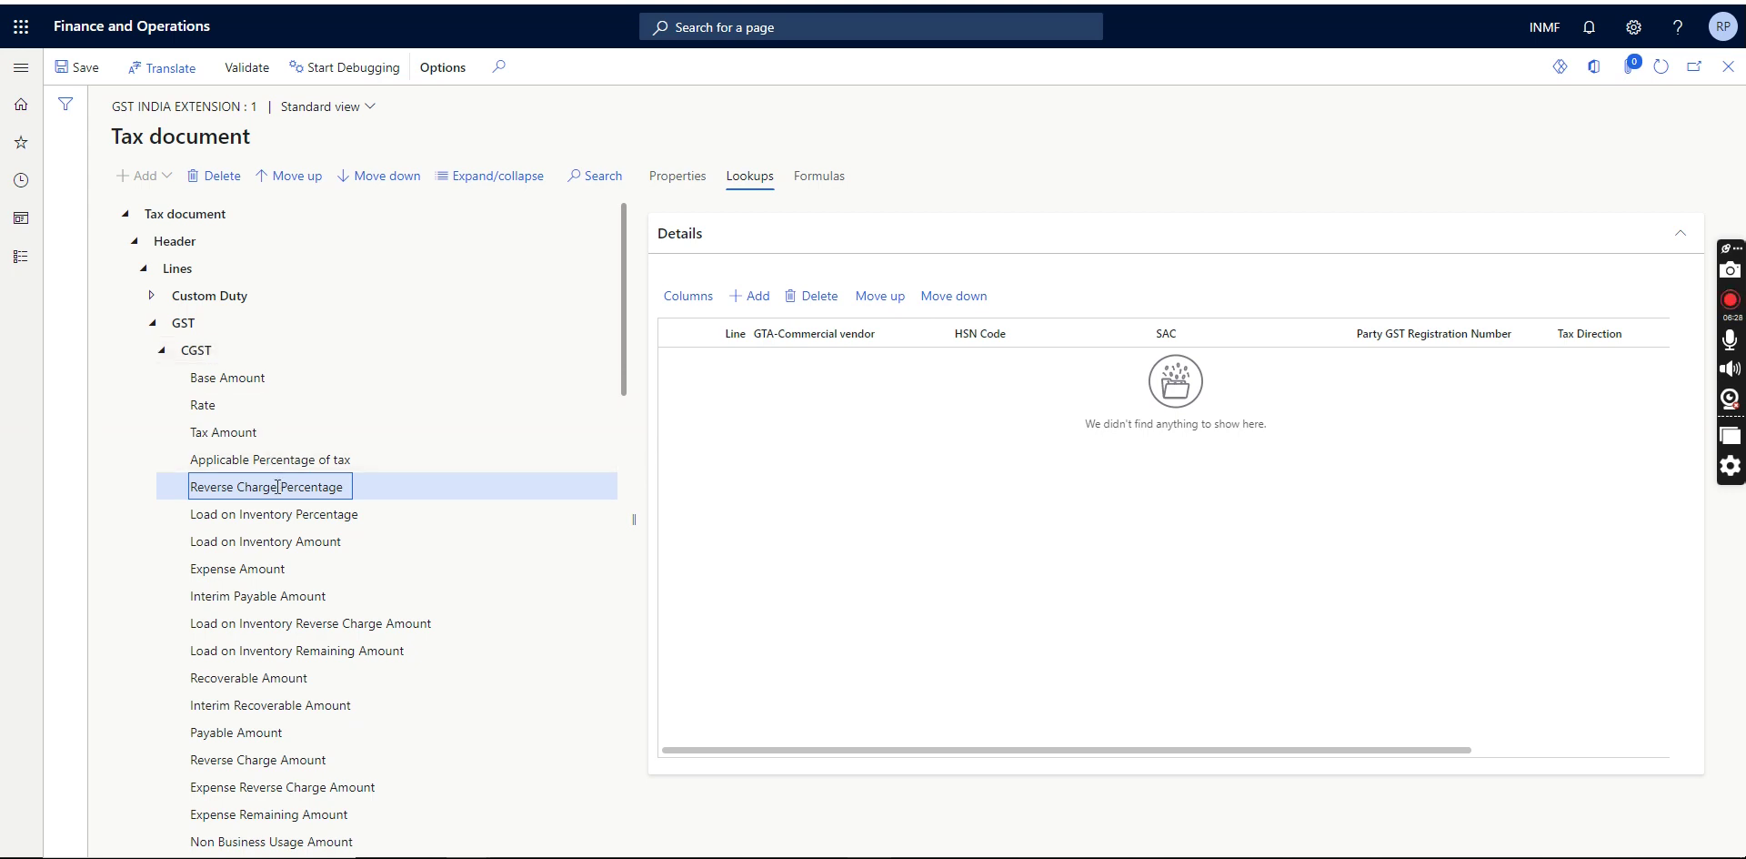
Look over the tax document tree and save the GST INDIA Extension tax document.
{"action": "left_click_drag", "start_coordinate": [624, 307], "coordinate": [624, 428]}
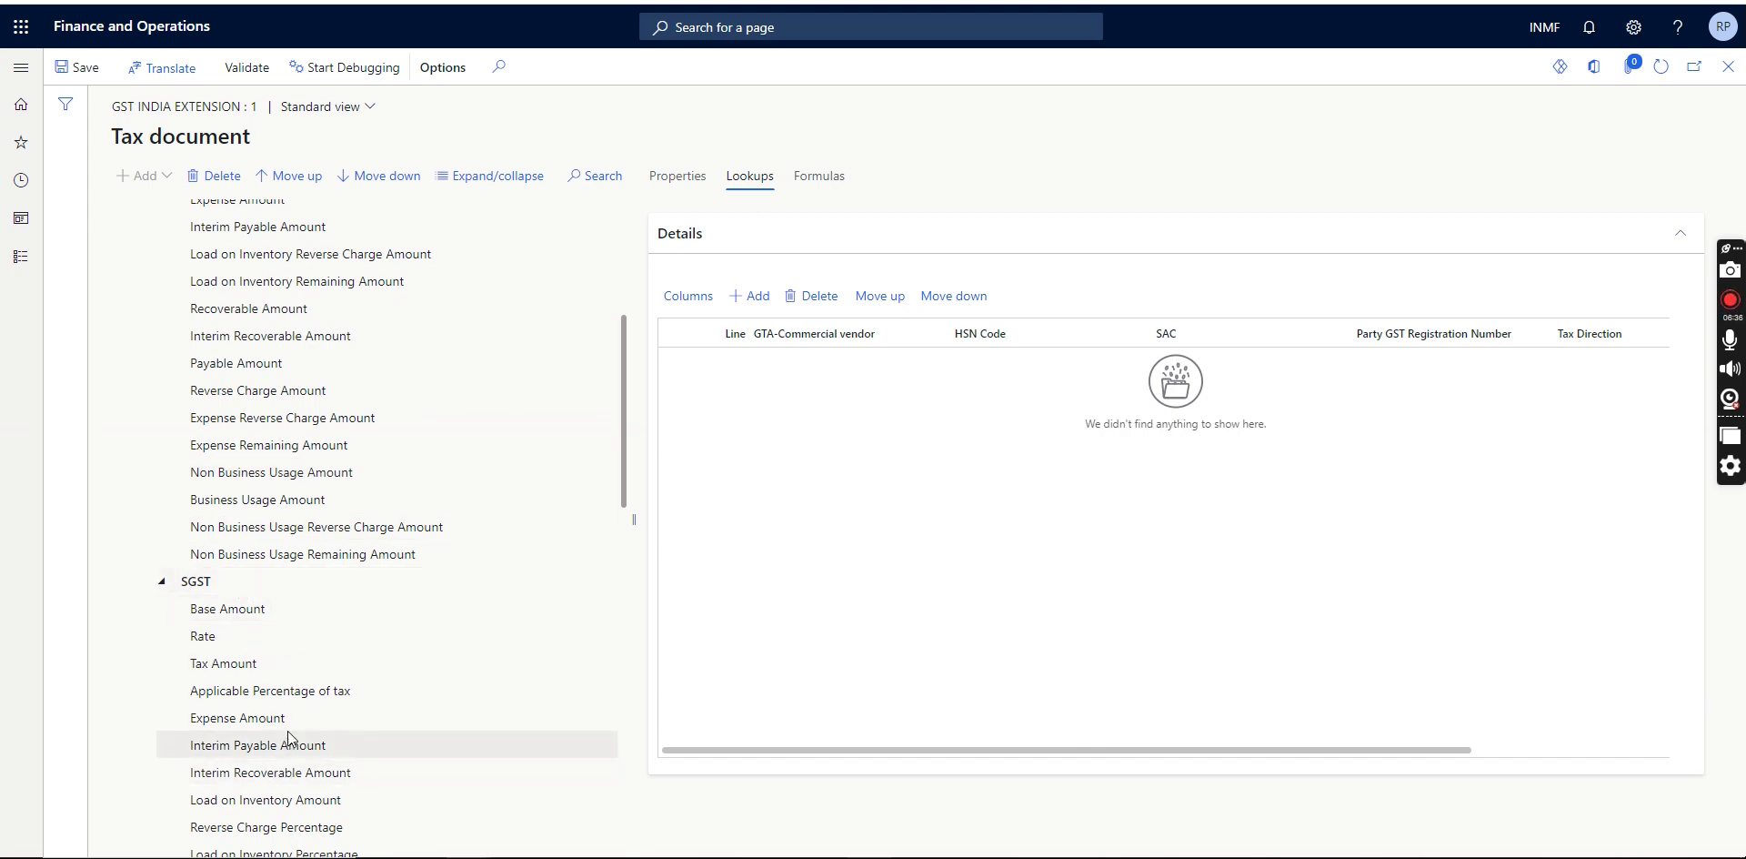
{"action": "left_click_drag", "start_coordinate": [623, 454], "coordinate": [620, 542]}
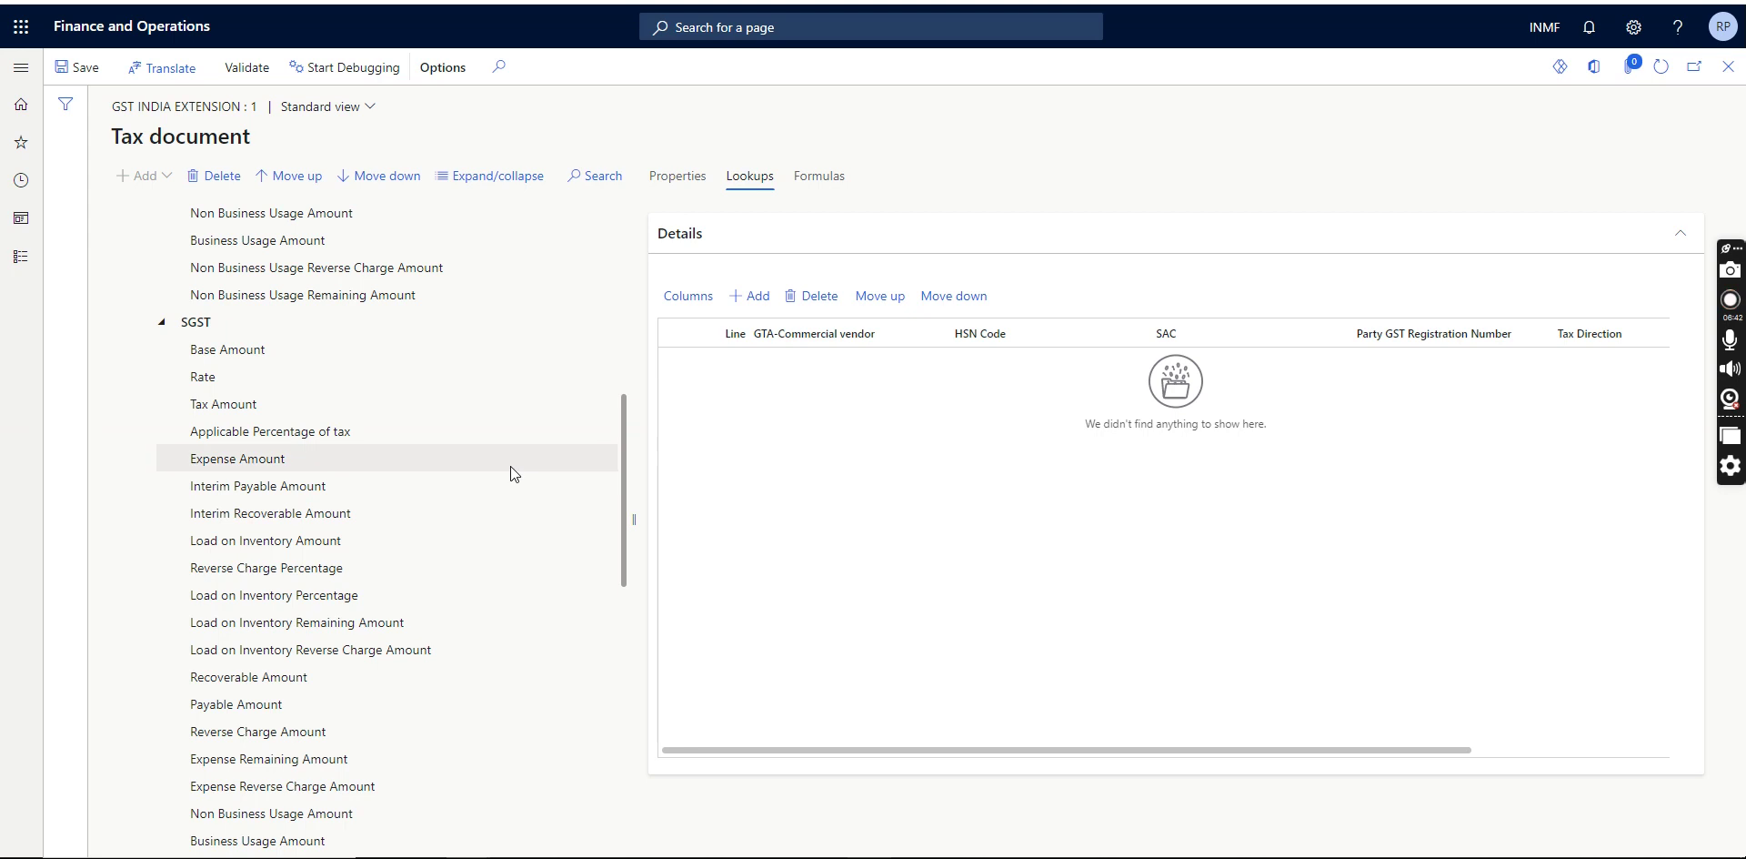
{"action": "scroll", "coordinate": [511, 468], "scroll_direction": "up", "scroll_amount": 7}
{"action": "left_click_drag", "start_coordinate": [627, 355], "coordinate": [626, 451]}
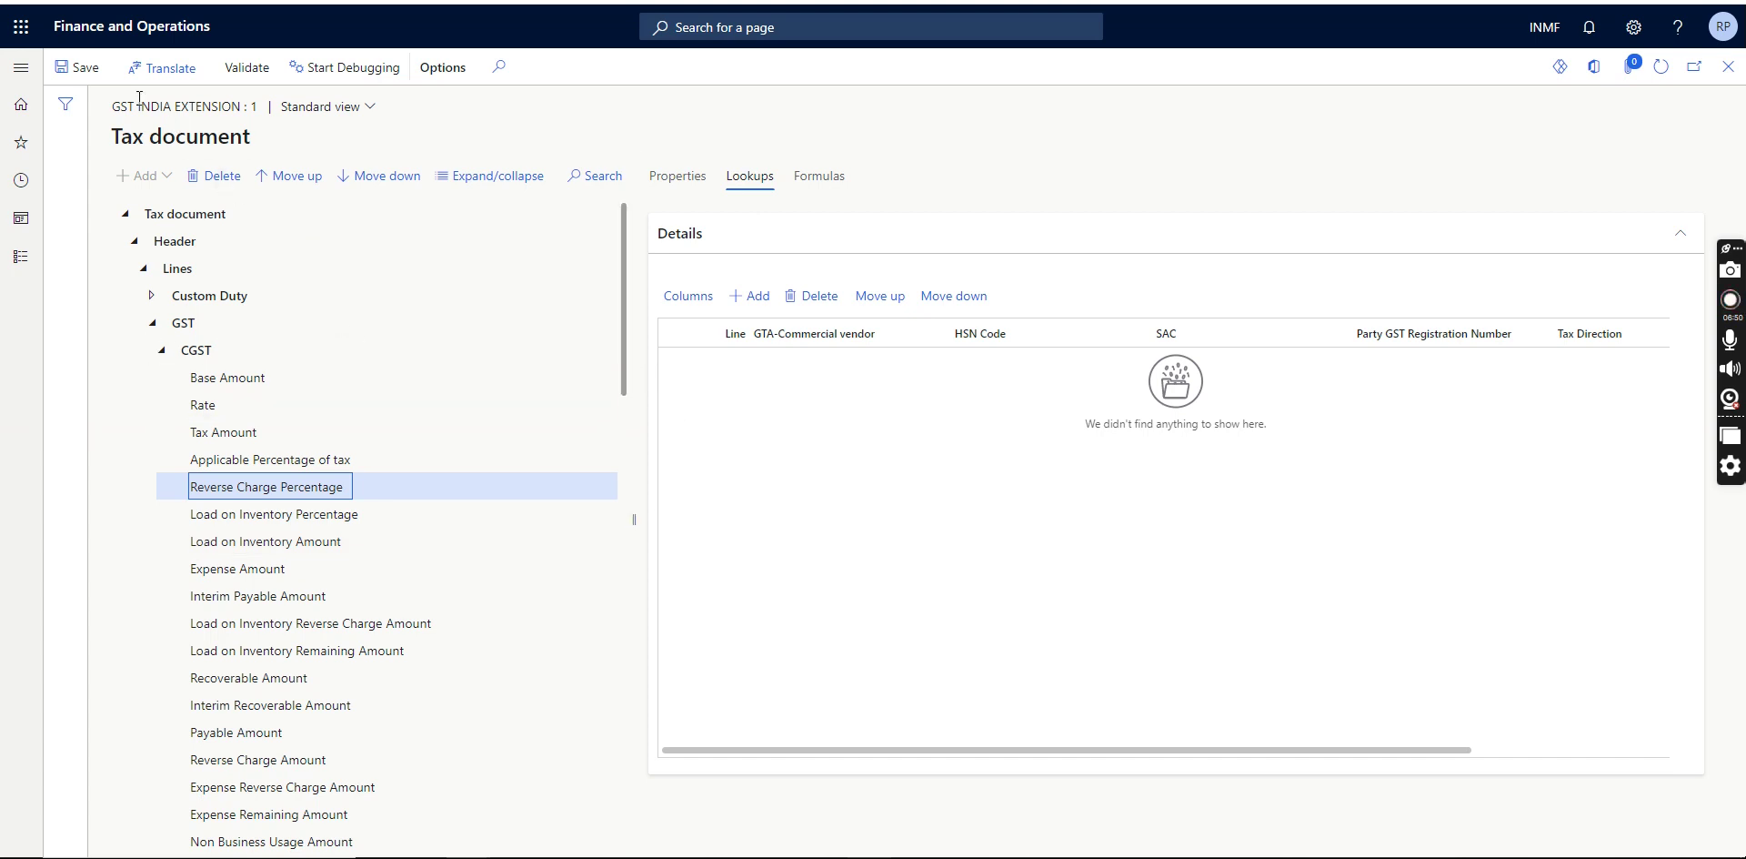
{"action": "left_click", "coordinate": [85, 69]}
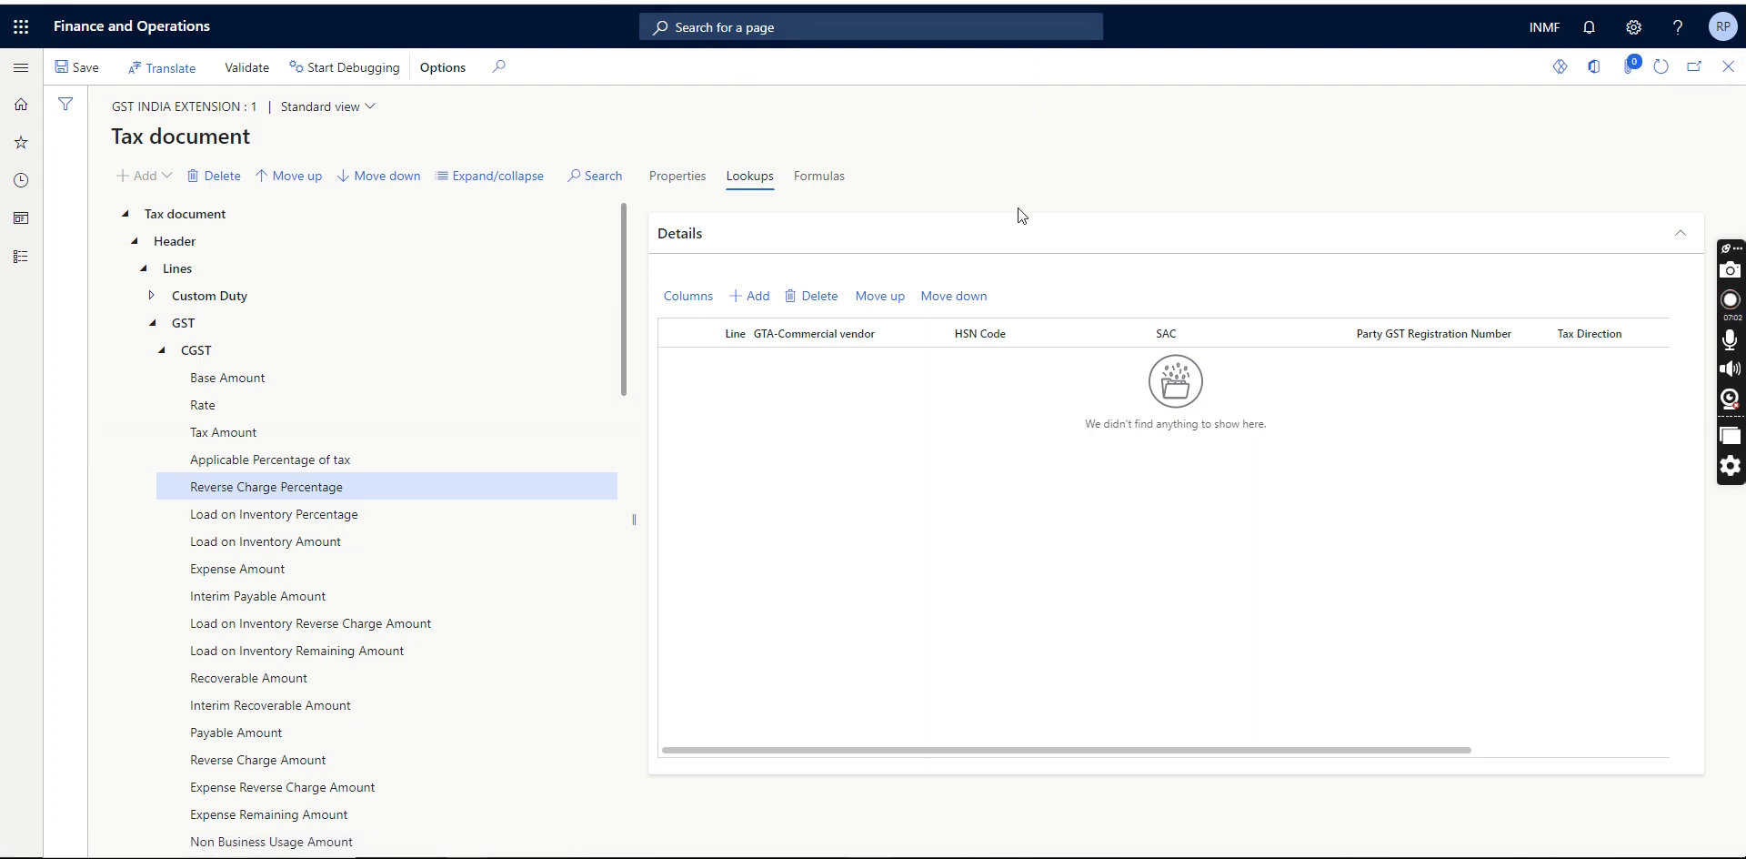
Complete draft version 82.156.302.1 with description 'GST Tax Rate type Condition'.
{"action": "left_click", "coordinate": [611, 348]}
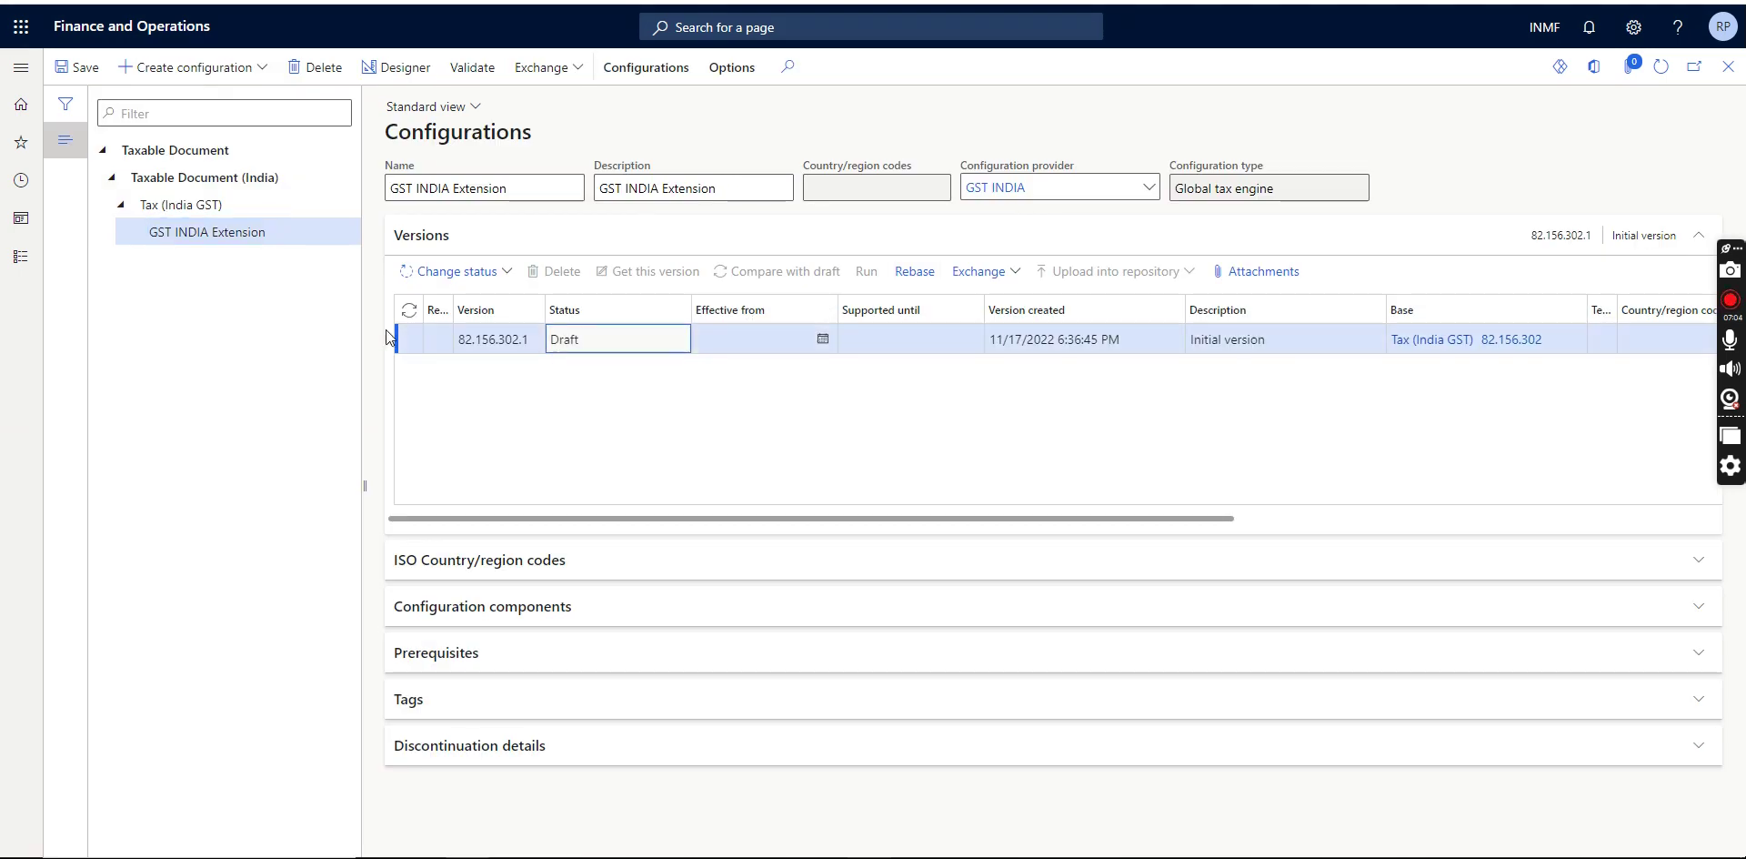
{"action": "left_click", "coordinate": [508, 270]}
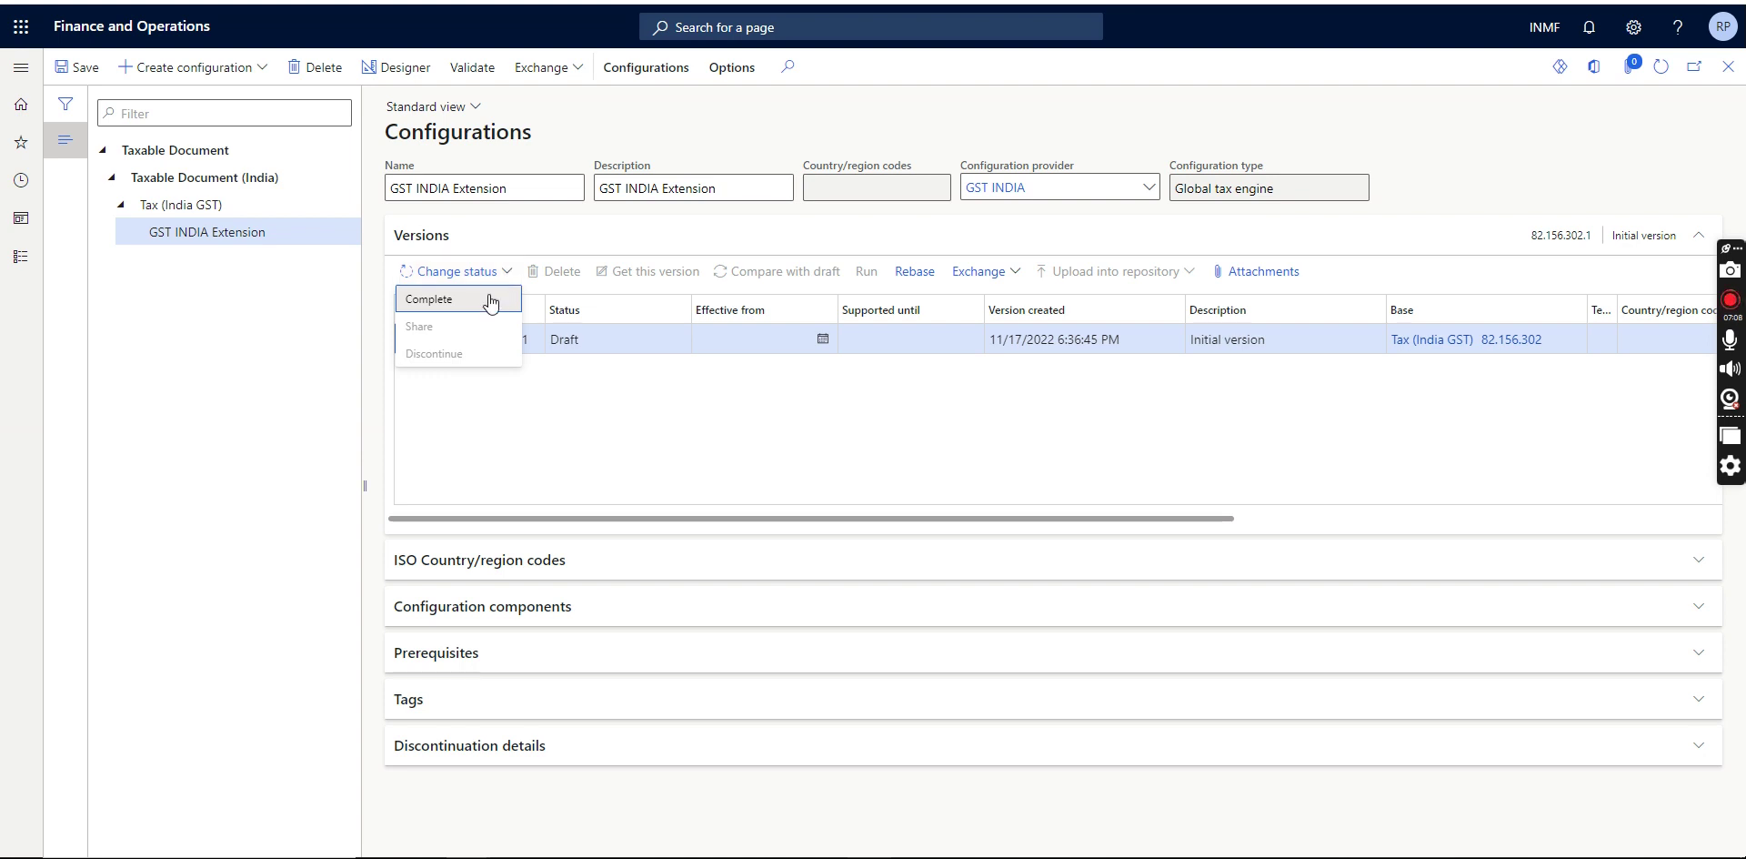
{"action": "left_click", "coordinate": [491, 300]}
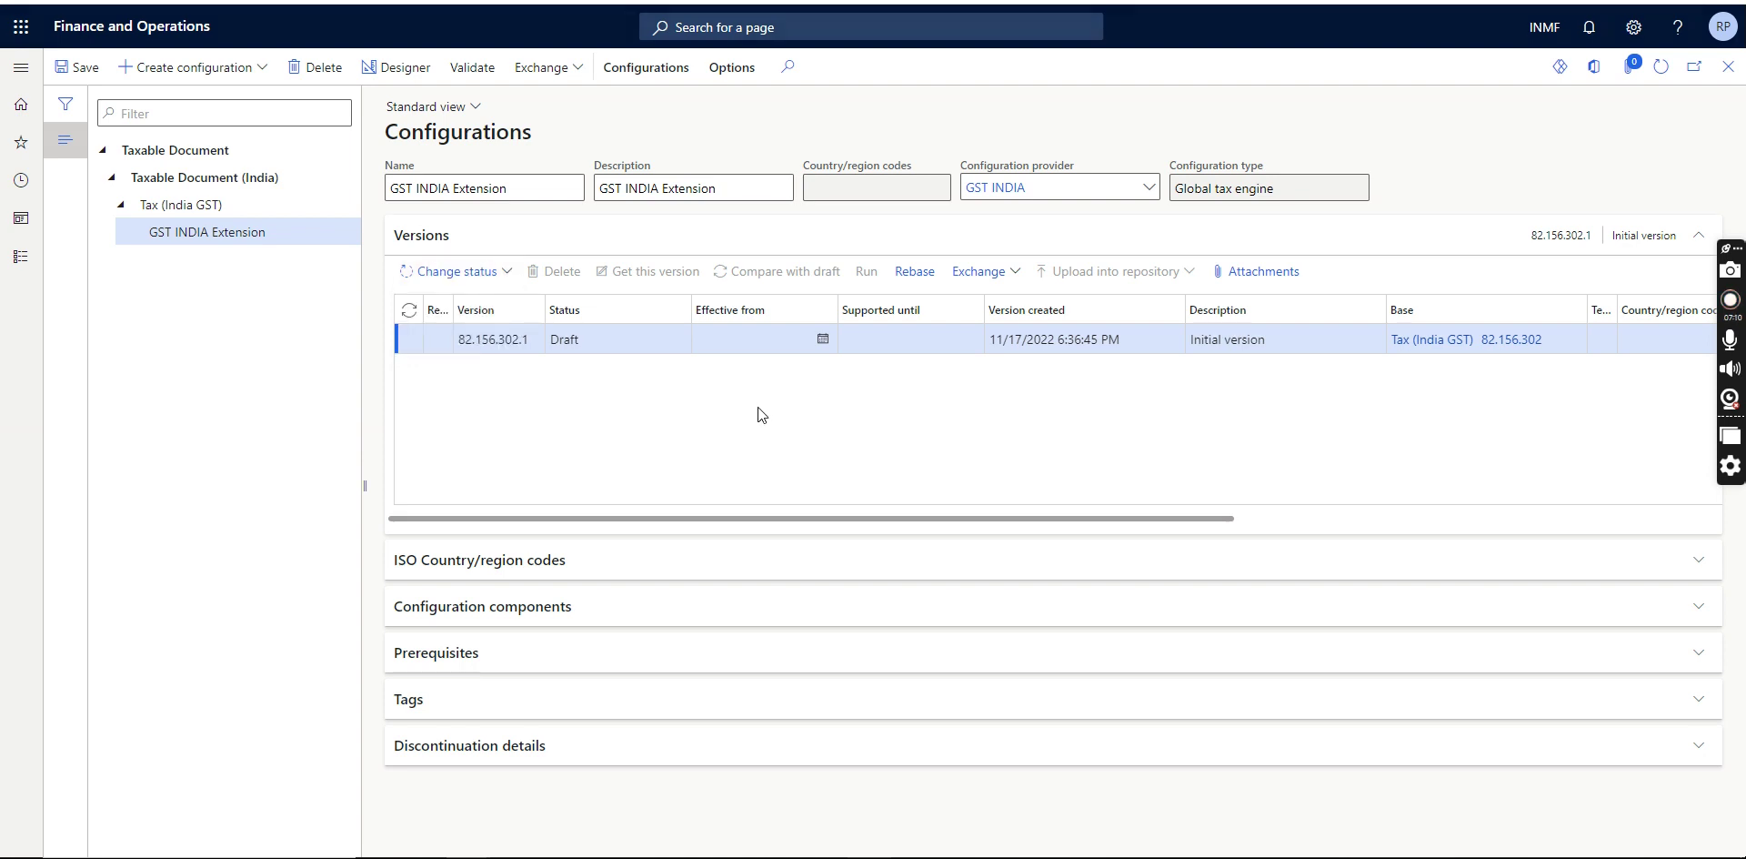
{"action": "left_click", "coordinate": [1306, 187]}
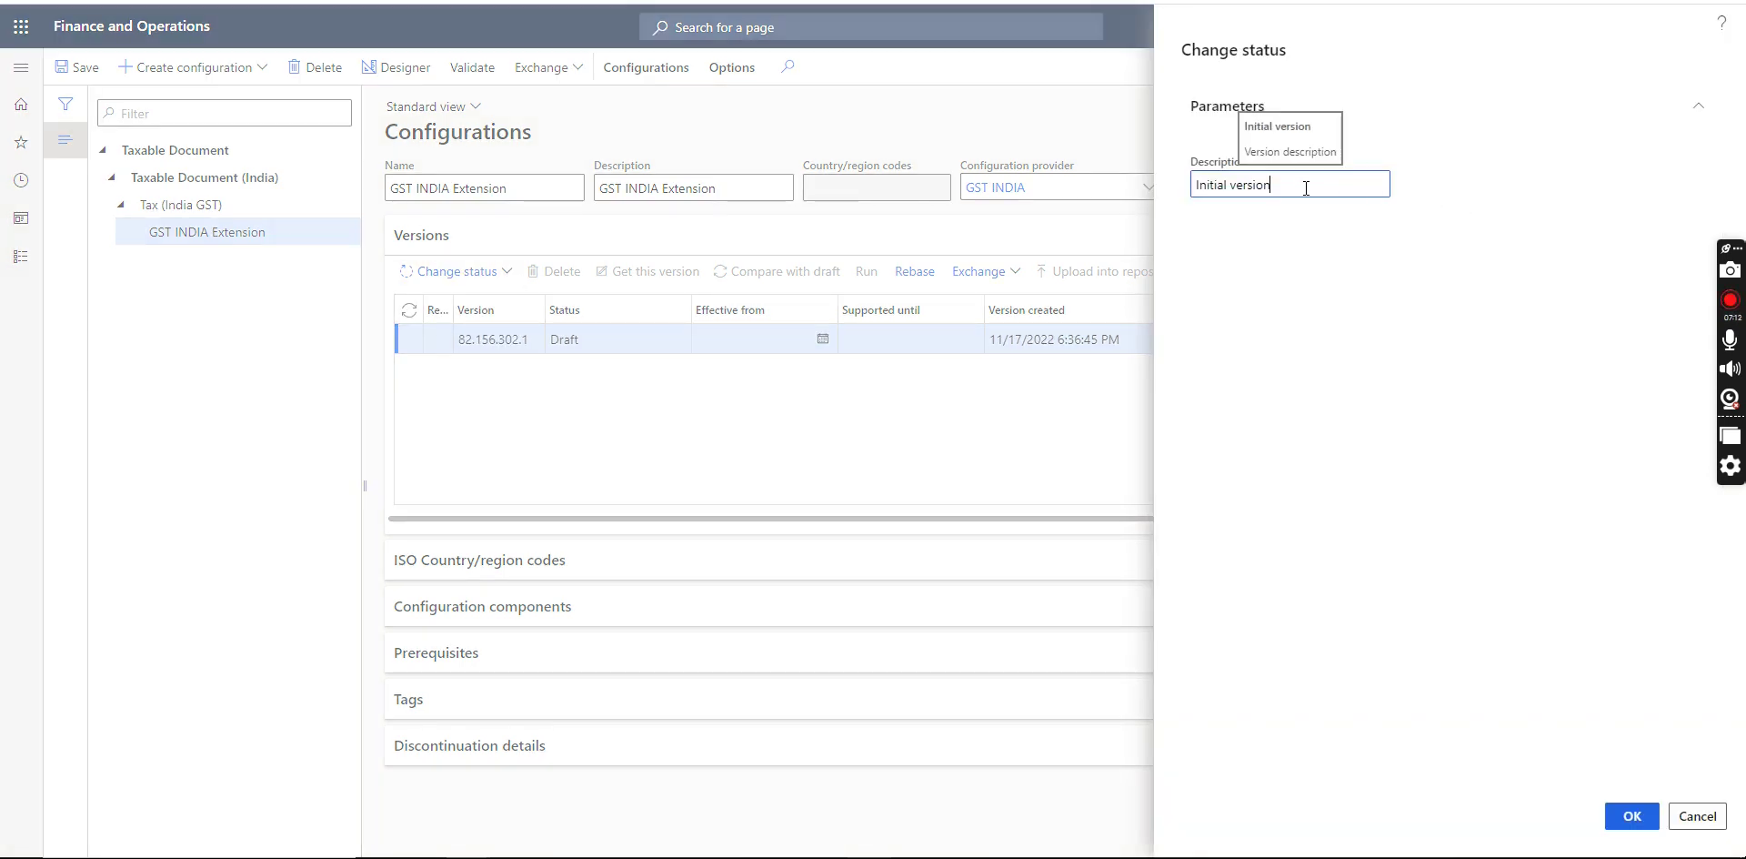
{"action": "left_click_drag", "start_coordinate": [1306, 186], "coordinate": [1194, 187]}
{"action": "type", "text": "GST CHang"}
{"action": "key", "text": "BackSpace"}
{"action": "key", "text": "BackSpace"}
{"action": "key", "text": "BackSpace"}
{"action": "type", "text": "Tax Rate type"}
{"action": "type", "text": " COns"}
{"action": "type", "text": "ond"}
{"action": "type", "text": "ition"}
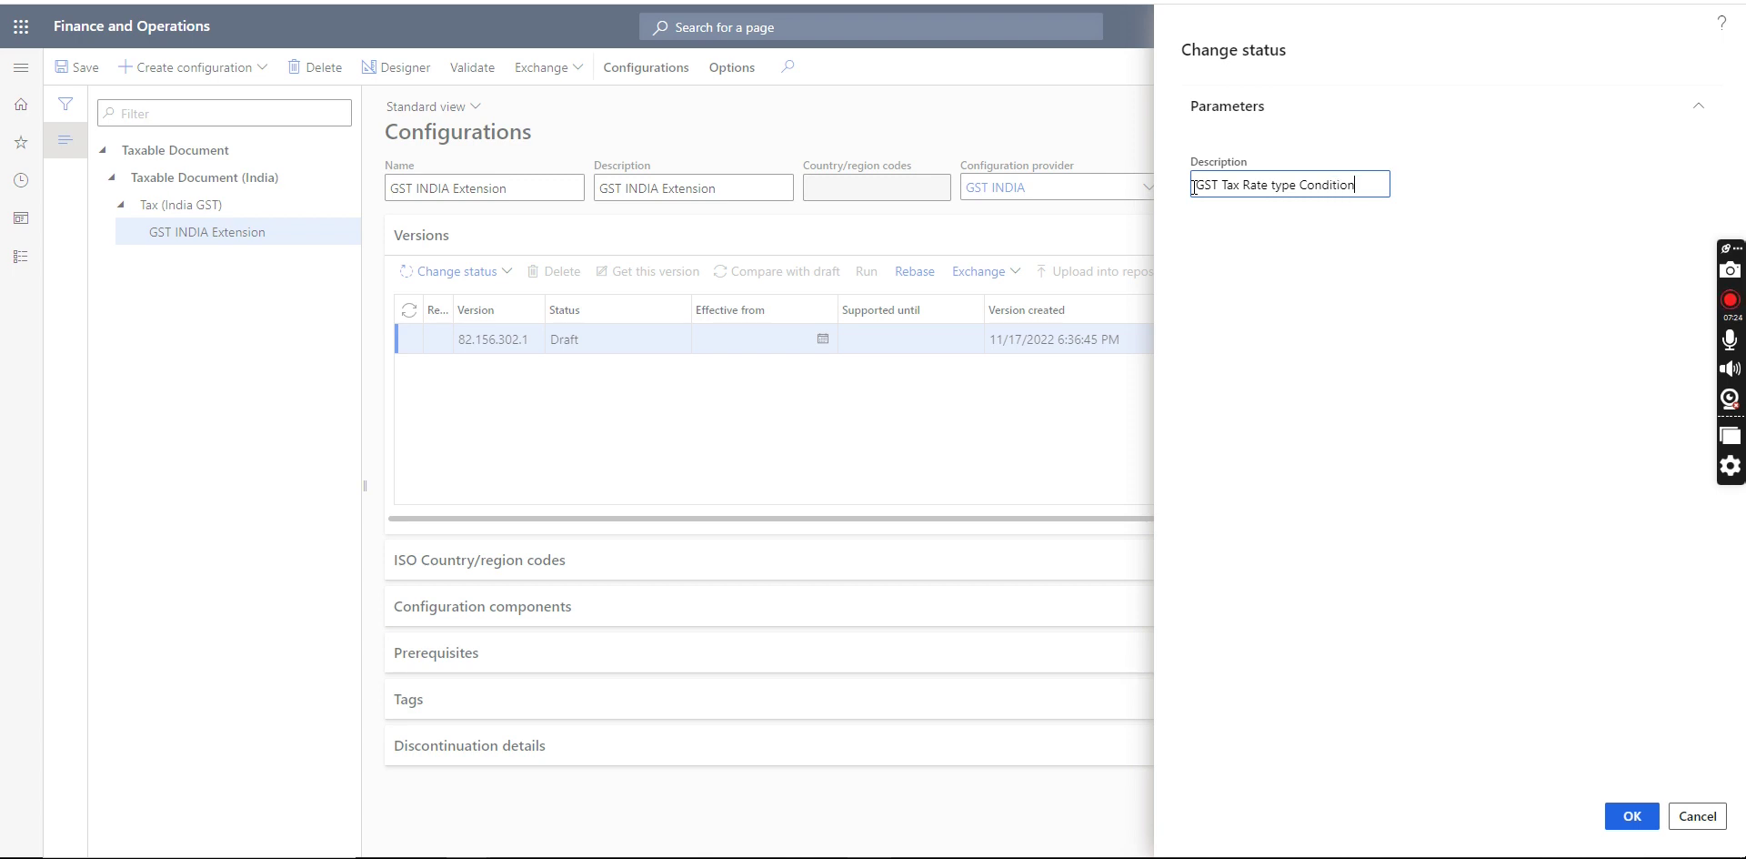
{"action": "left_click", "coordinate": [1632, 815]}
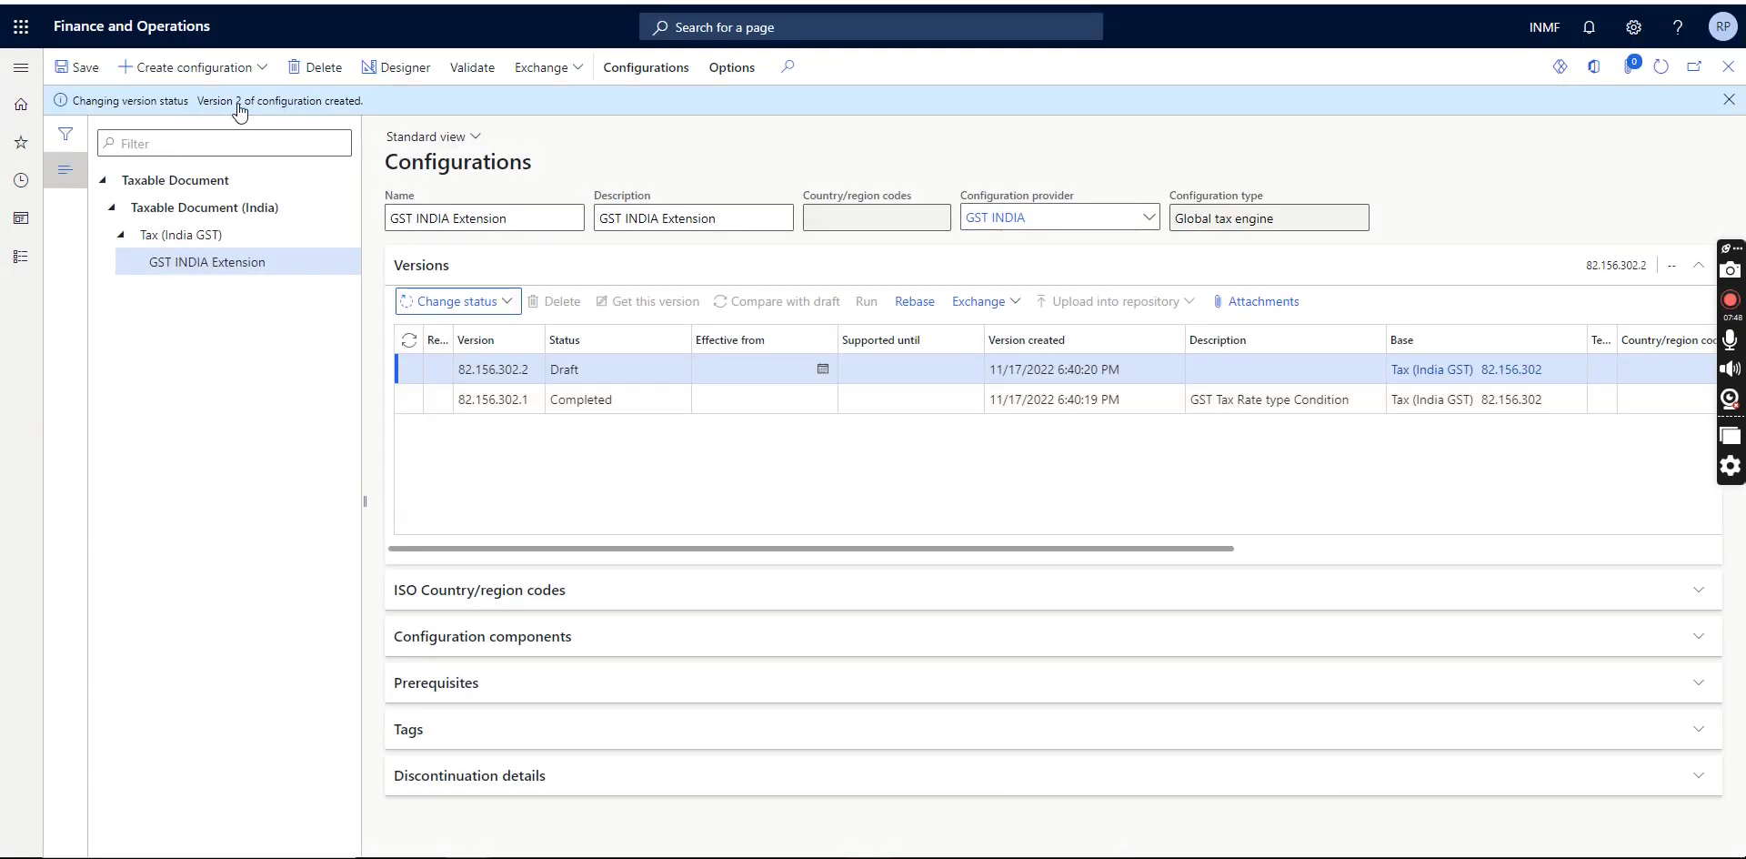
{"action": "left_click", "coordinate": [649, 412]}
{"action": "left_click_drag", "start_coordinate": [644, 414], "coordinate": [544, 401]}
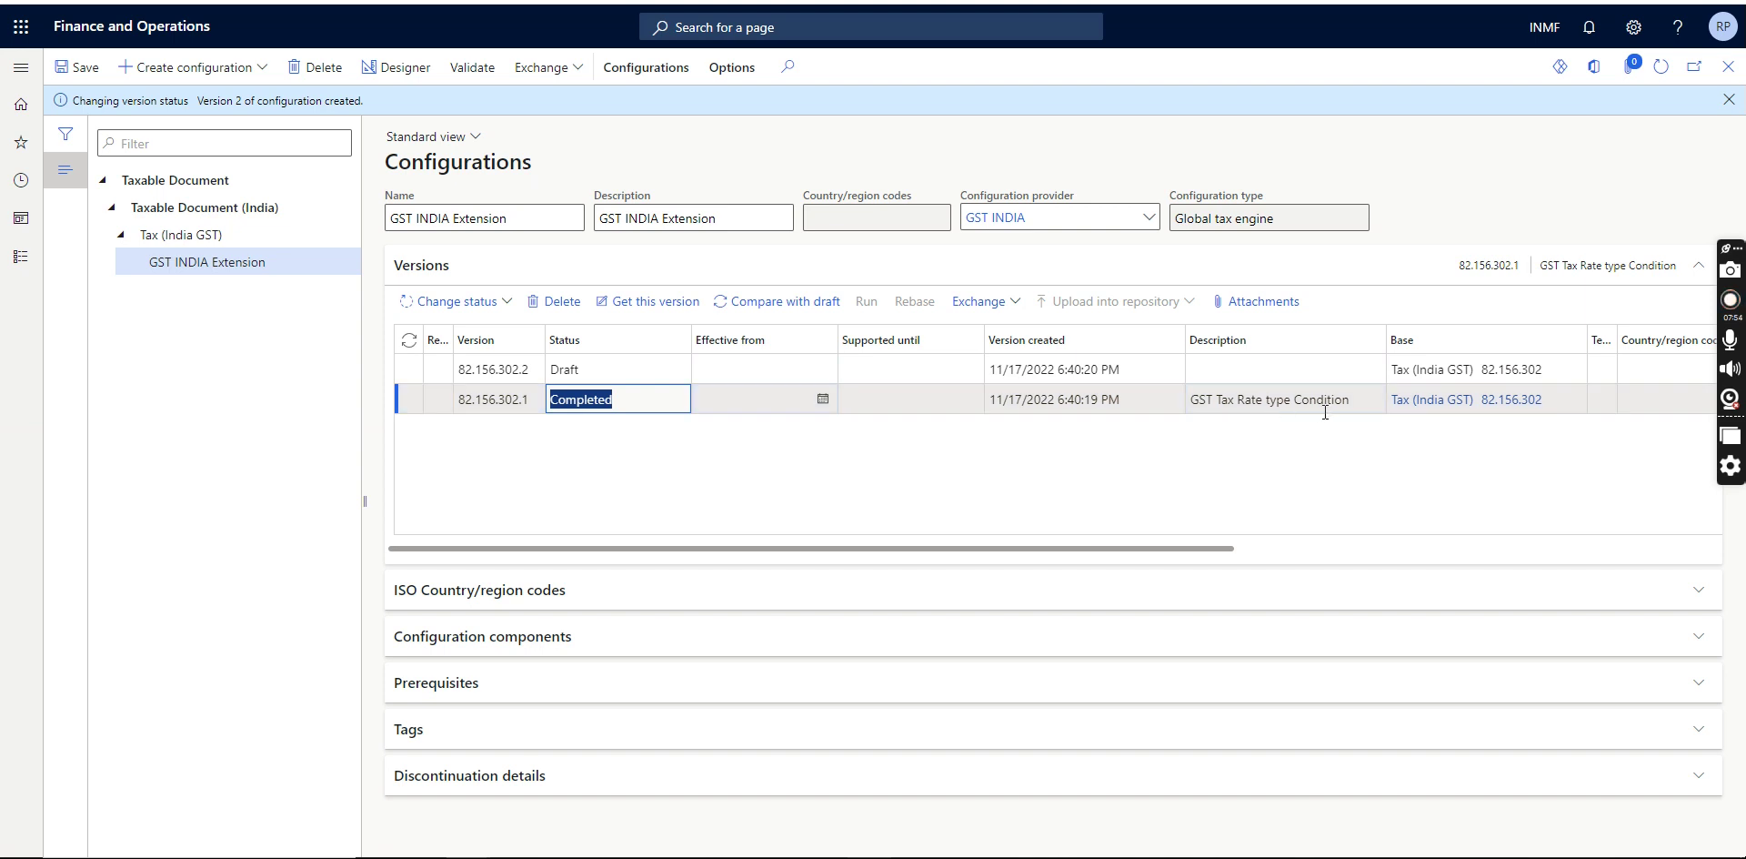
{"action": "left_click_drag", "start_coordinate": [1362, 409], "coordinate": [1188, 405]}
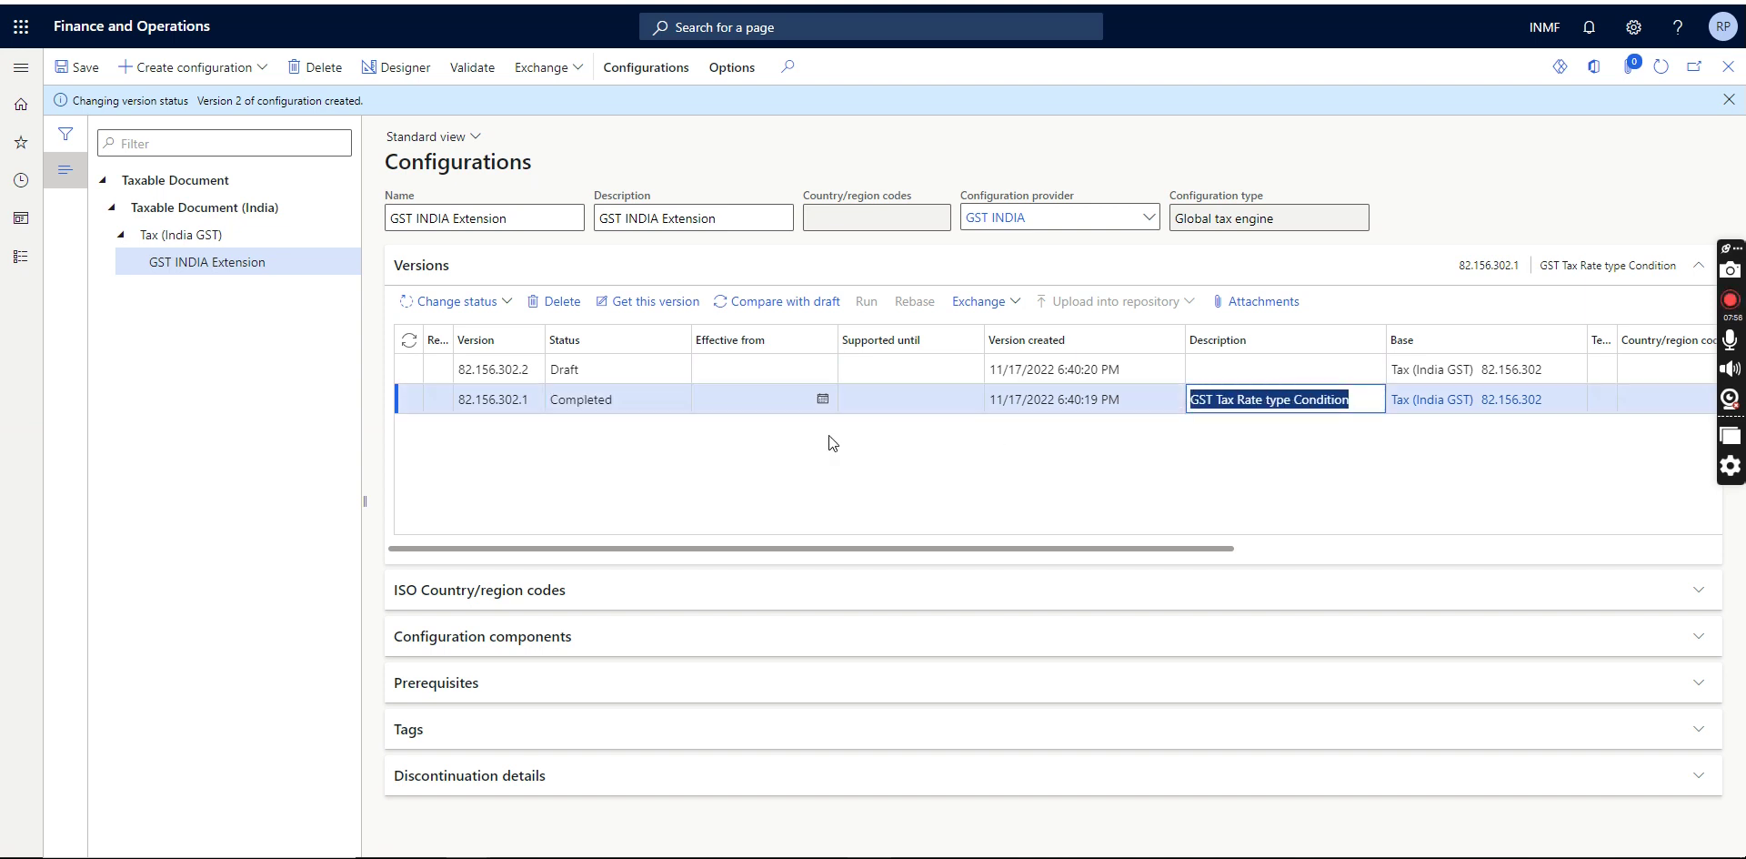
{"action": "left_click", "coordinate": [773, 400]}
{"action": "left_click", "coordinate": [615, 410]}
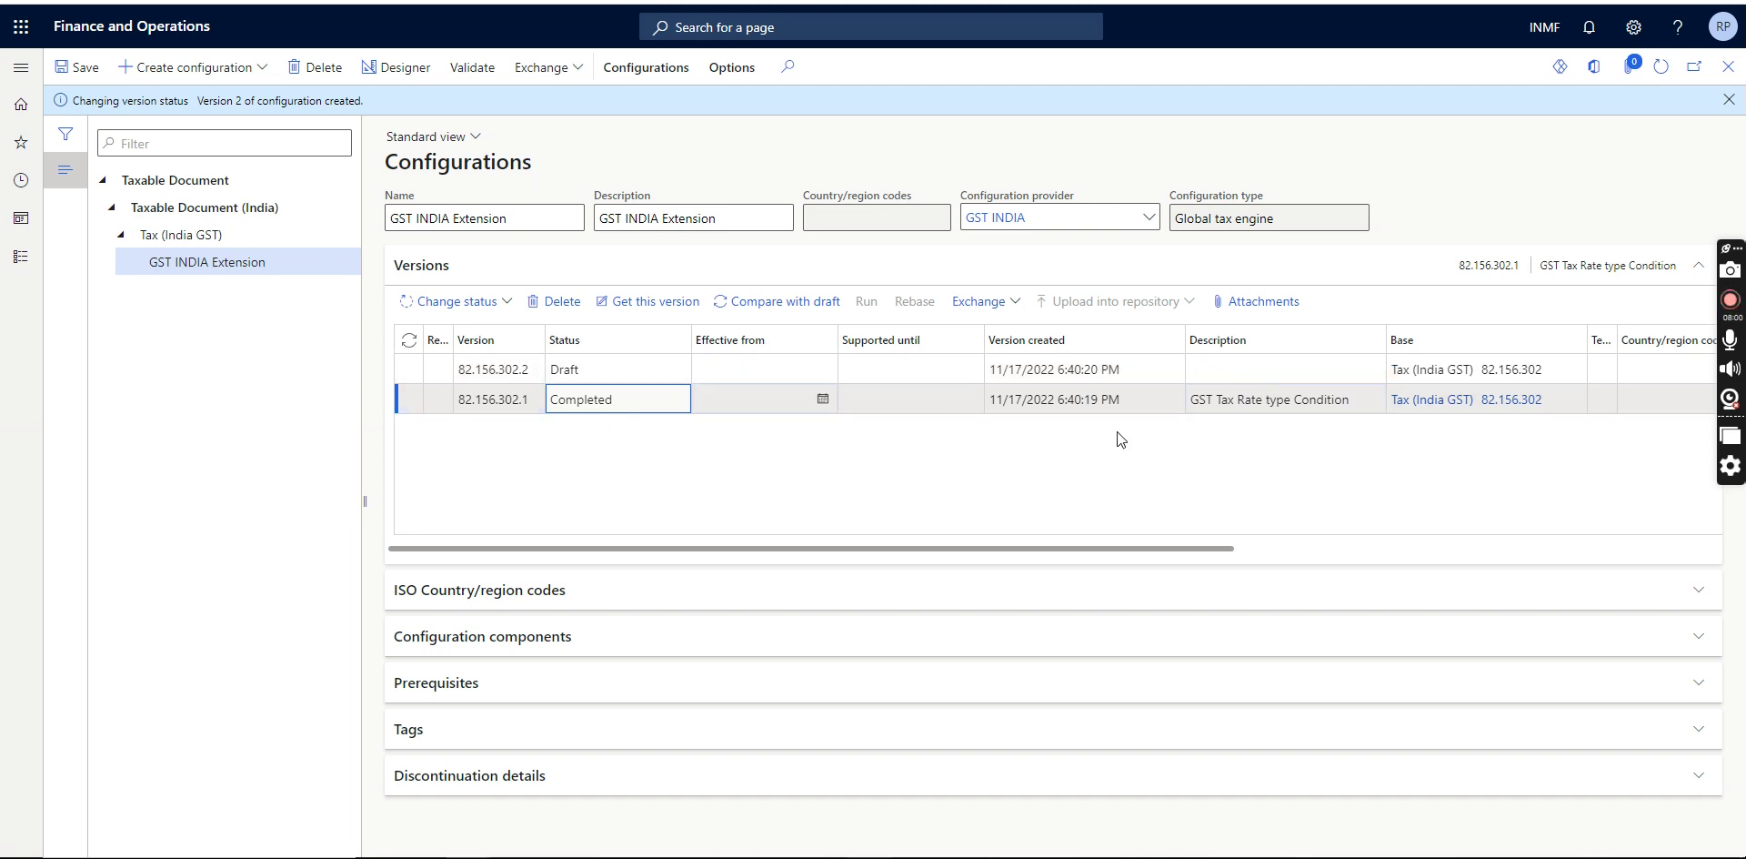
{"action": "left_click", "coordinate": [639, 376]}
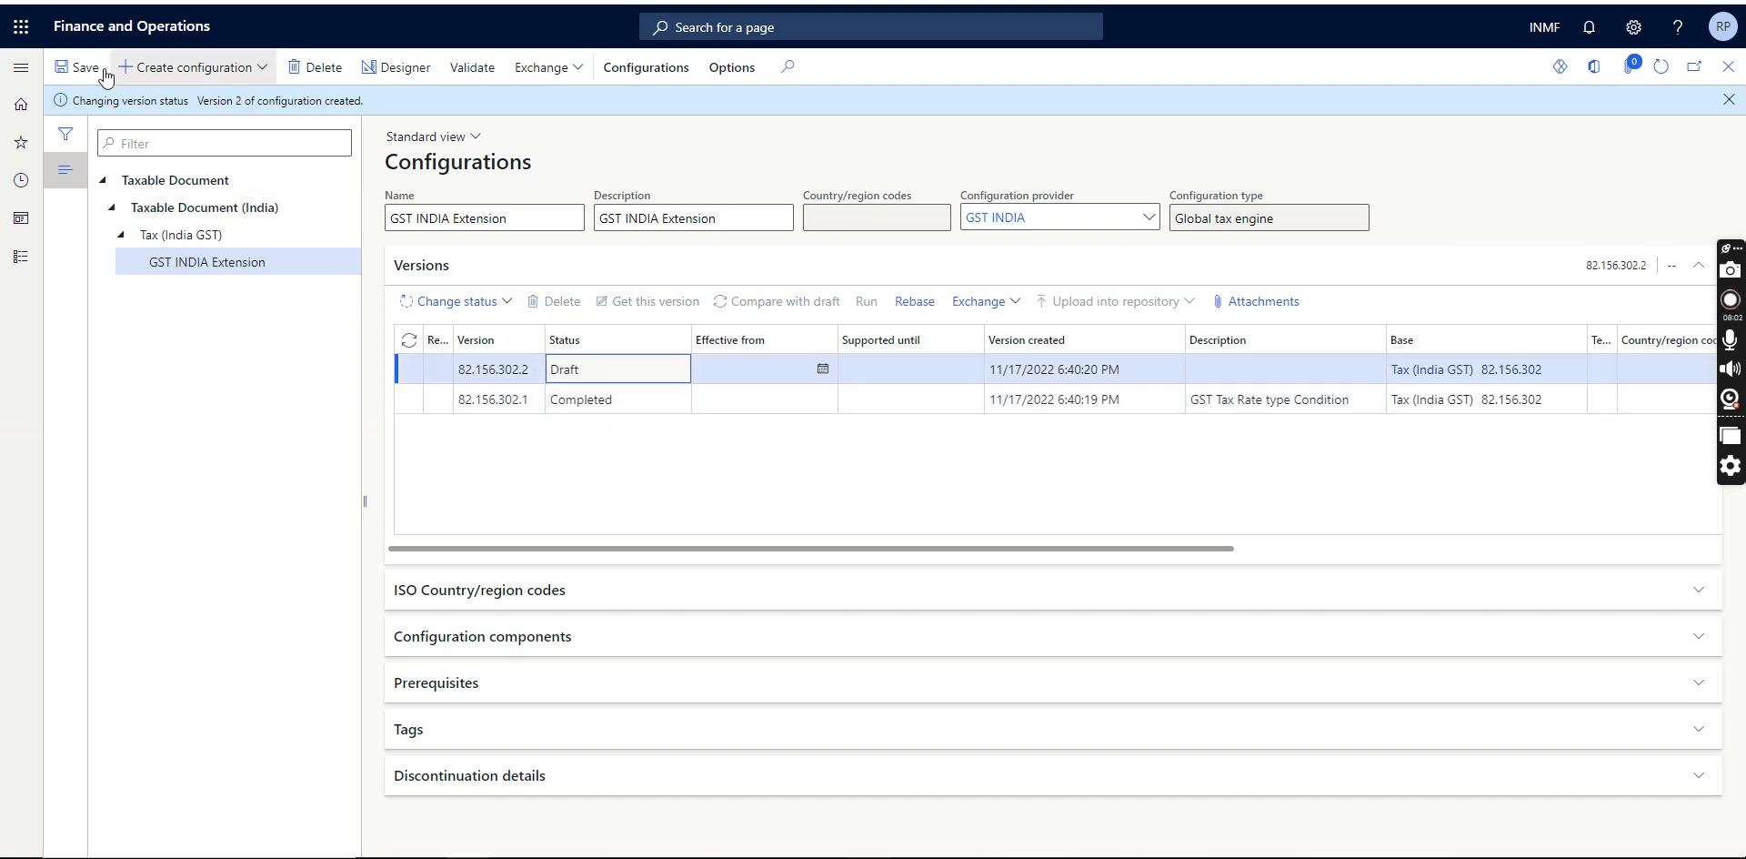
{"action": "left_click", "coordinate": [637, 404]}
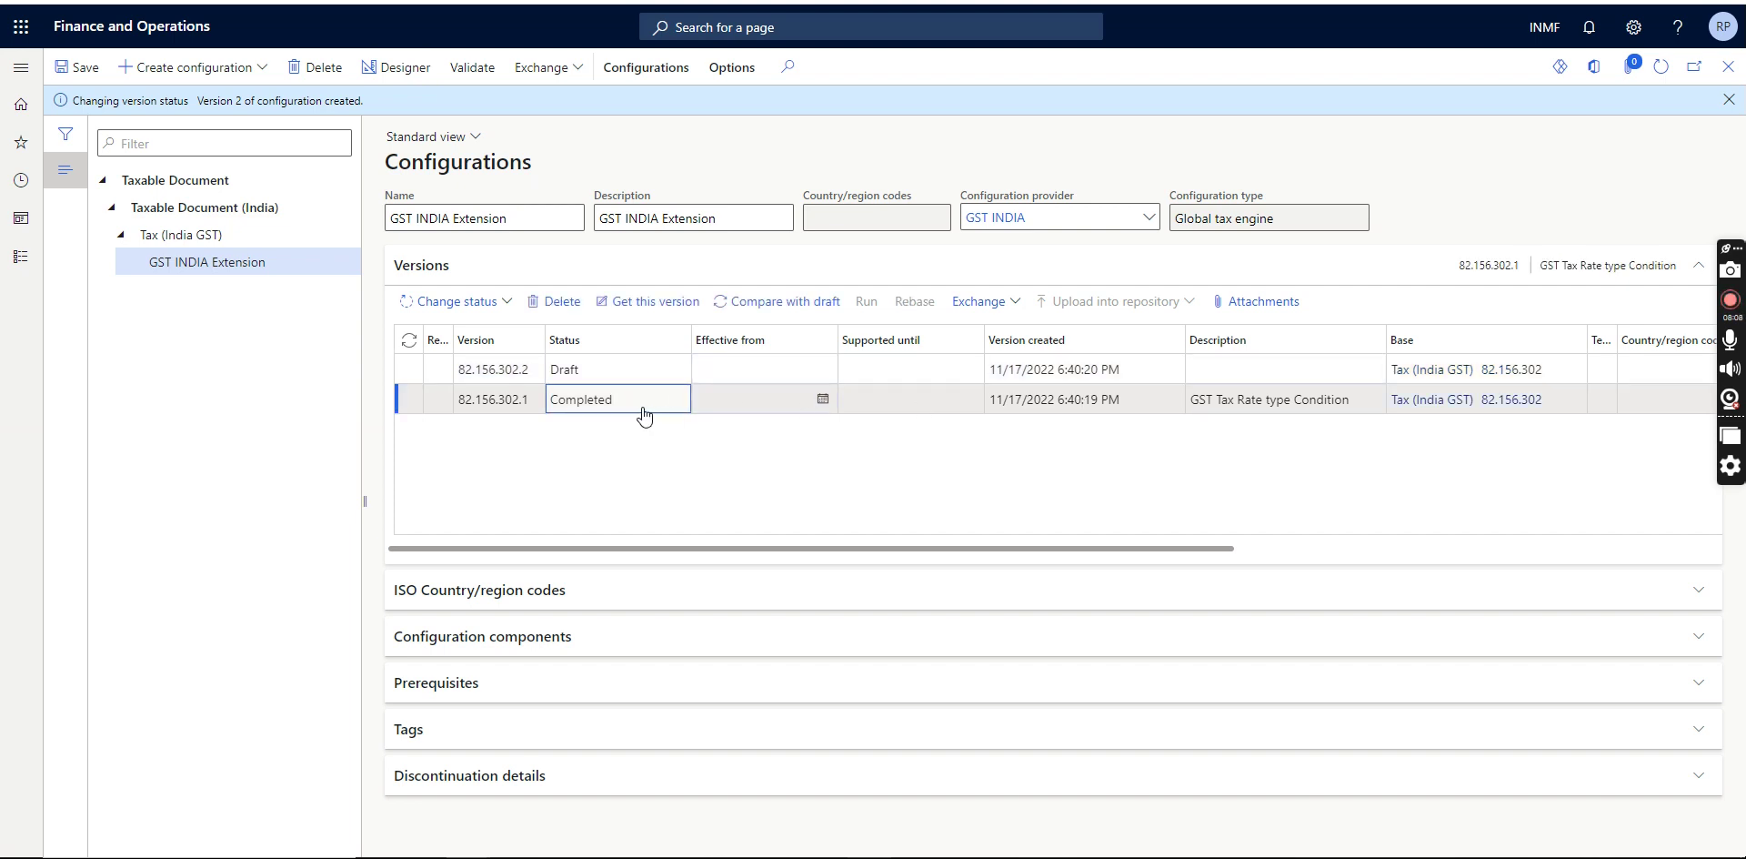
{"action": "left_click_drag", "start_coordinate": [615, 404], "coordinate": [553, 409]}
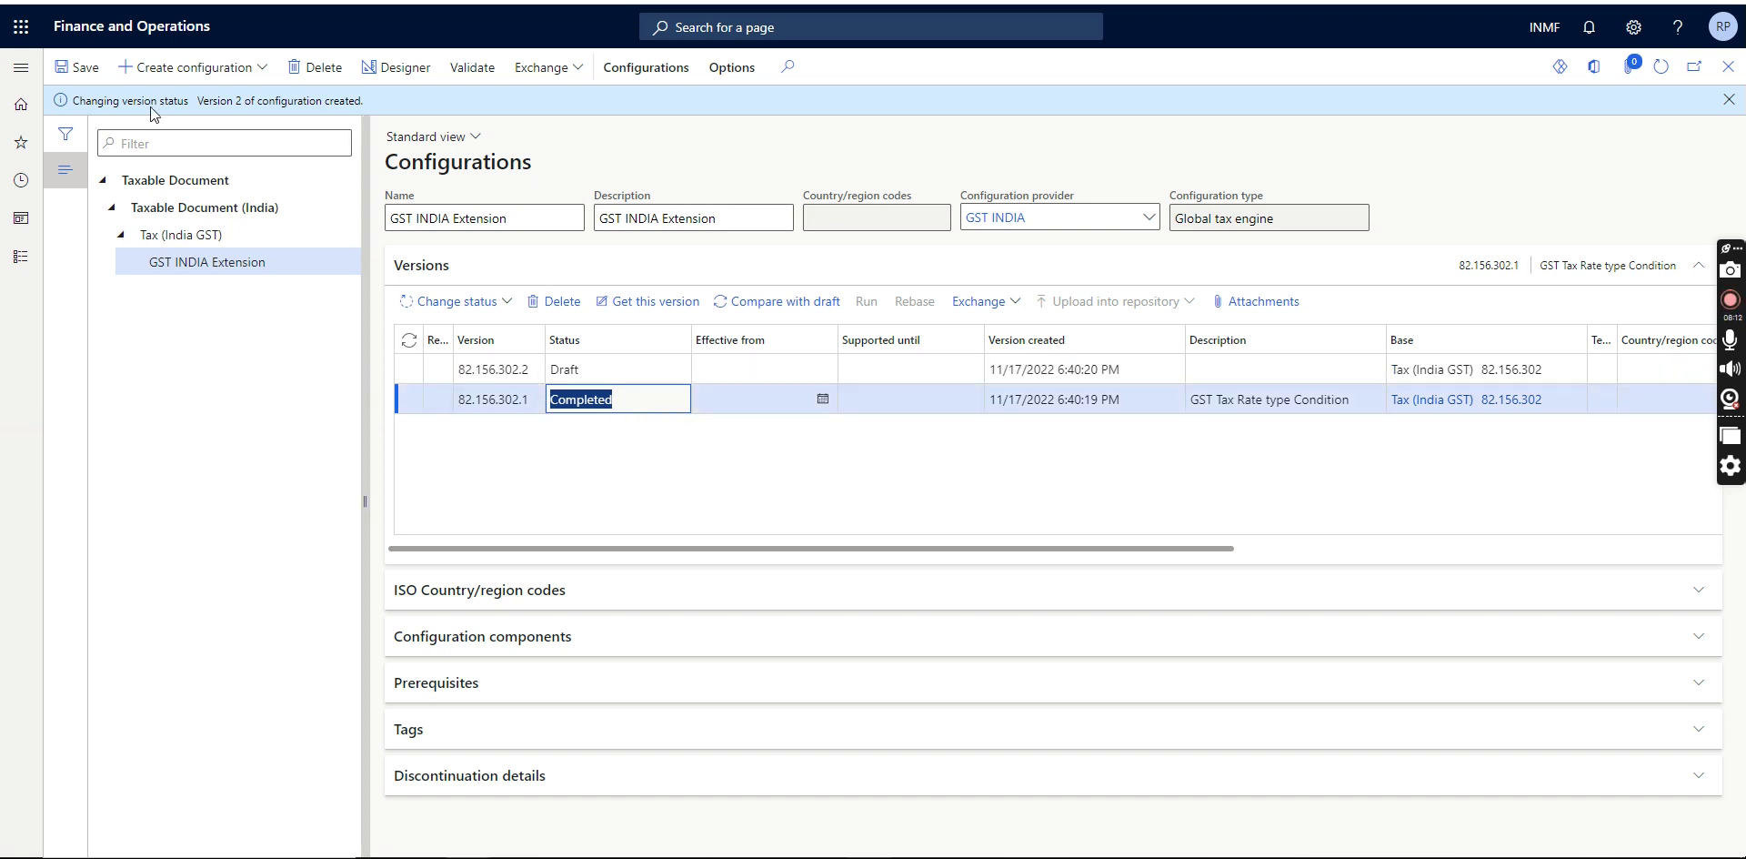
{"action": "left_click", "coordinate": [78, 67]}
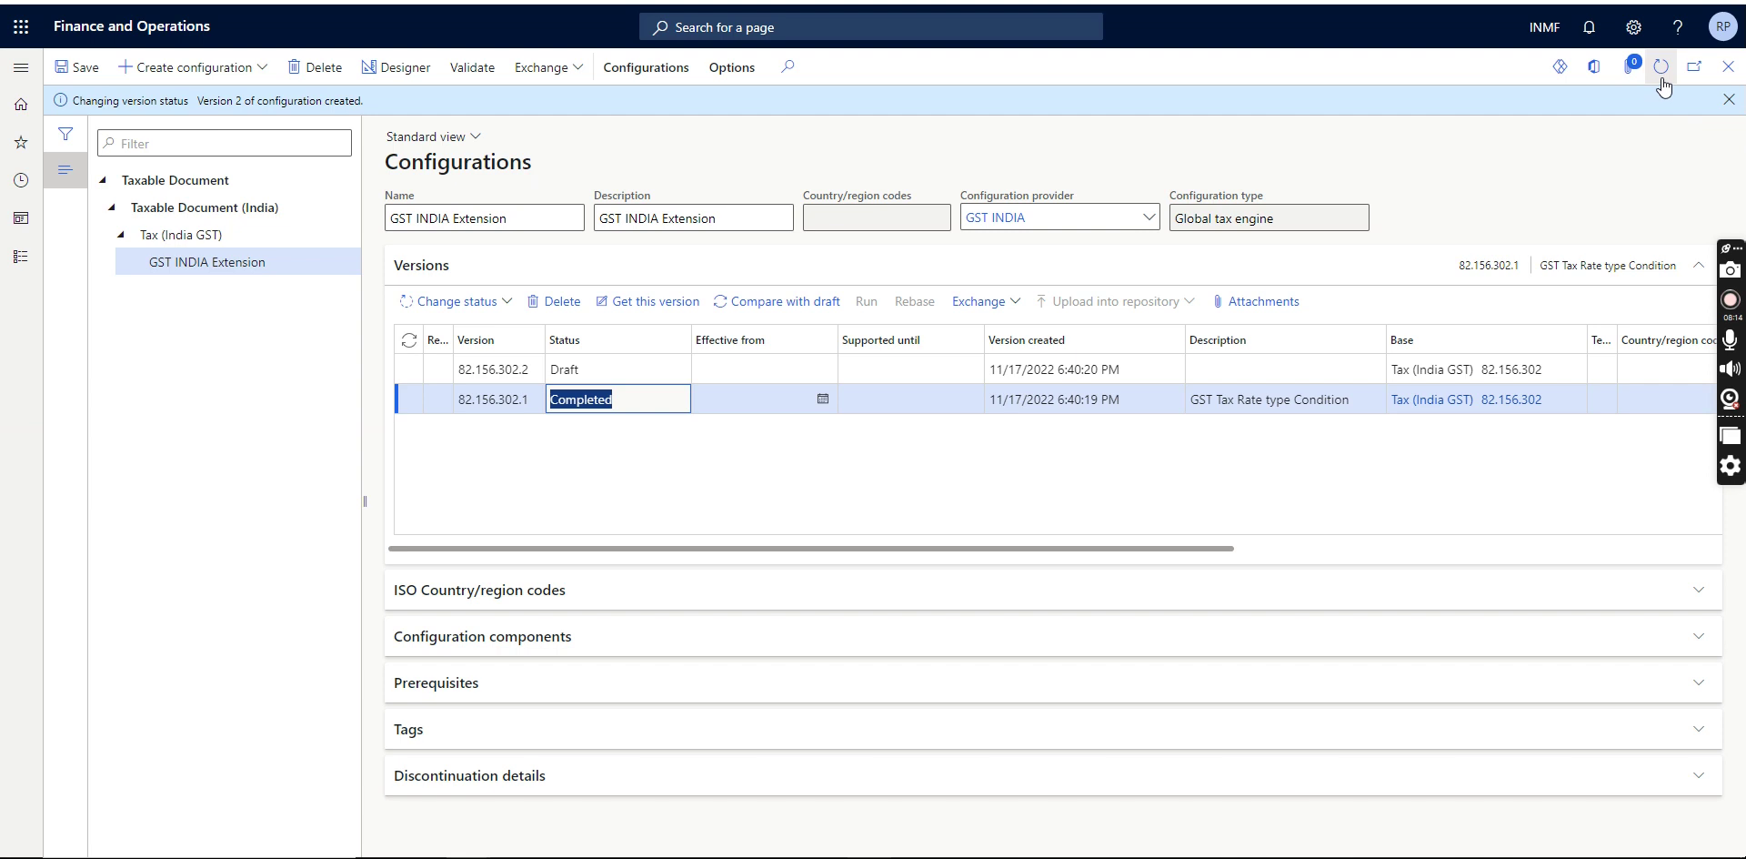
Open Tax > Tax setup, select the INDIA GST (INMF) row and show its Configurations.
{"action": "left_click", "coordinate": [20, 259]}
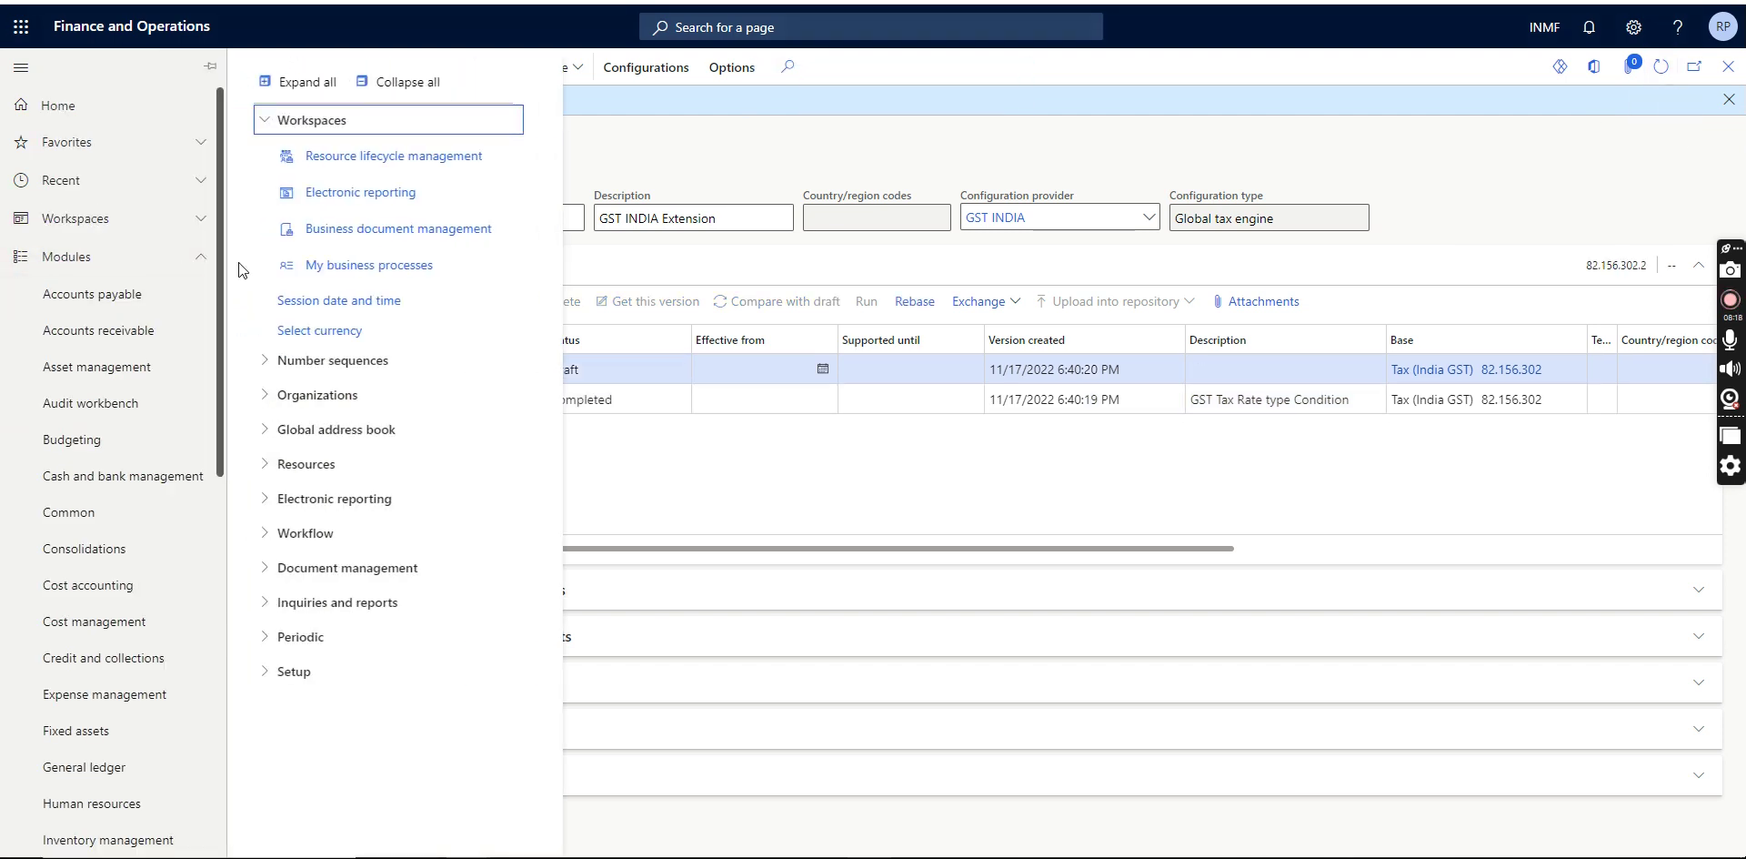
{"action": "left_click_drag", "start_coordinate": [221, 253], "coordinate": [220, 628]}
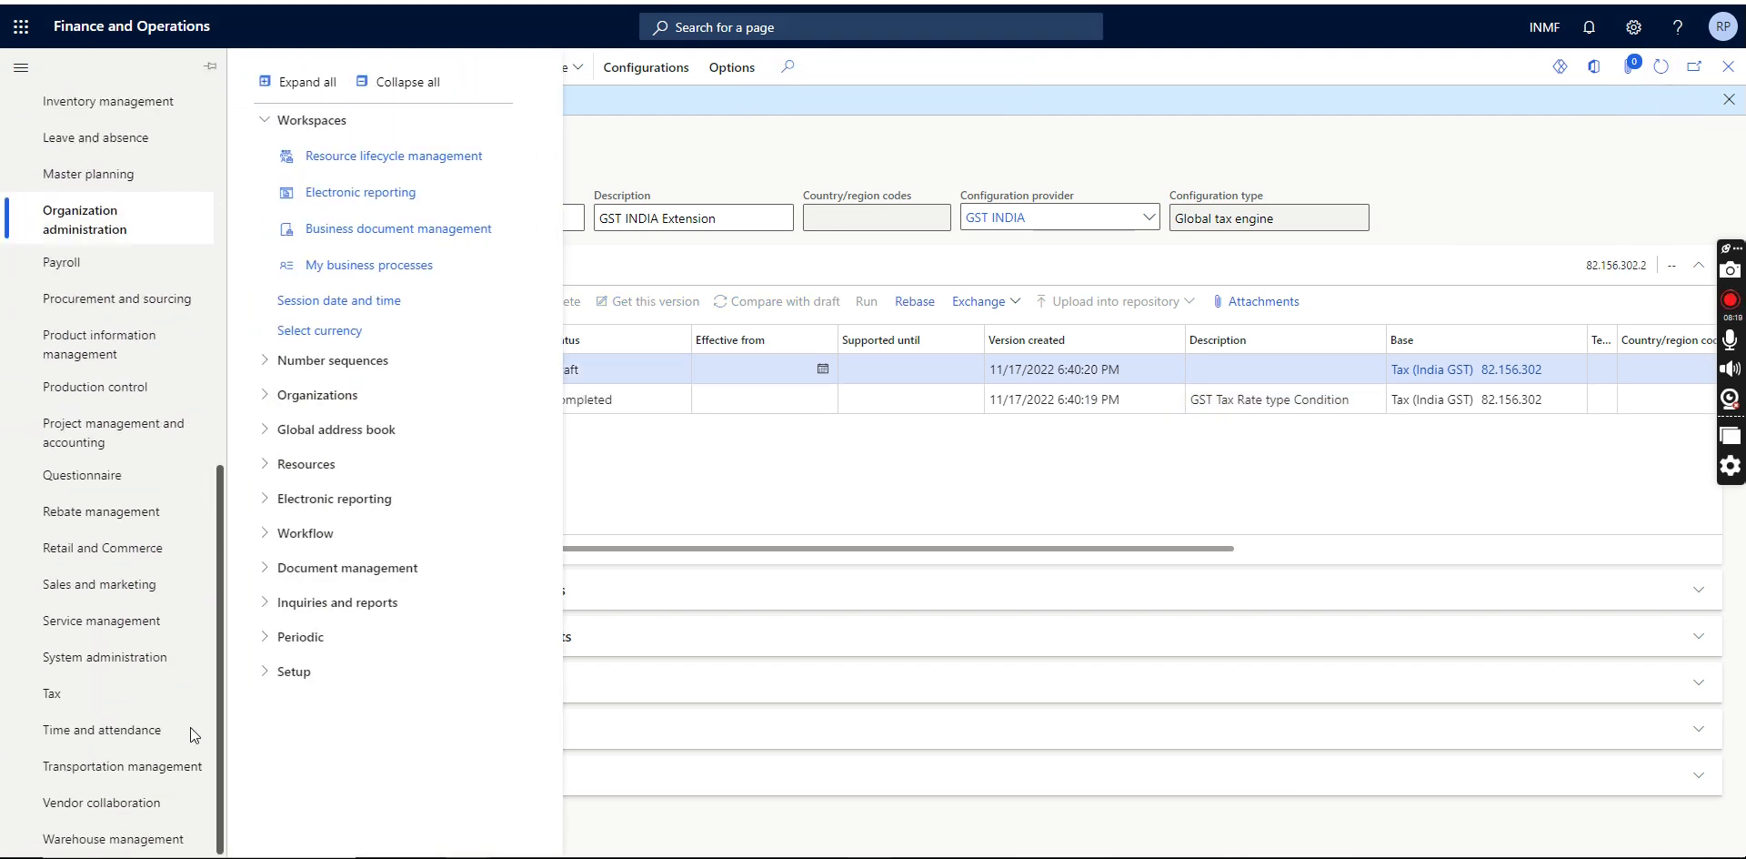
{"action": "left_click", "coordinate": [158, 693]}
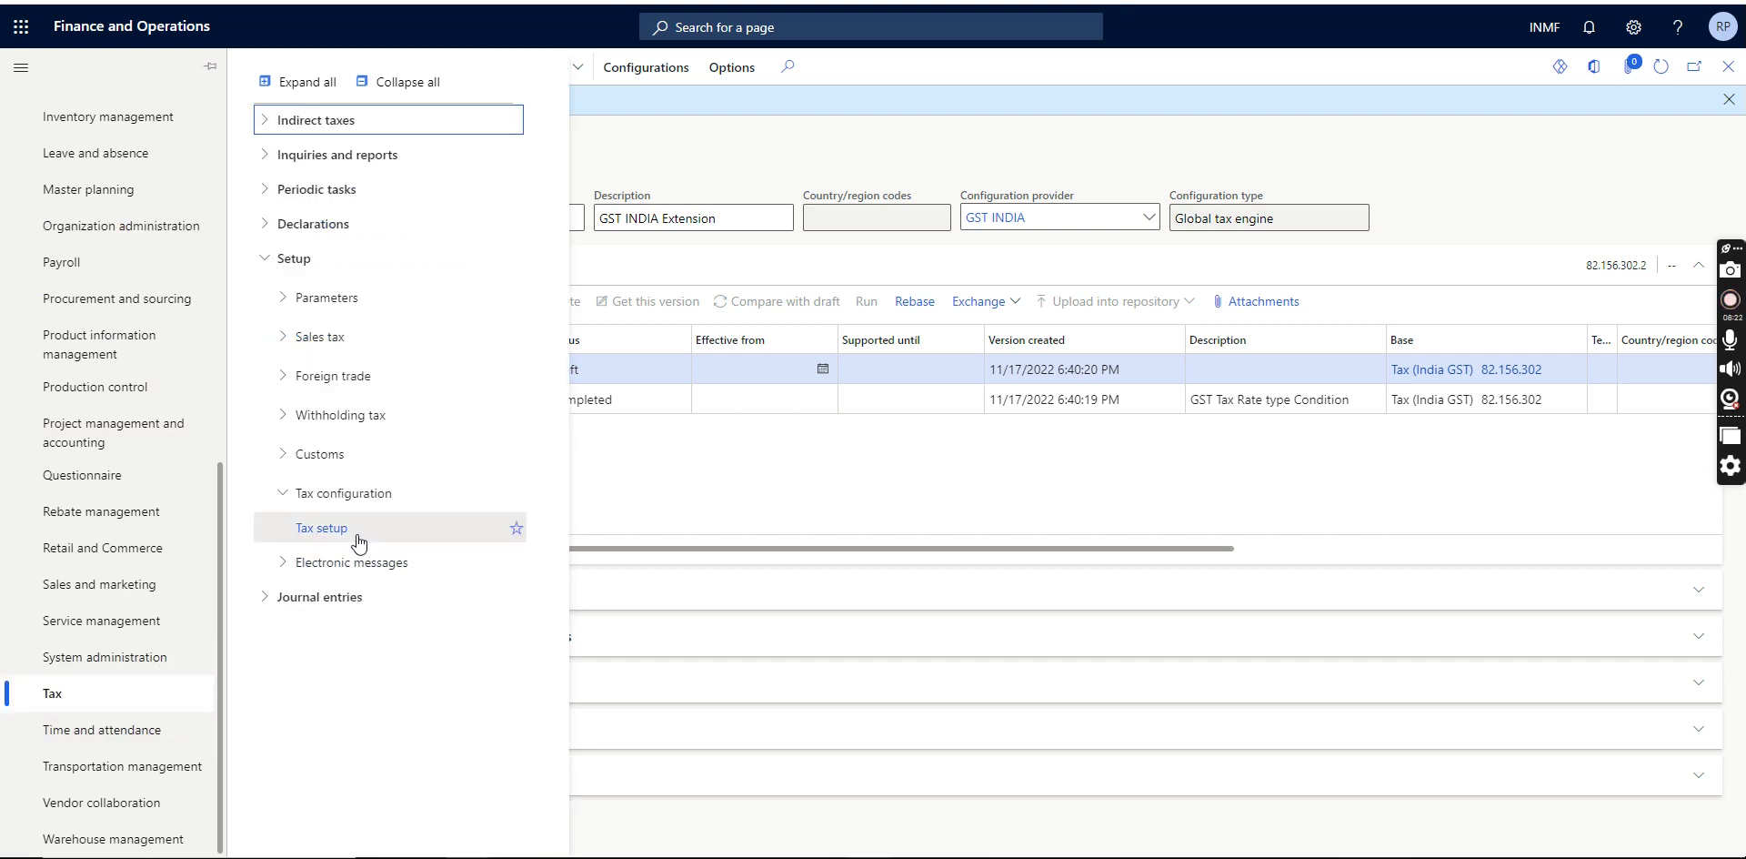
{"action": "left_click", "coordinate": [519, 535]}
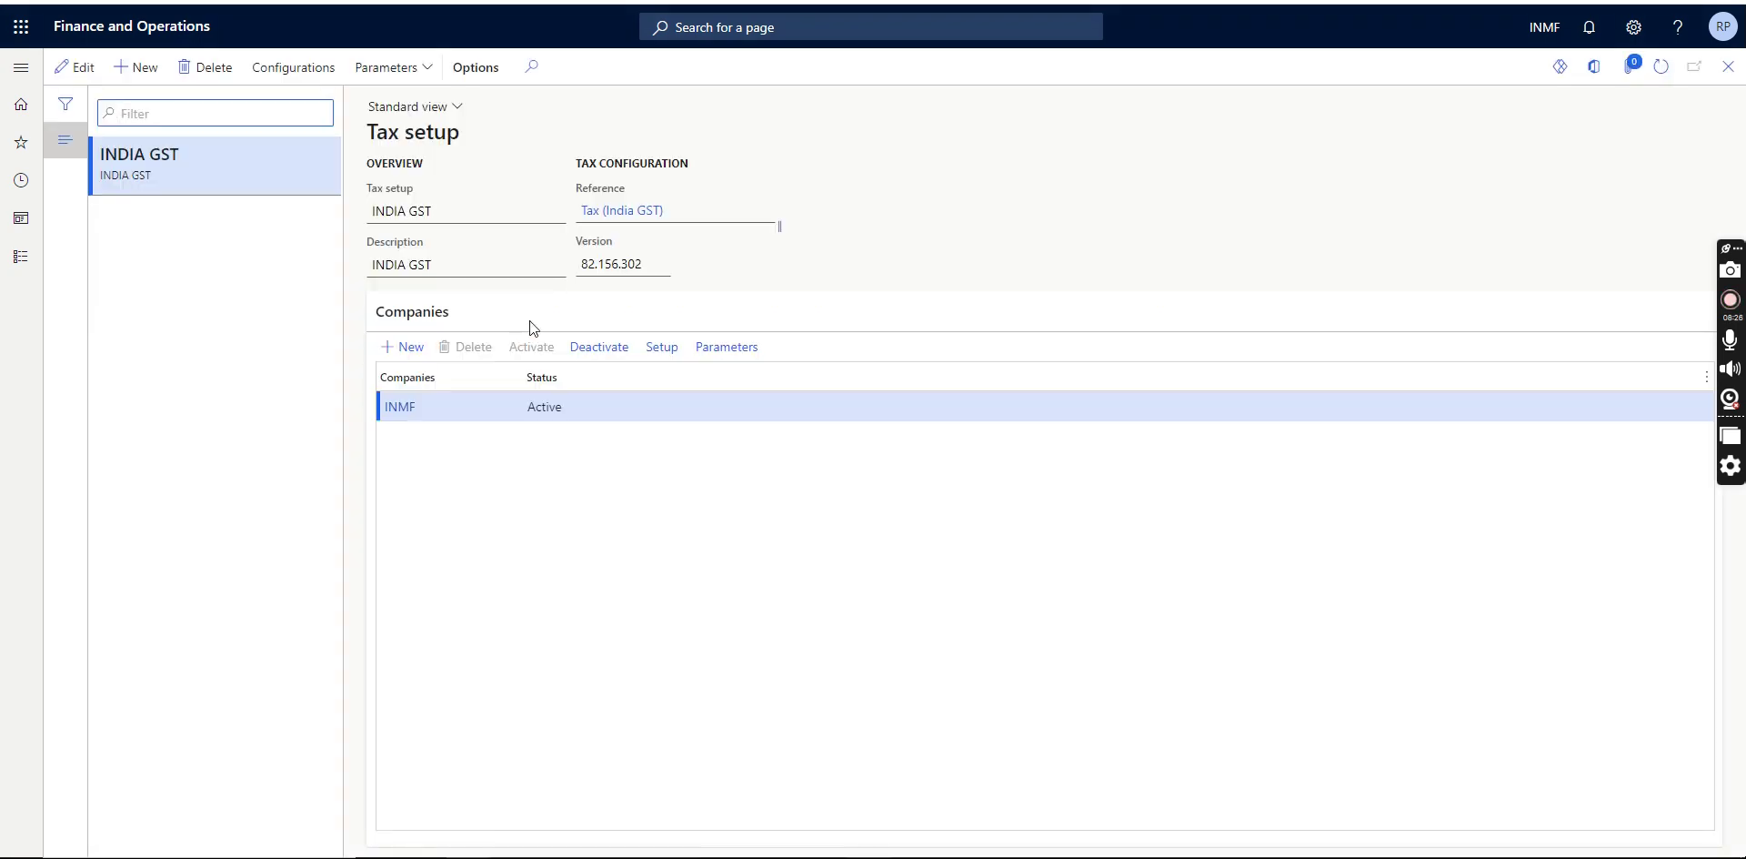
{"action": "left_click", "coordinate": [557, 406]}
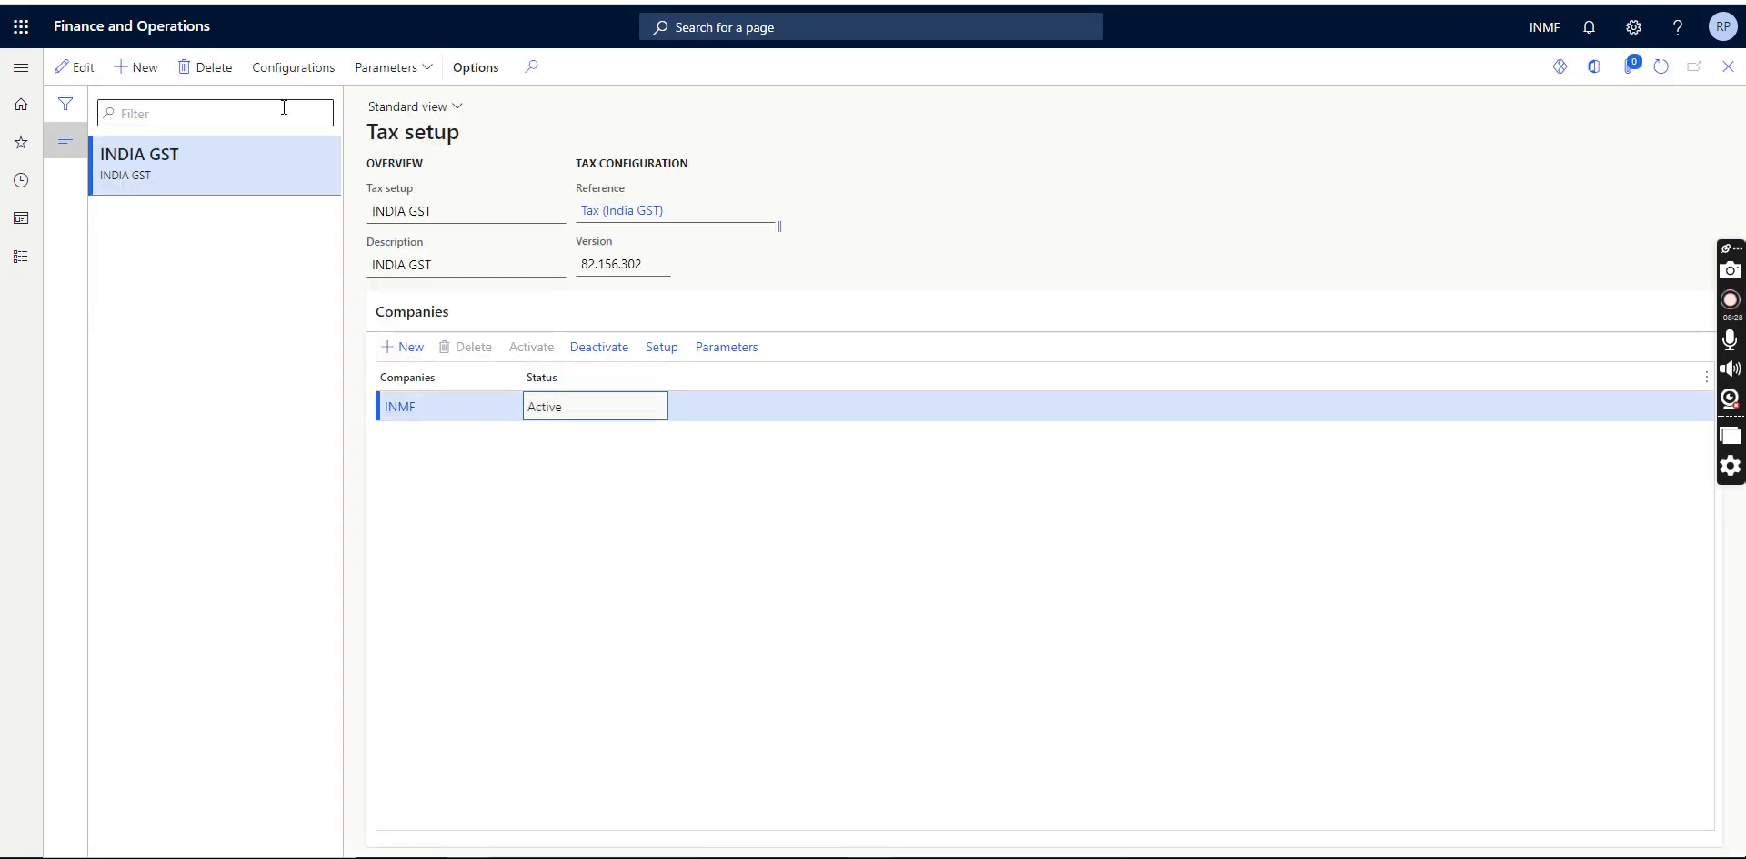
{"action": "left_click", "coordinate": [77, 67]}
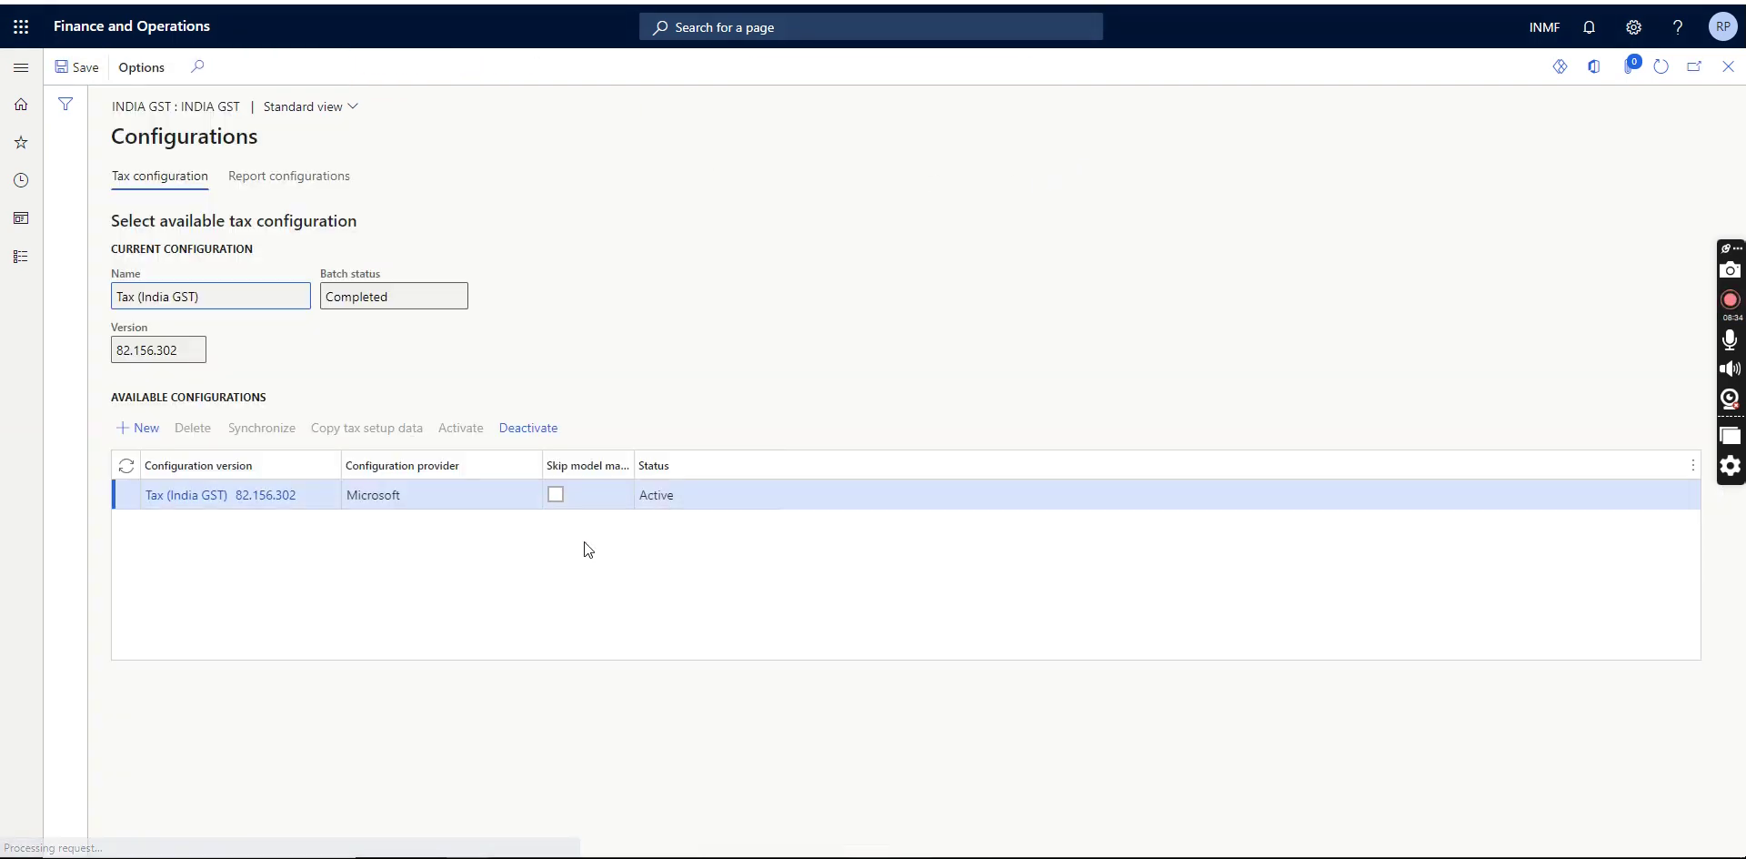
Add and save a new configuration row with version GST INDIA Extension.
{"action": "left_click", "coordinate": [142, 429]}
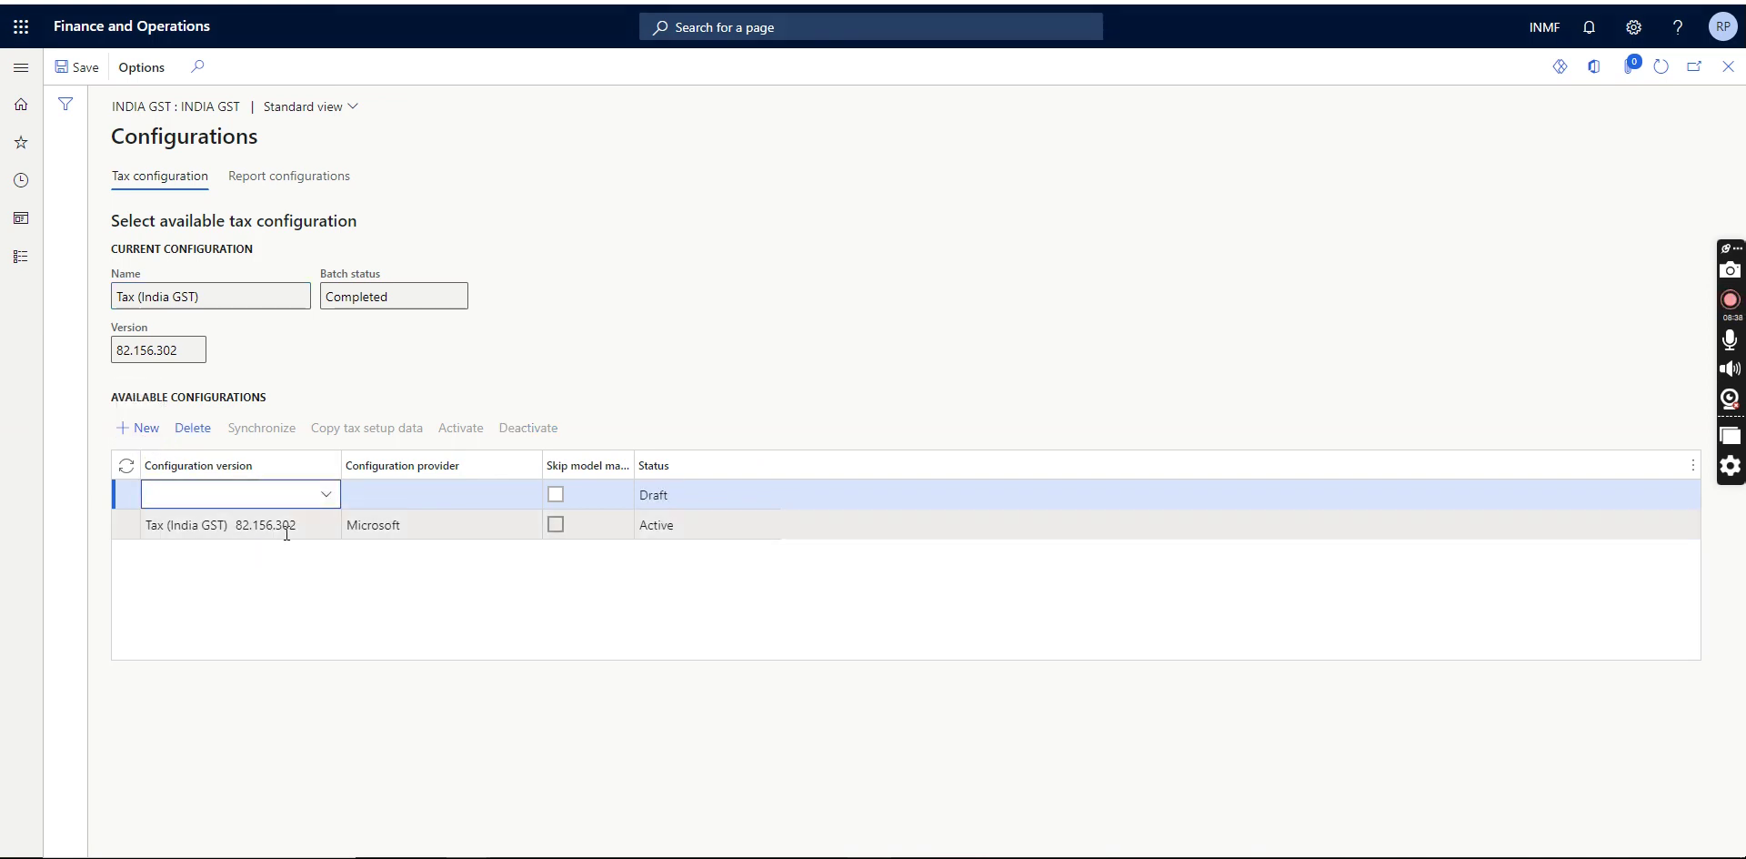
{"action": "left_click", "coordinate": [327, 496]}
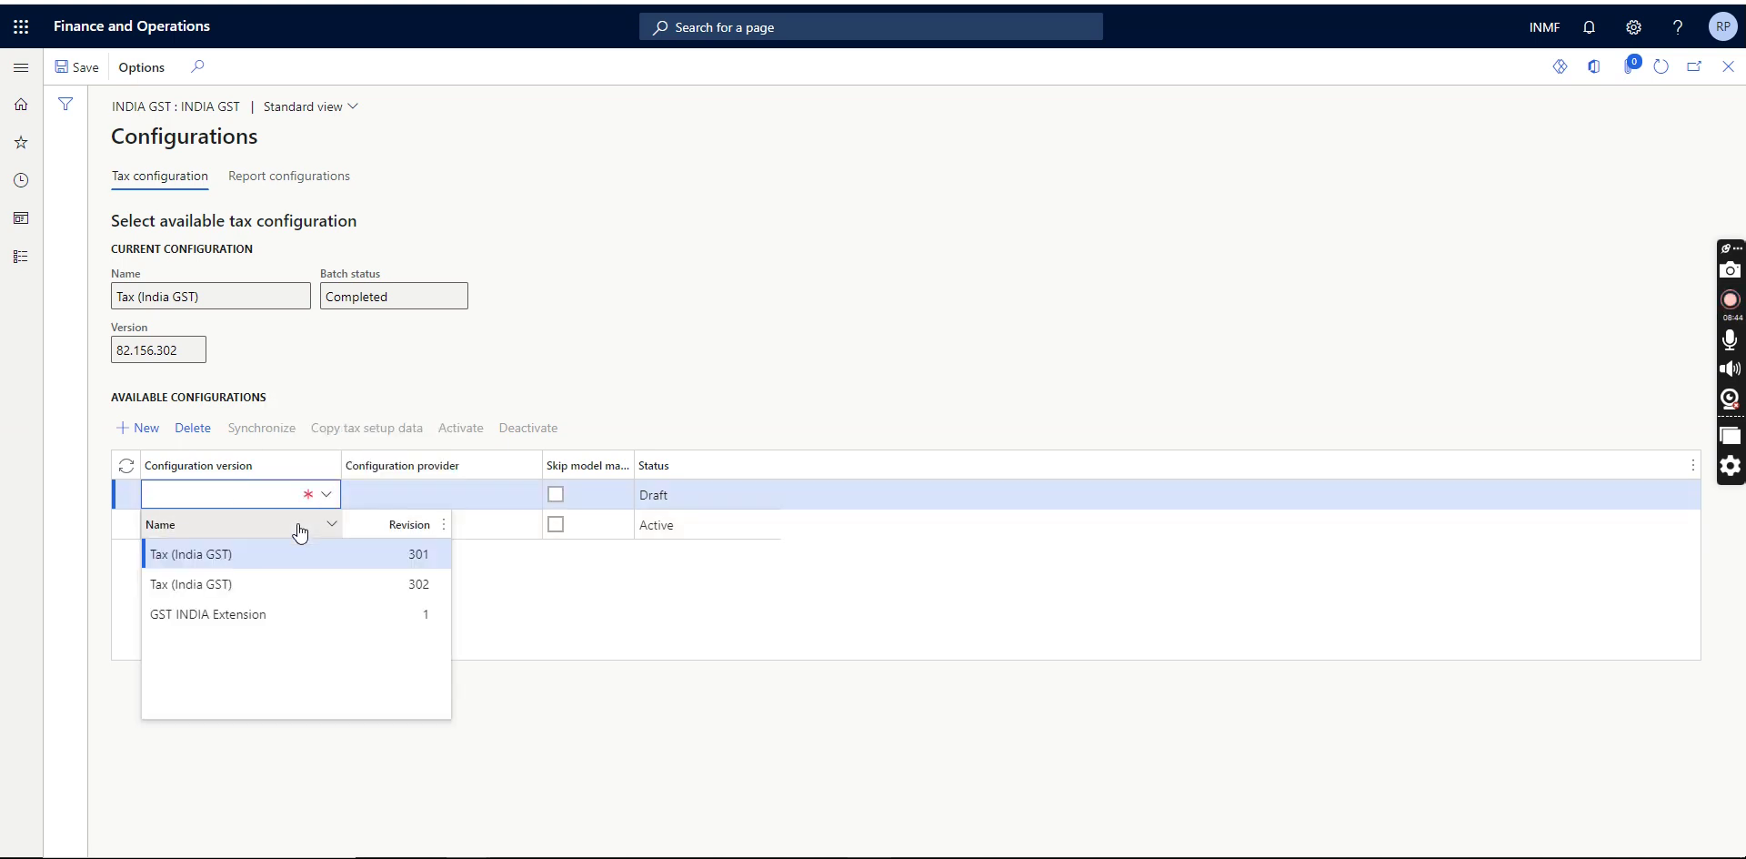
{"action": "left_click", "coordinate": [239, 620]}
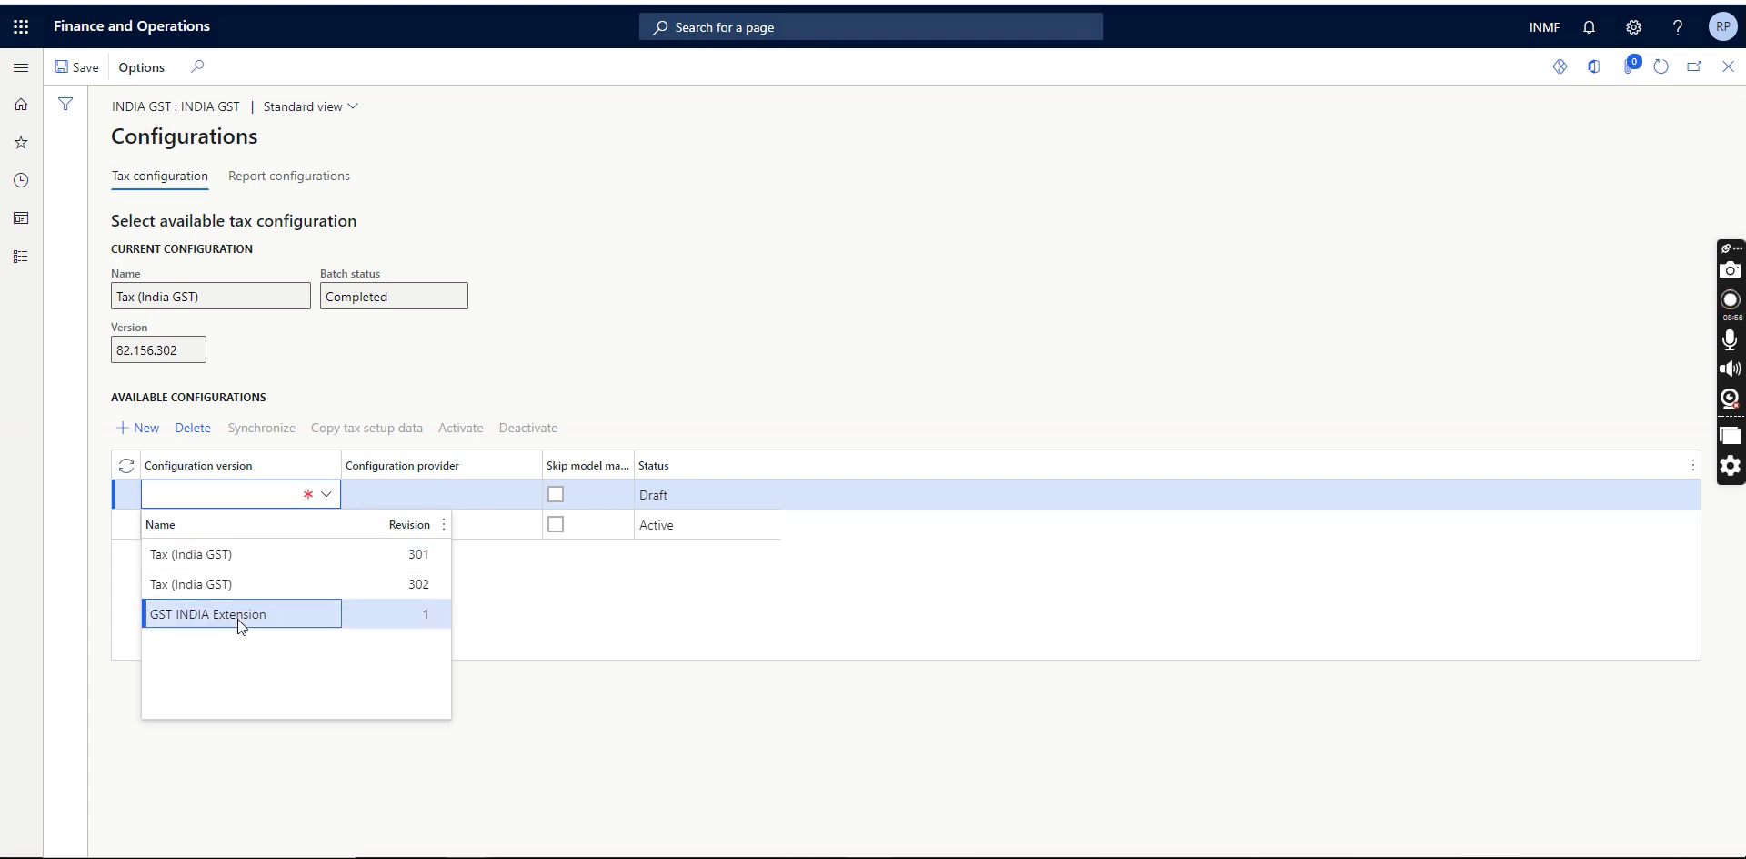
{"action": "left_click", "coordinate": [74, 68]}
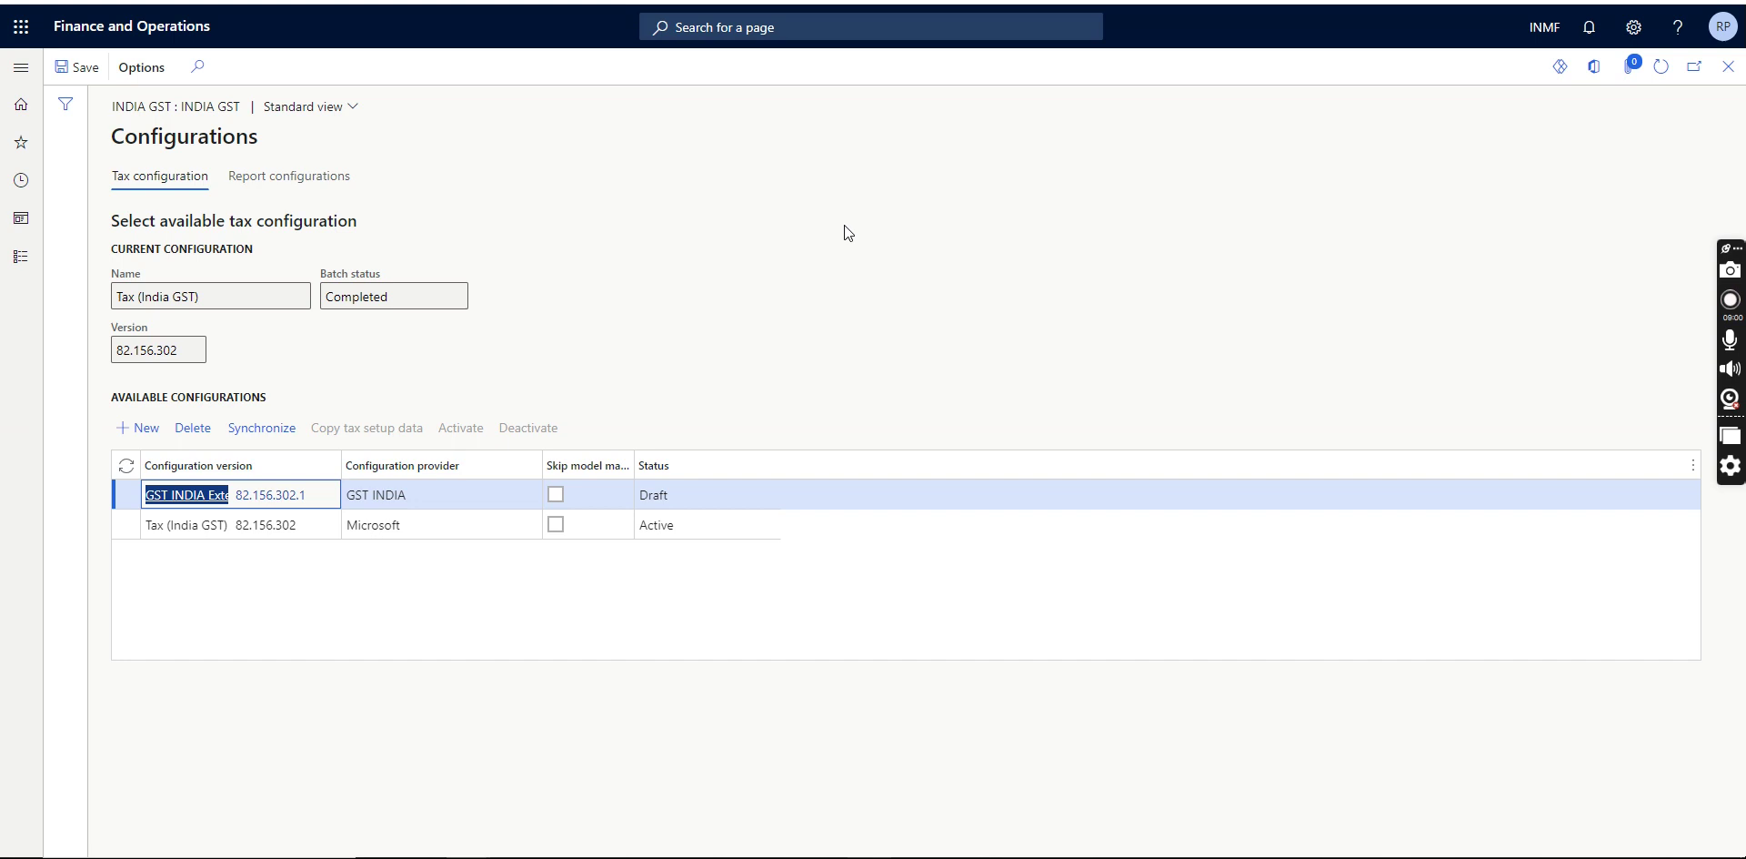
Synchronize the new GST INDIA Extension 82.156.302.1 configuration.
{"action": "left_click", "coordinate": [427, 493]}
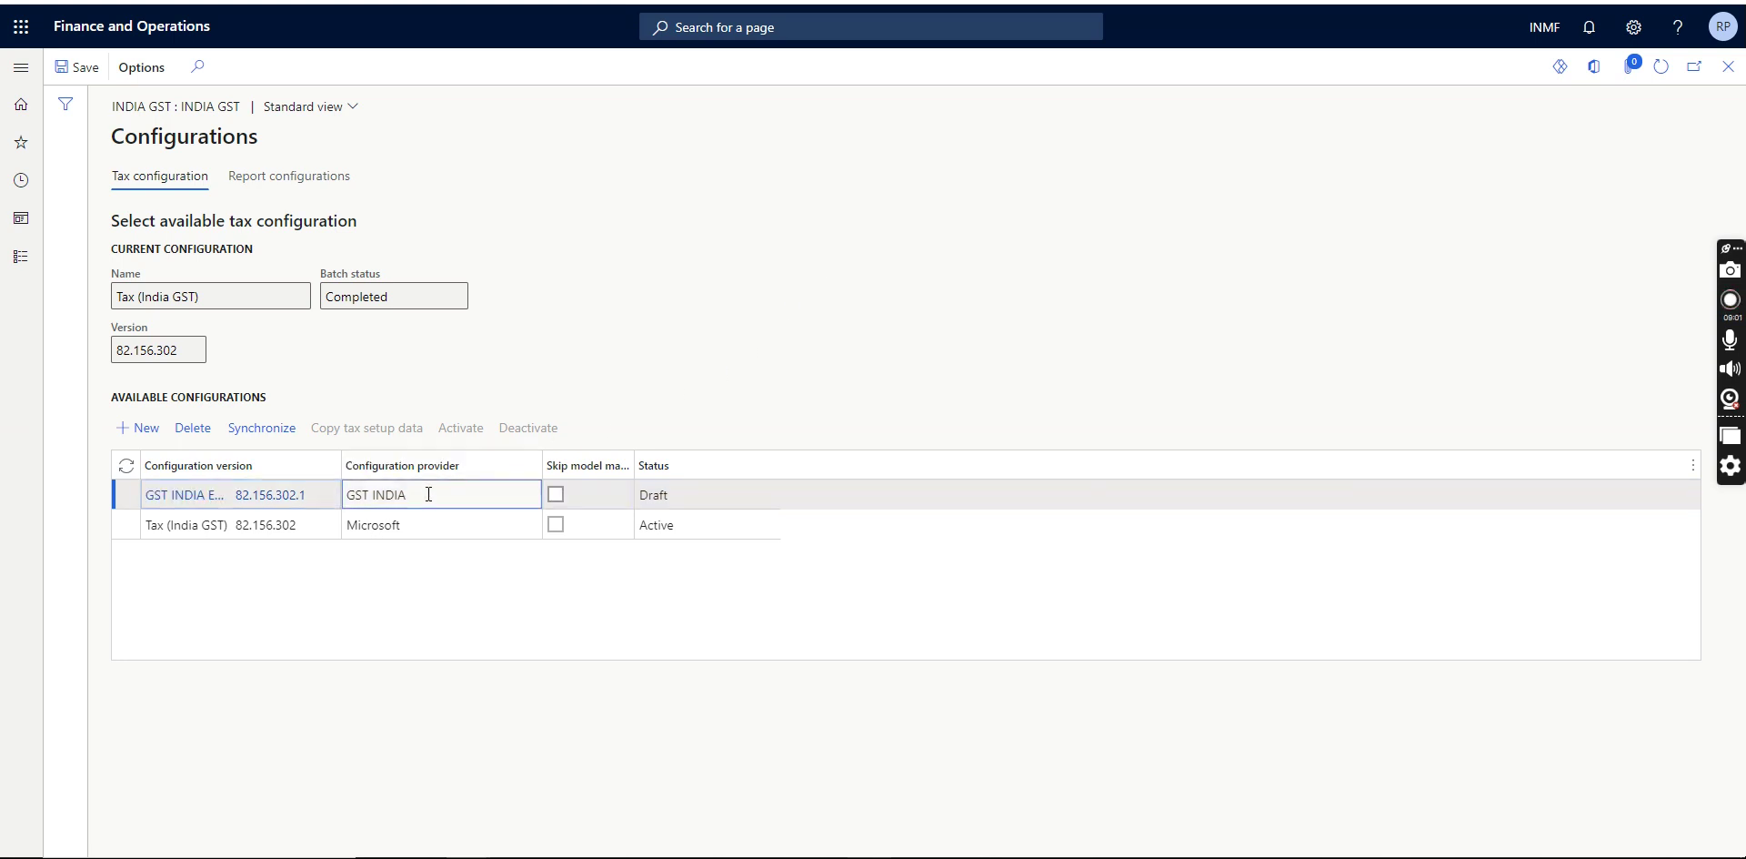
{"action": "left_click", "coordinate": [259, 430]}
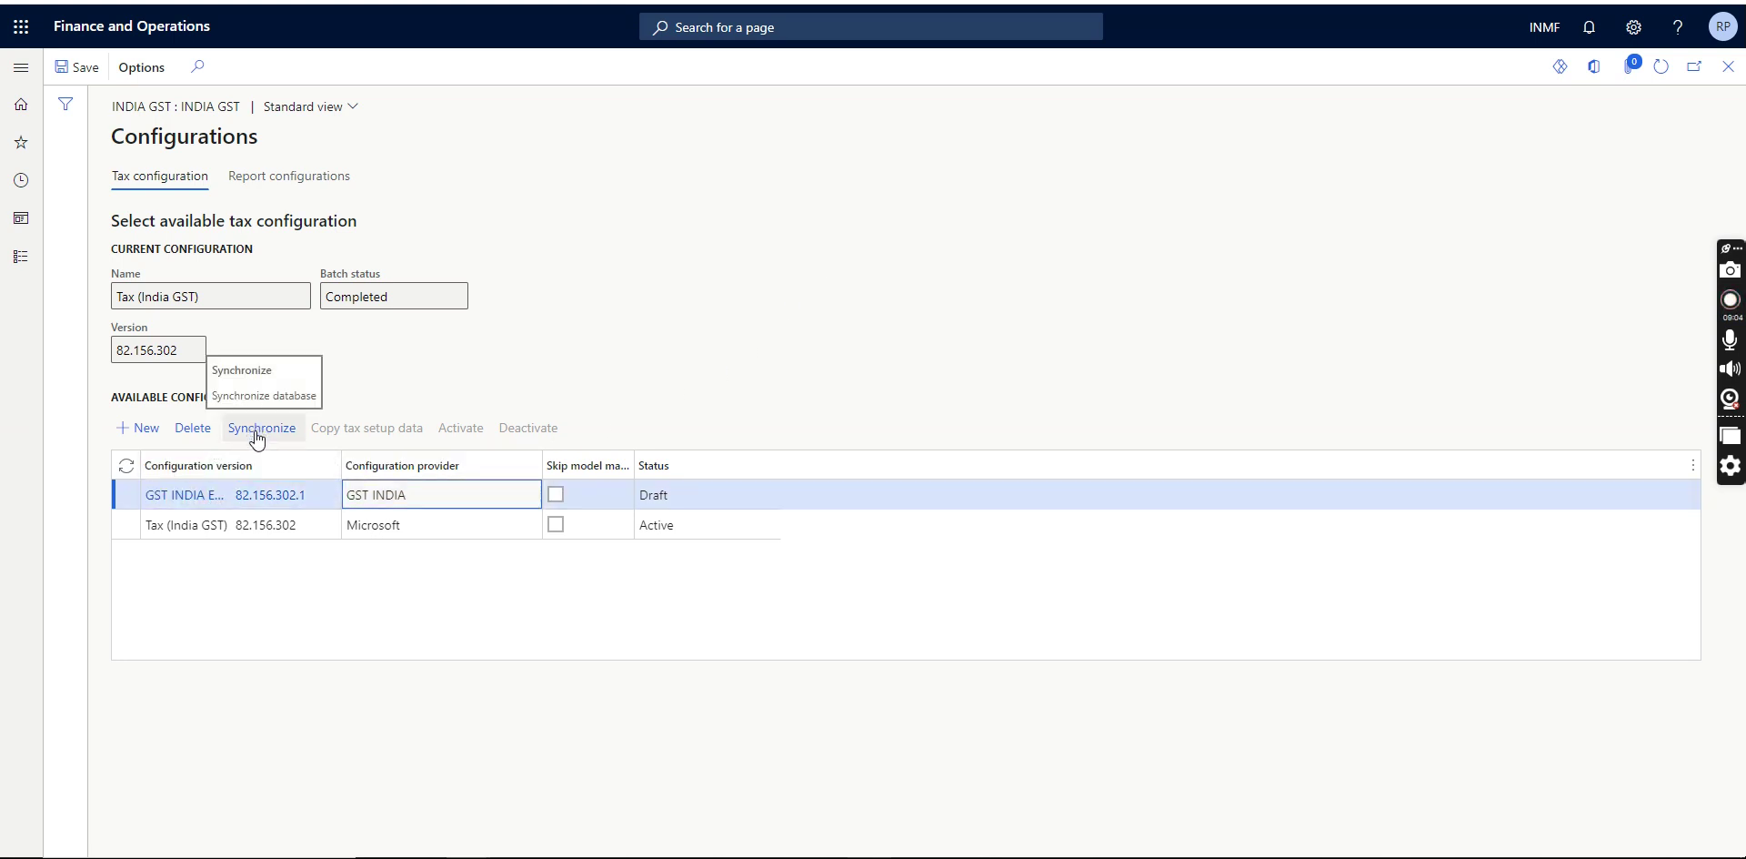
{"action": "left_click", "coordinate": [257, 436]}
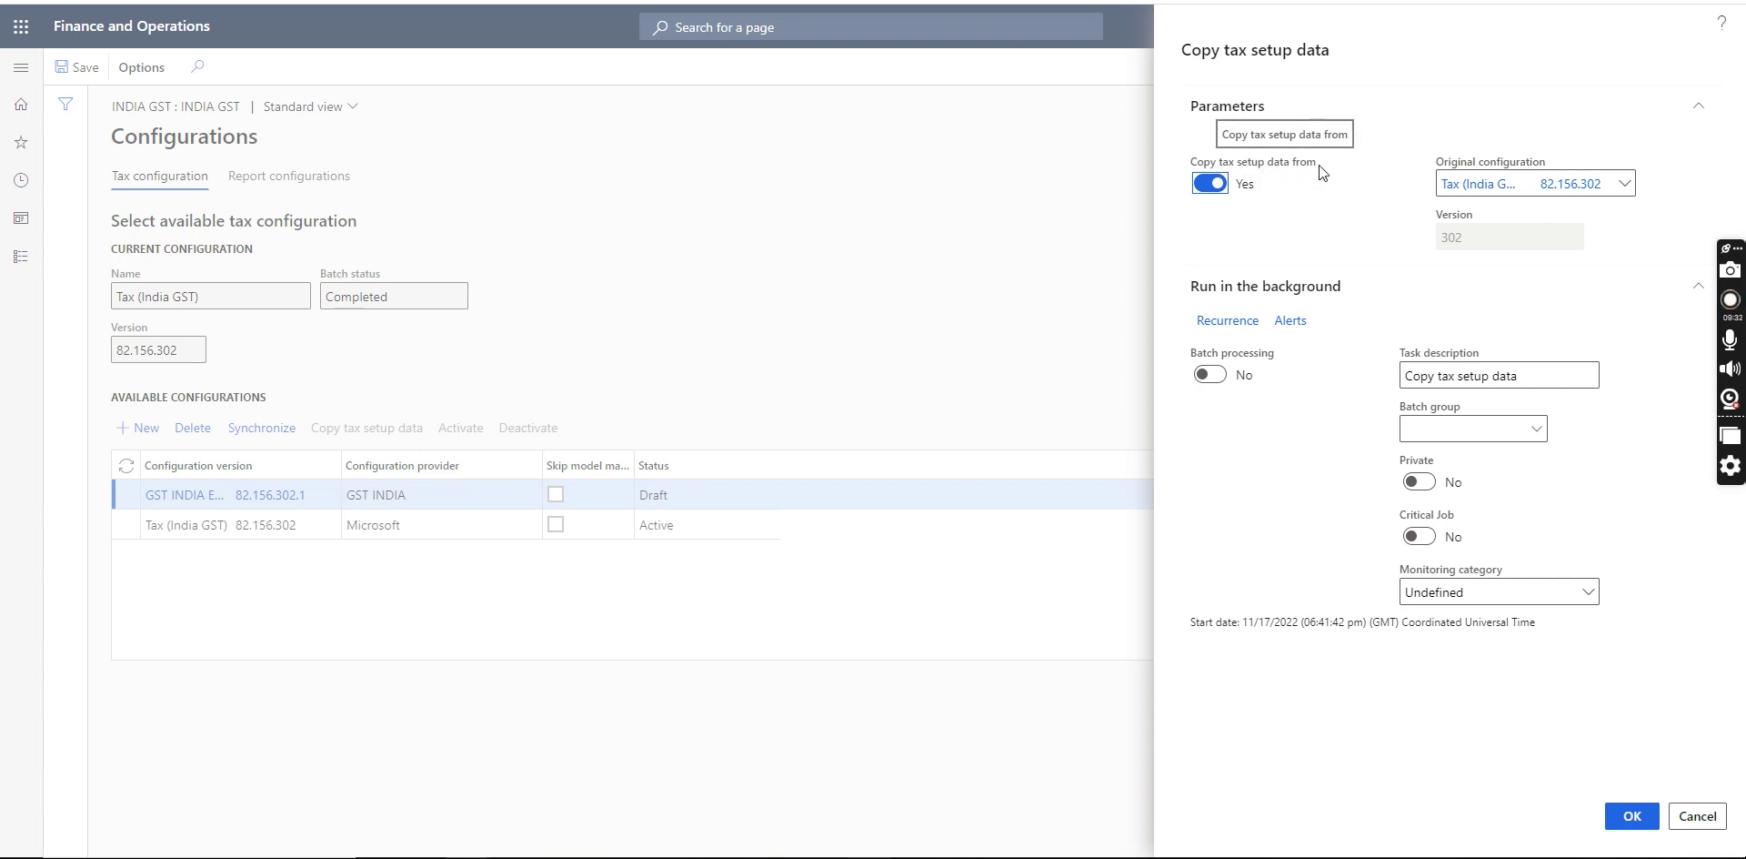
Copy tax setup data from original configuration Tax (India GST) 302 and submit it.
{"action": "left_click_drag", "start_coordinate": [1557, 166], "coordinate": [1433, 173]}
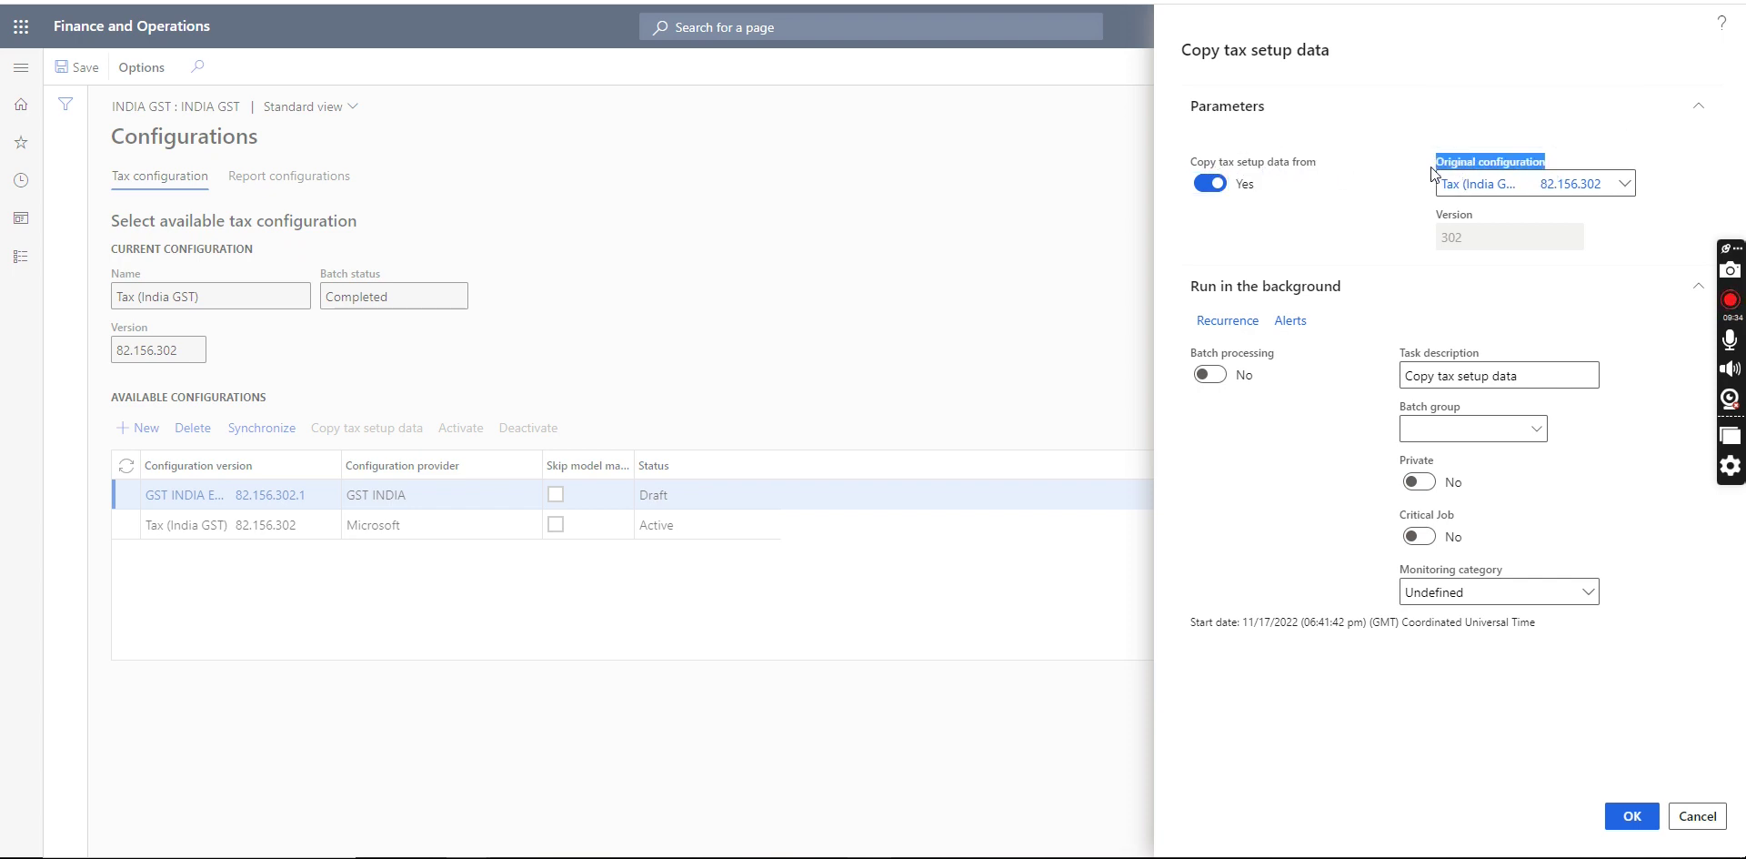
{"action": "left_click", "coordinate": [1625, 185]}
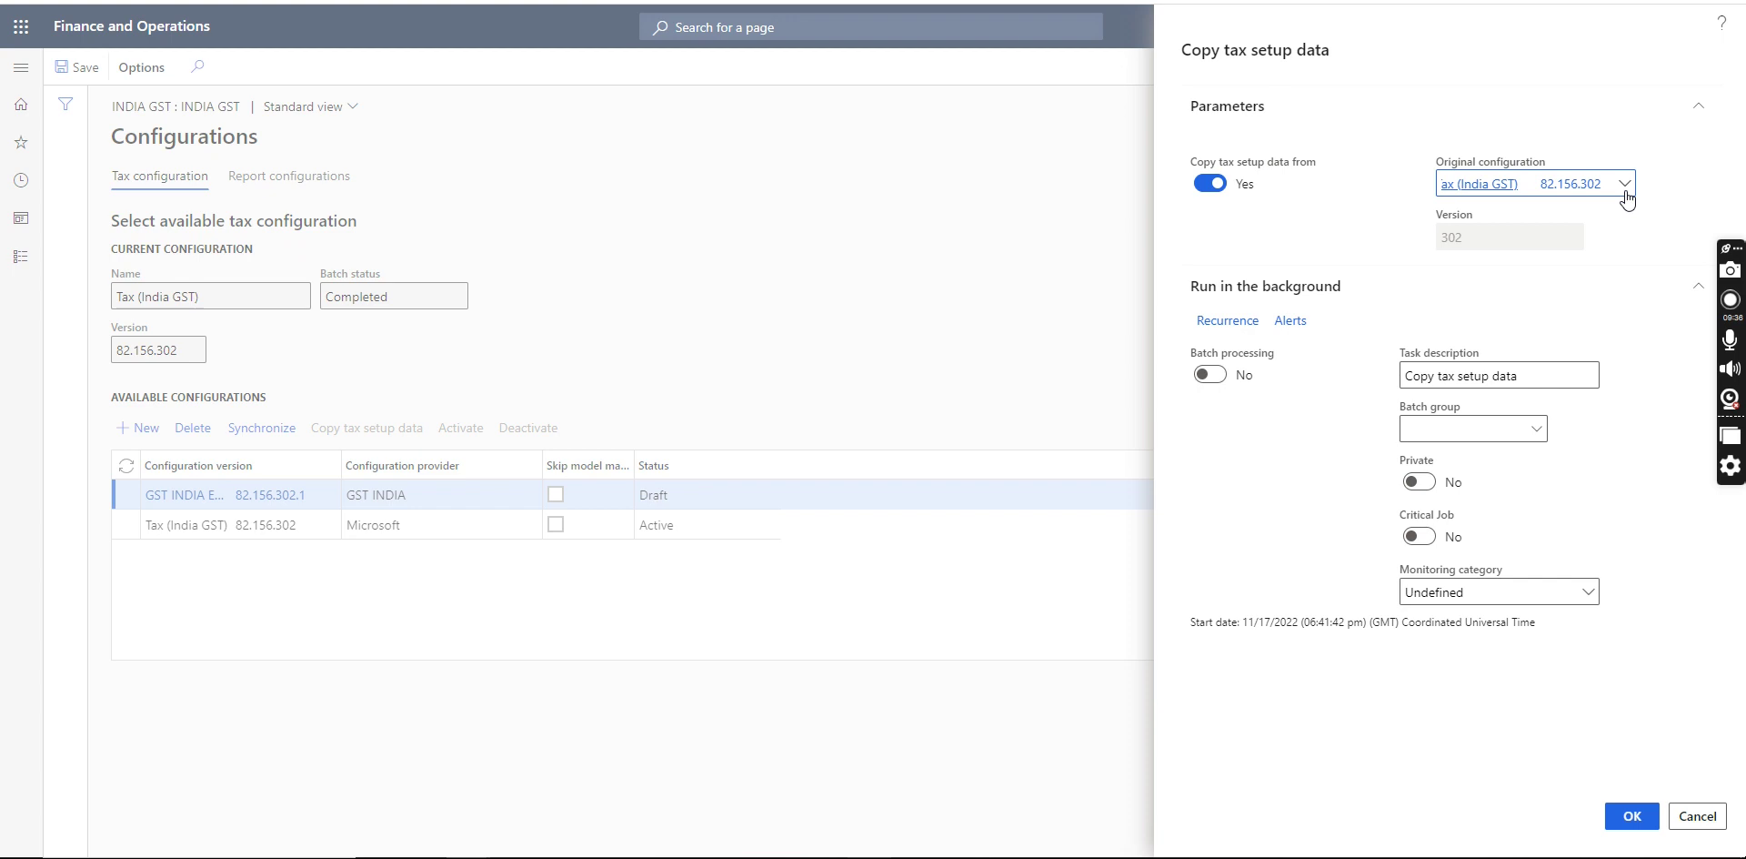
{"action": "left_click", "coordinate": [1625, 191]}
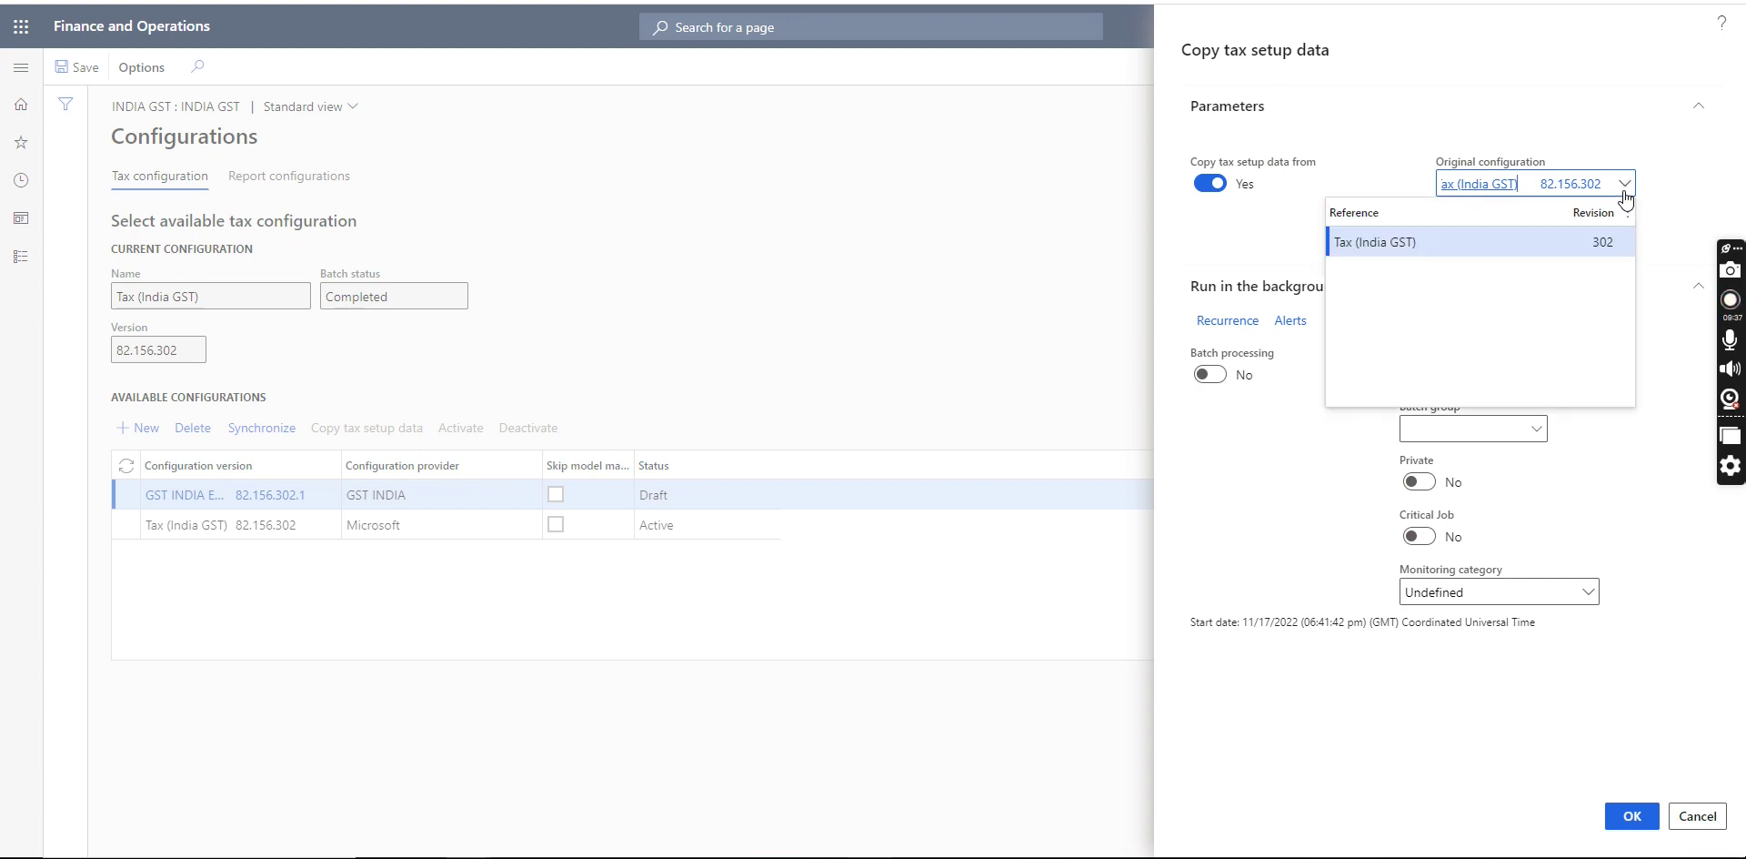
{"action": "left_click", "coordinate": [1442, 244]}
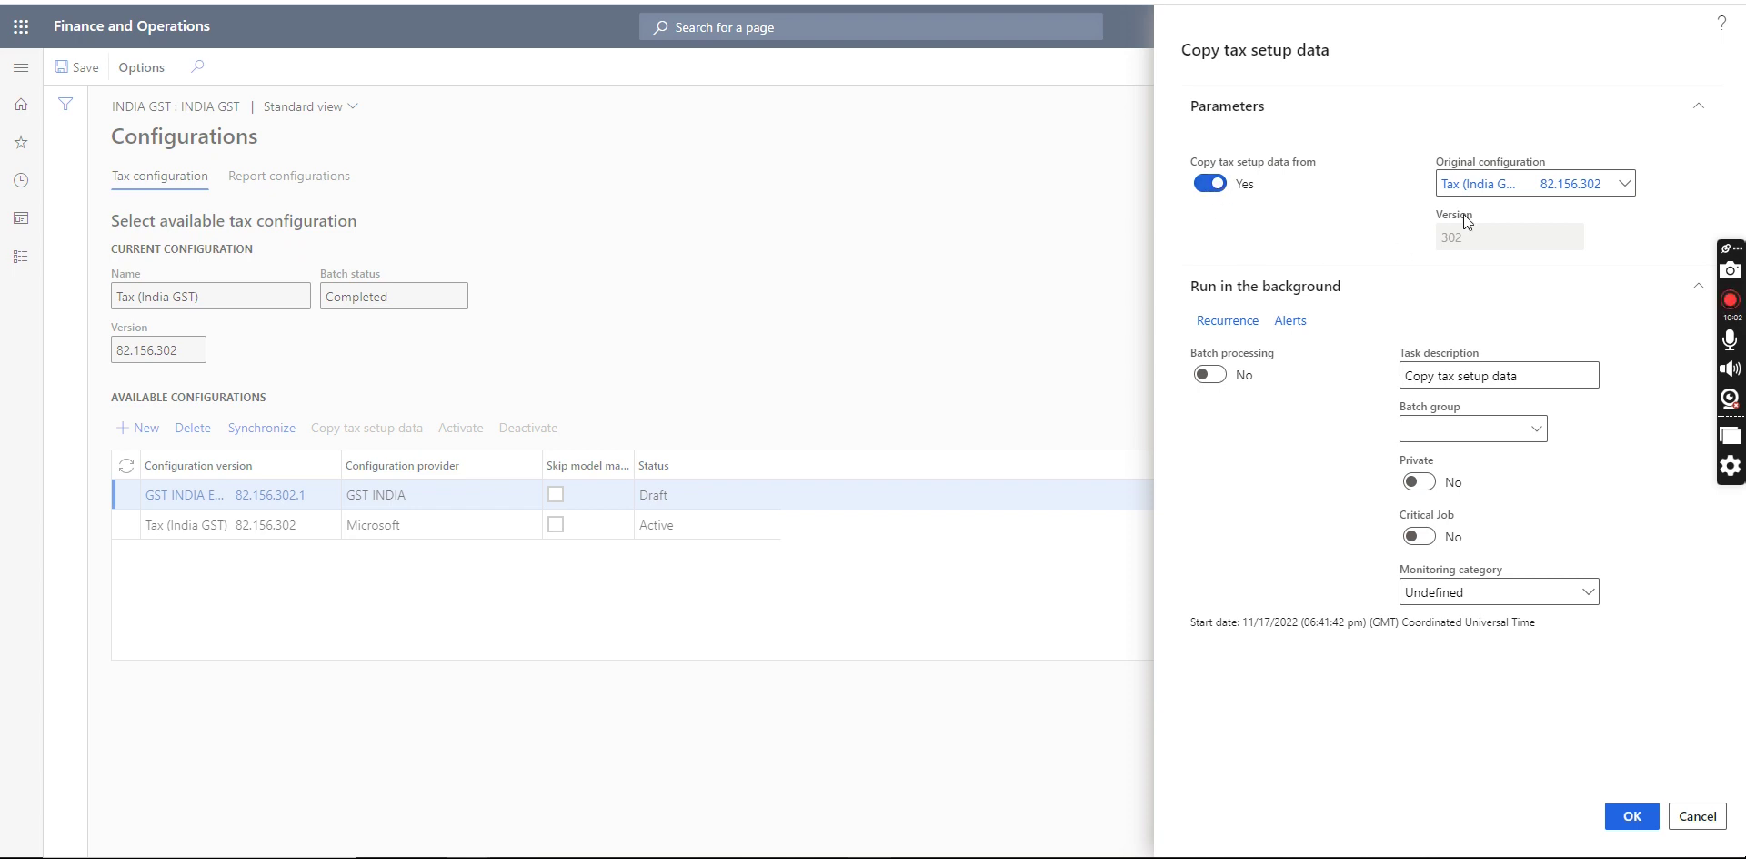
{"action": "left_click_drag", "start_coordinate": [1546, 162], "coordinate": [1422, 171]}
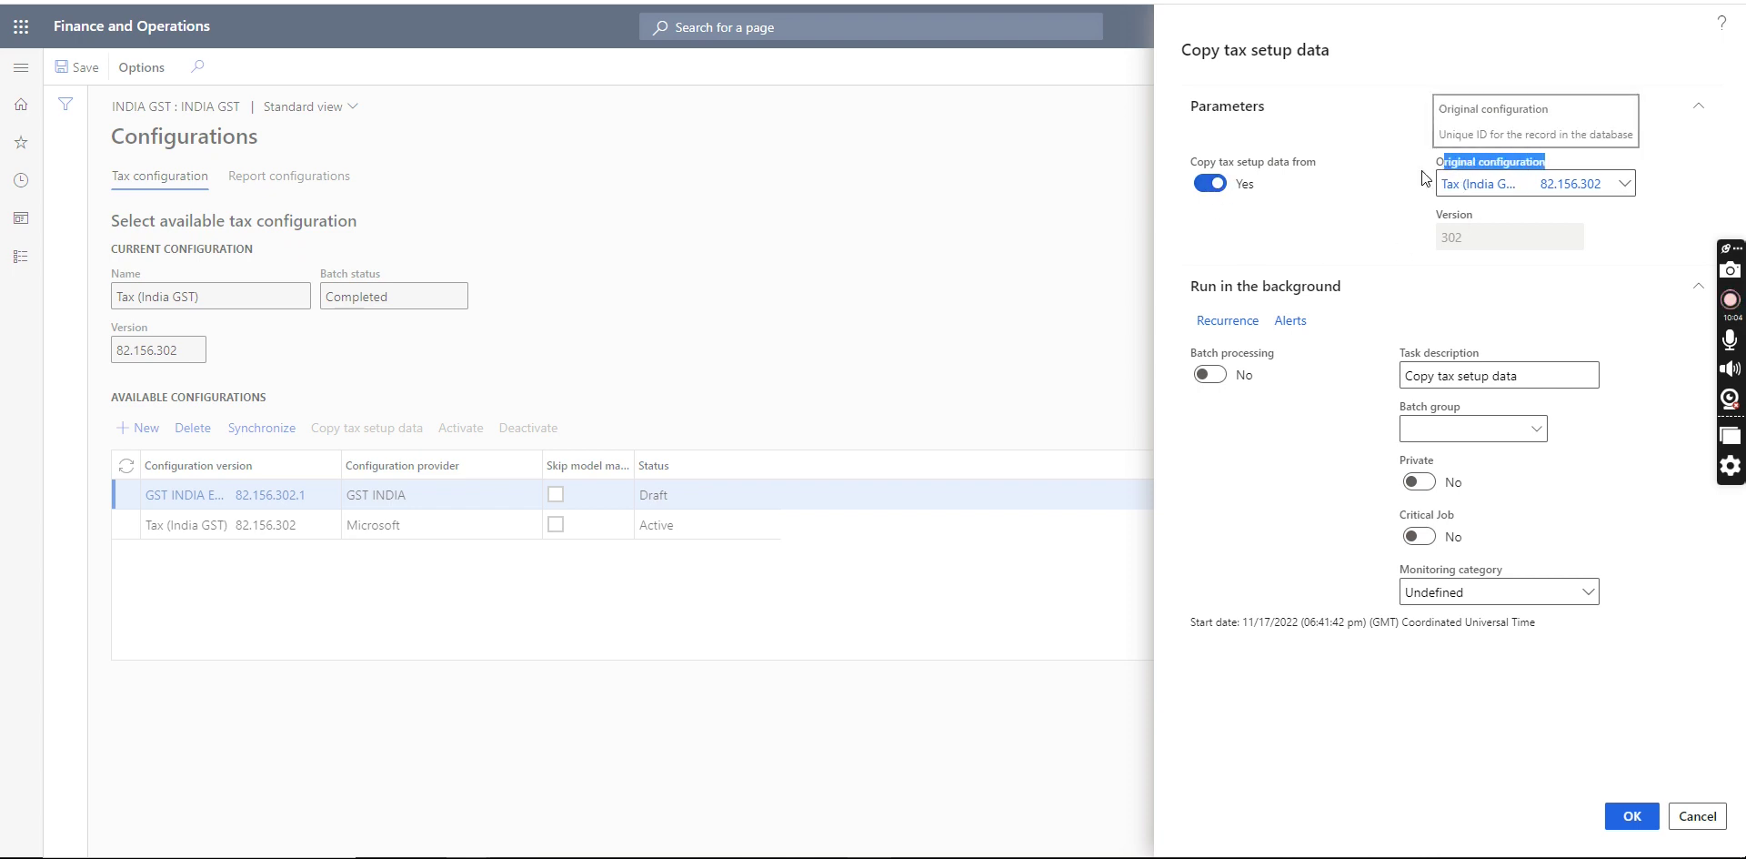
{"action": "left_click", "coordinate": [1427, 647]}
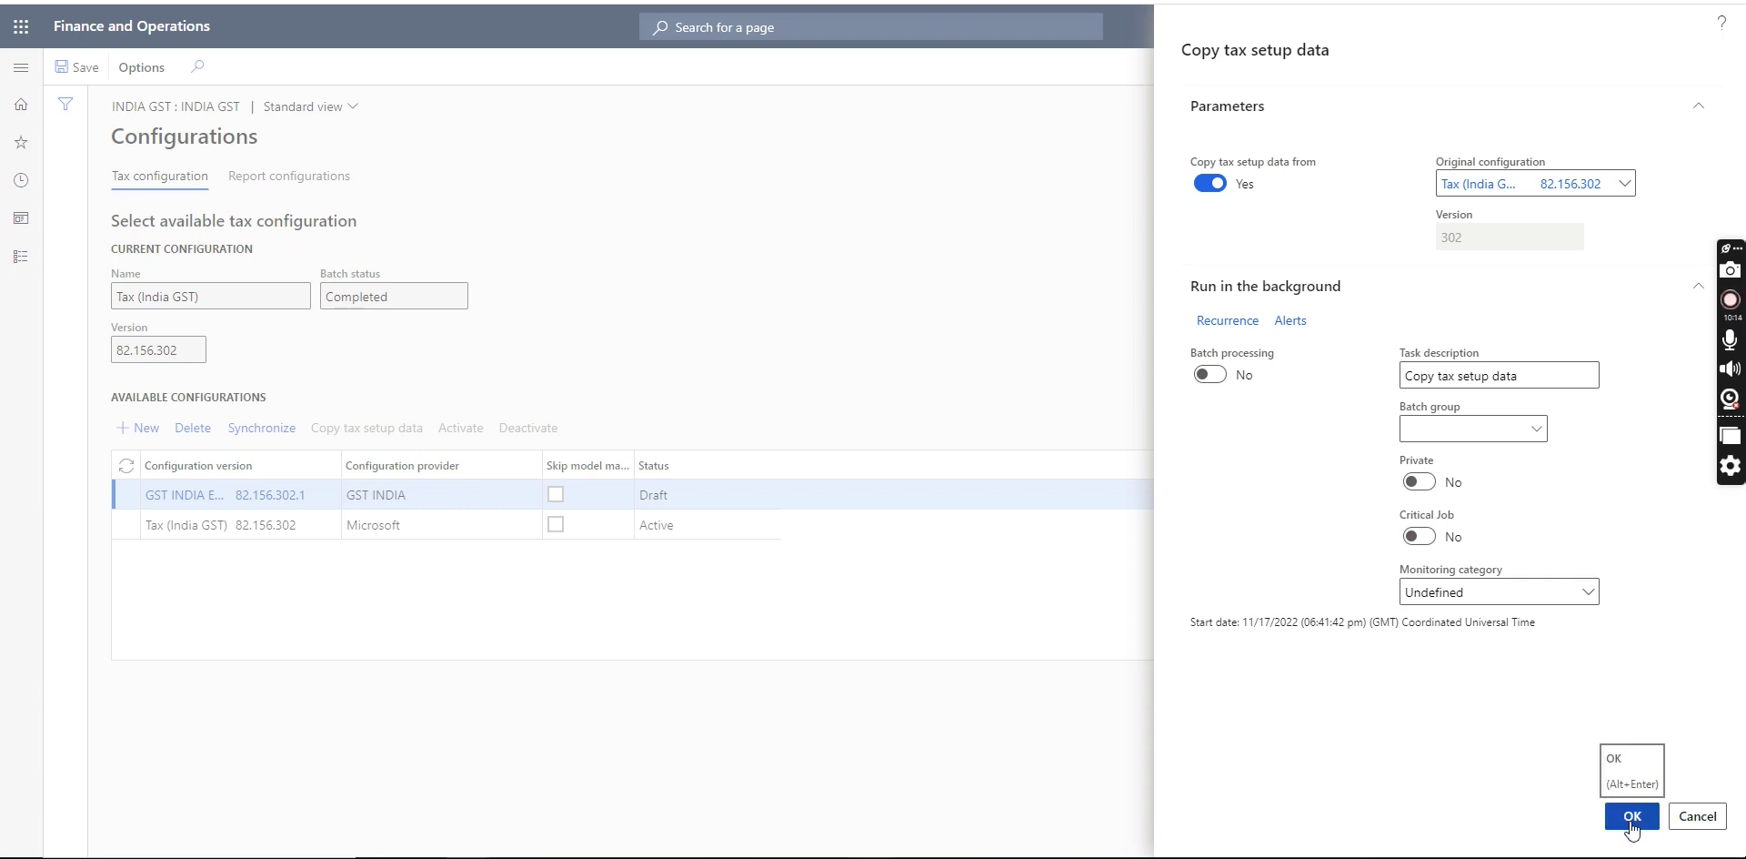
{"action": "key", "text": "alt+Return"}
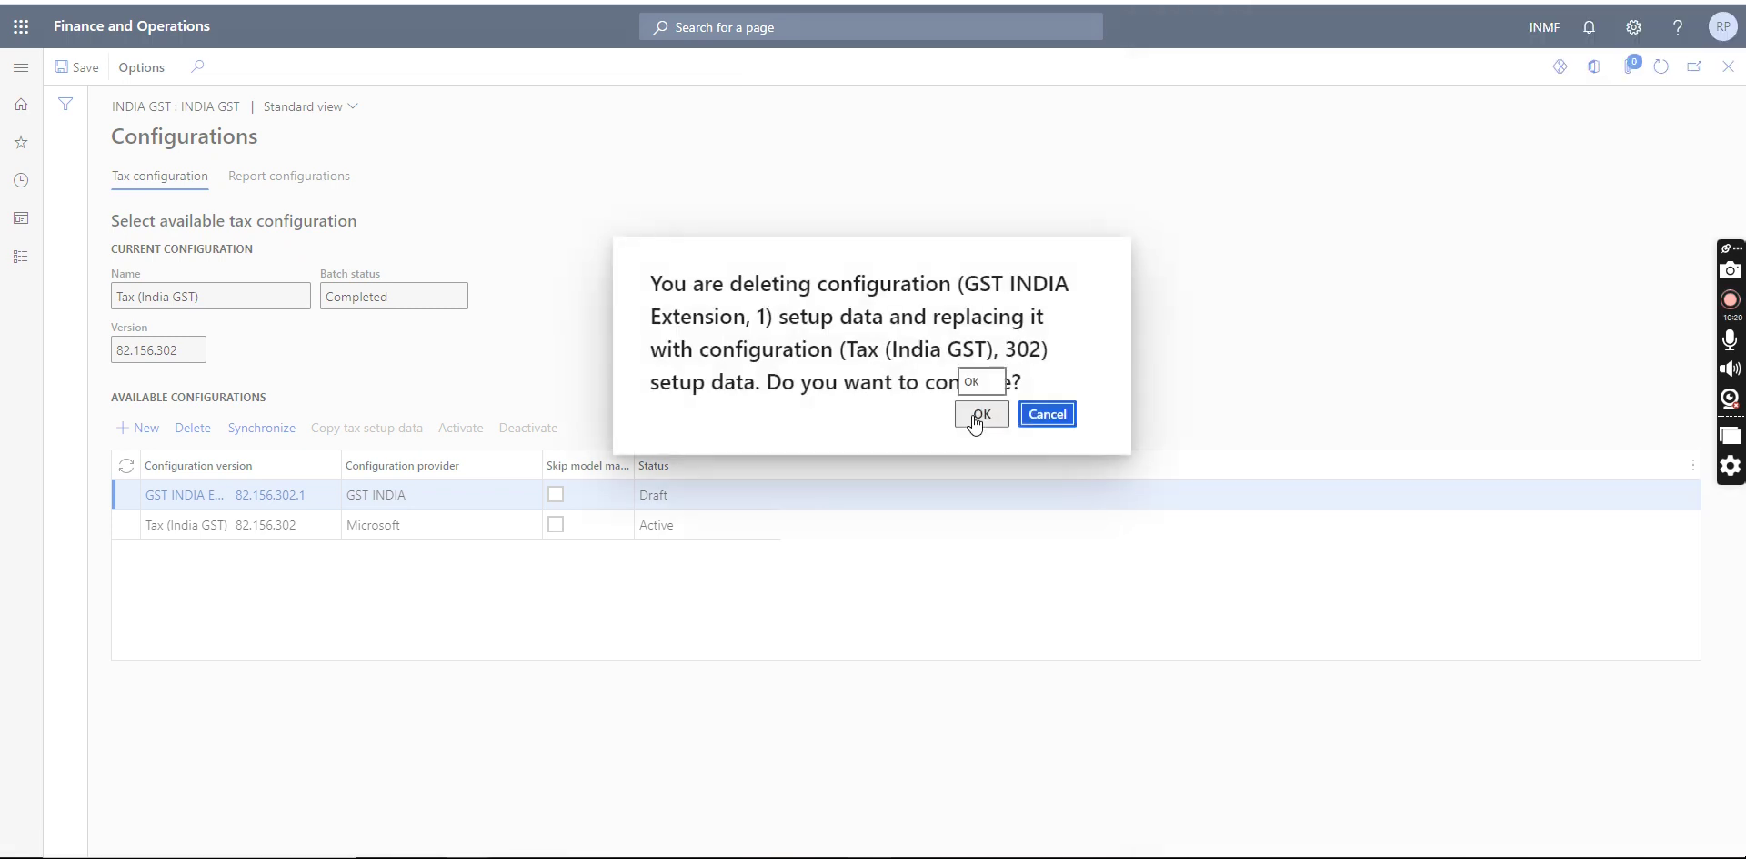
Confirm replacing GST INDIA Extension's setup data with Tax (India GST) 302 data.
{"action": "left_click_drag", "start_coordinate": [651, 283], "coordinate": [768, 284]}
{"action": "left_click", "coordinate": [780, 305]}
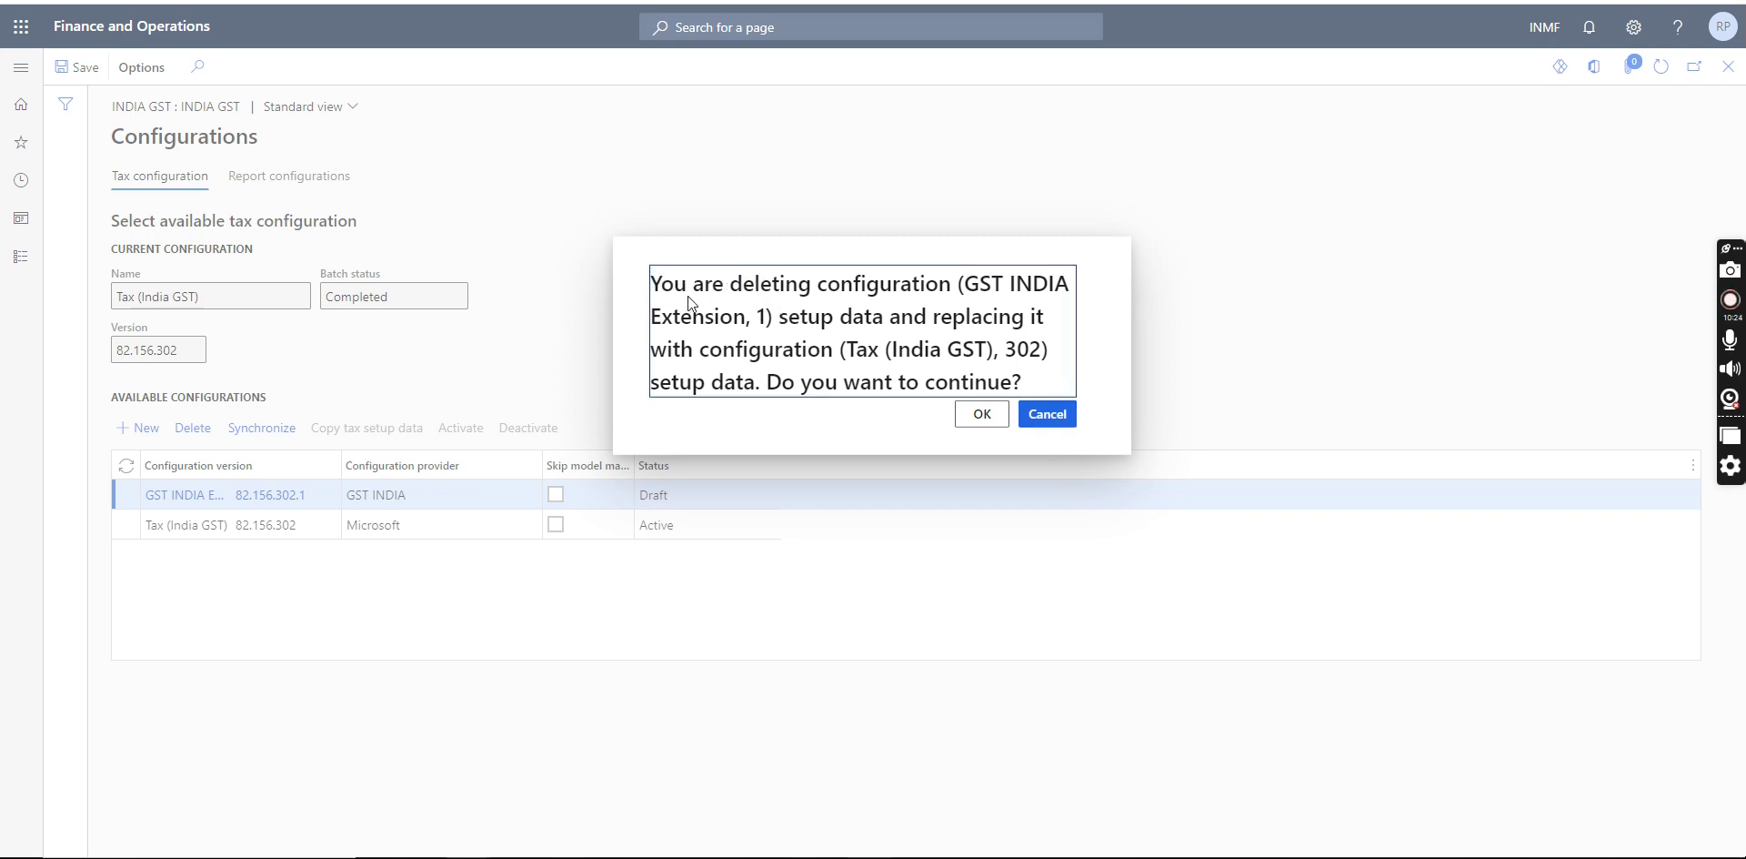
{"action": "left_click_drag", "start_coordinate": [660, 283], "coordinate": [868, 283]}
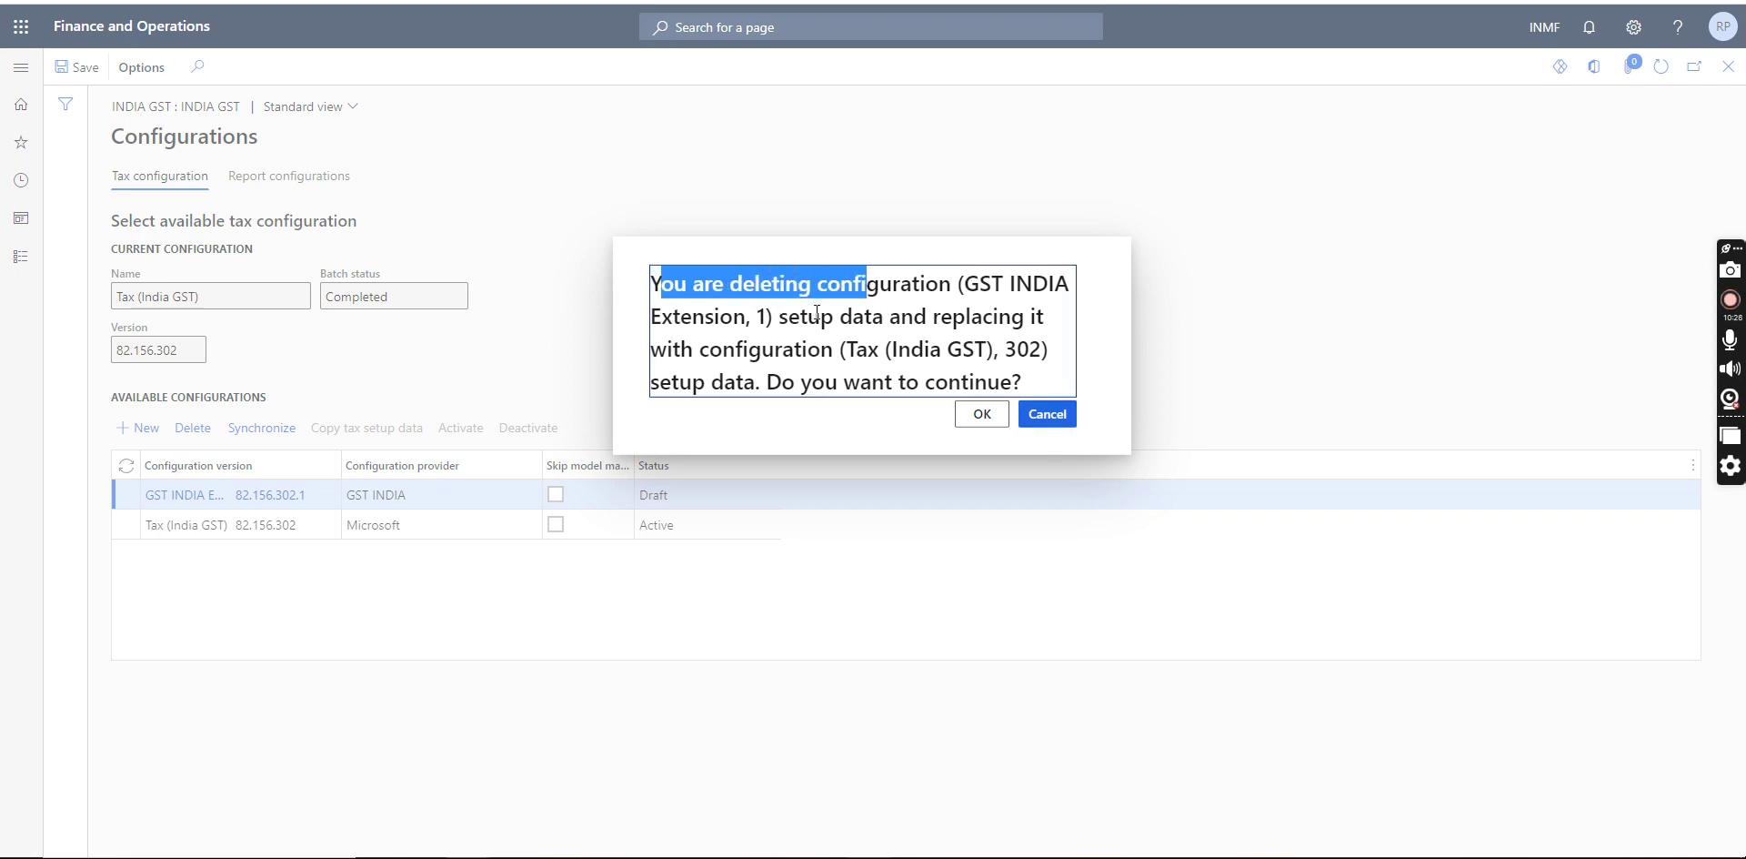
{"action": "left_click_drag", "start_coordinate": [780, 318], "coordinate": [852, 318]}
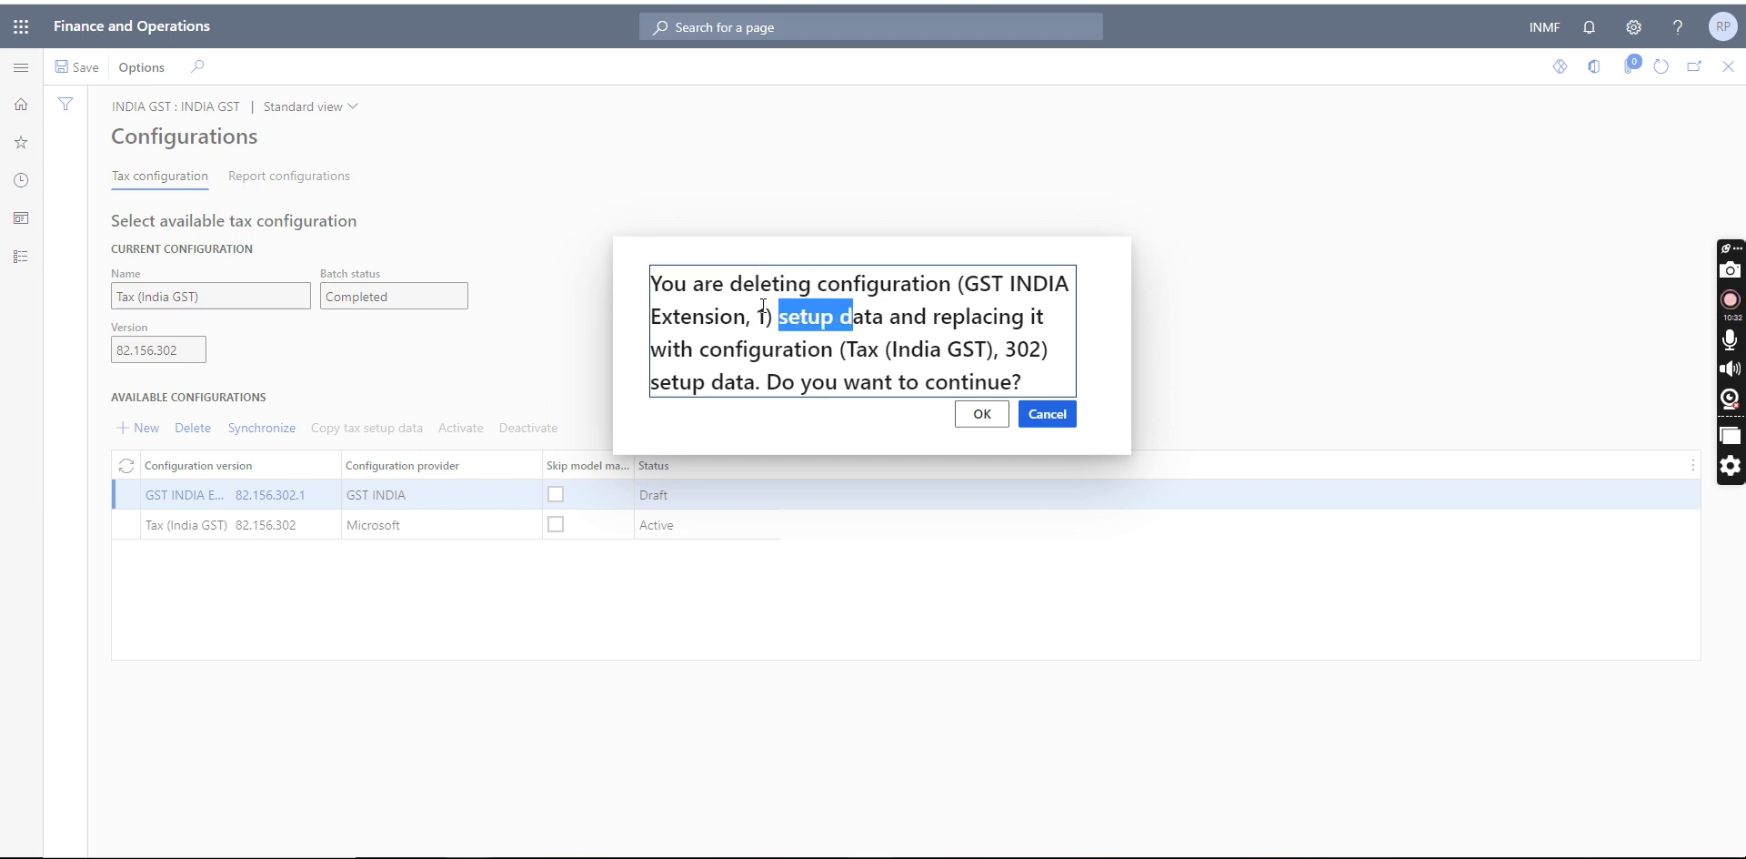
{"action": "left_click_drag", "start_coordinate": [658, 283], "coordinate": [729, 284]}
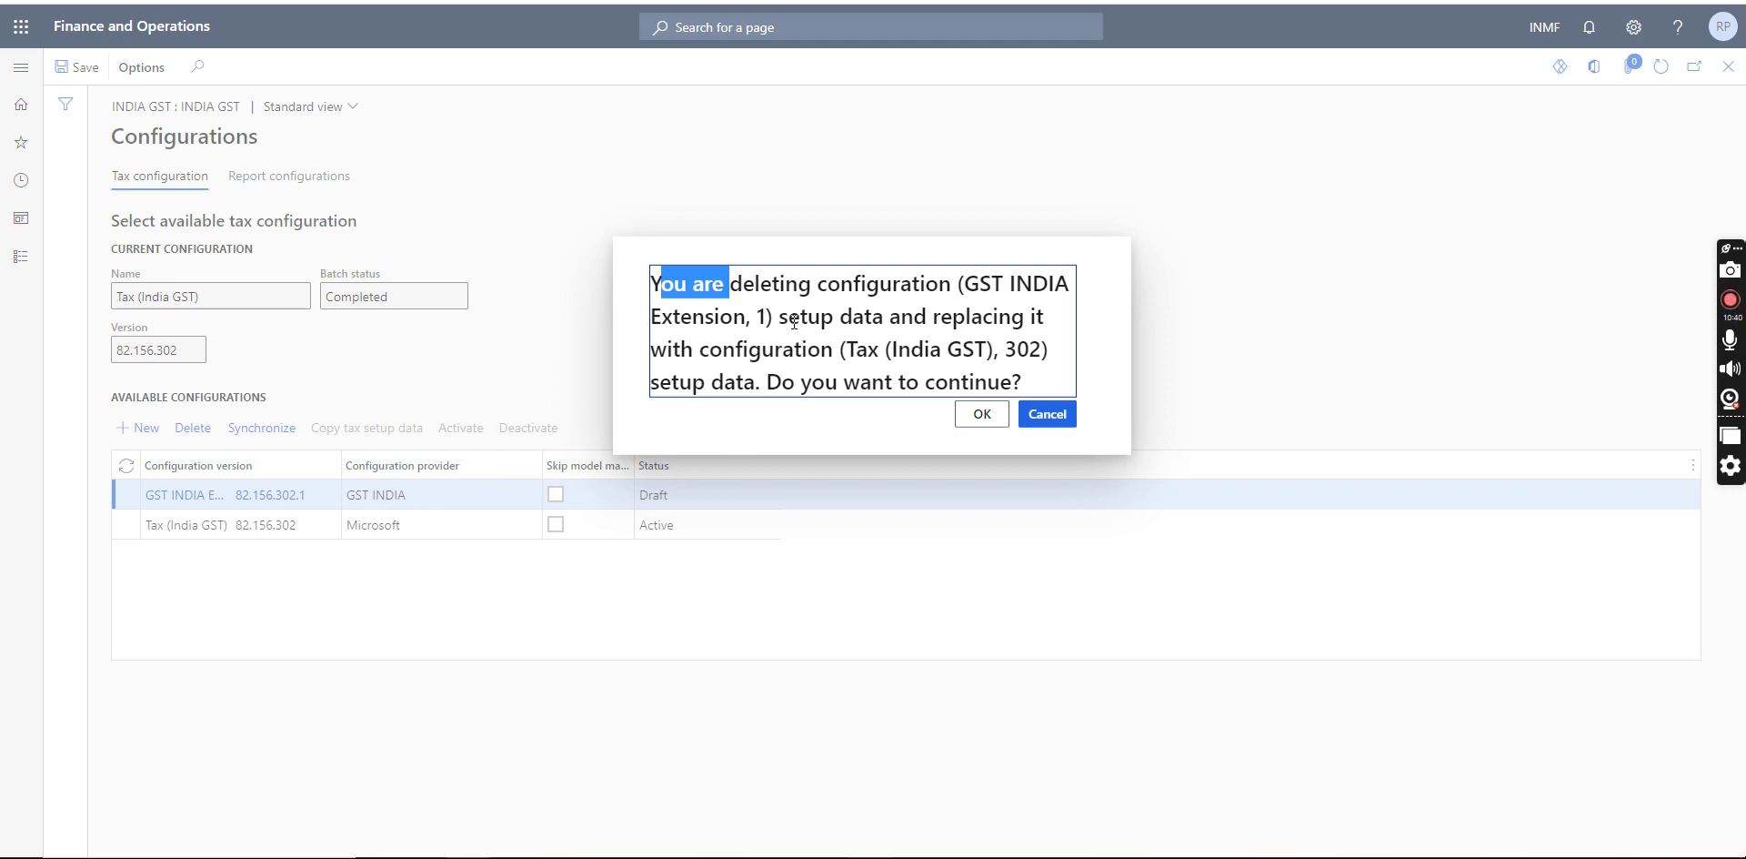
{"action": "left_click_drag", "start_coordinate": [743, 283], "coordinate": [1000, 347]}
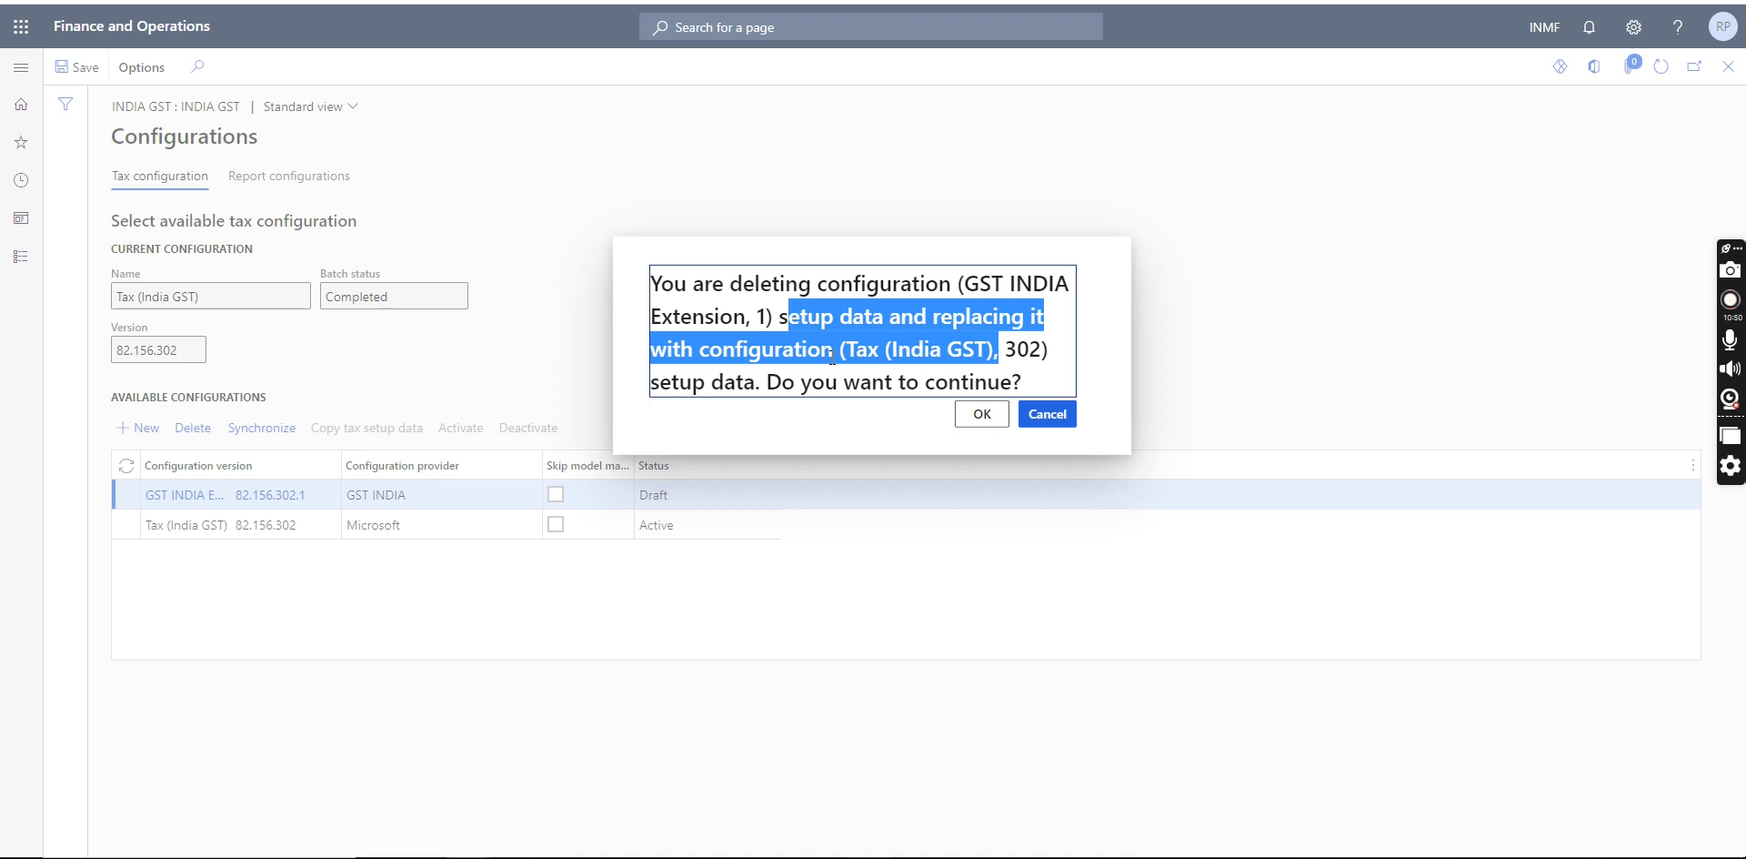
{"action": "left_click", "coordinate": [984, 417]}
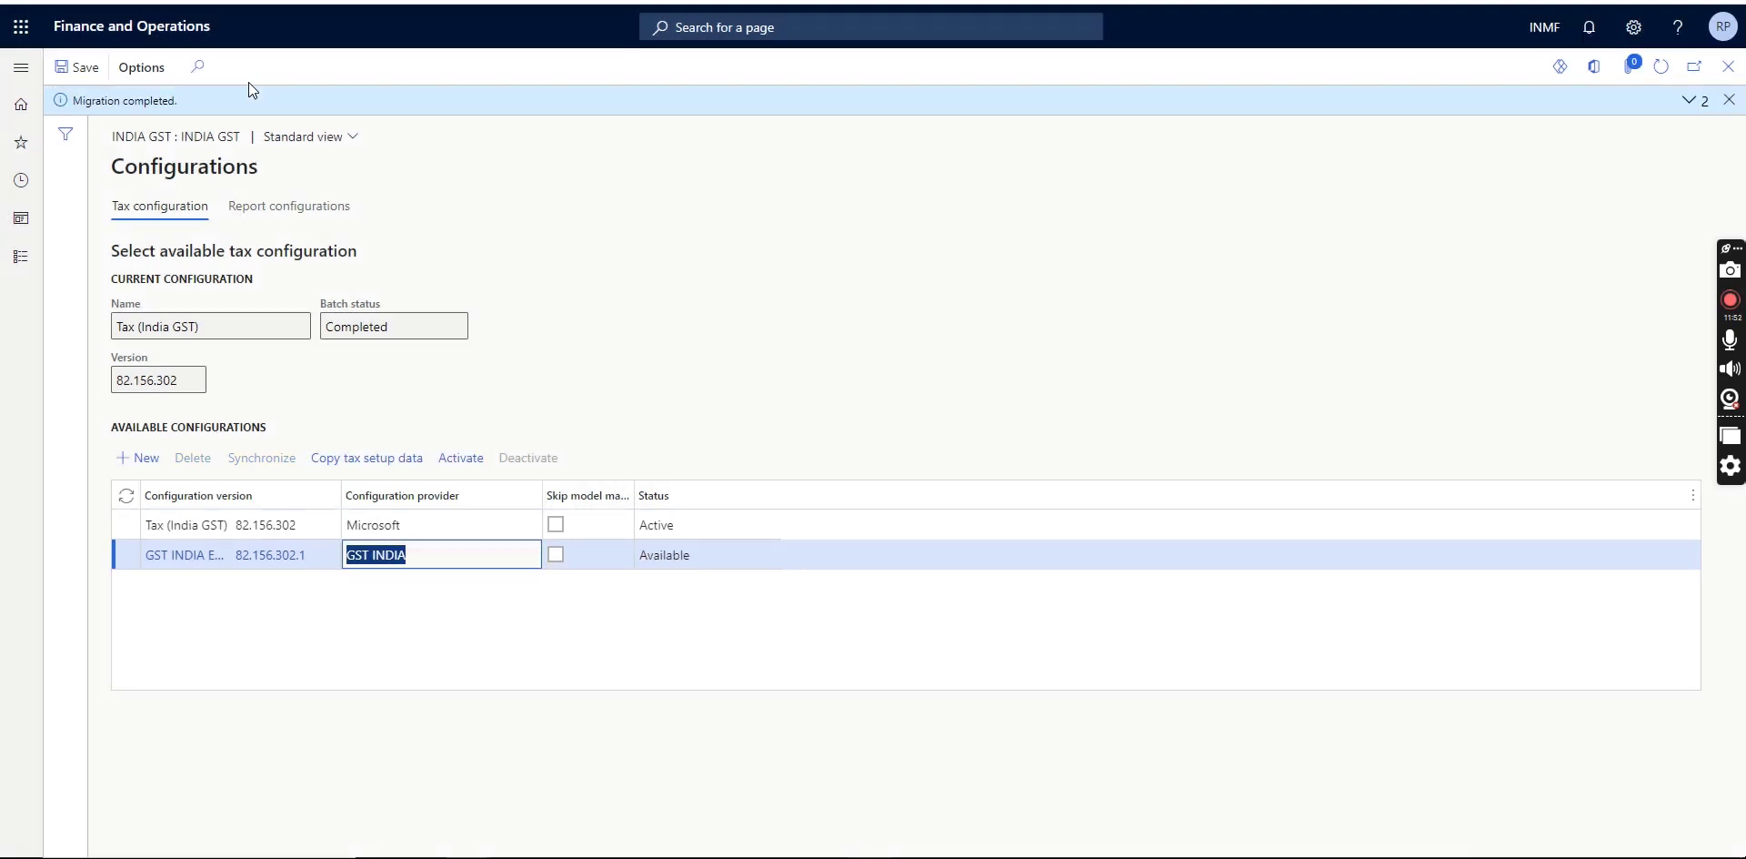
Review the completion messages and widen the Configuration version column to locate GST INDIA Extension.
{"action": "left_click", "coordinate": [1688, 102]}
{"action": "left_click_drag", "start_coordinate": [207, 135], "coordinate": [56, 101]}
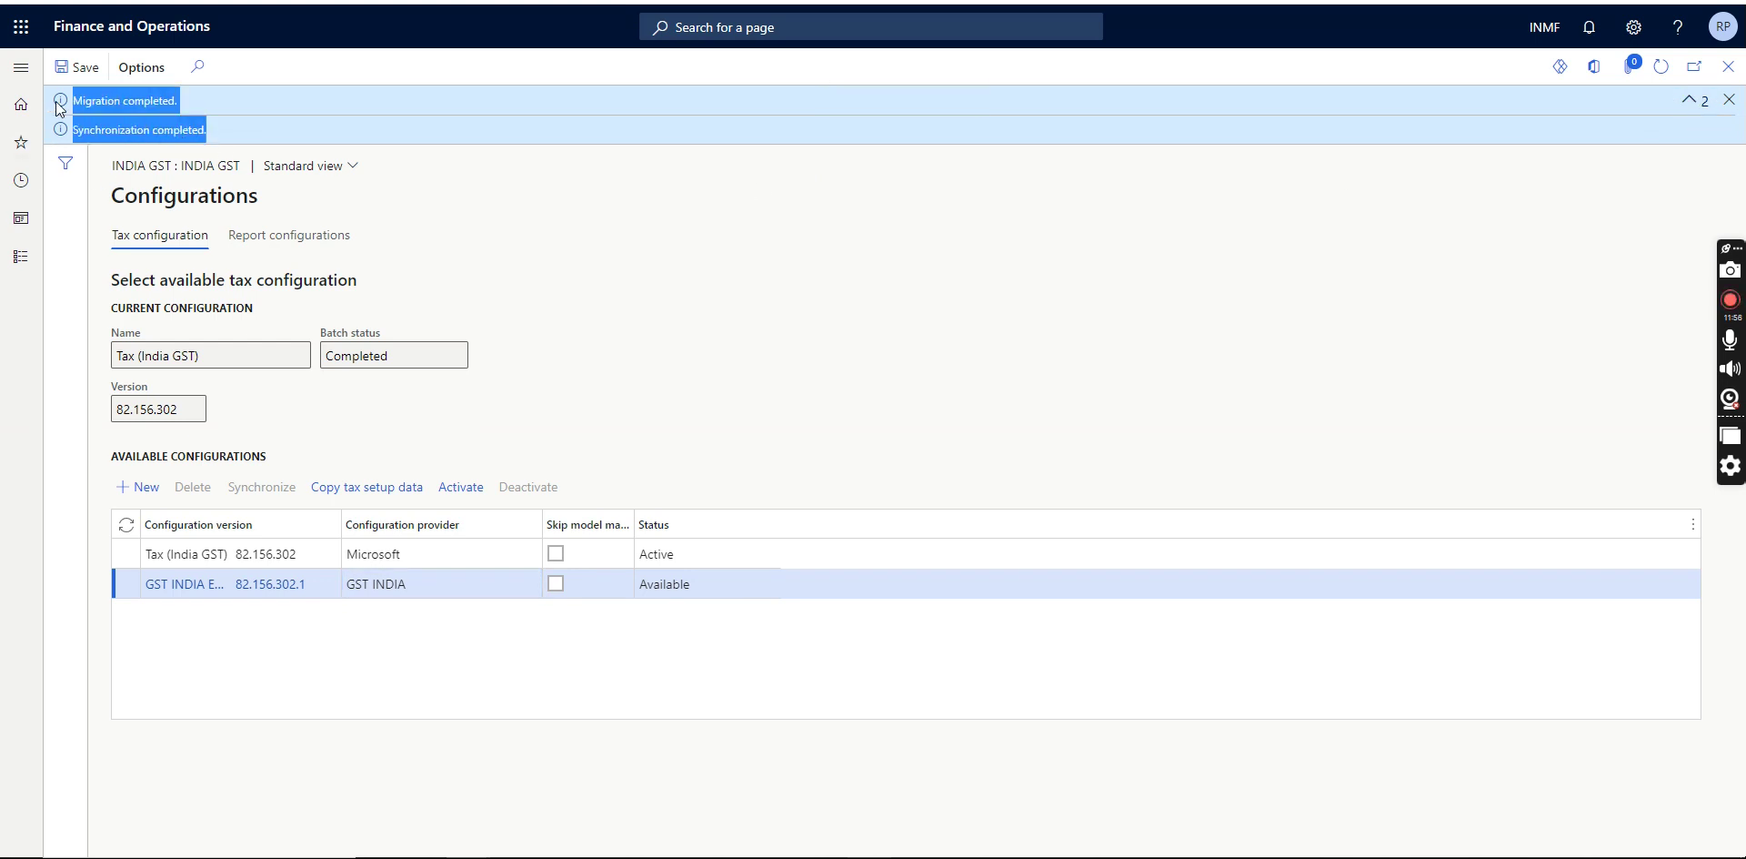
{"action": "left_click", "coordinate": [816, 296]}
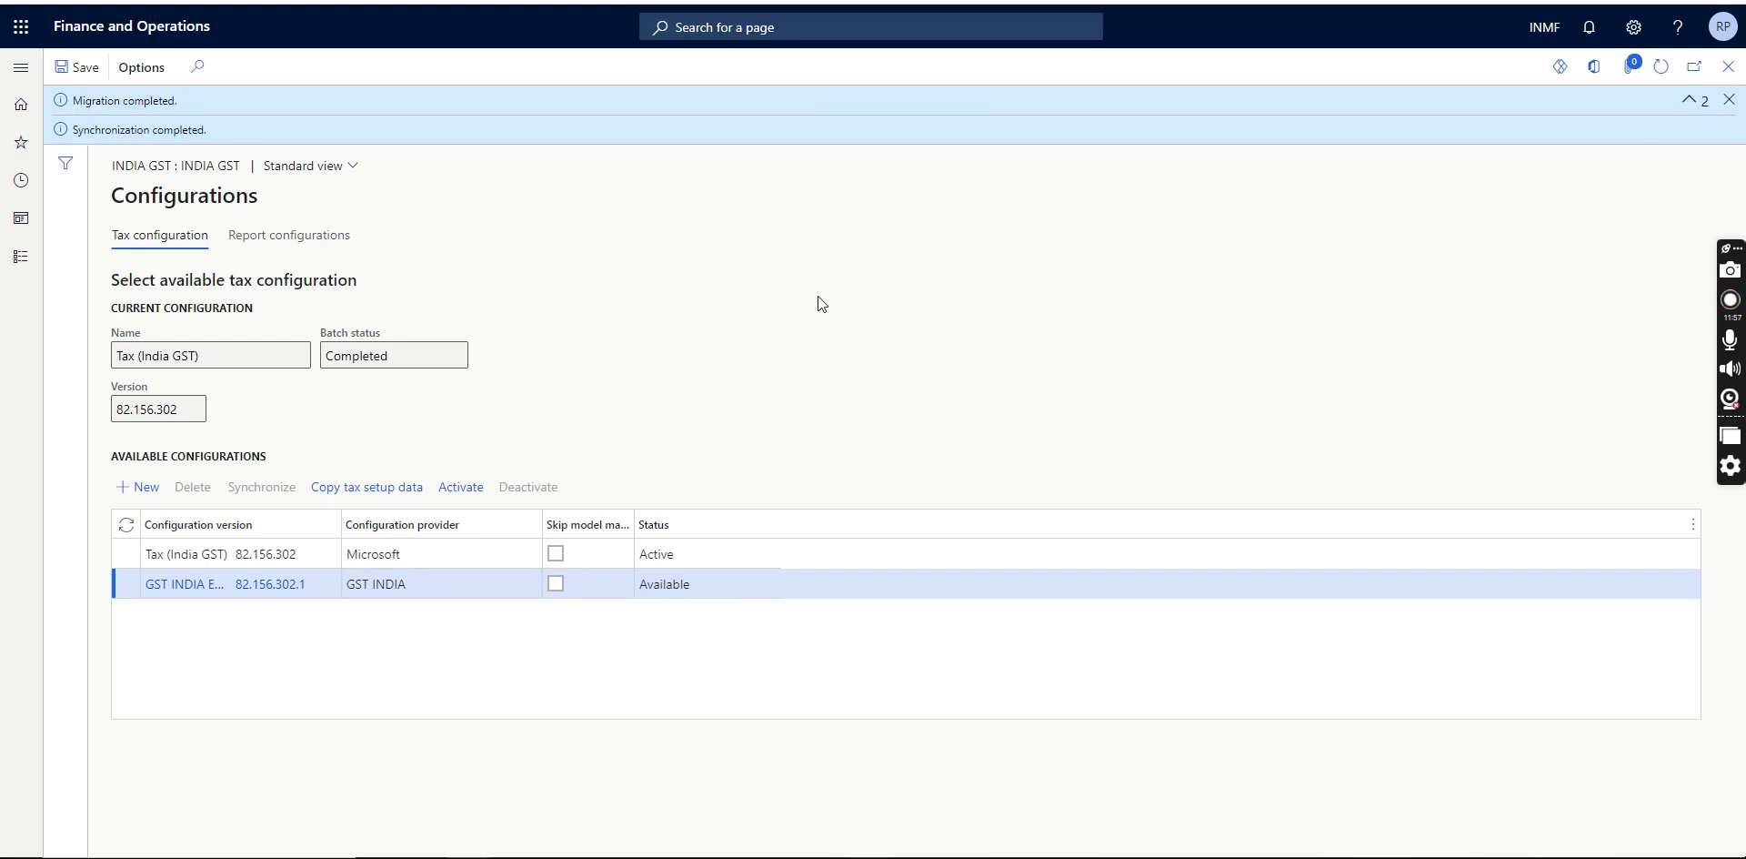
{"action": "left_click", "coordinate": [680, 591]}
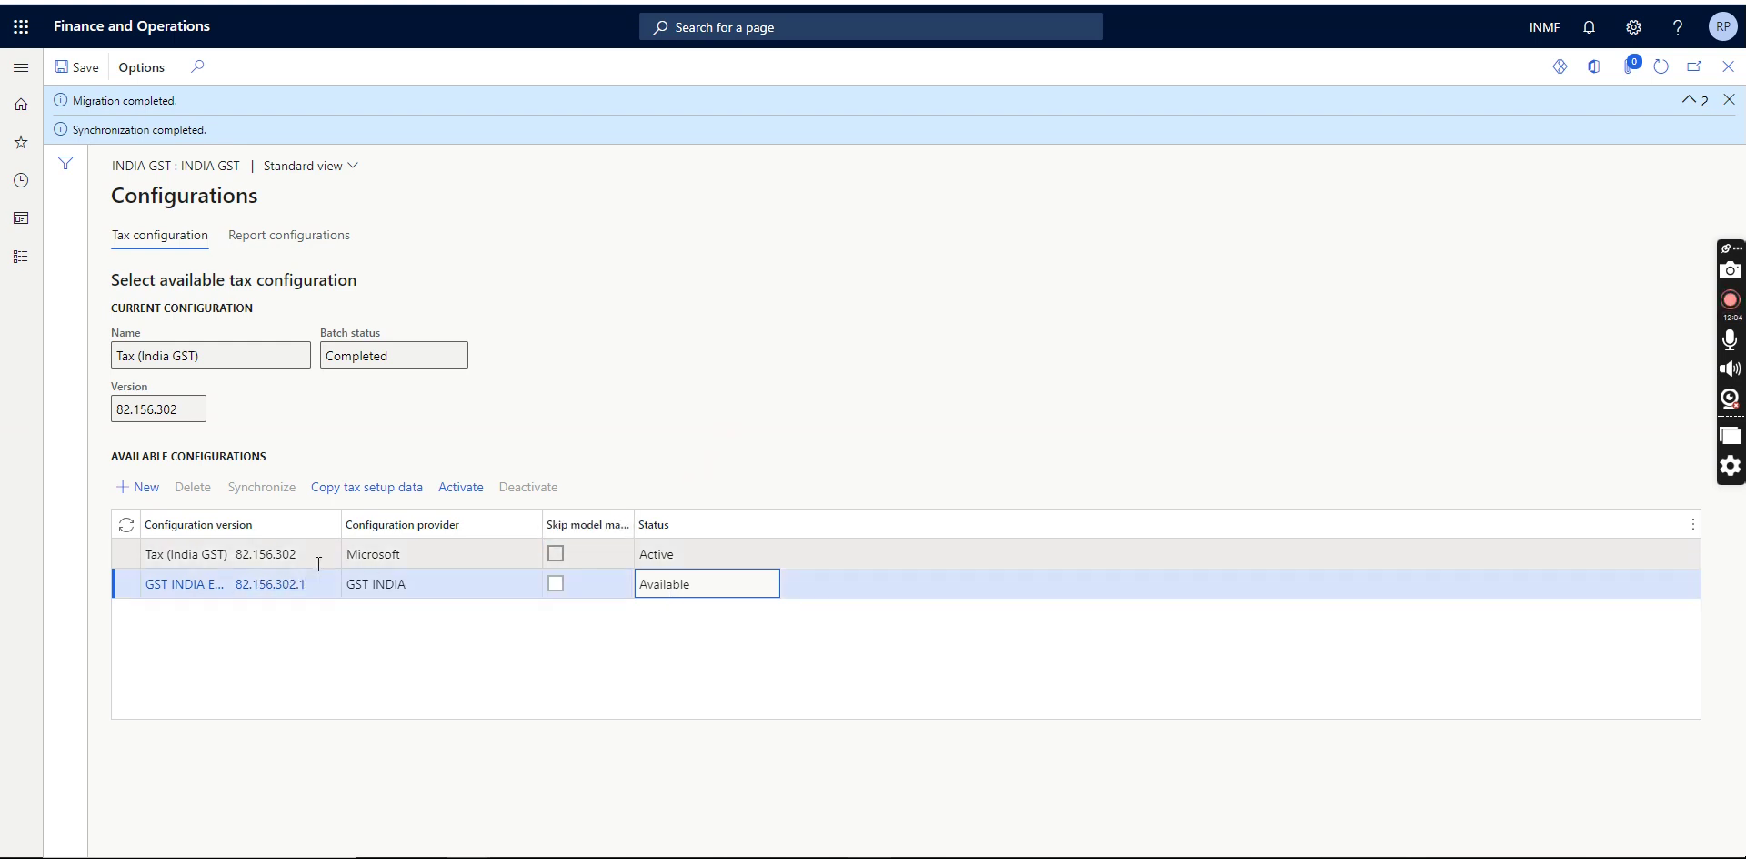
{"action": "left_click_drag", "start_coordinate": [295, 555], "coordinate": [236, 554]}
{"action": "left_click_drag", "start_coordinate": [337, 534], "coordinate": [579, 533]}
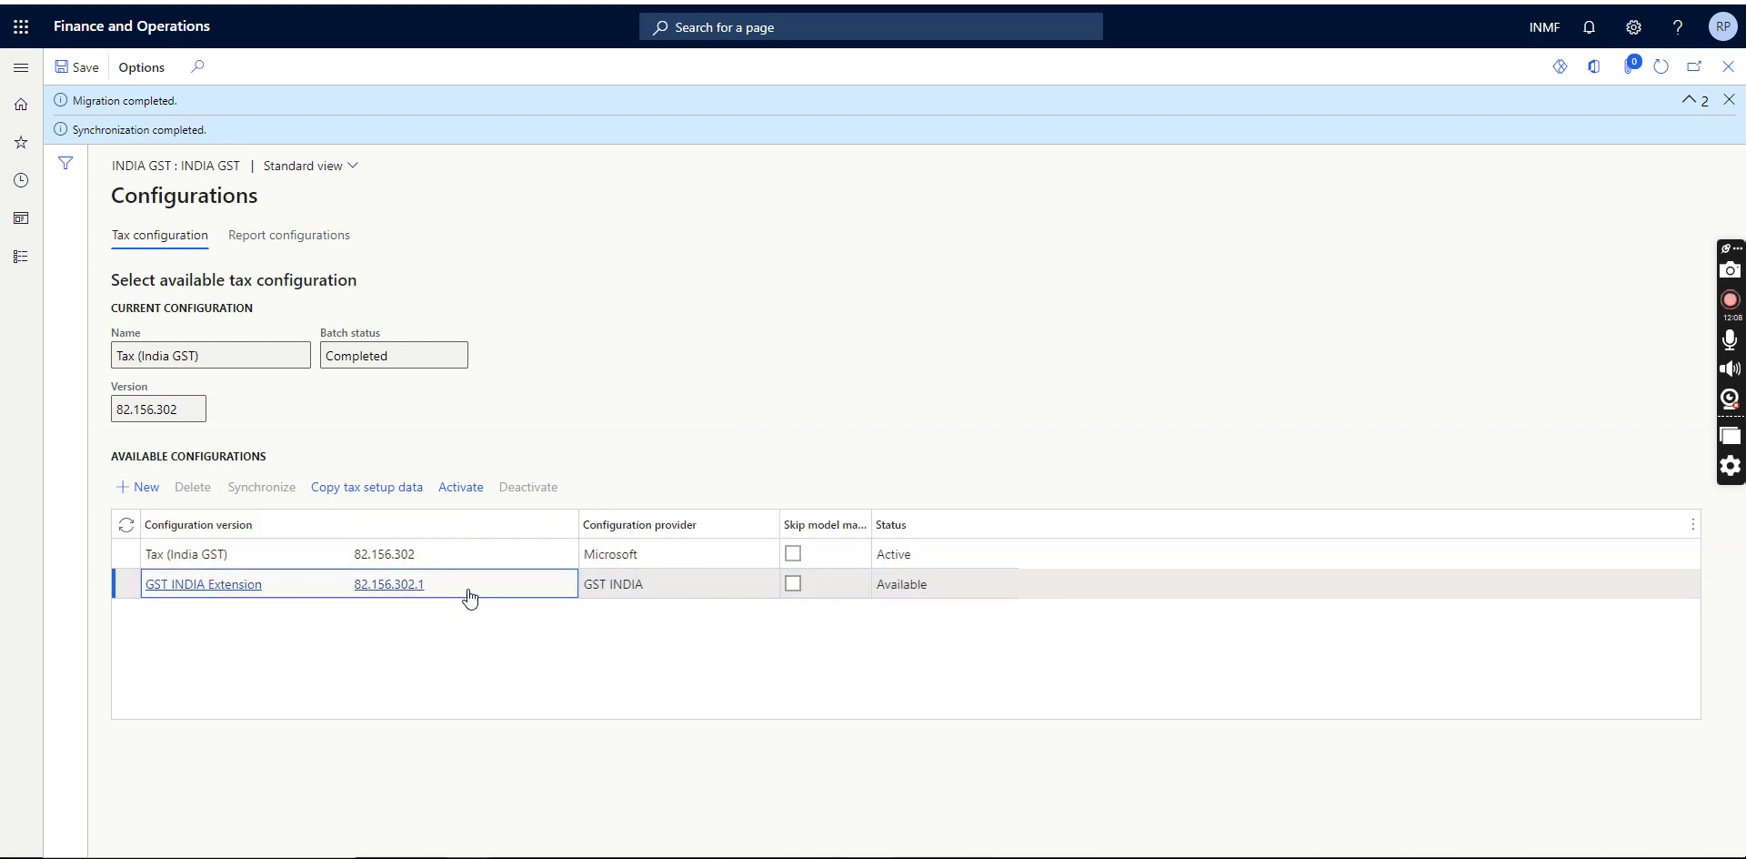
{"action": "left_click_drag", "start_coordinate": [468, 597], "coordinate": [336, 600]}
{"action": "left_click", "coordinate": [641, 576]}
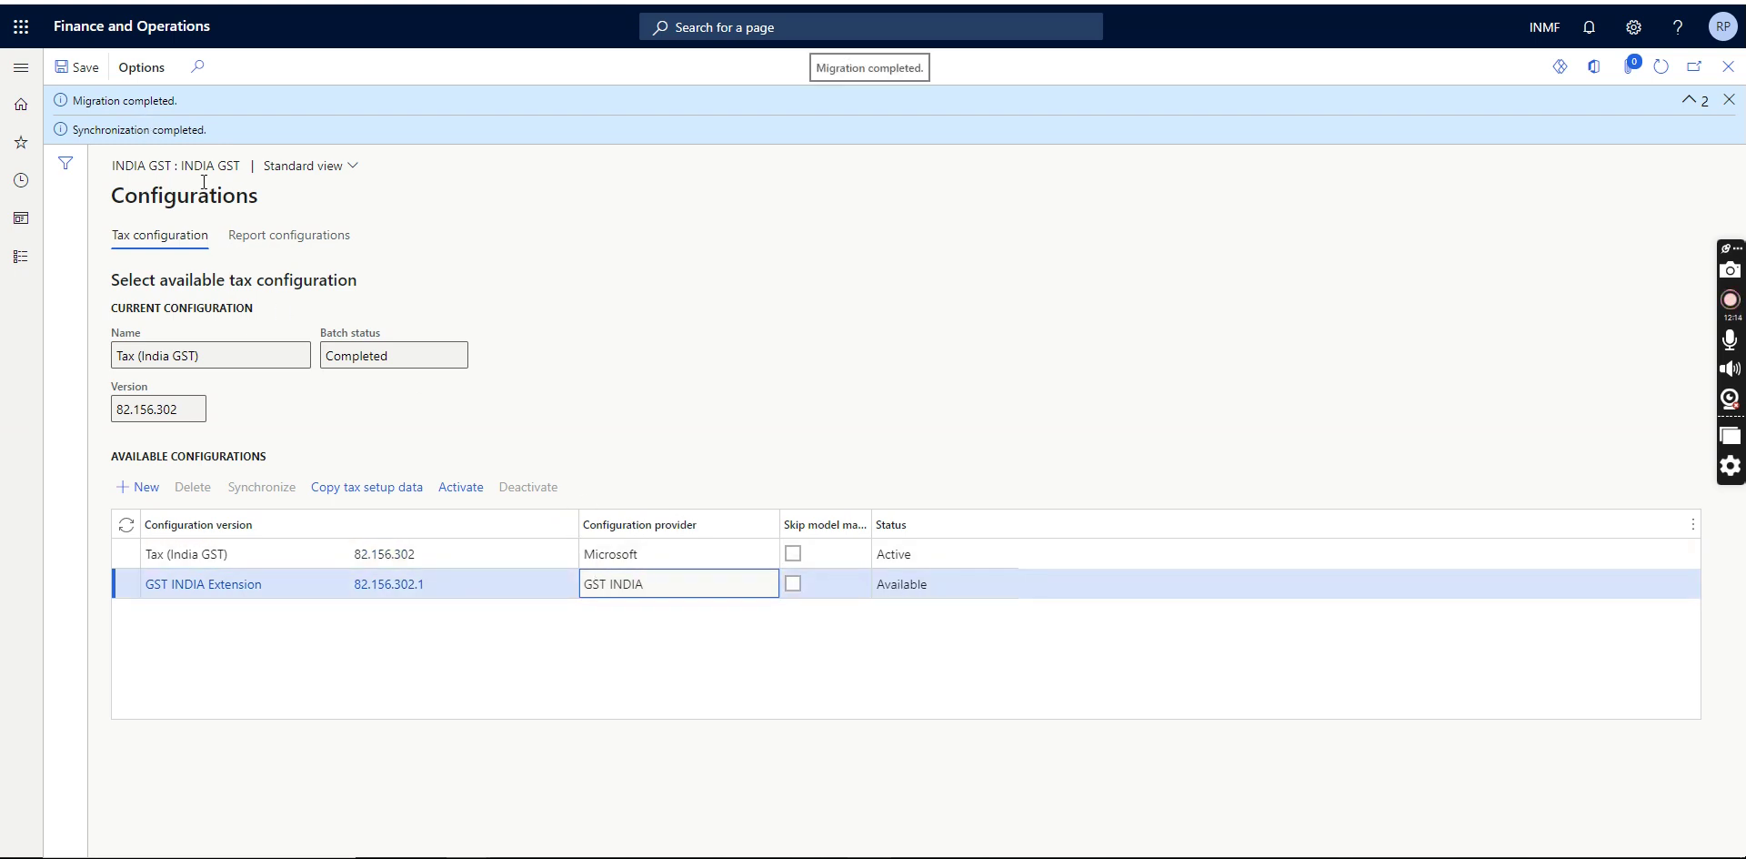
Activate GST INDIA Extension 82.156.302.1, save, and close the Configurations page.
{"action": "left_click", "coordinate": [933, 592]}
{"action": "left_click", "coordinate": [460, 489]}
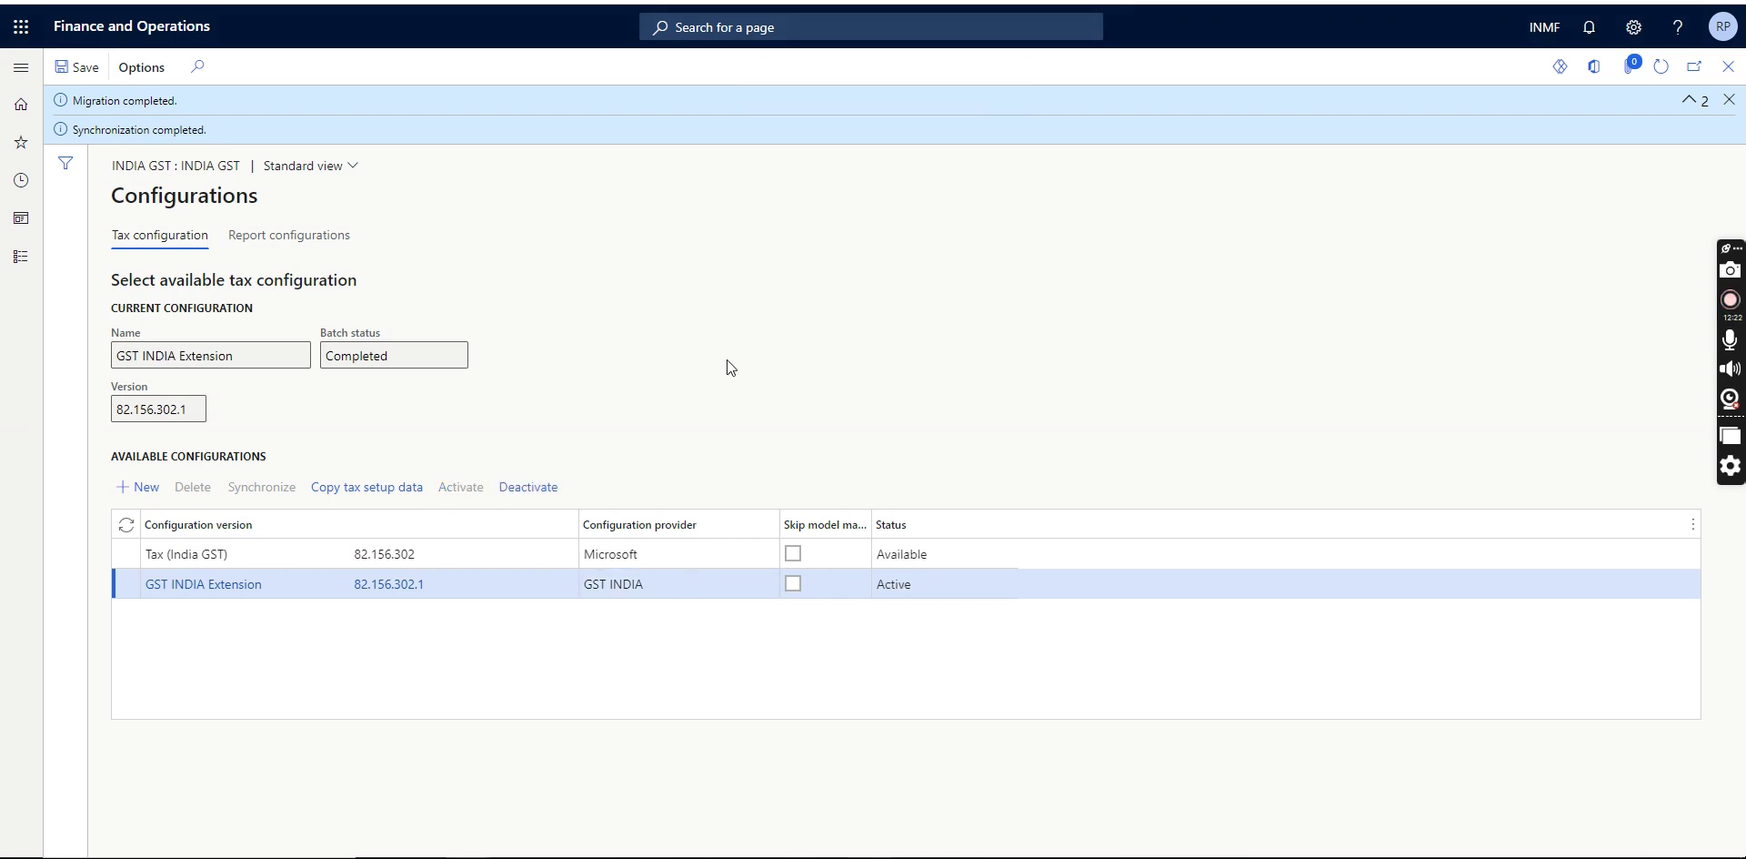
{"action": "left_click", "coordinate": [937, 591]}
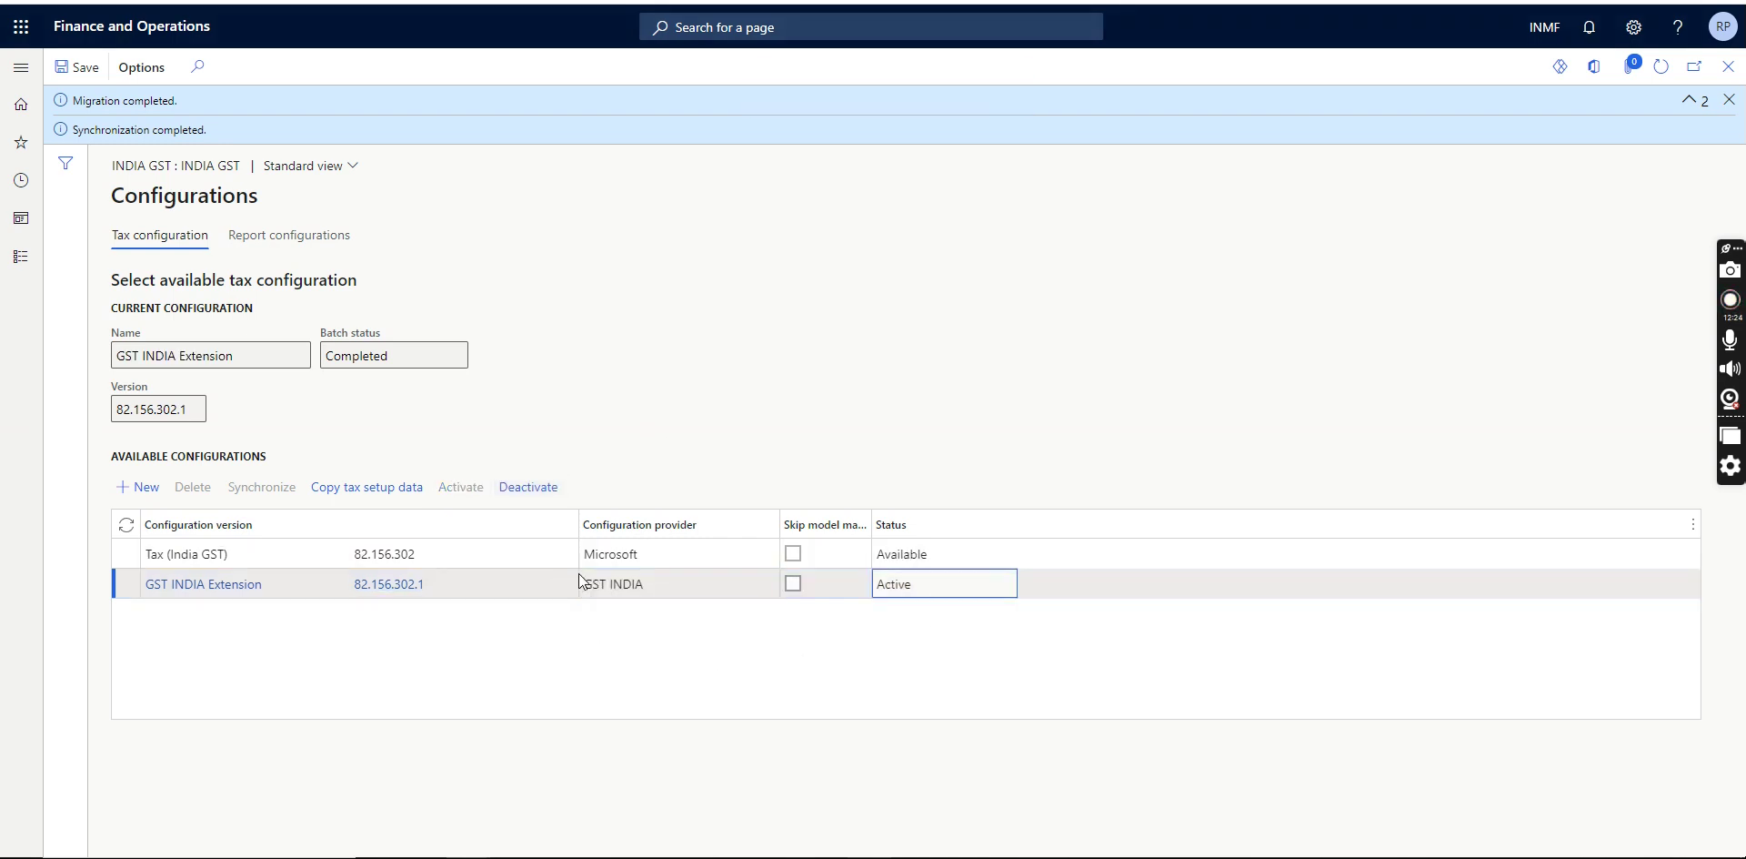
{"action": "left_click", "coordinate": [73, 69]}
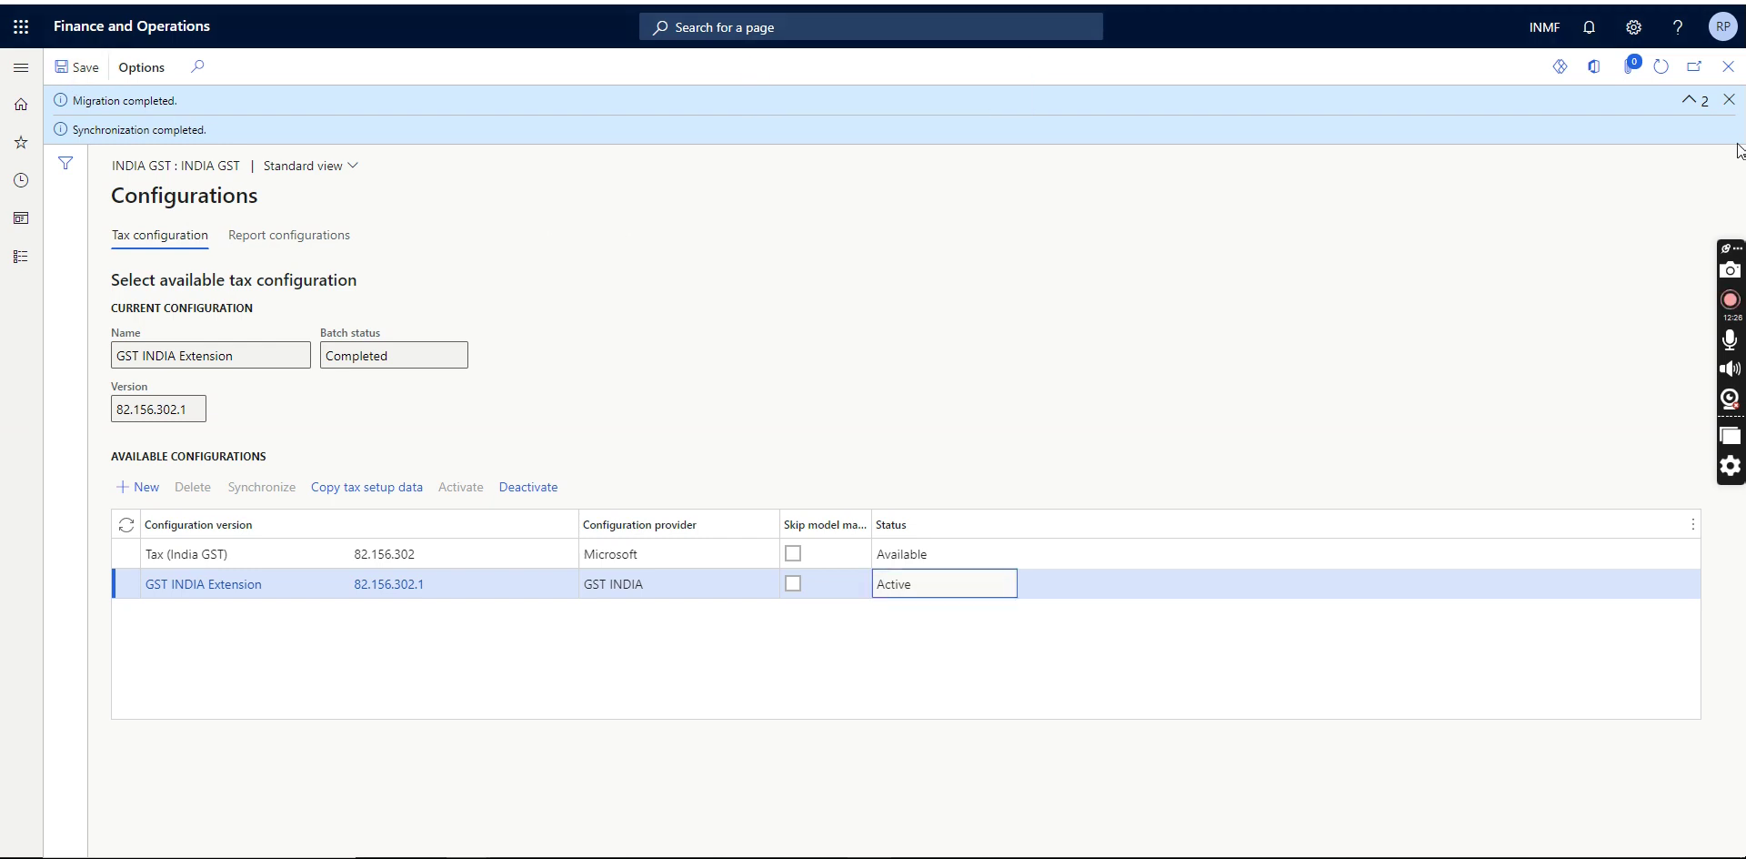
{"action": "left_click", "coordinate": [1730, 67]}
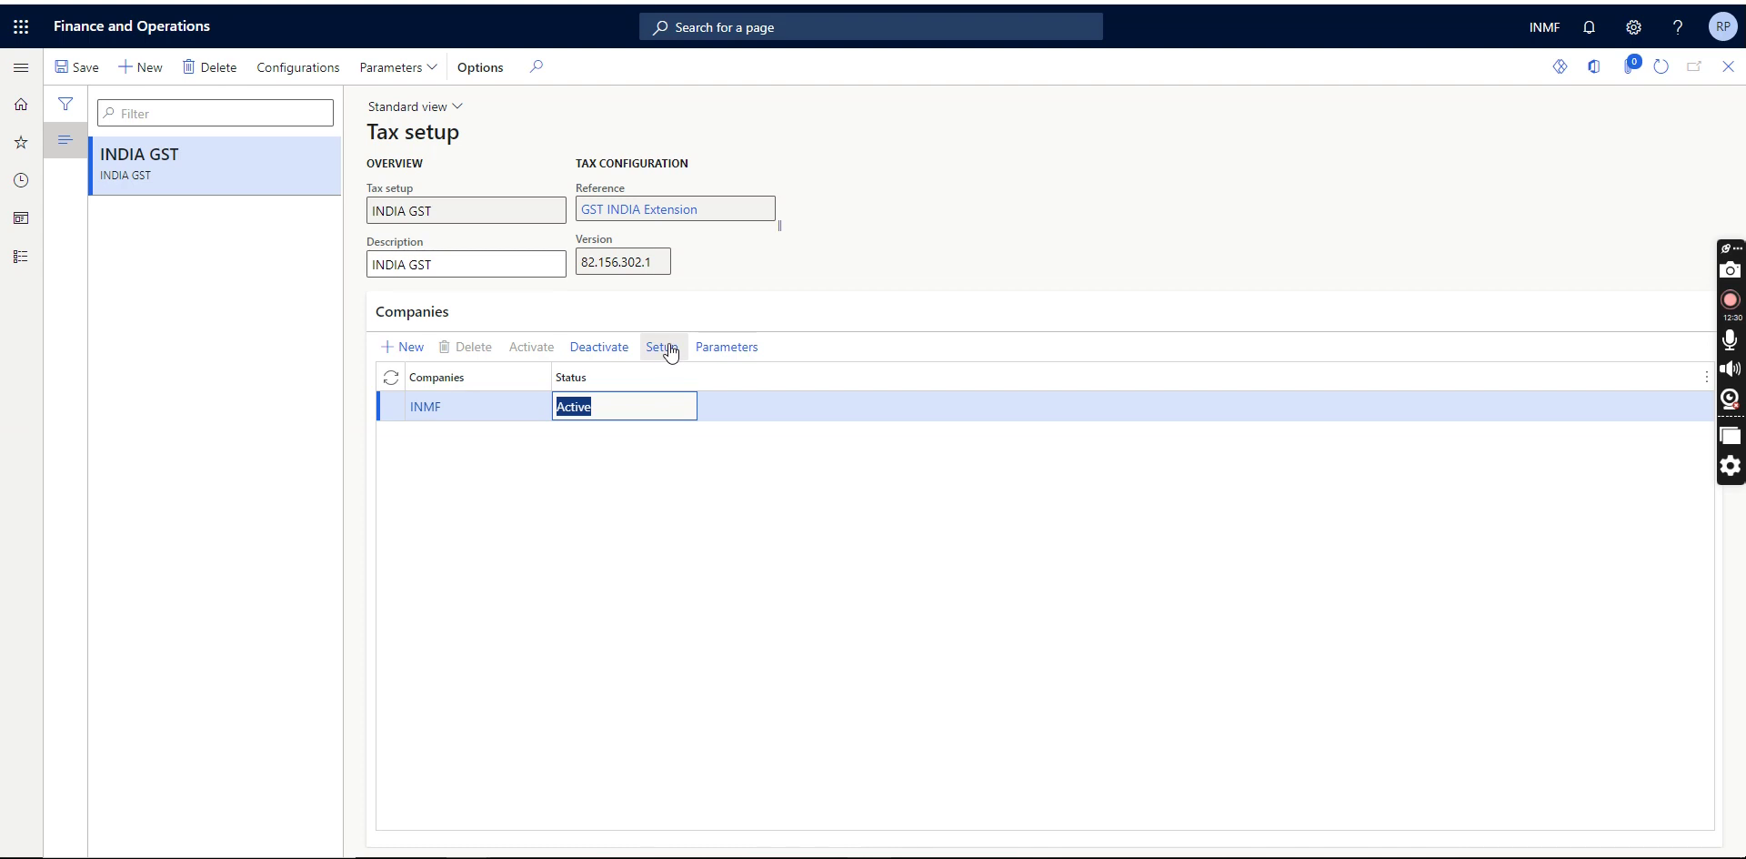
Open the CGST Reverse Charge Percentage lookup in INMF's tax setup.
{"action": "left_click", "coordinate": [664, 347]}
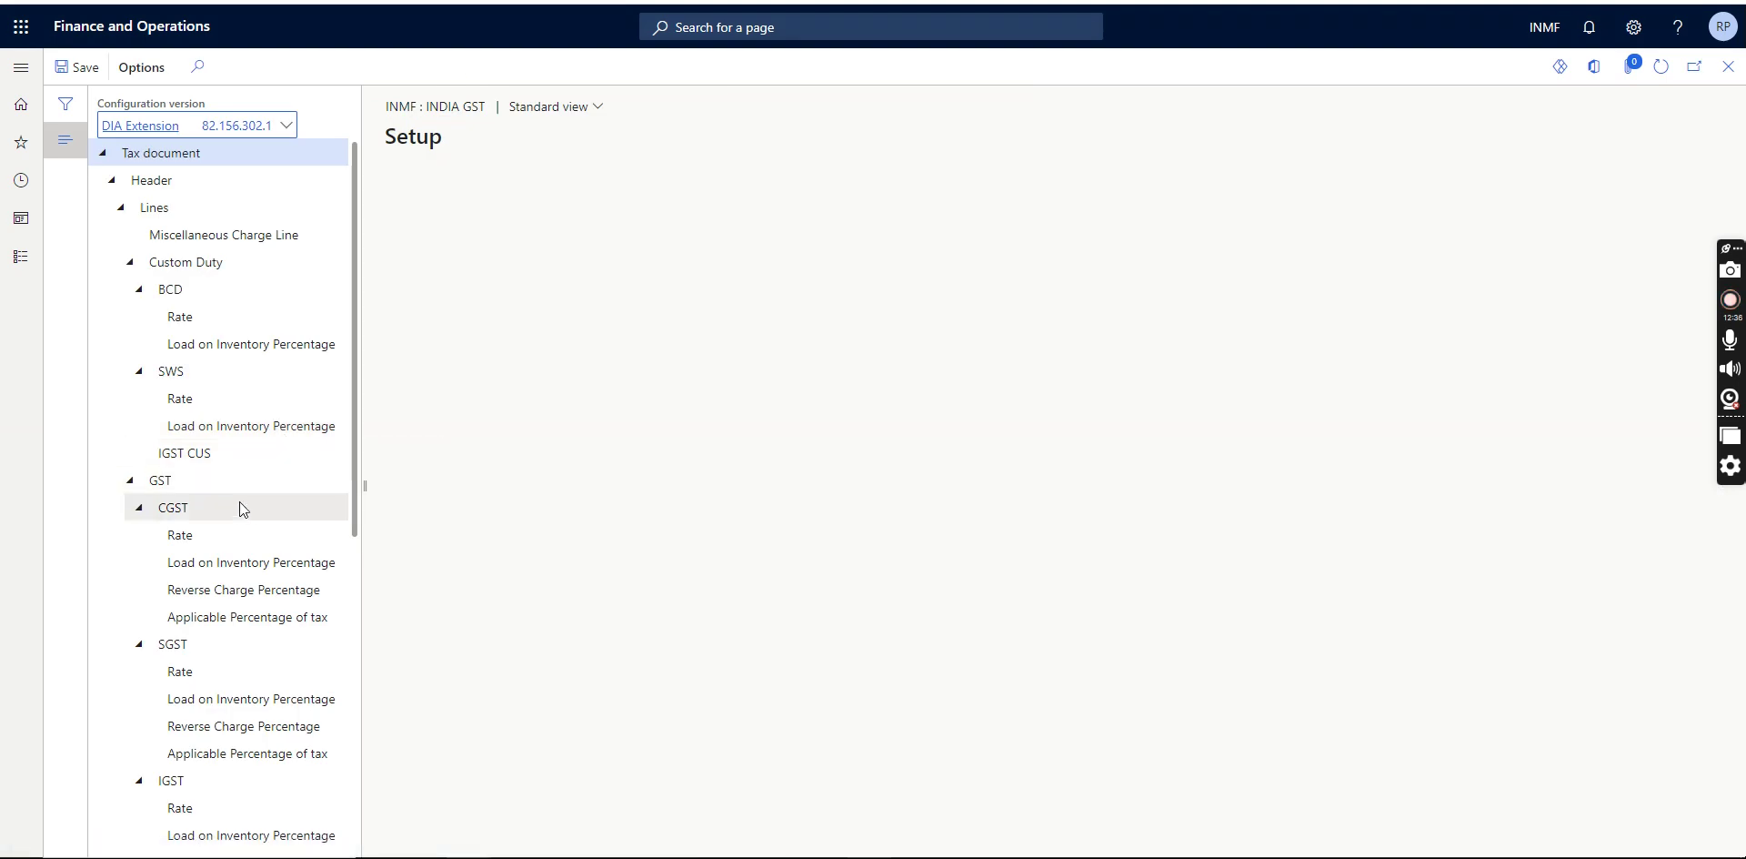
{"action": "left_click", "coordinate": [193, 505]}
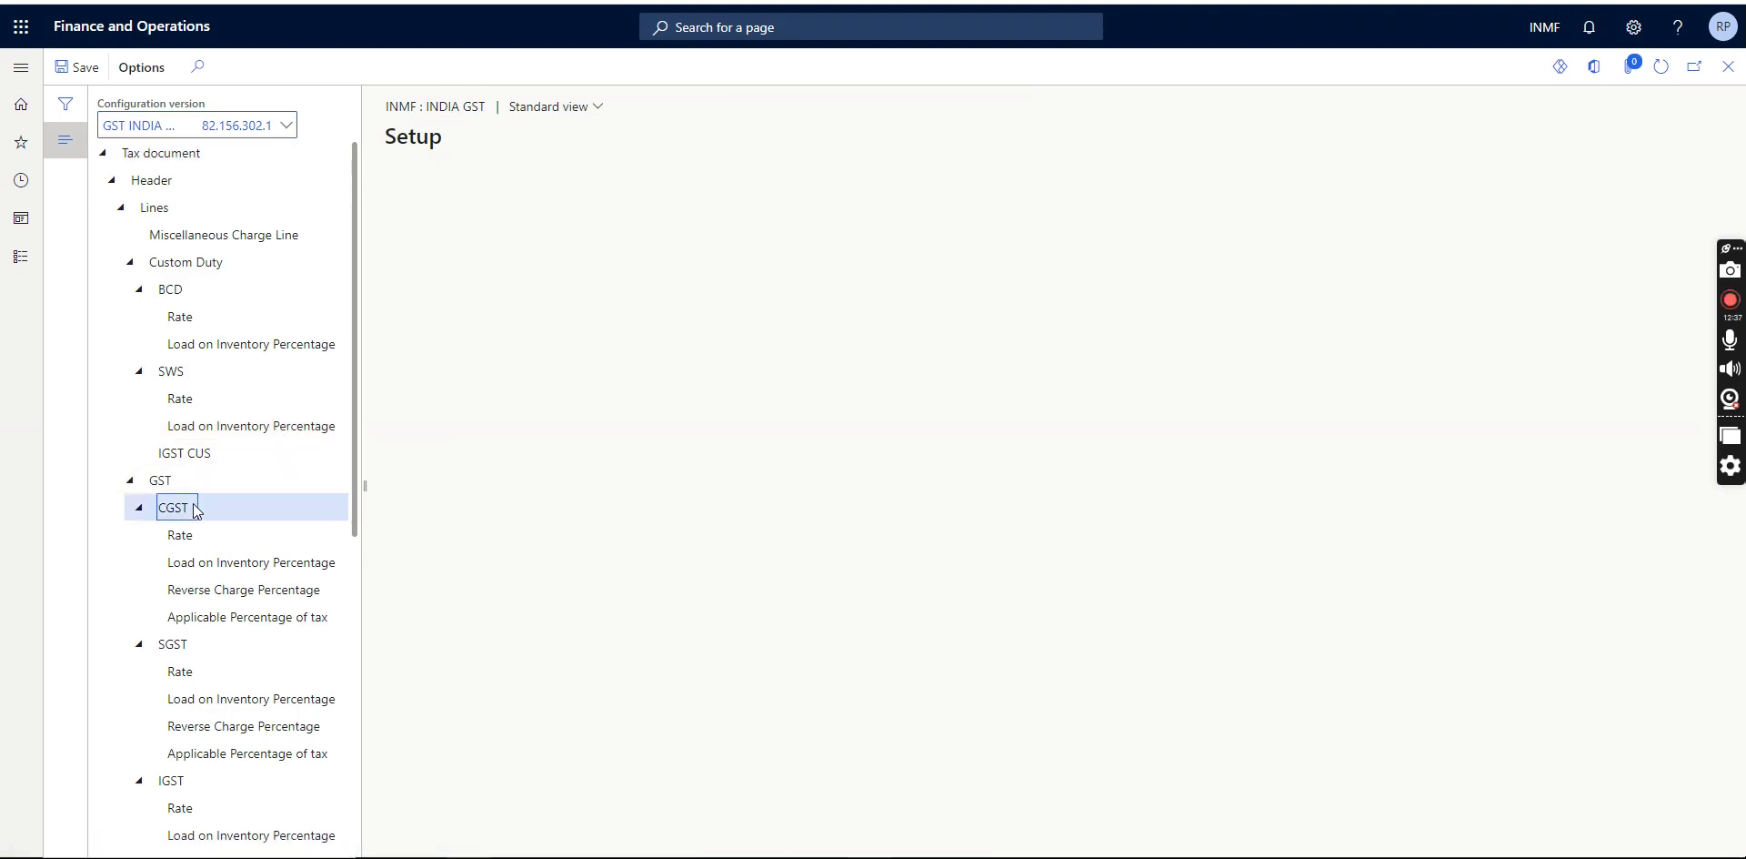
{"action": "left_click", "coordinate": [244, 589]}
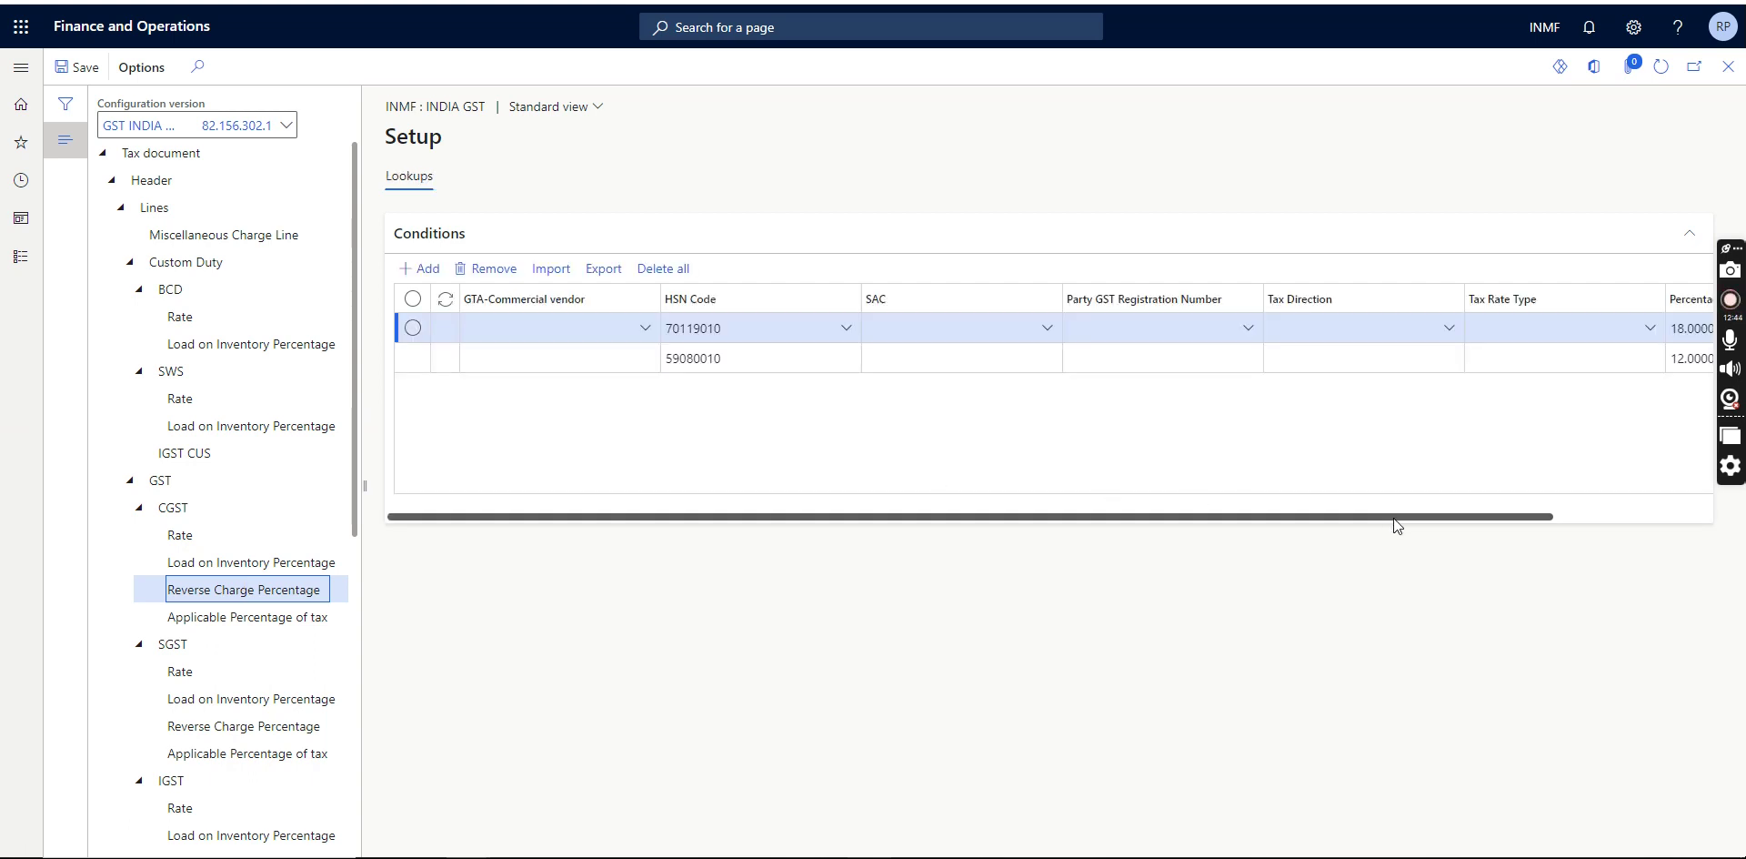
{"action": "left_click_drag", "start_coordinate": [1395, 516], "coordinate": [1593, 534]}
Set the first HSN 70119010 row to Tax Rate Type 12 and percentage 12.
{"action": "left_click", "coordinate": [1391, 330]}
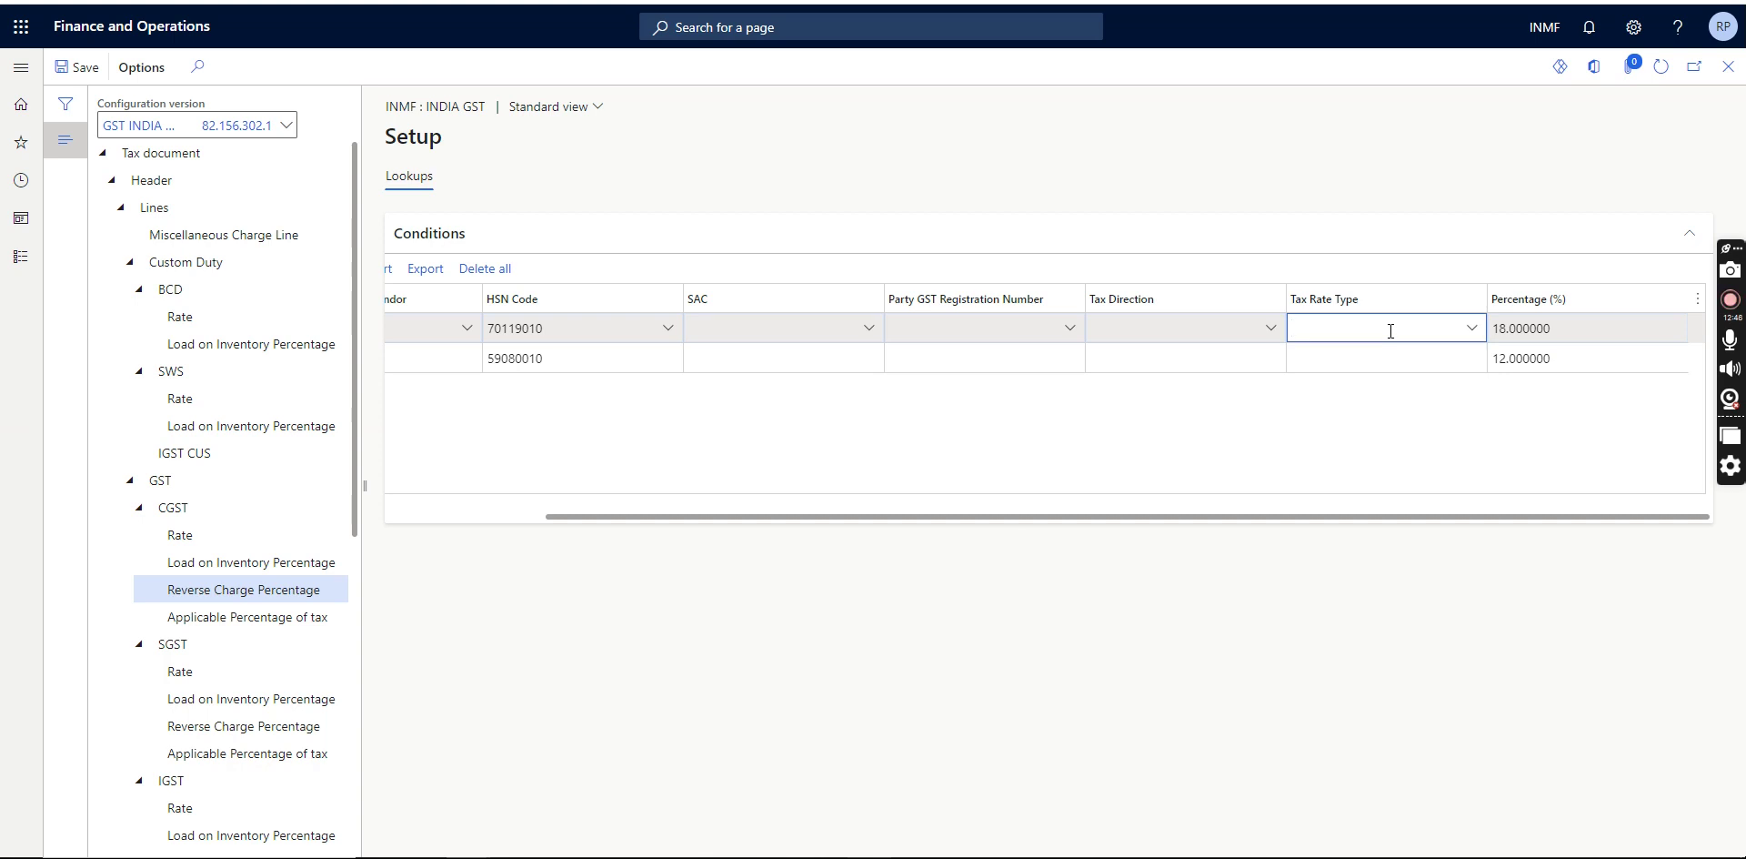
{"action": "left_click", "coordinate": [1472, 331]}
{"action": "left_click", "coordinate": [1319, 478]}
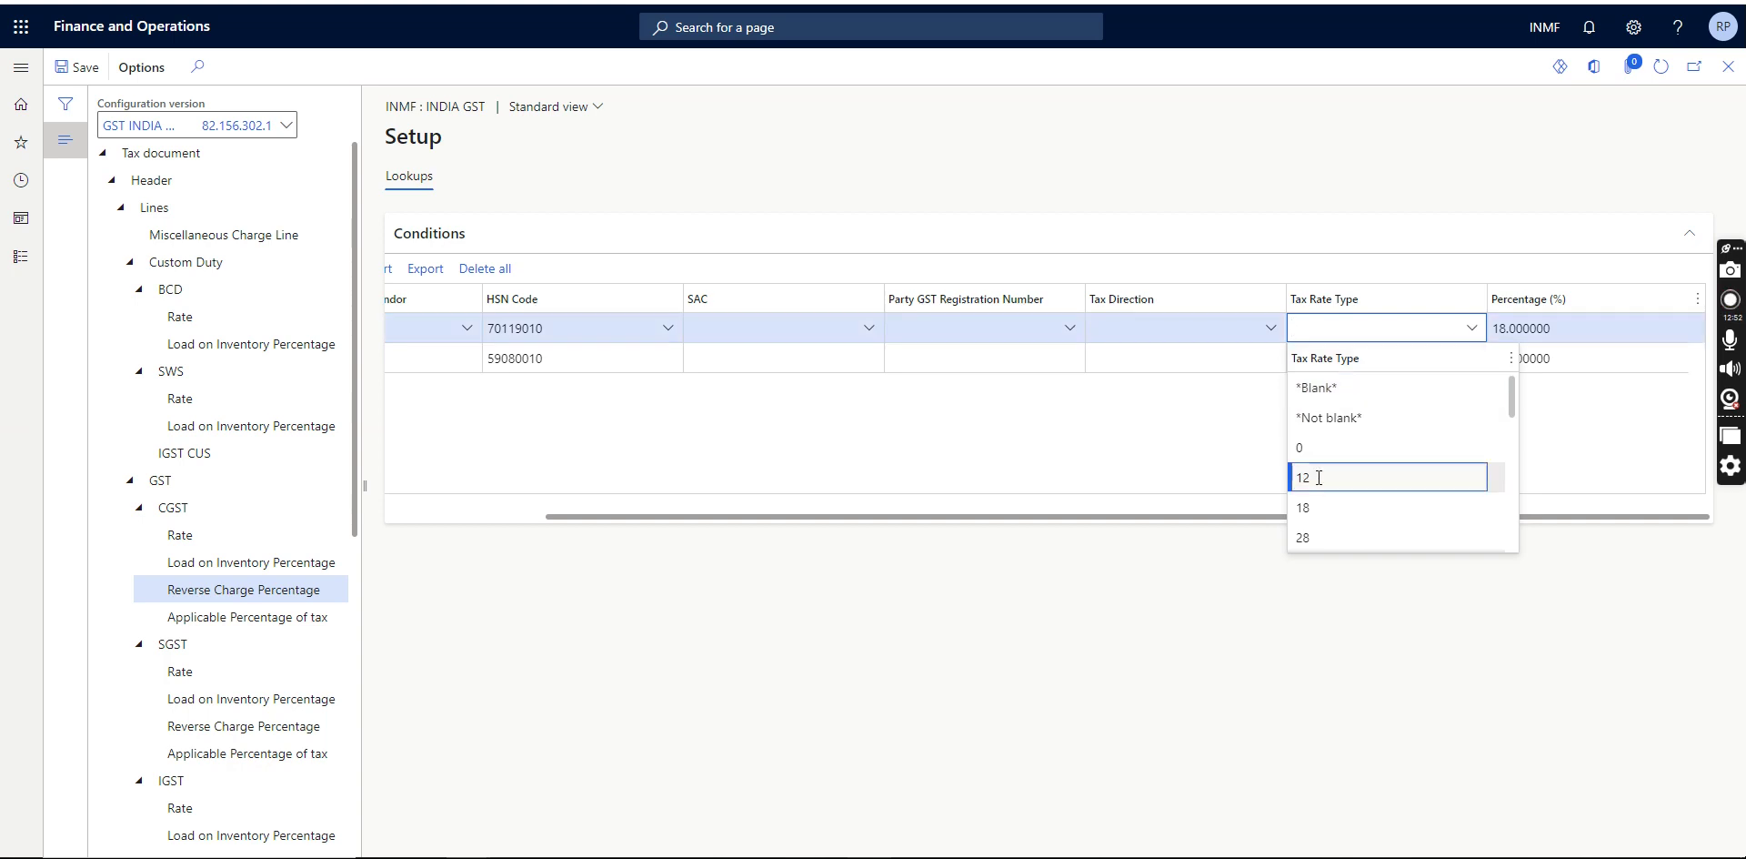
{"action": "left_click", "coordinate": [1554, 328]}
{"action": "double_click", "coordinate": [1555, 329]}
{"action": "type", "text": "12"}
{"action": "left_click", "coordinate": [1403, 421]}
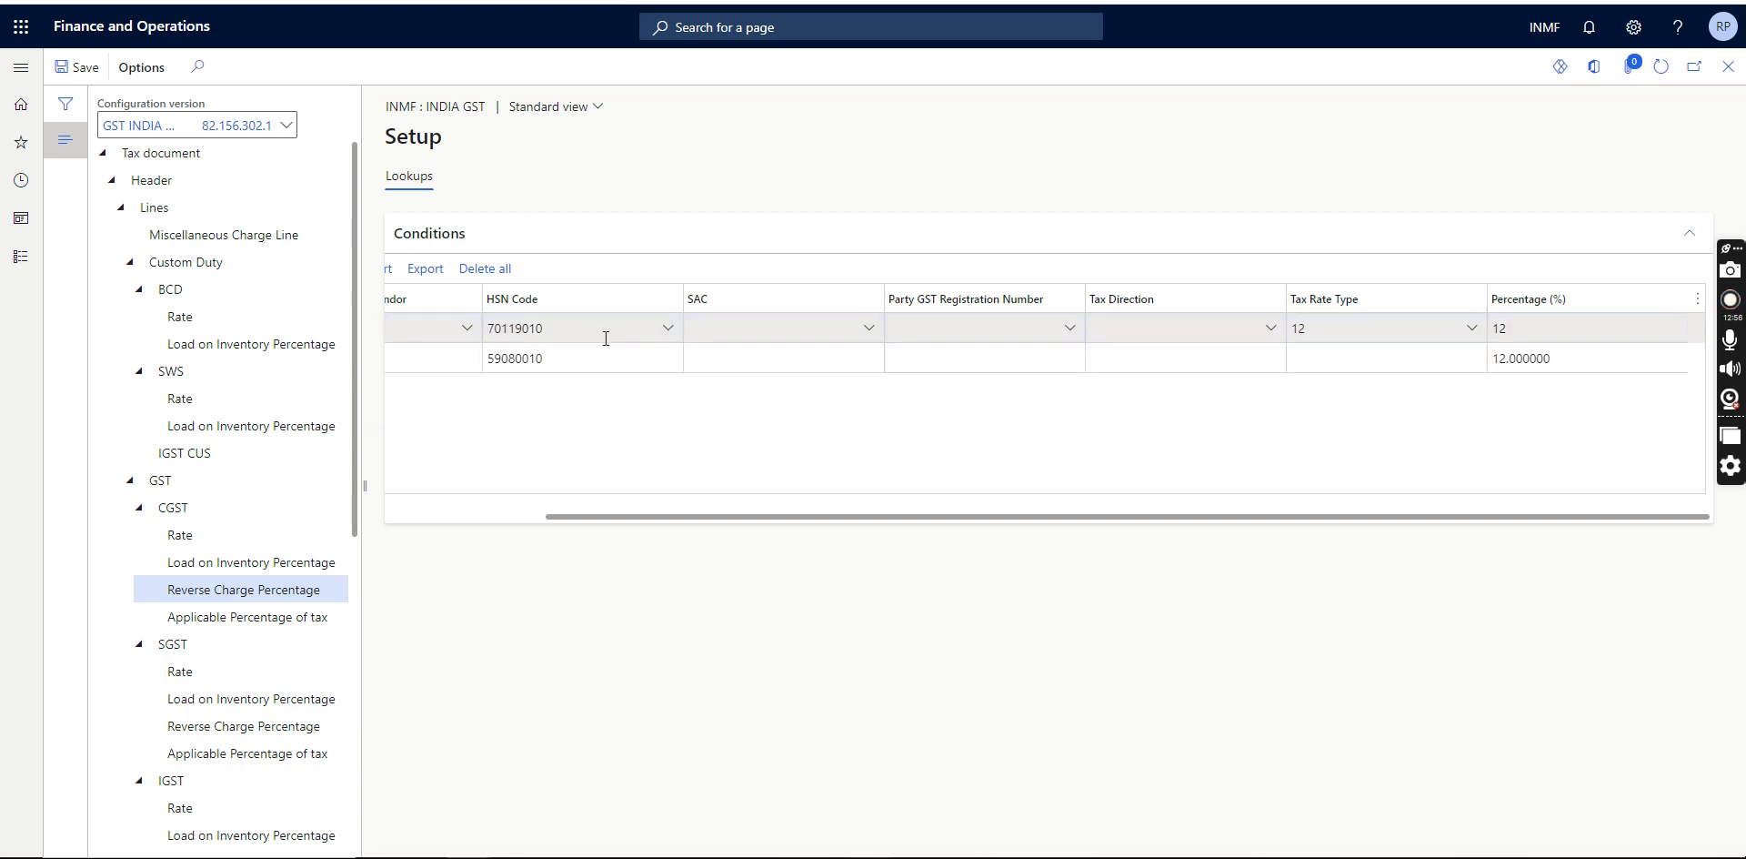
{"action": "left_click", "coordinate": [606, 339]}
{"action": "key", "text": "ctrl+c"}
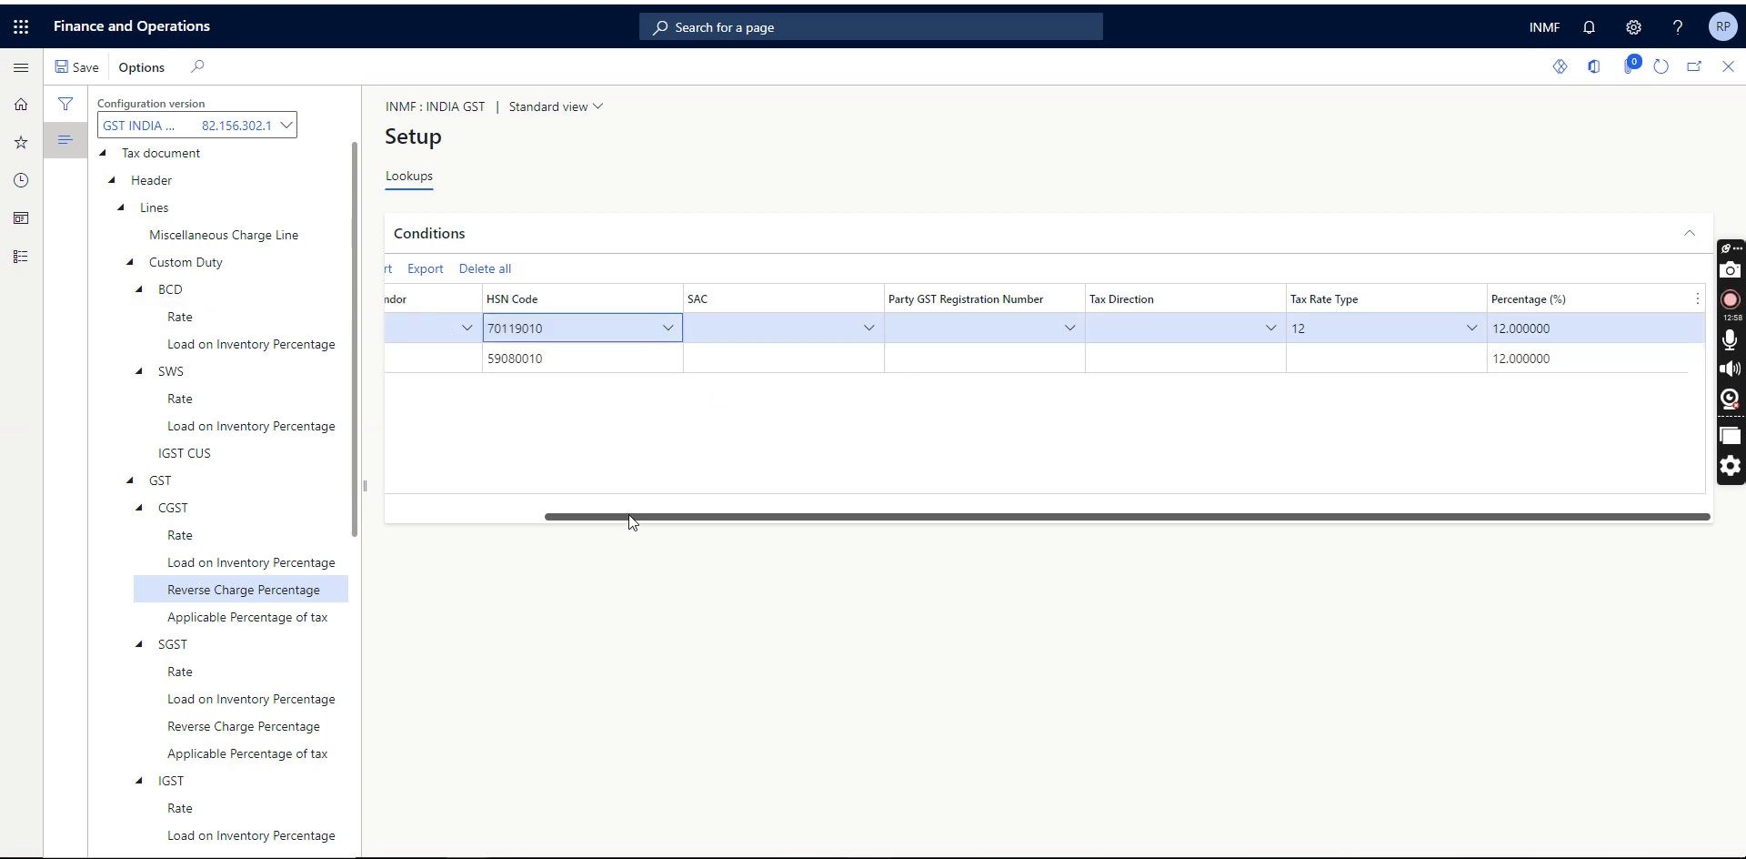
{"action": "left_click_drag", "start_coordinate": [632, 520], "coordinate": [476, 520]}
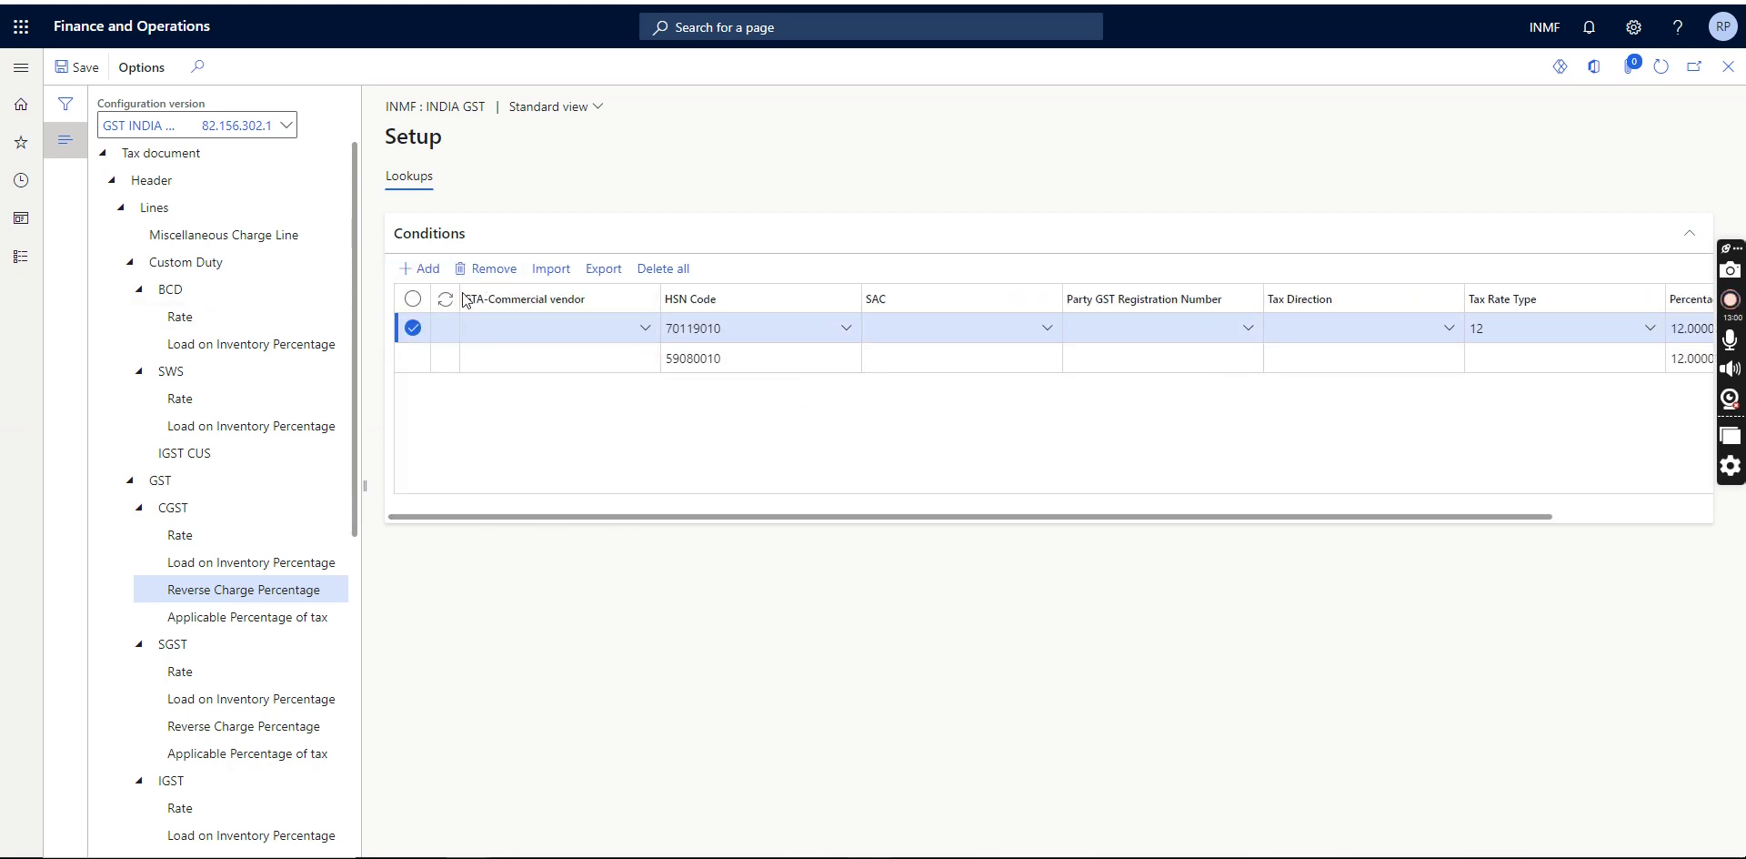
Add a lookup row with HSN Code 70119010, Tax Rate Type 18 and percentage 18.
{"action": "key", "text": "alt+n"}
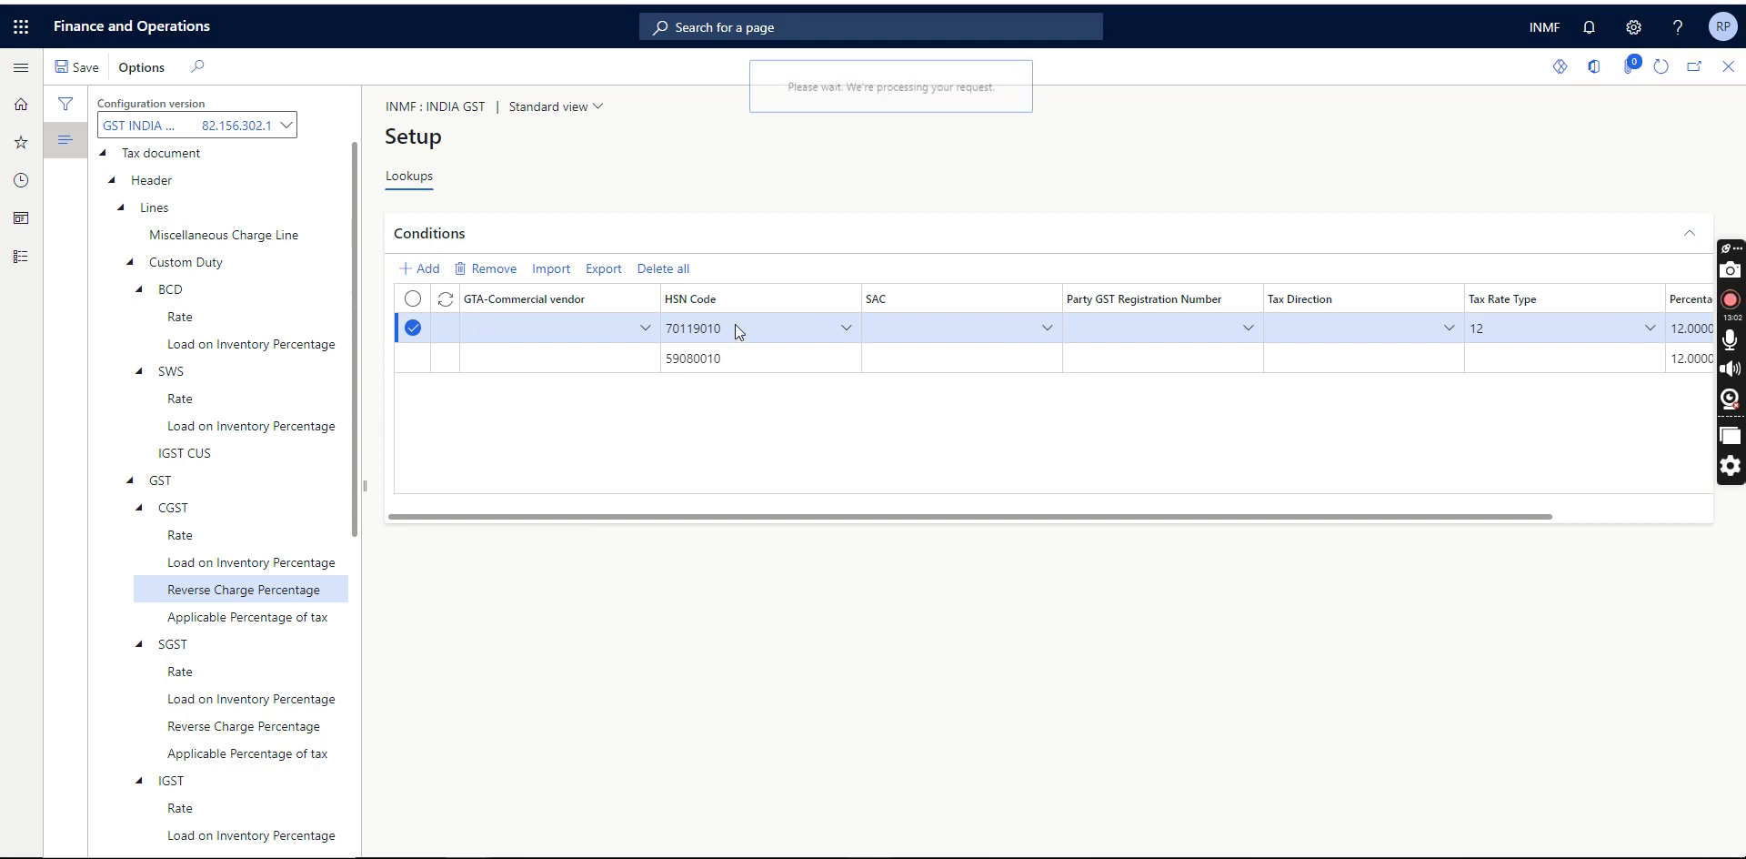
{"action": "left_click", "coordinate": [736, 325]}
{"action": "key", "text": "ctrl+v"}
{"action": "key", "text": "Tab"}
{"action": "key", "text": "Tab"}
{"action": "key", "text": "Tab"}
{"action": "key", "text": "Tab"}
{"action": "key", "text": "Tab"}
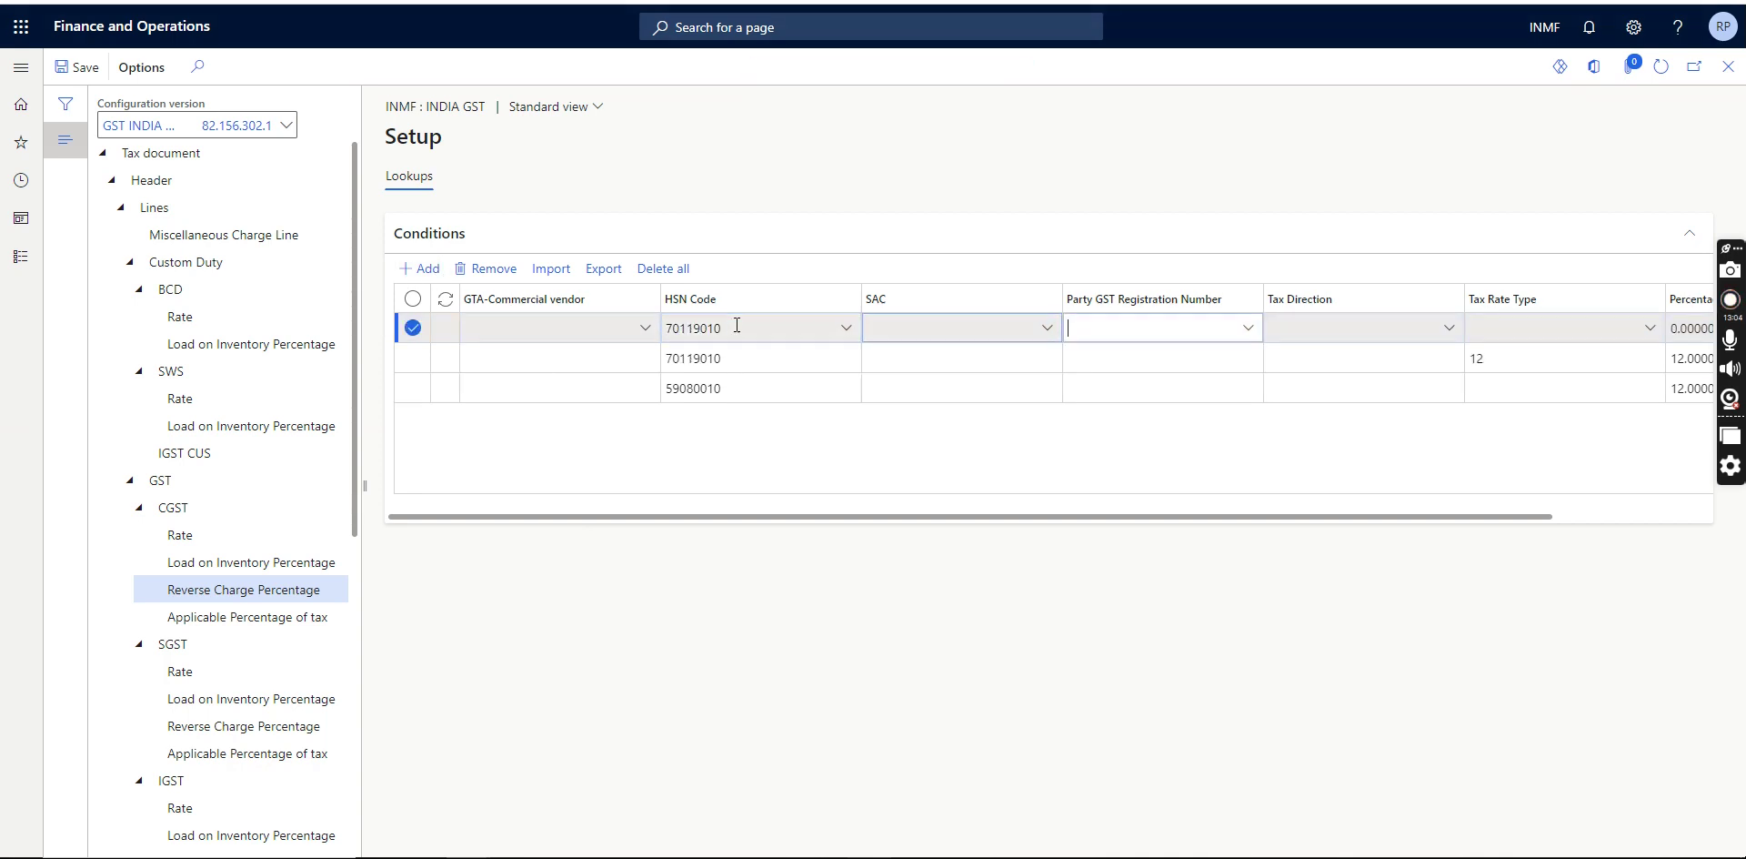
{"action": "left_click", "coordinate": [1427, 329]}
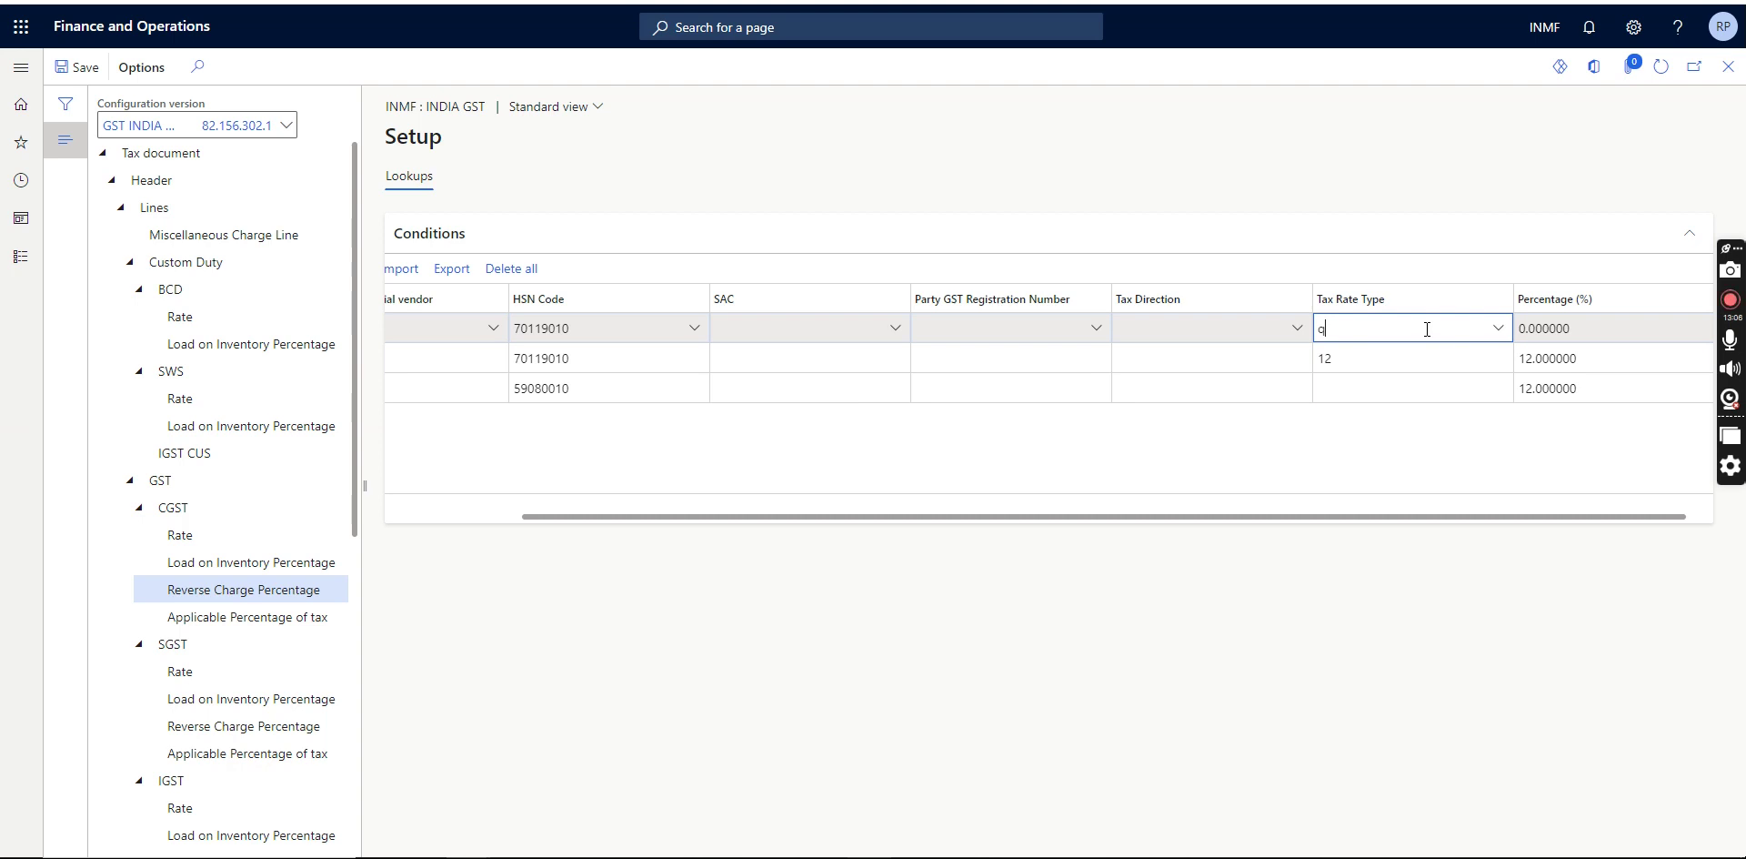
{"action": "left_click", "coordinate": [1497, 327]}
{"action": "left_click", "coordinate": [1499, 329]}
{"action": "left_click", "coordinate": [1499, 329]}
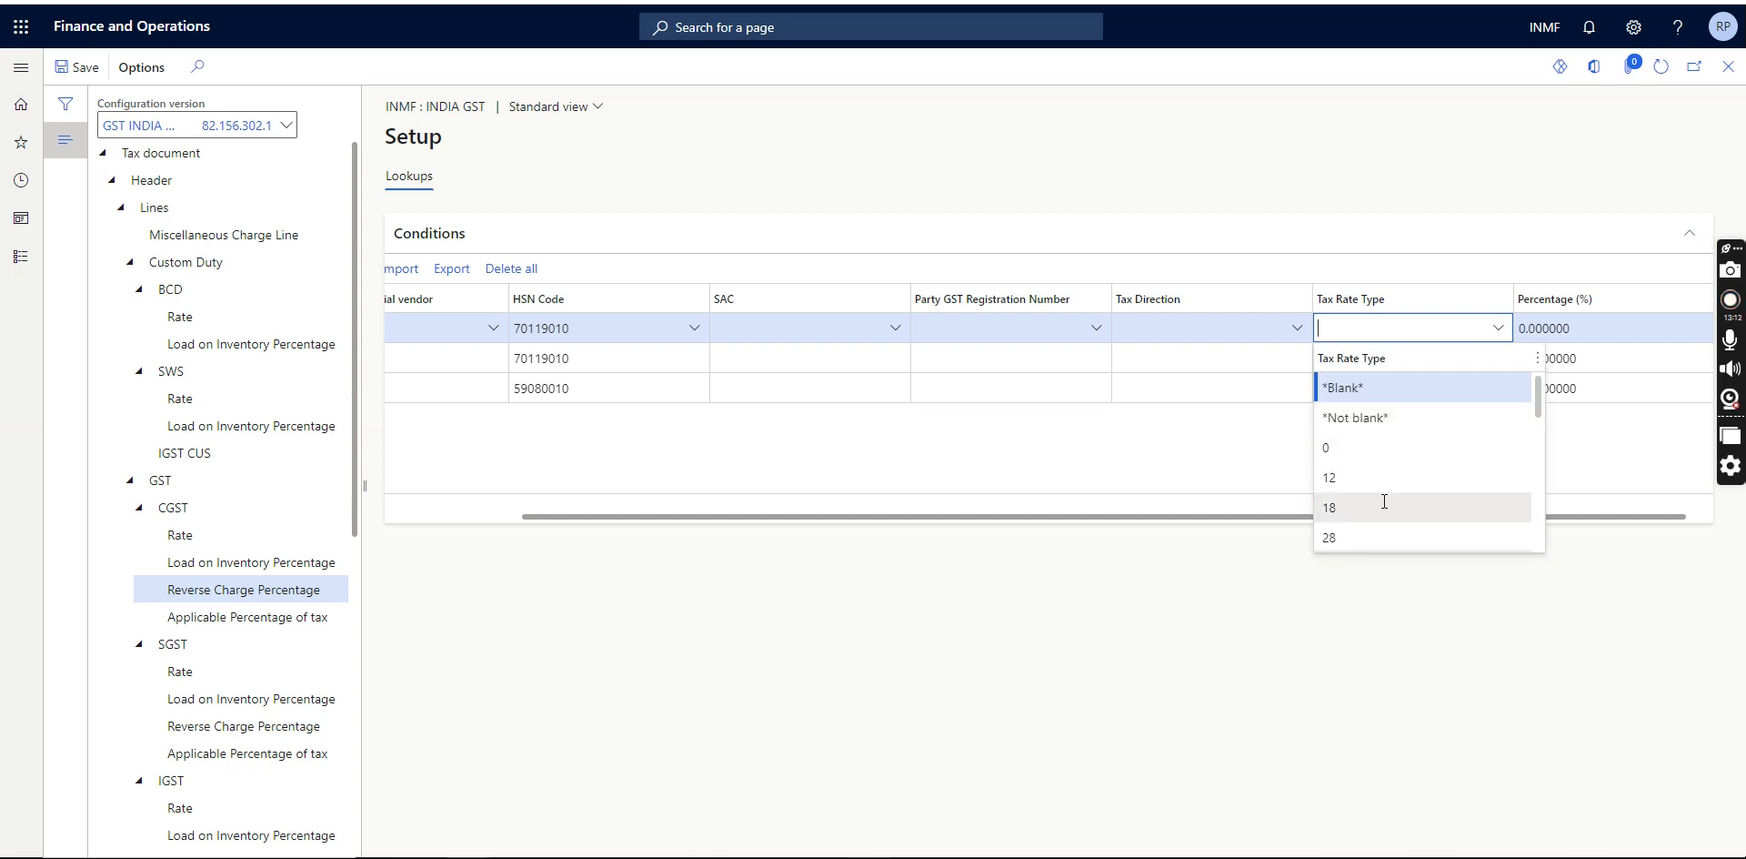
{"action": "left_click", "coordinate": [1446, 505]}
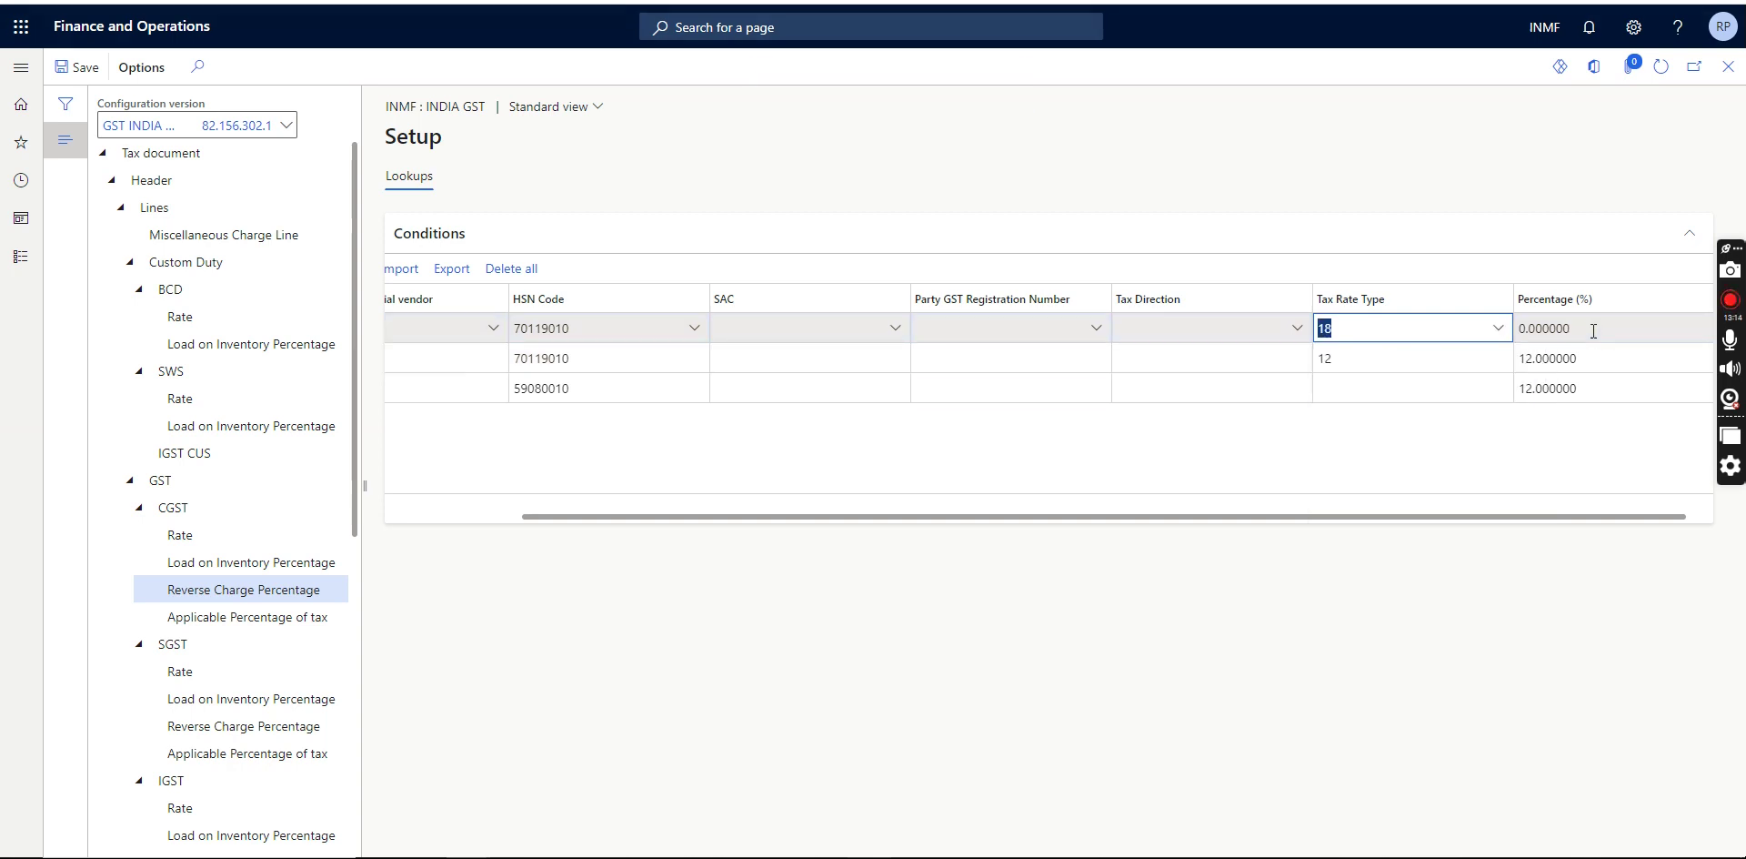
{"action": "left_click", "coordinate": [1593, 331]}
{"action": "type", "text": "18"}
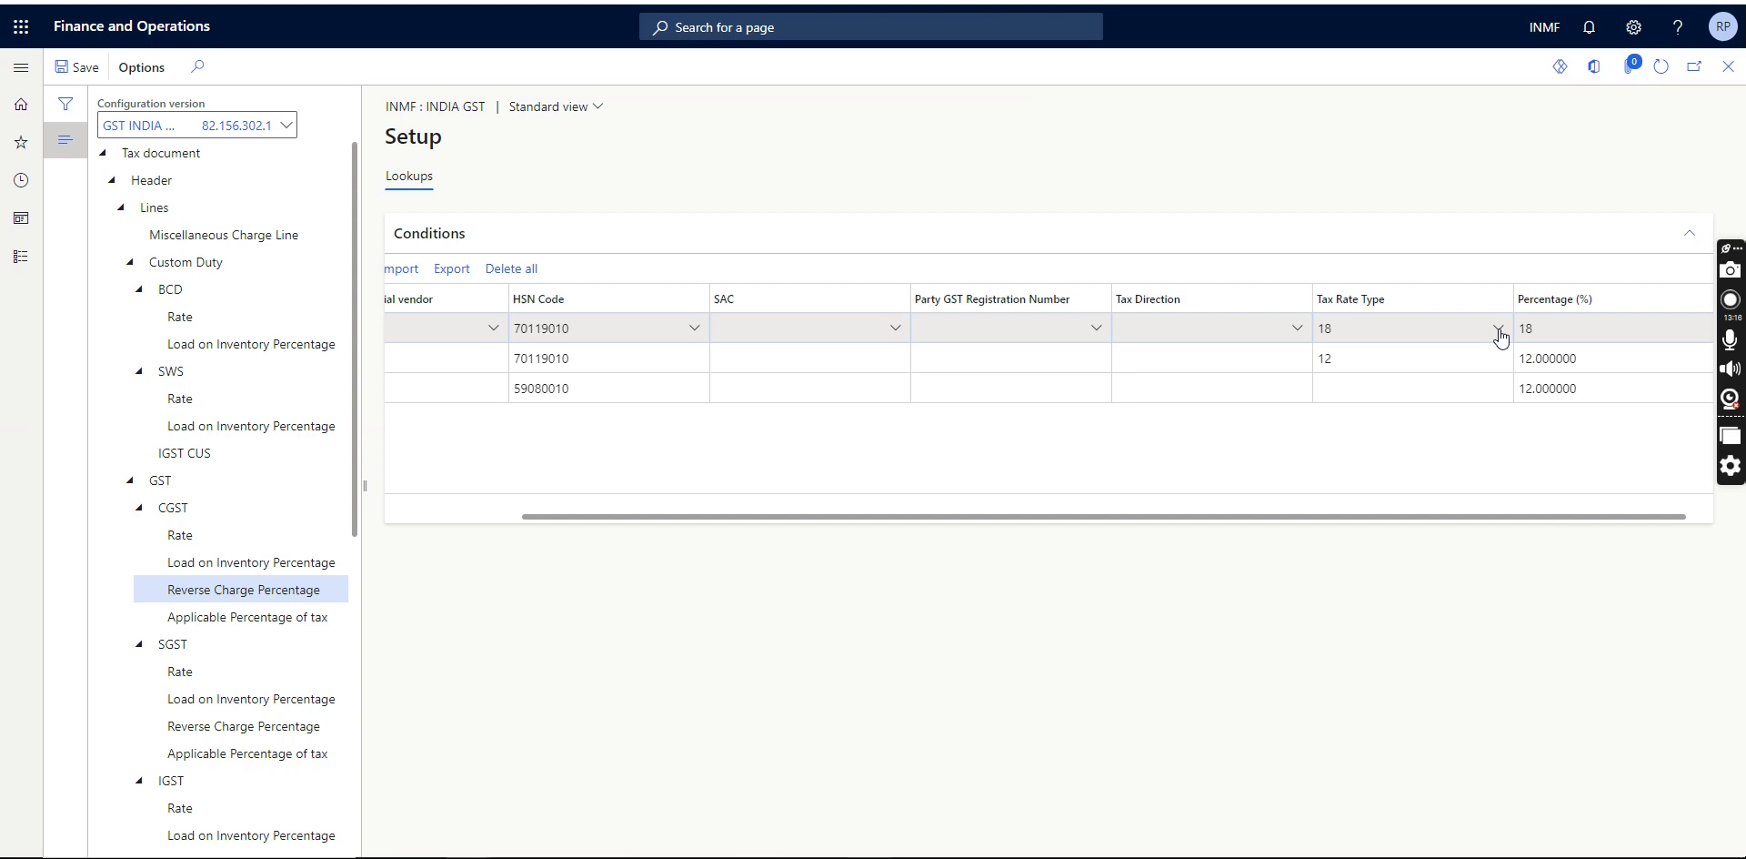
Verify the new 18/18.000000 row and the existing Tax Rate Type 12 row at 12.000000.
{"action": "left_click_drag", "start_coordinate": [1372, 520], "coordinate": [1307, 527]}
{"action": "left_click", "coordinate": [597, 329]}
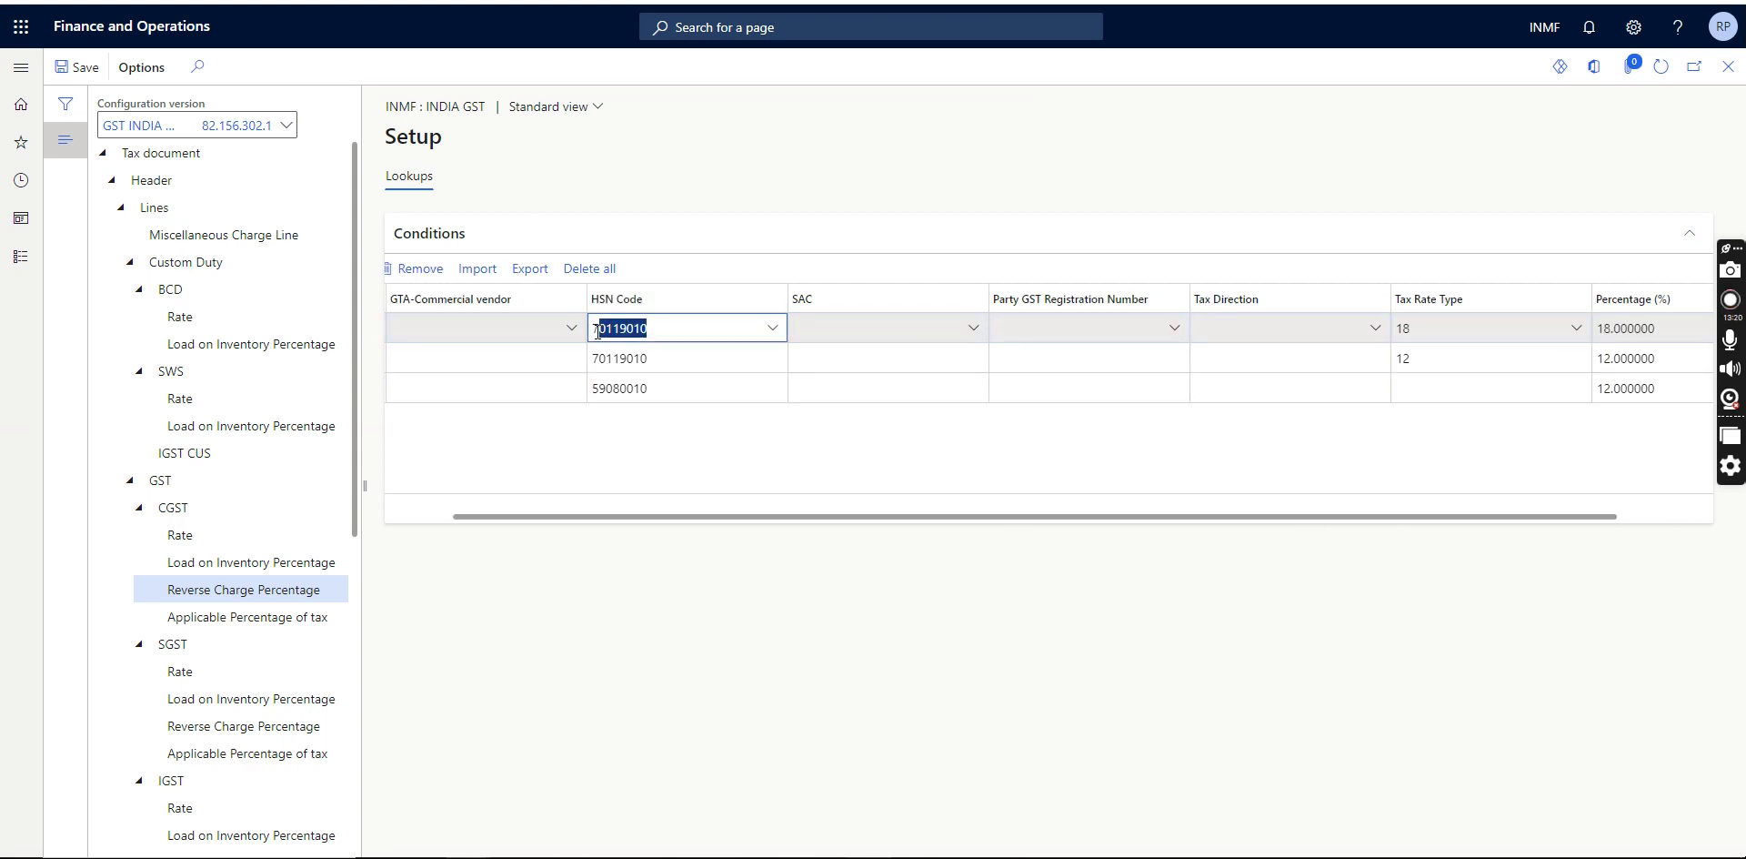
{"action": "left_click", "coordinate": [1669, 330]}
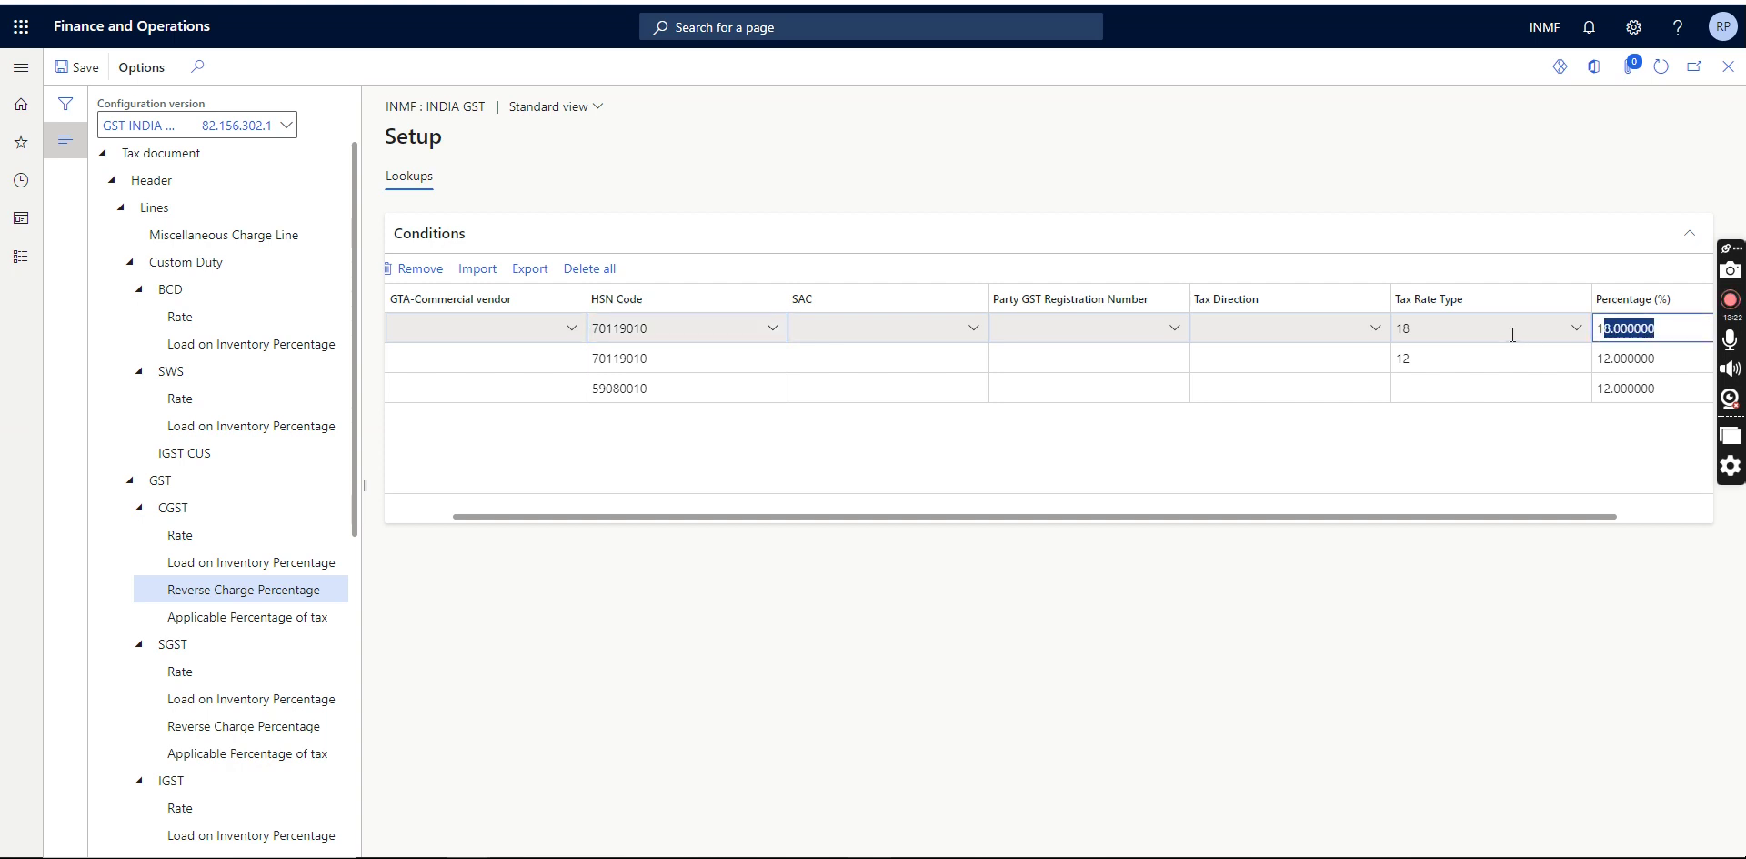
{"action": "left_click", "coordinate": [702, 332]}
{"action": "left_click", "coordinate": [1397, 333]}
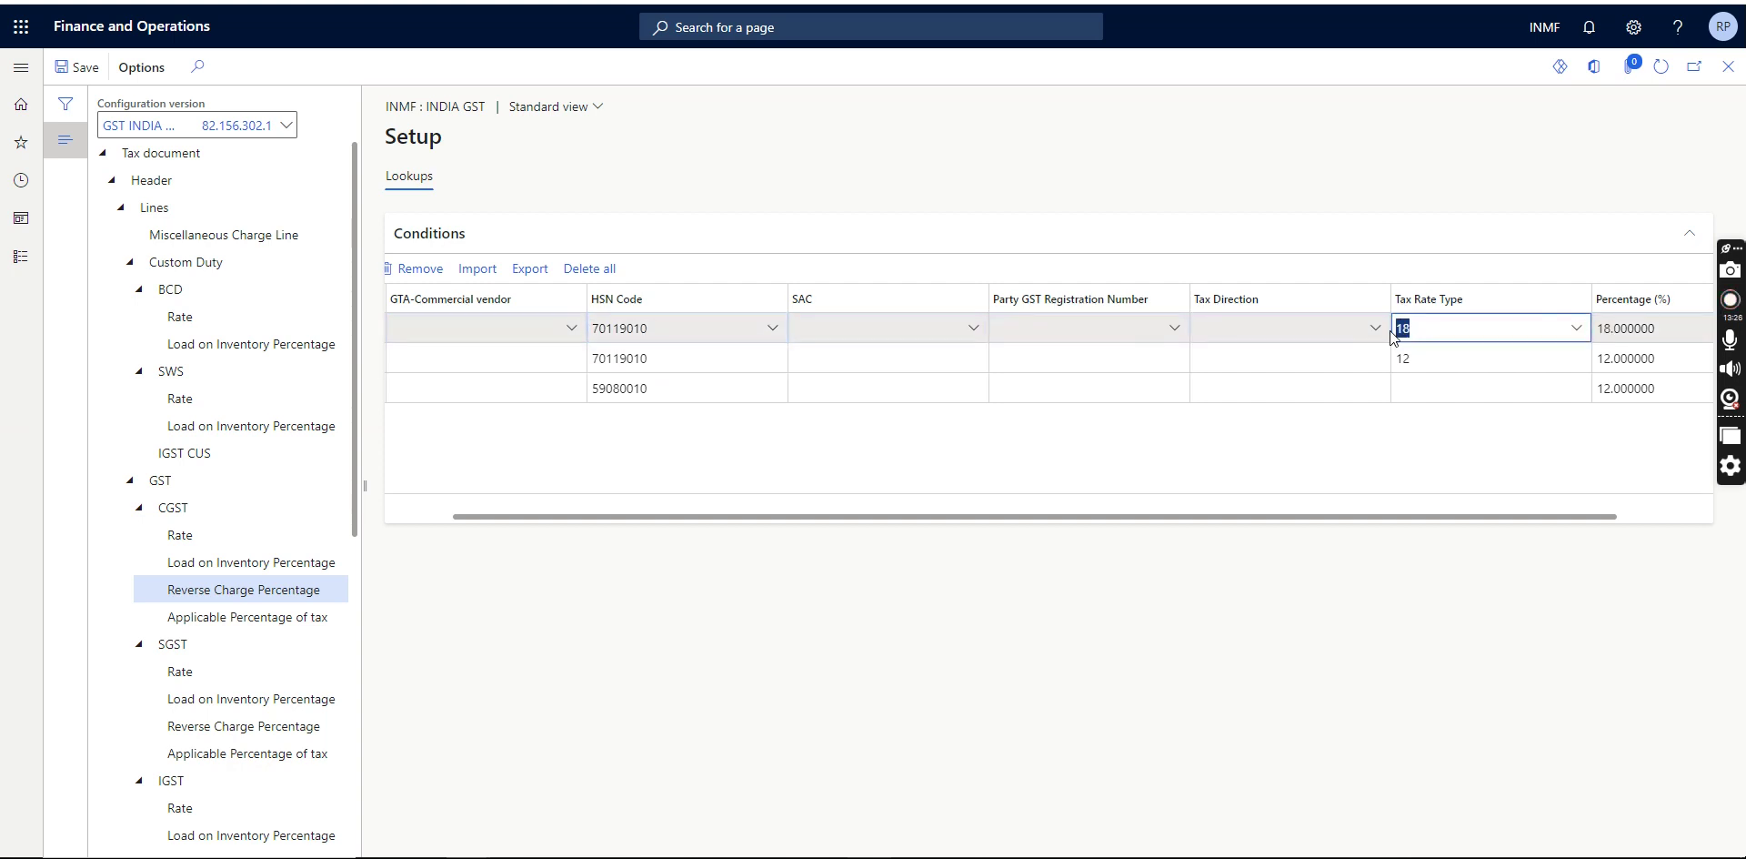
{"action": "left_click", "coordinate": [684, 366]}
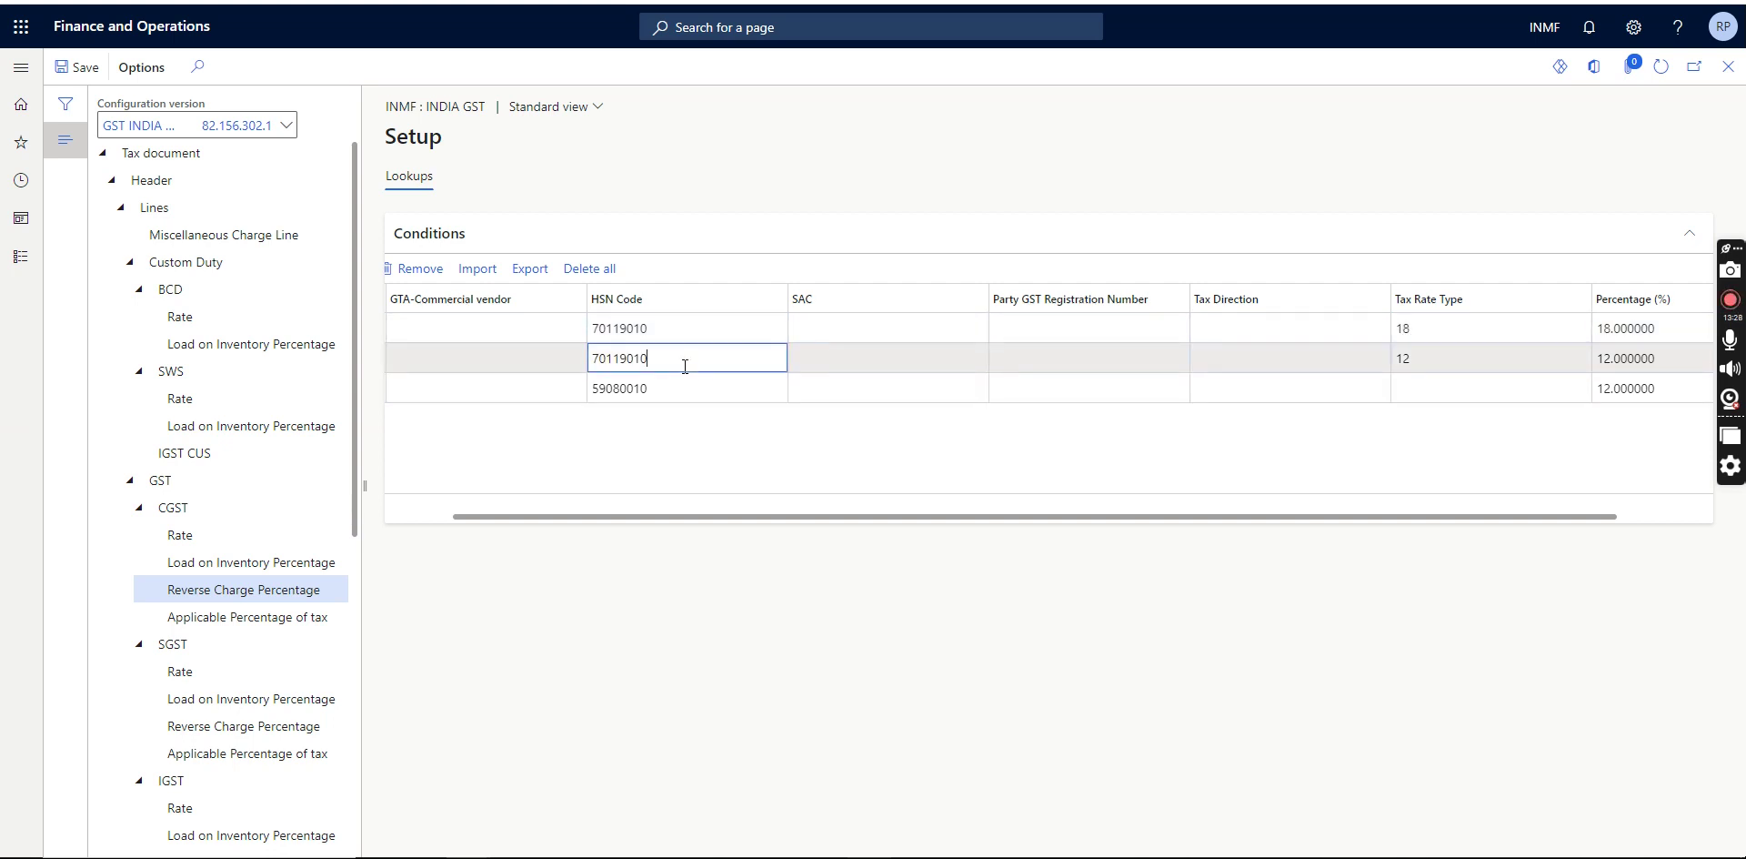
{"action": "left_click", "coordinate": [1661, 362]}
{"action": "left_click", "coordinate": [1455, 363]}
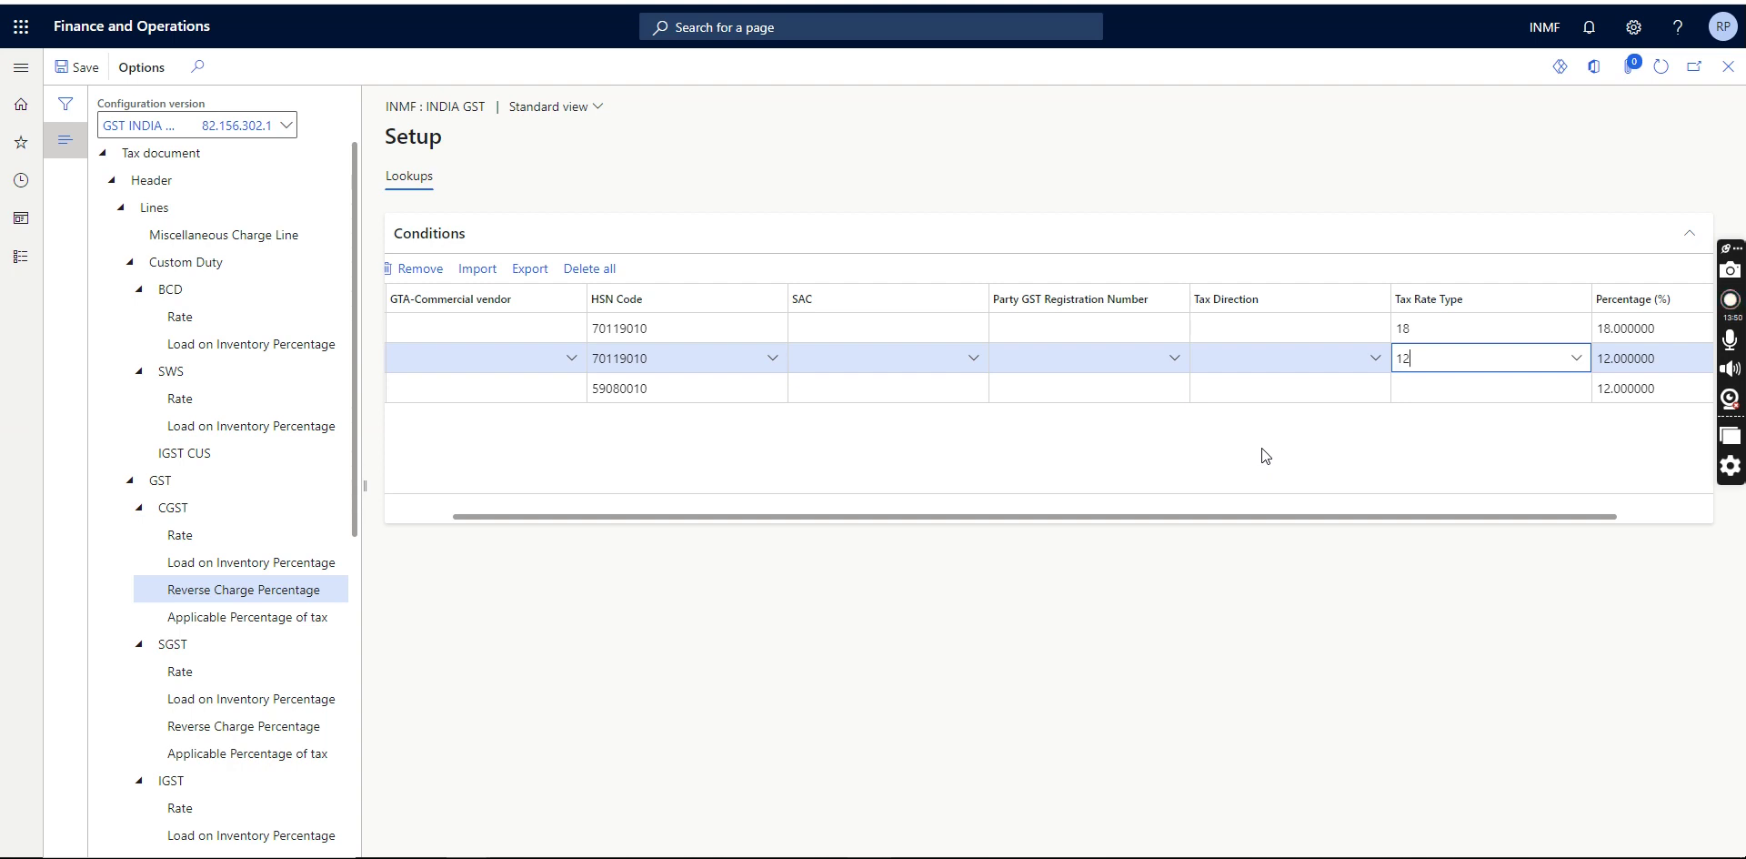
Inspect the second row's SAC, Party GST Registration Number, GTA-Commercial vendor and Tax Direction.
{"action": "left_click", "coordinate": [861, 524]}
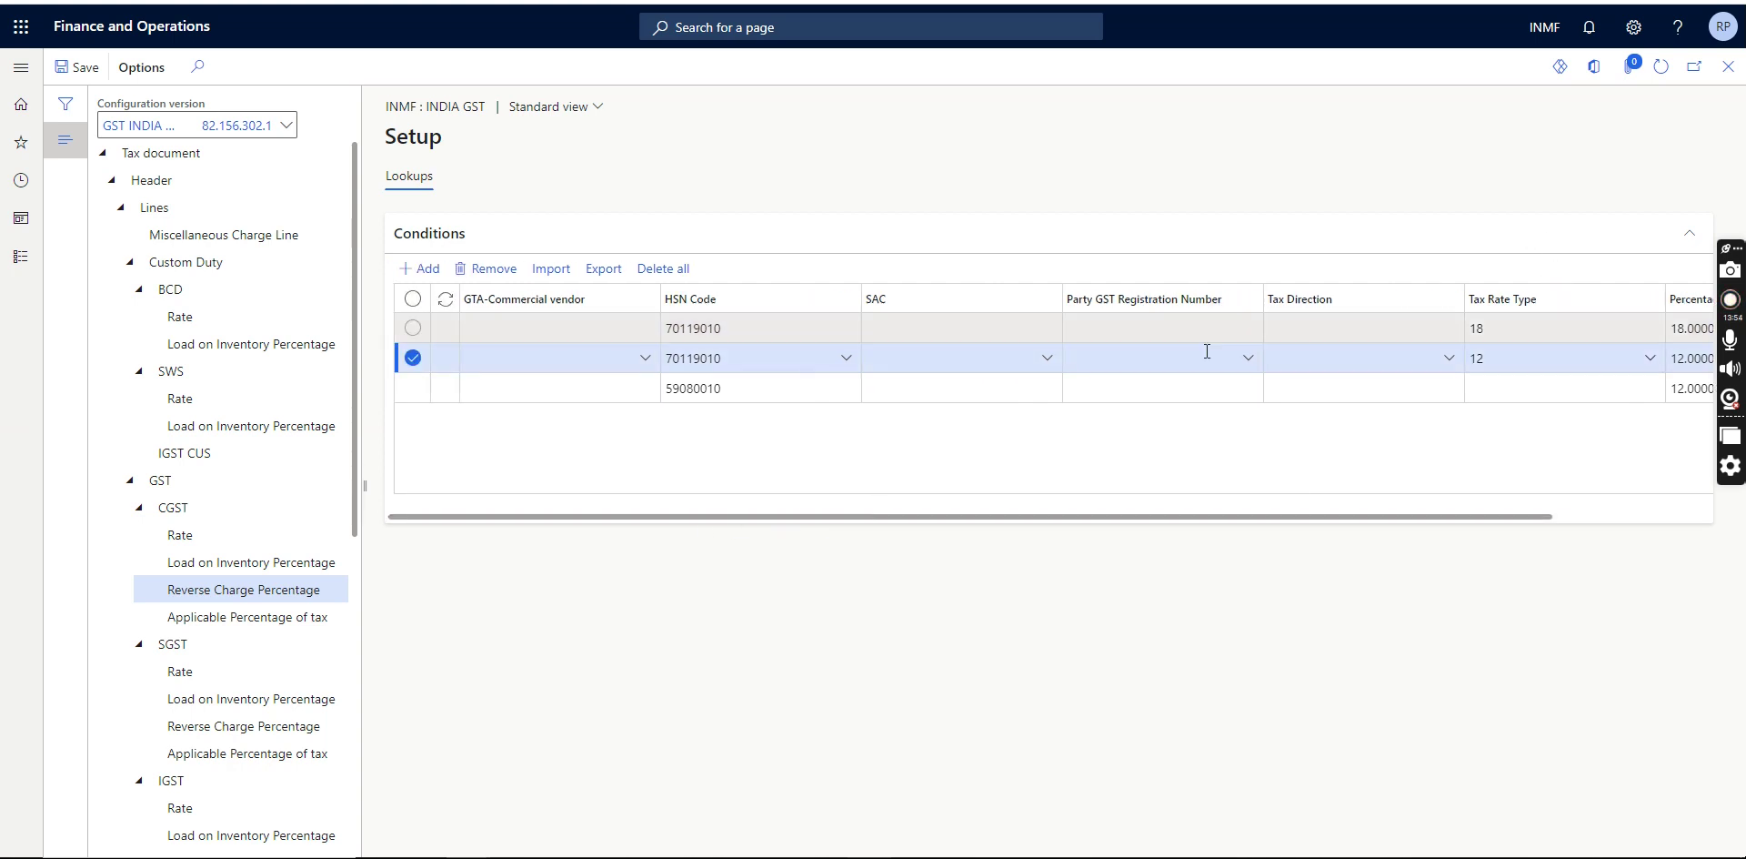
{"action": "left_click", "coordinate": [972, 360]}
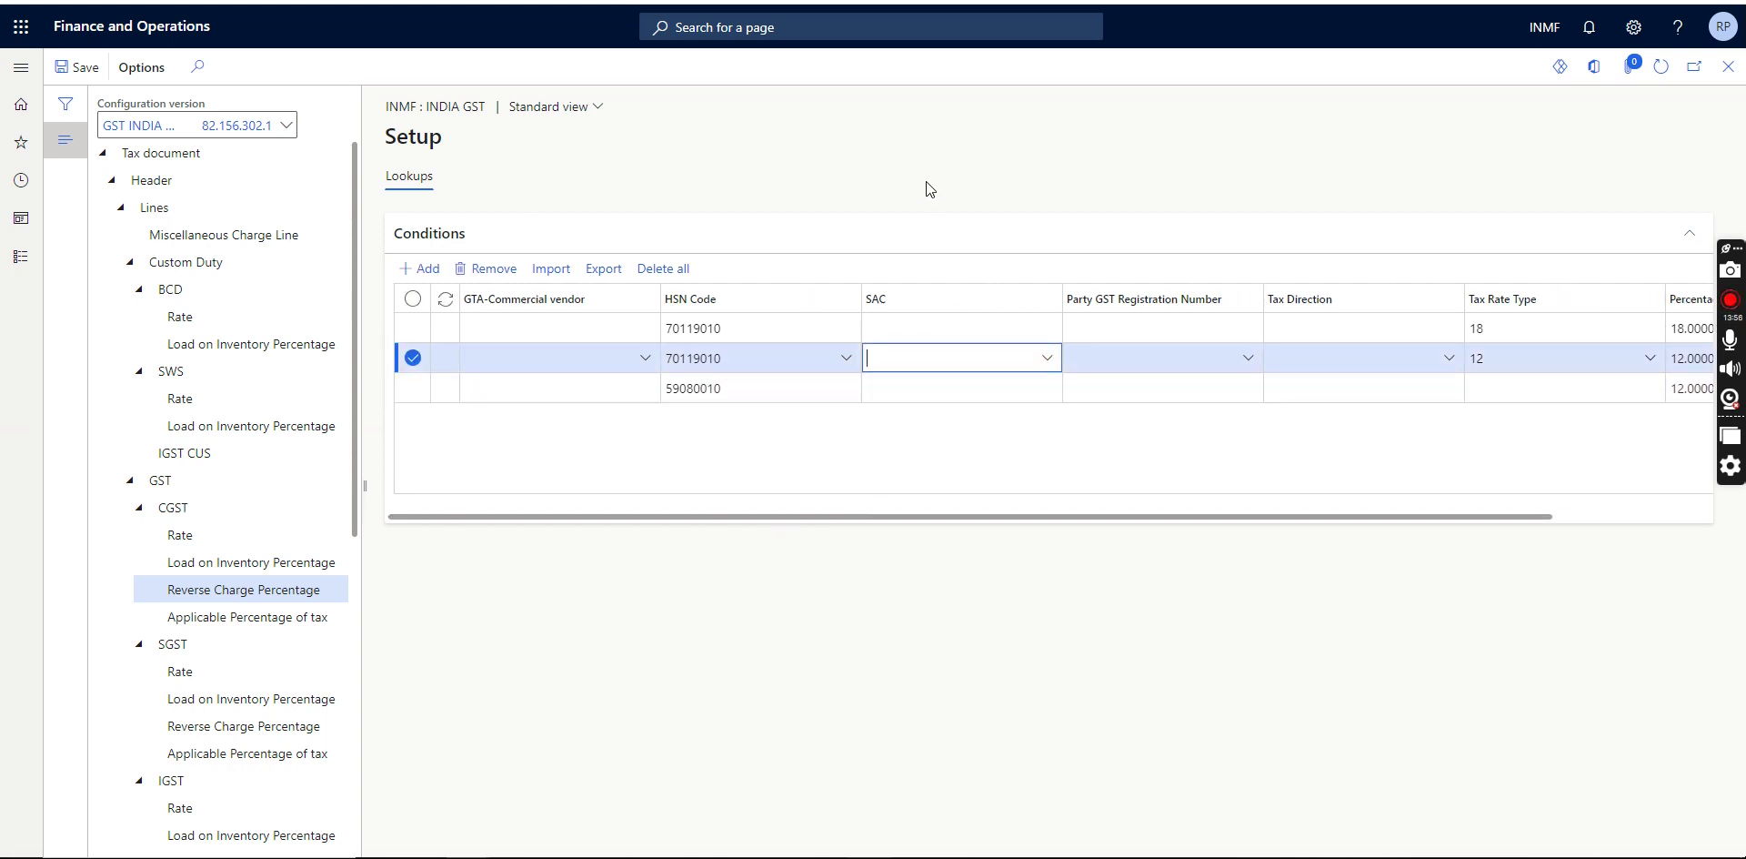
{"action": "left_click", "coordinate": [1124, 357]}
{"action": "left_click", "coordinate": [557, 361]}
{"action": "left_click", "coordinate": [1331, 356]}
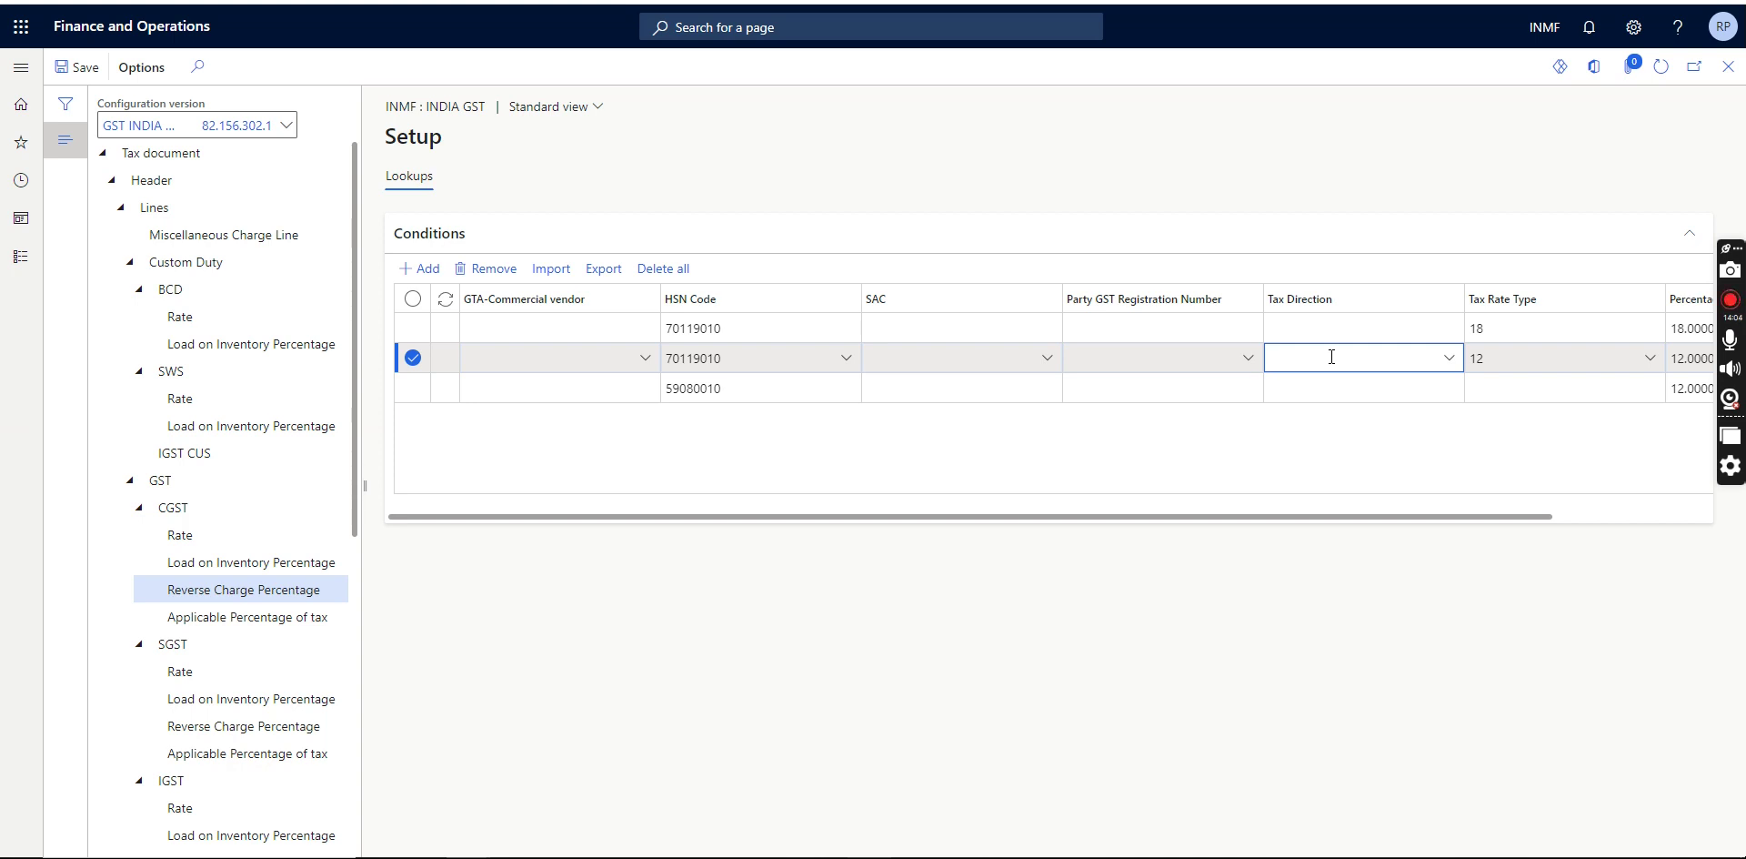
{"action": "left_click", "coordinate": [1167, 361]}
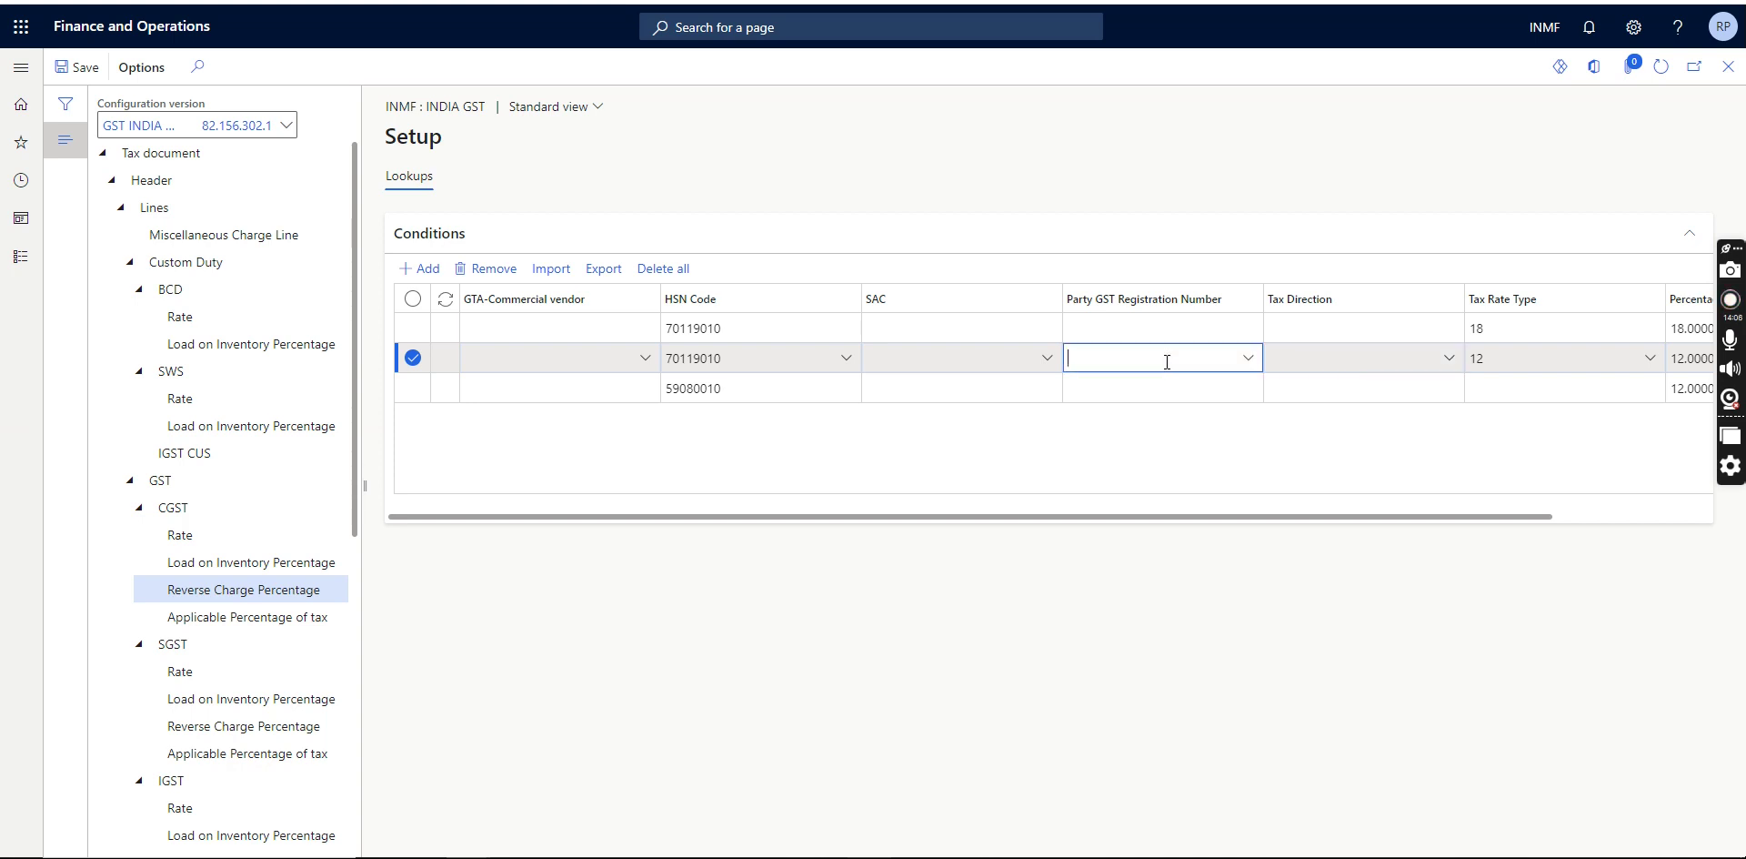